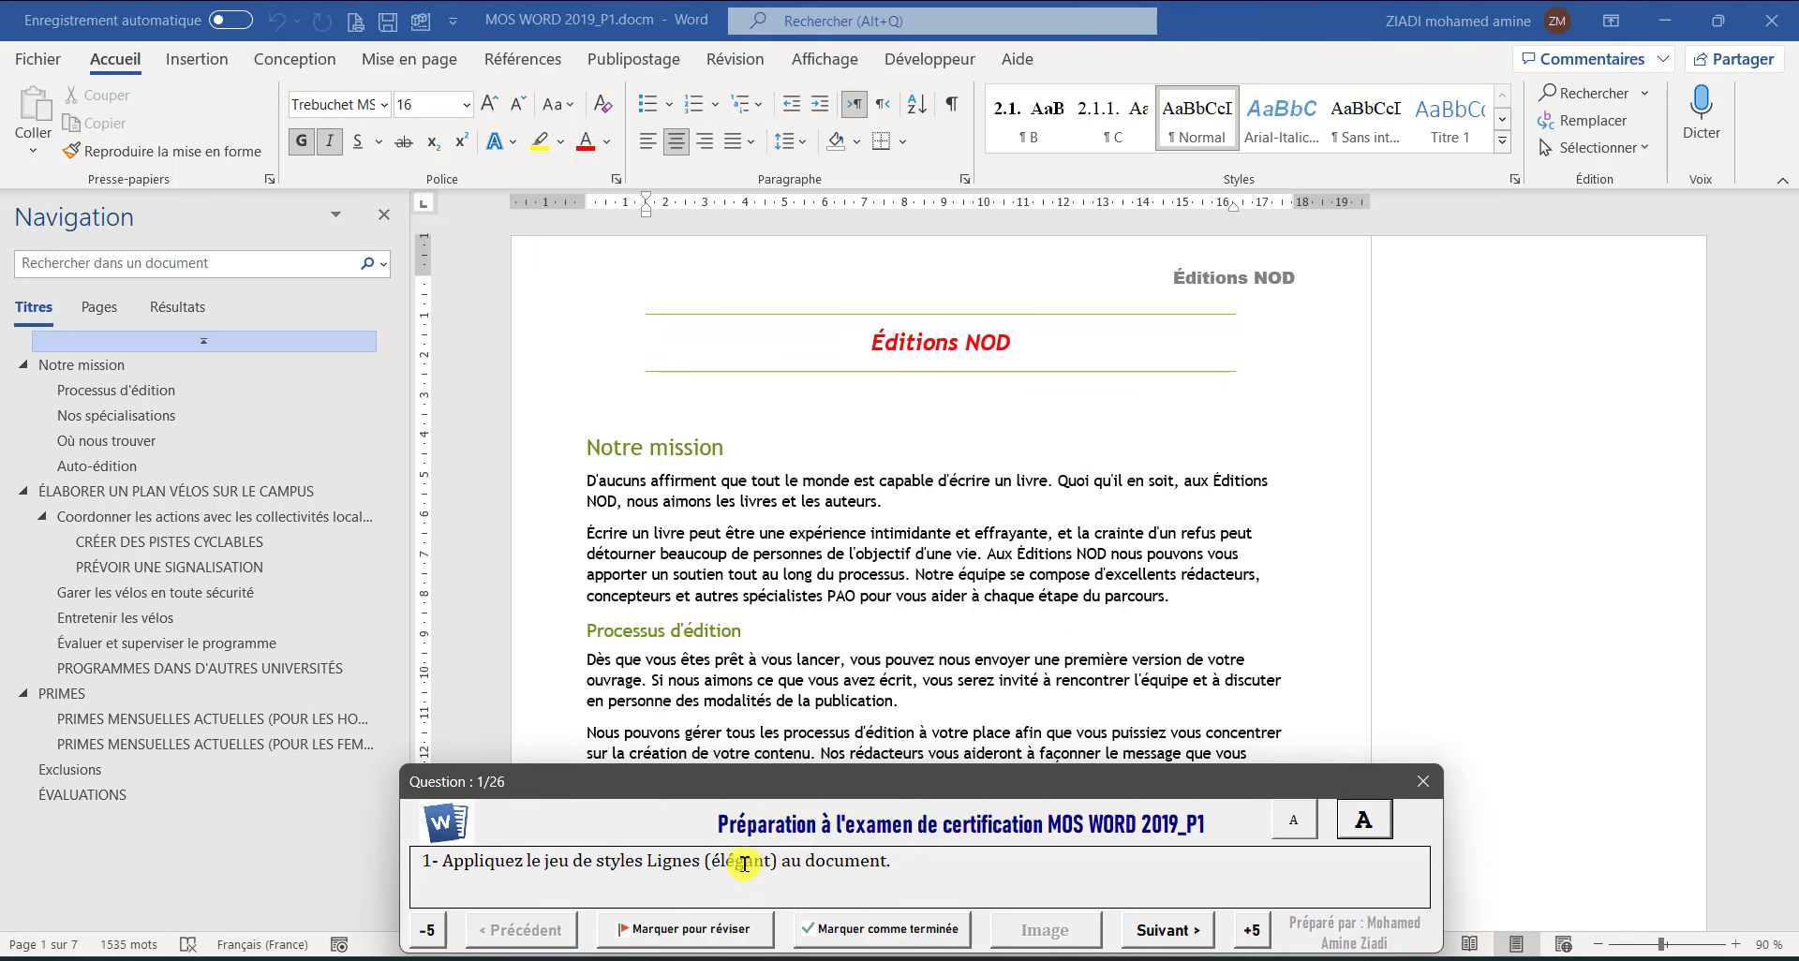
Apply the Lignes (élégant) style set to the document and advance to question 2
left_click(298, 60)
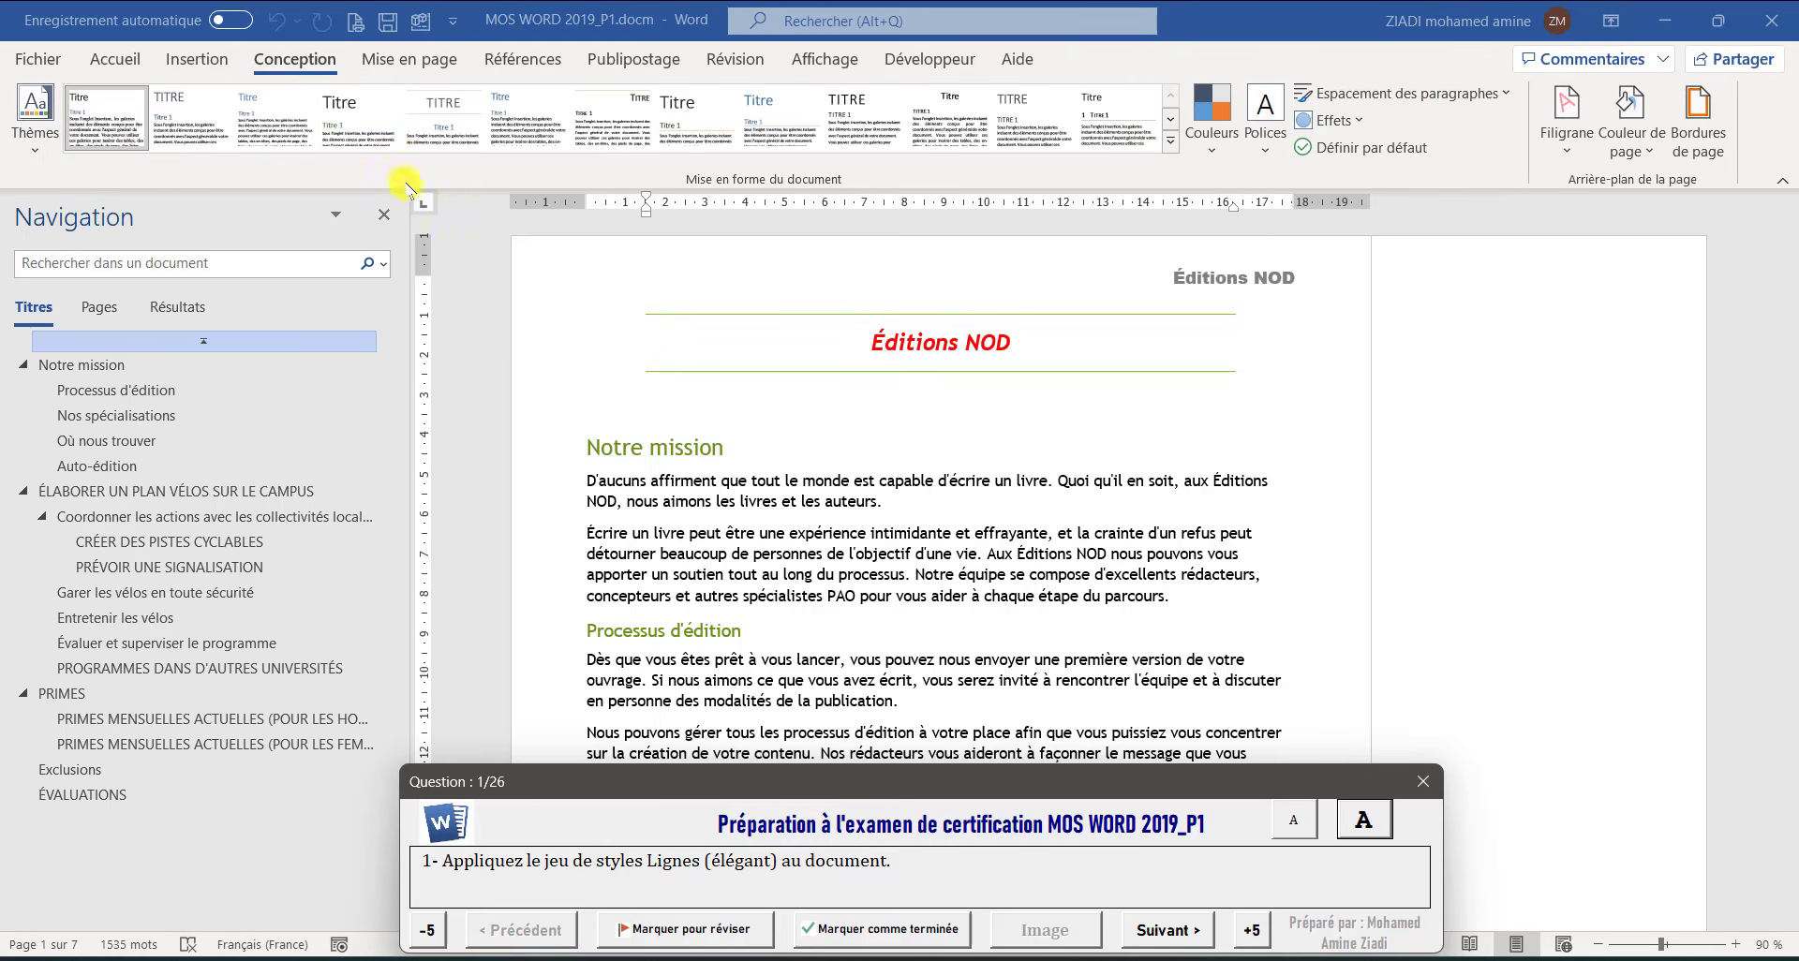
left_click(694, 116)
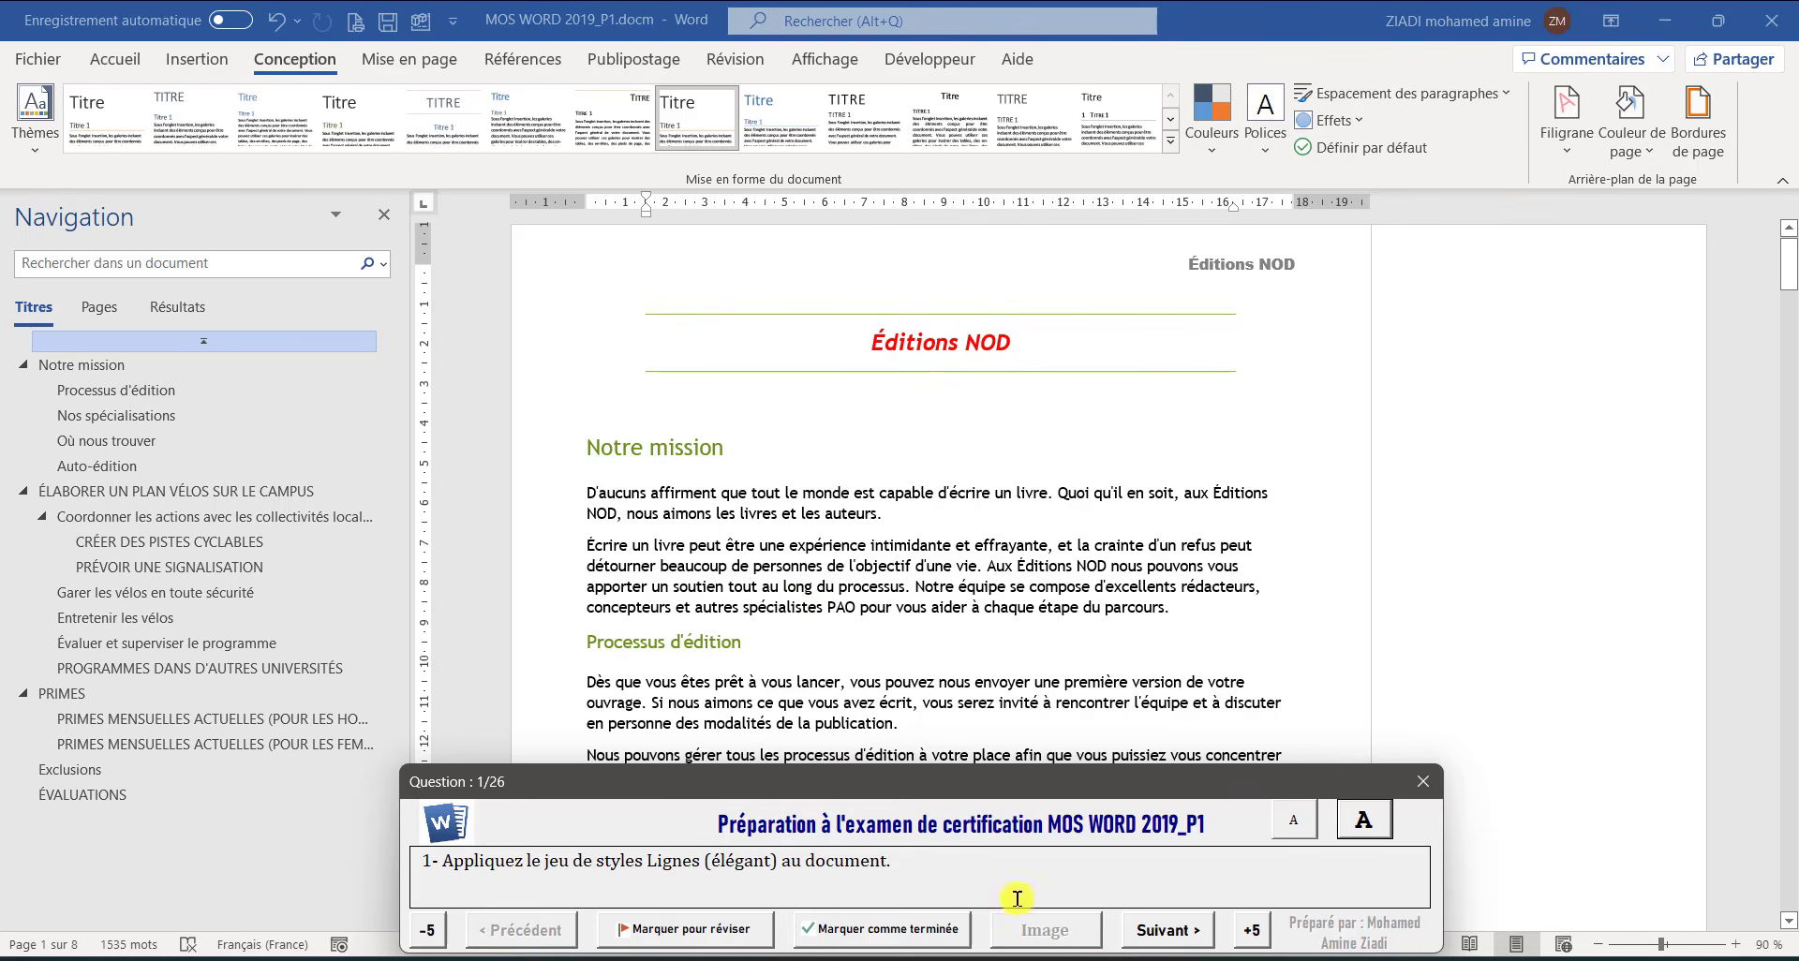
left_click(1135, 931)
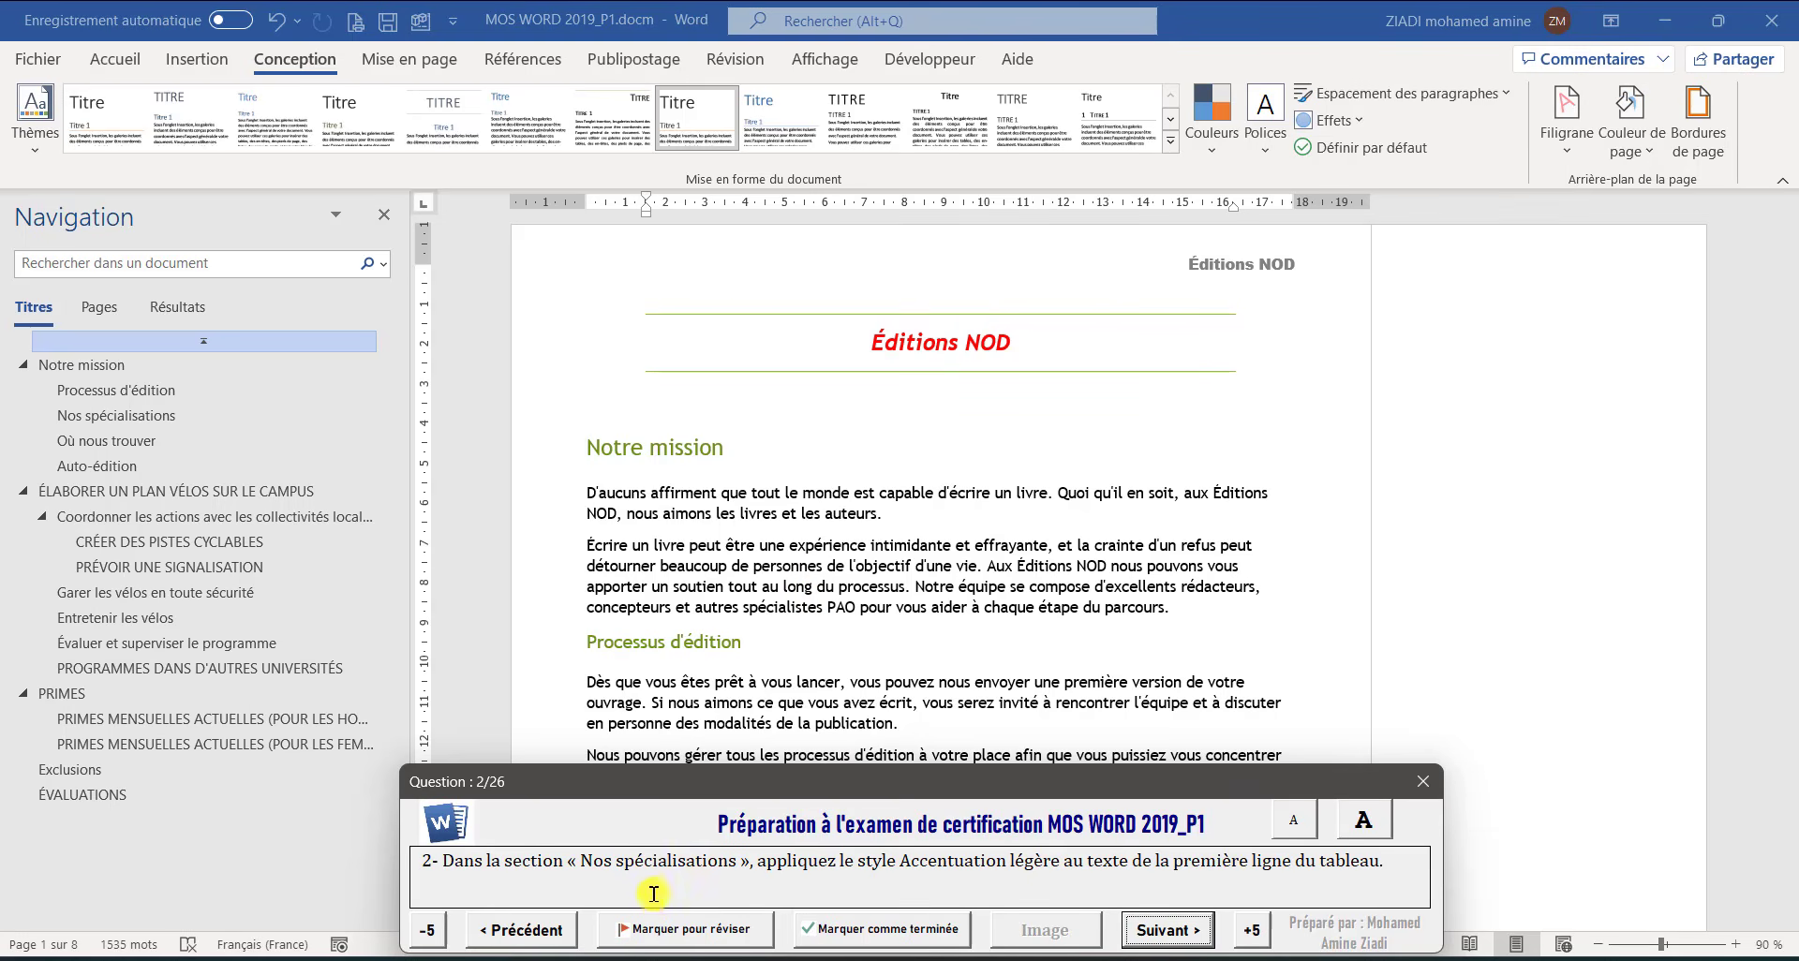
Go to the section « Nos spécialisations » and narrow the Navigation pane slightly
left_click(99, 415)
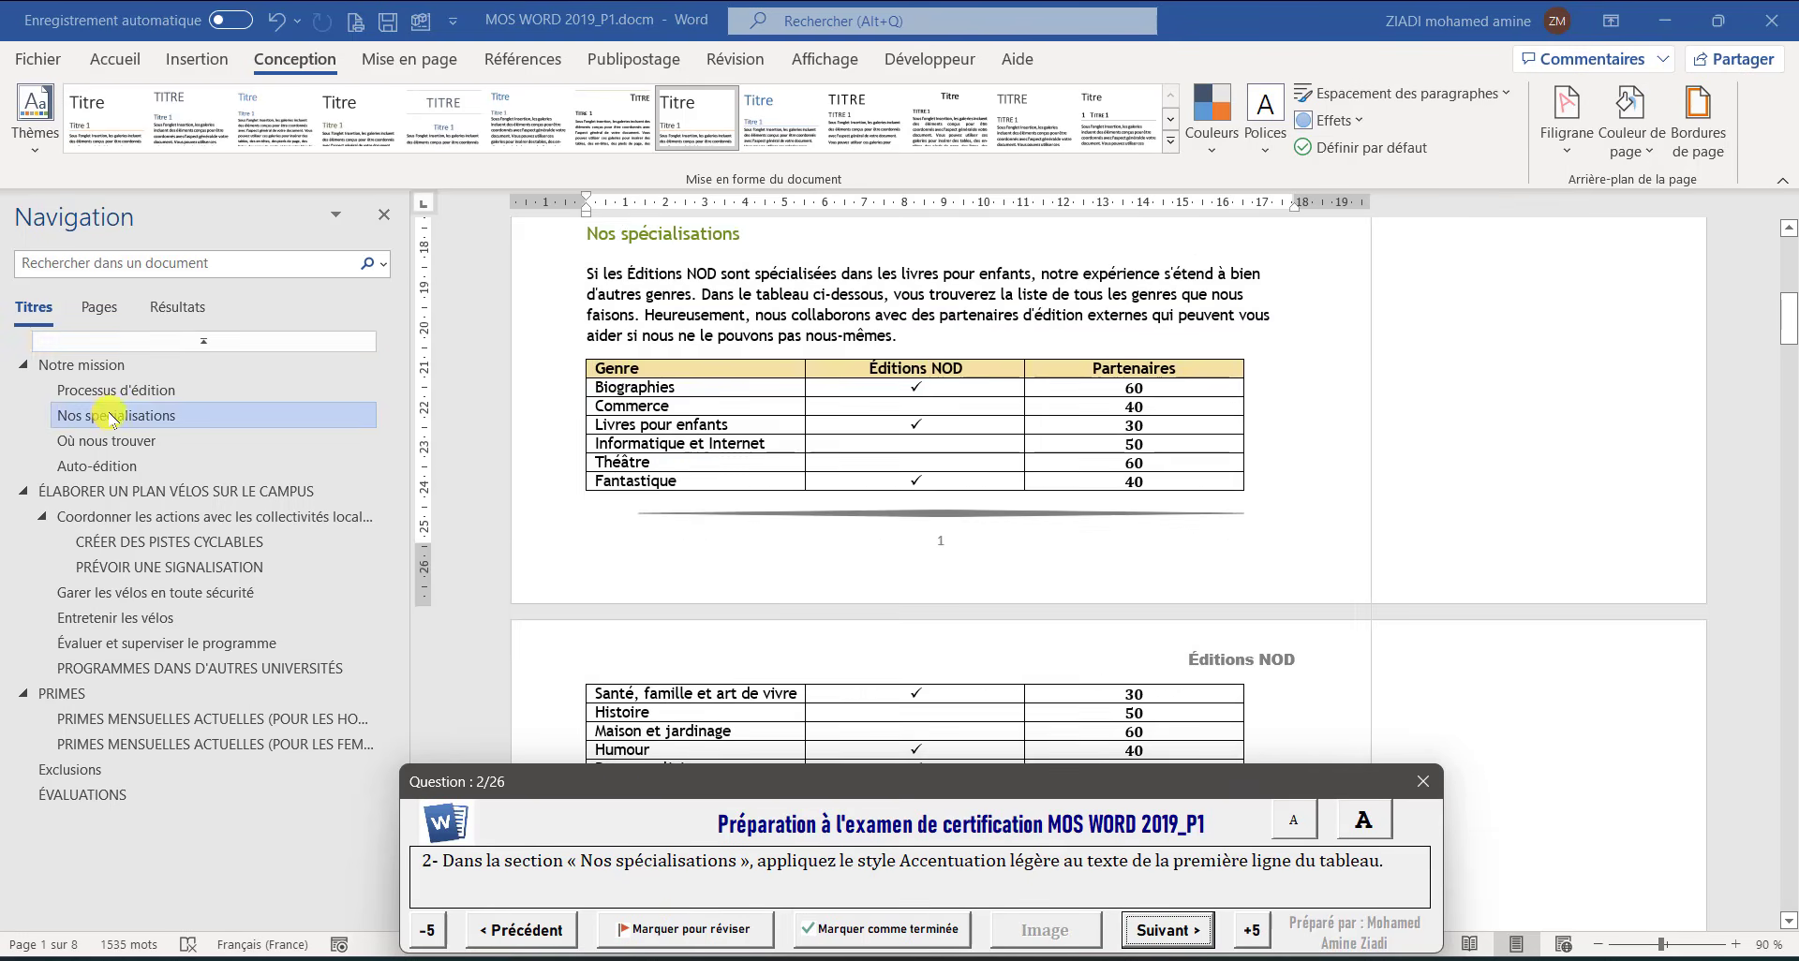
left_click(824, 58)
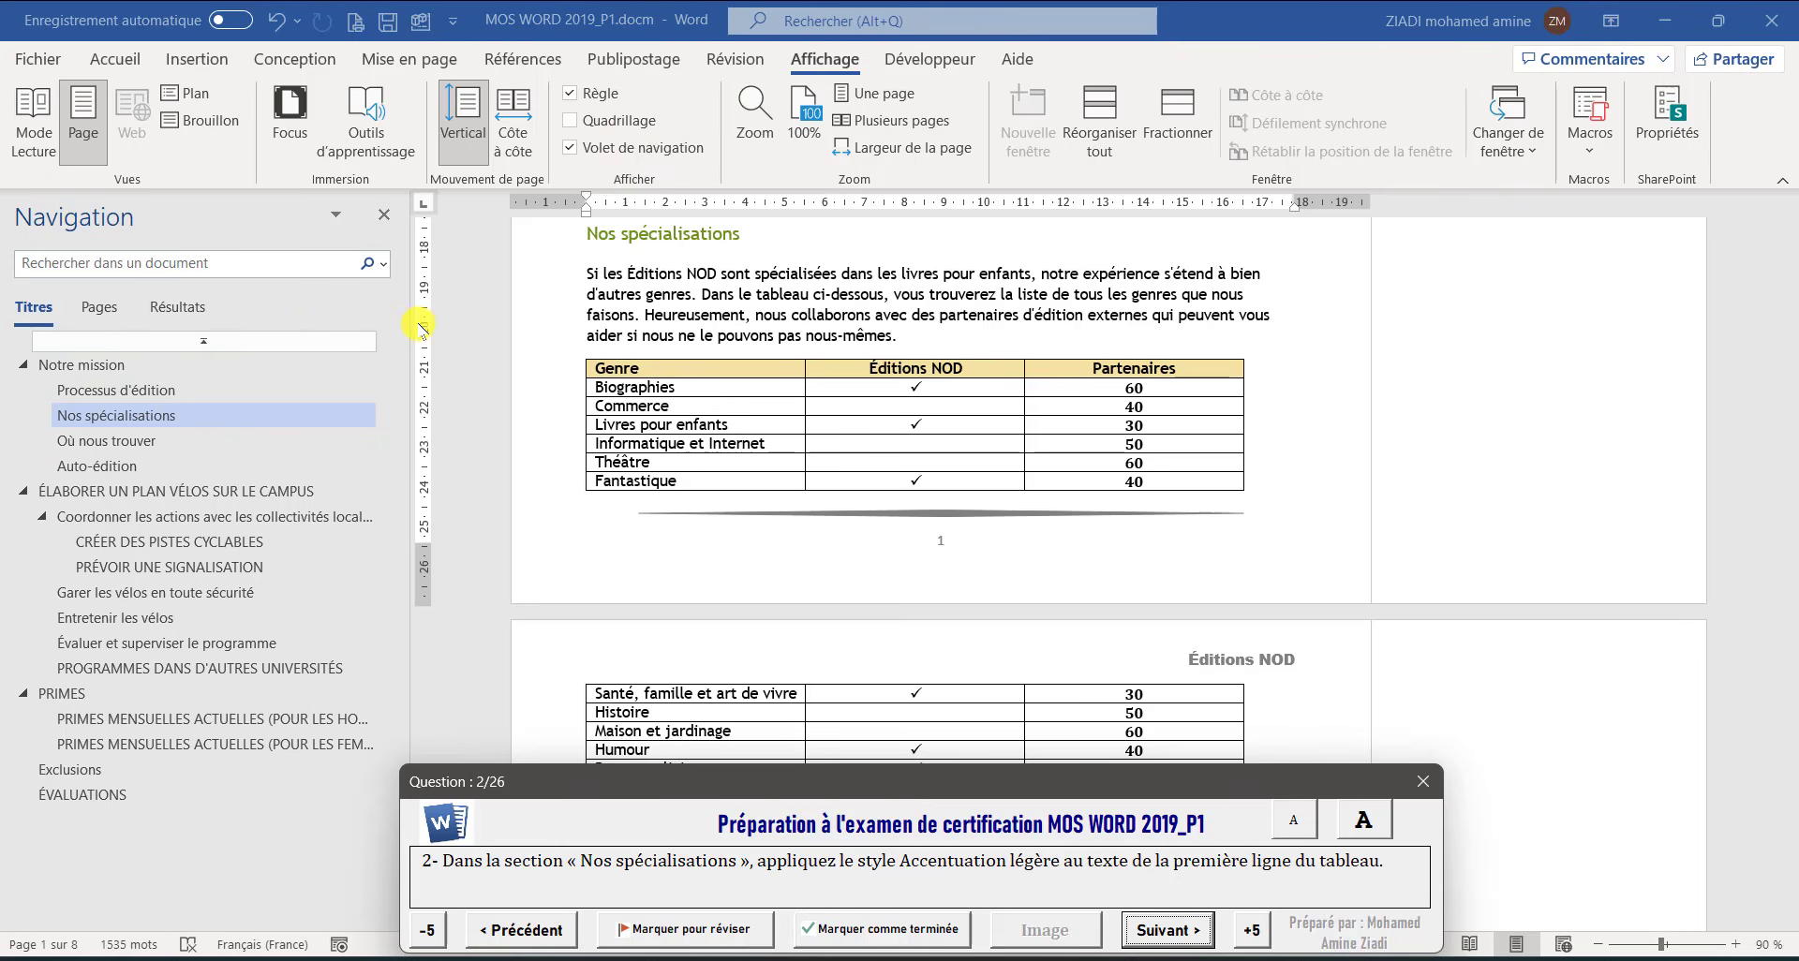
left_click_drag(412, 316, 359, 315)
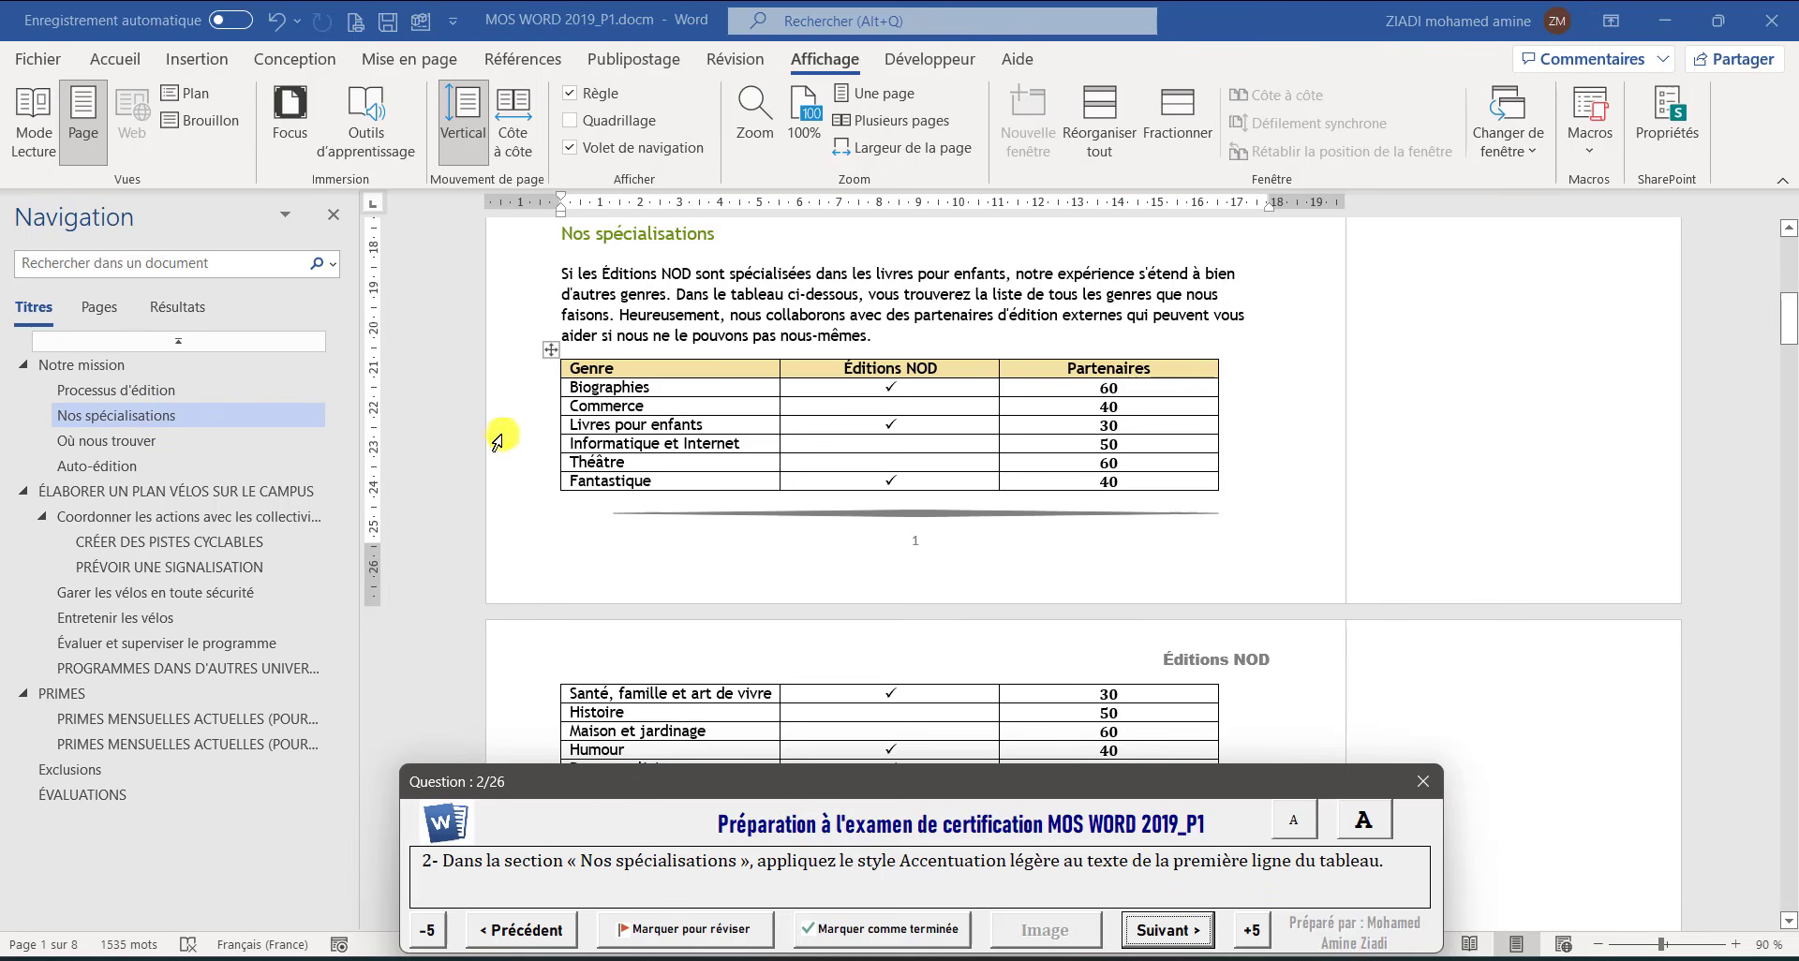
Apply the Accentuation légère style to the text in the first row of the « Nos spécialisations » table
left_click(511, 372)
left_click(511, 372)
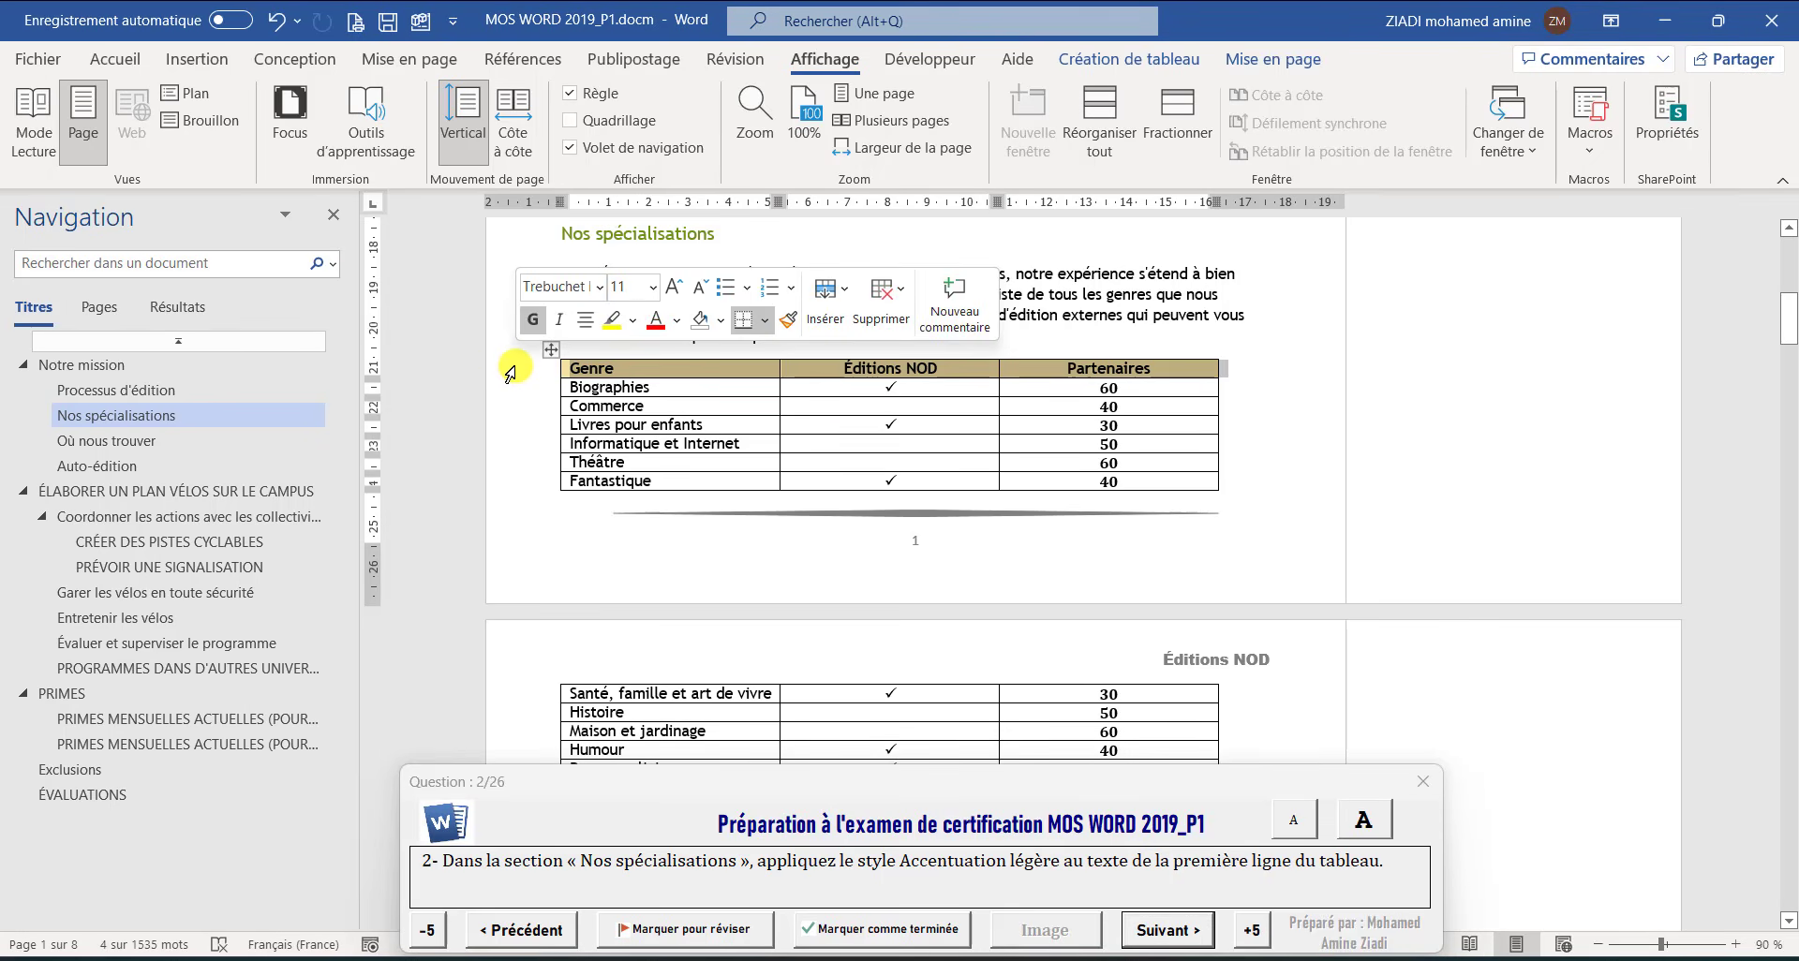
left_click(111, 62)
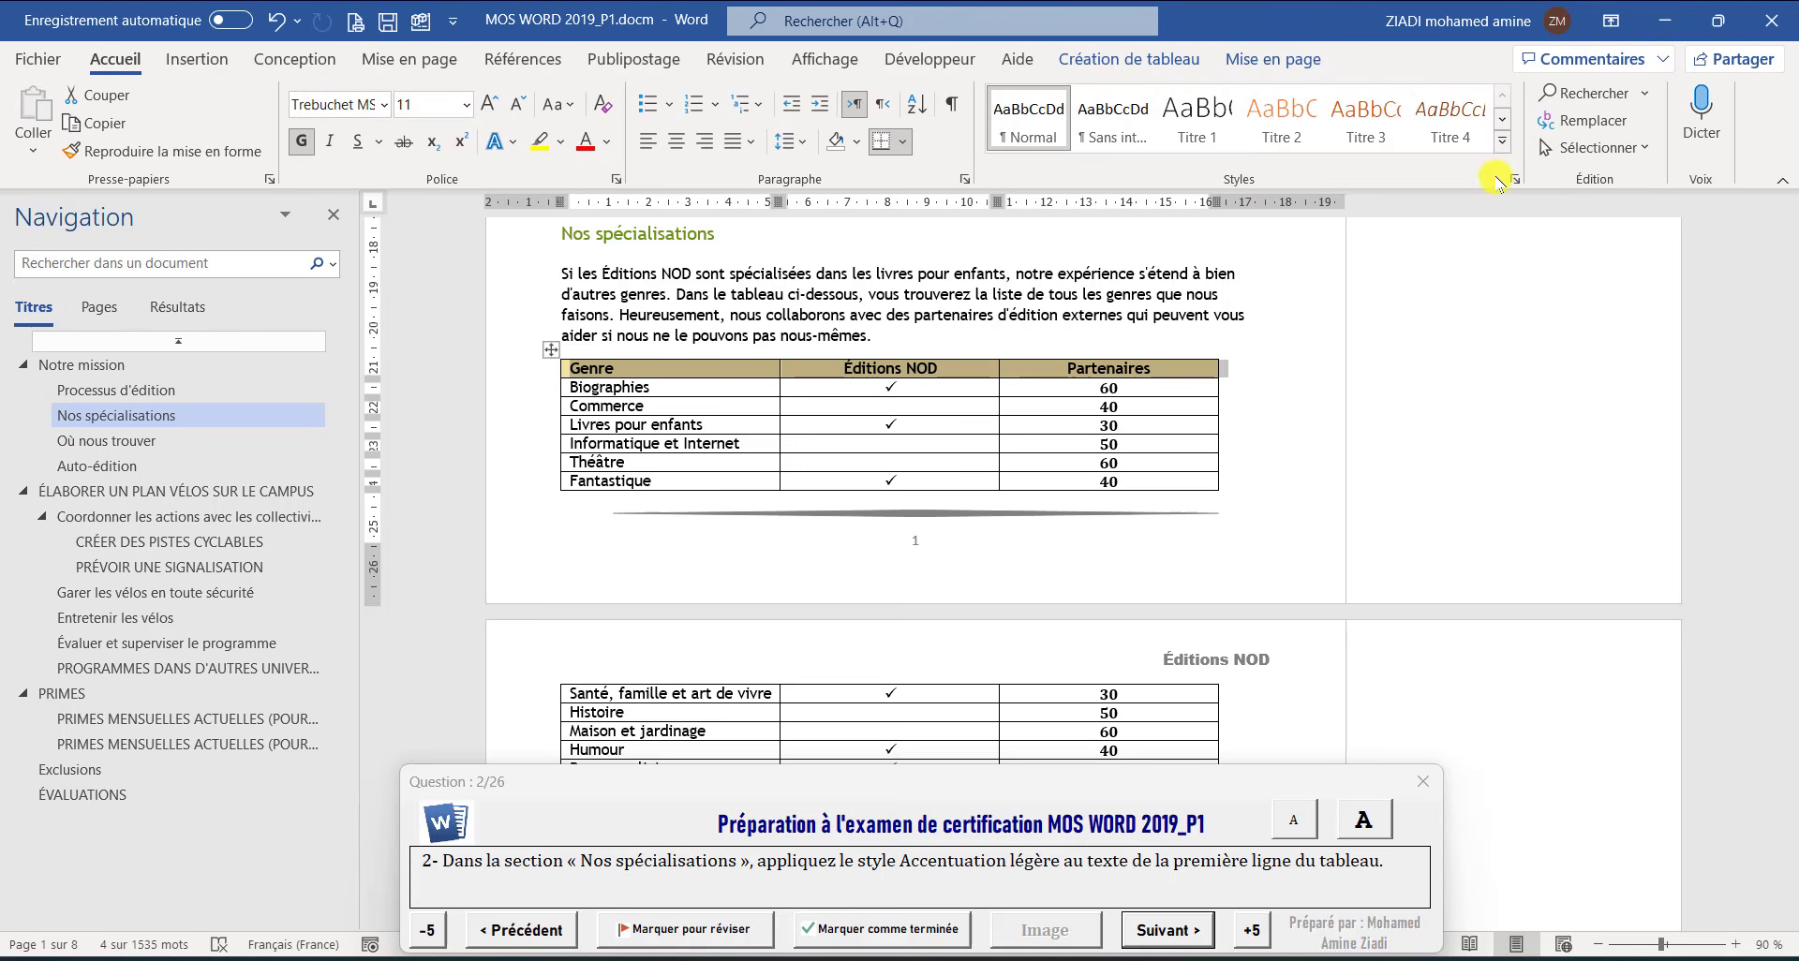
left_click(1501, 144)
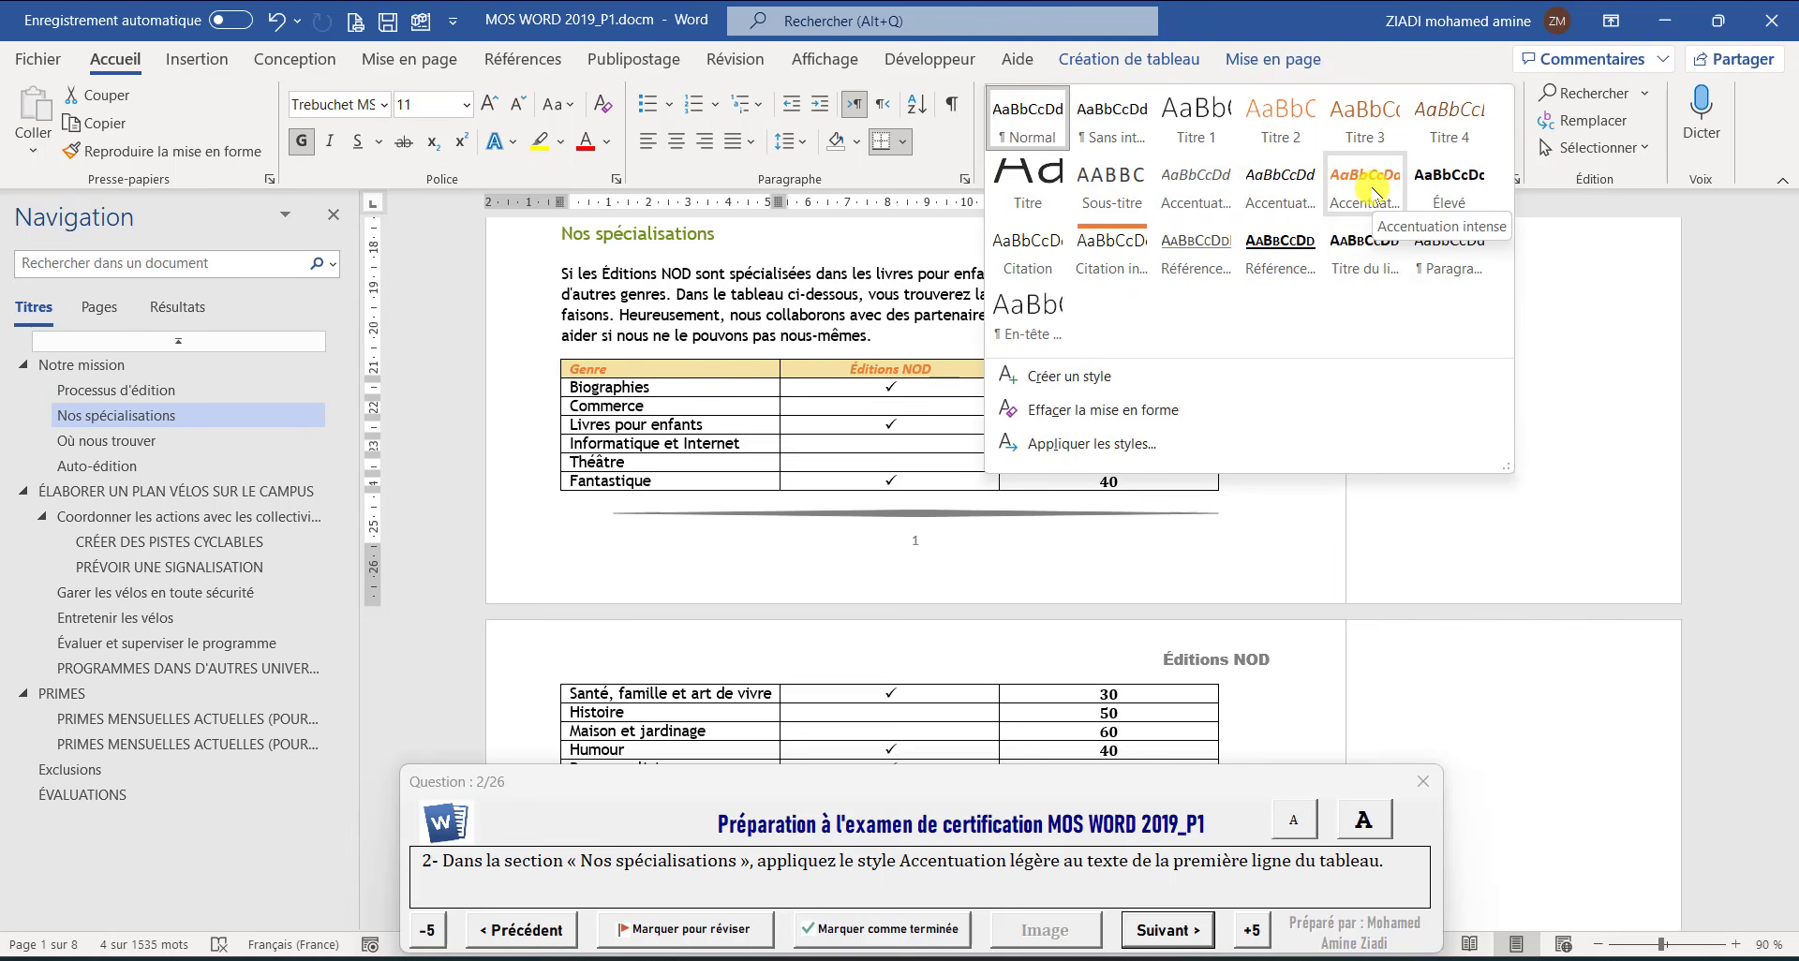
left_click(1218, 198)
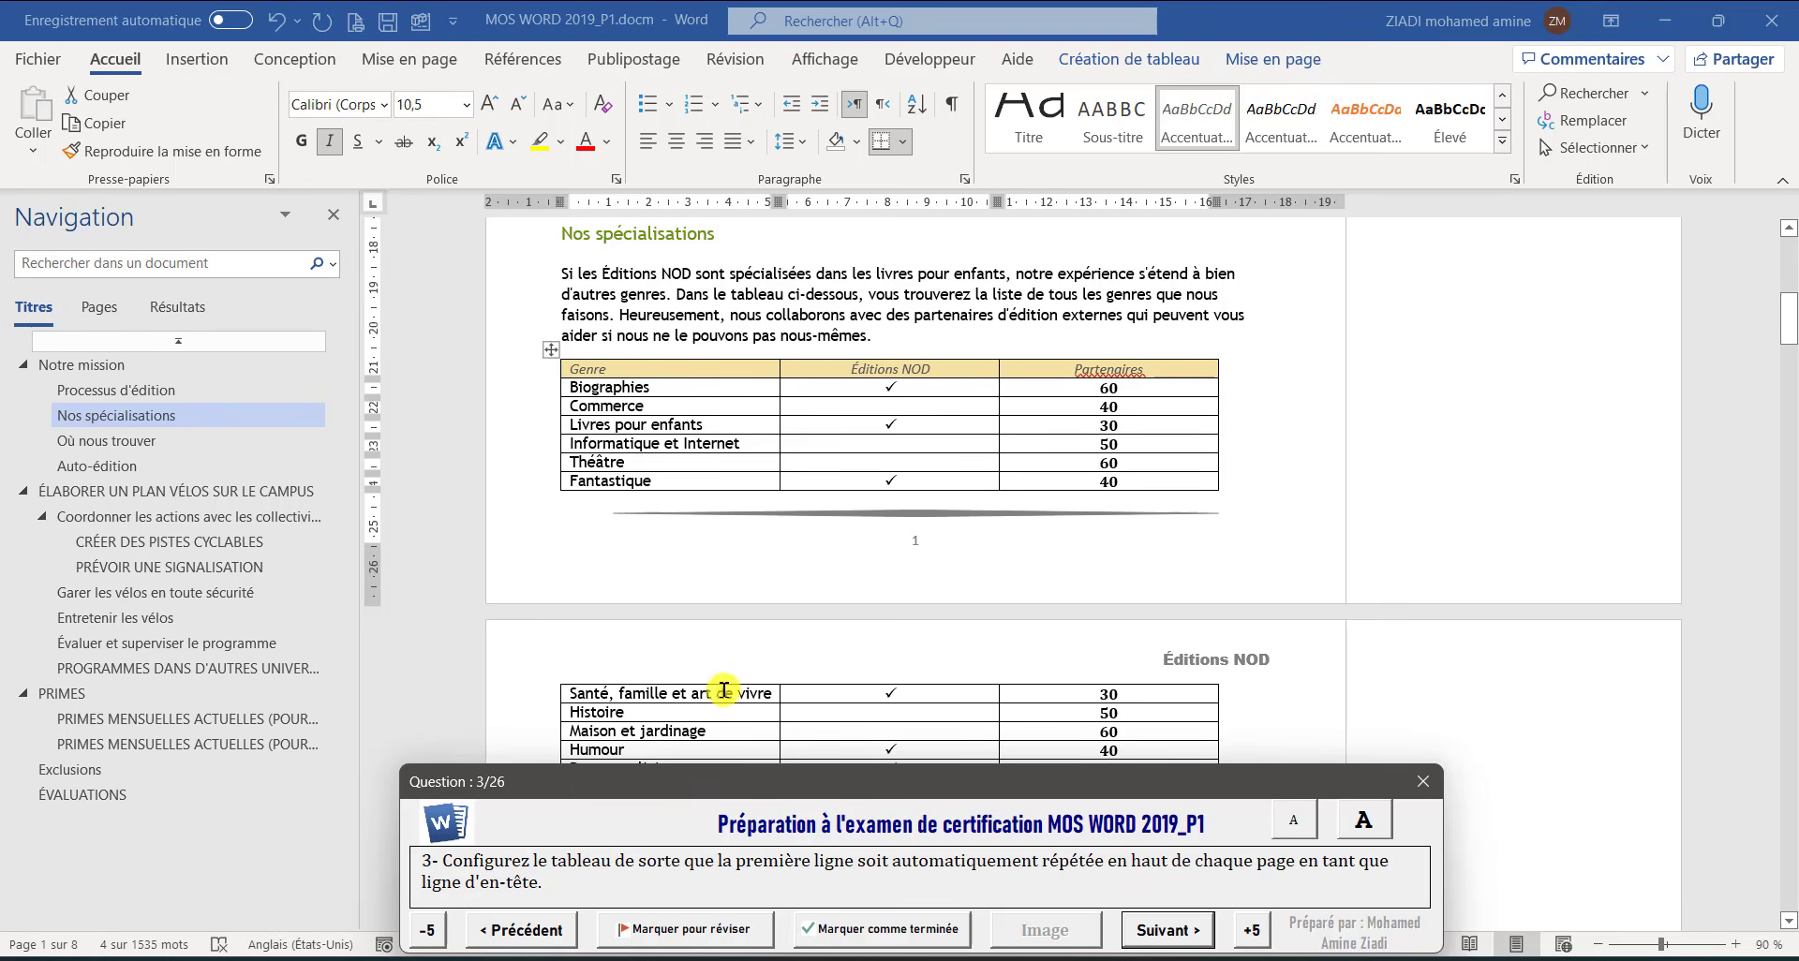
Make the table's first row repeat as a header row on every page and advance to question 4
left_click(563, 361)
left_click(605, 370)
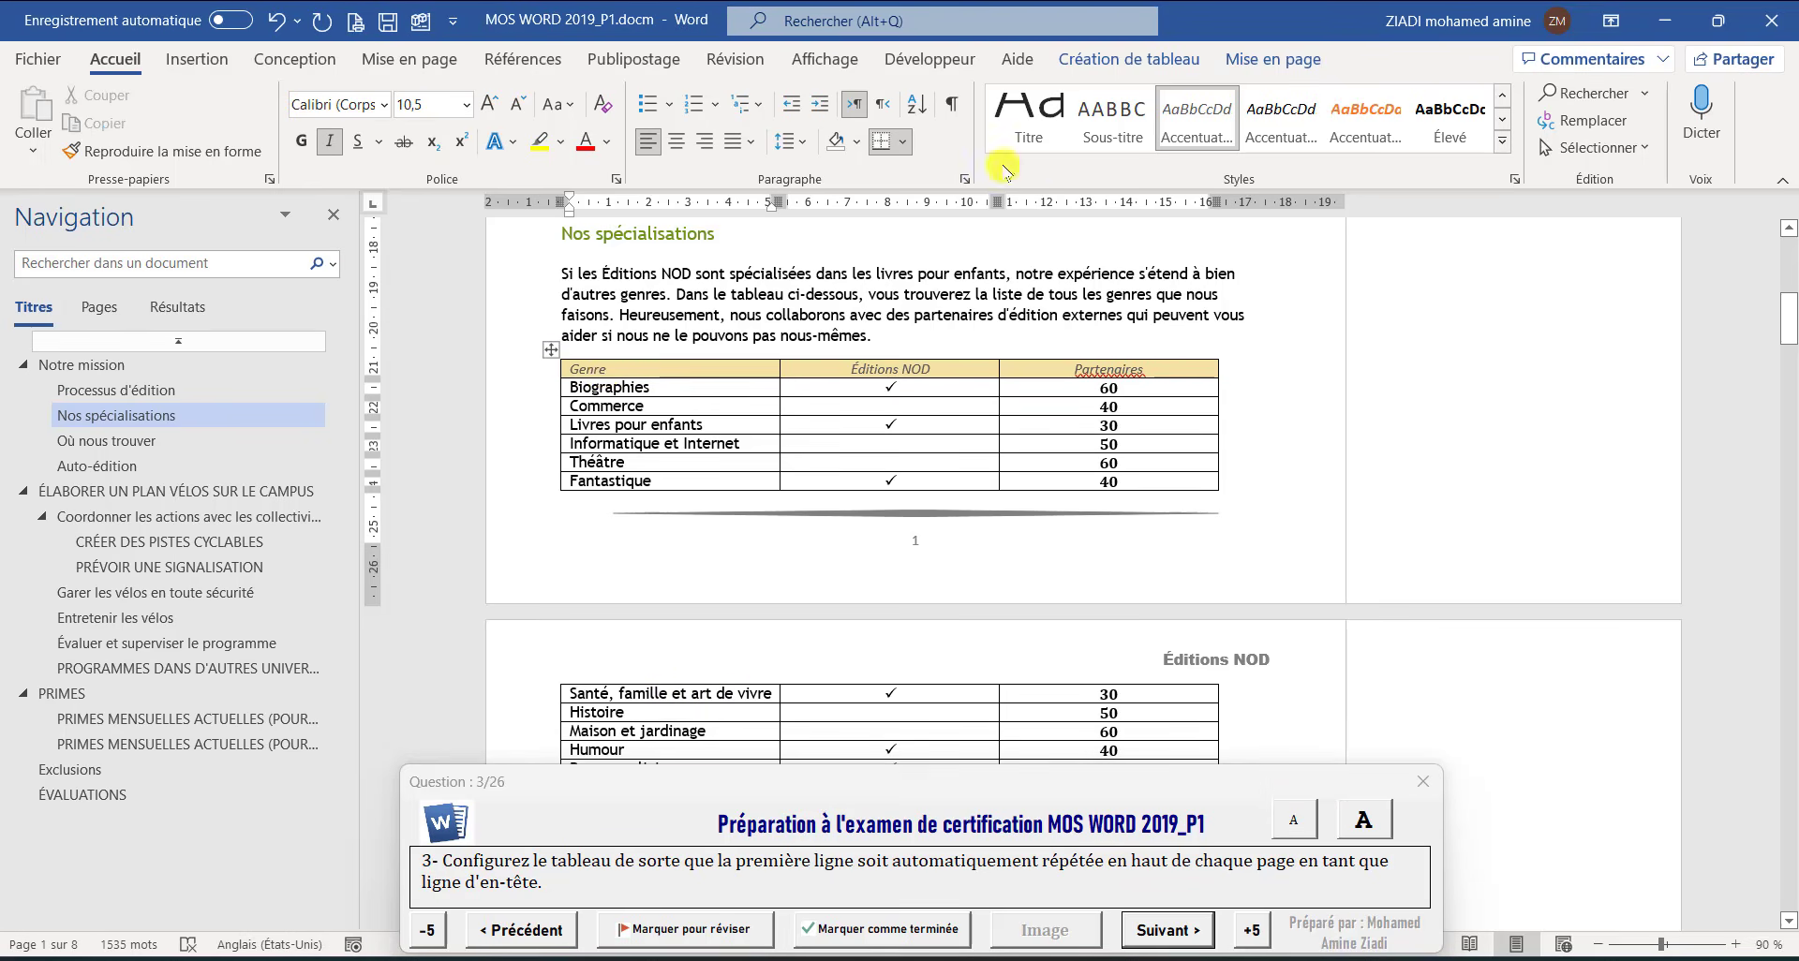
left_click(1240, 61)
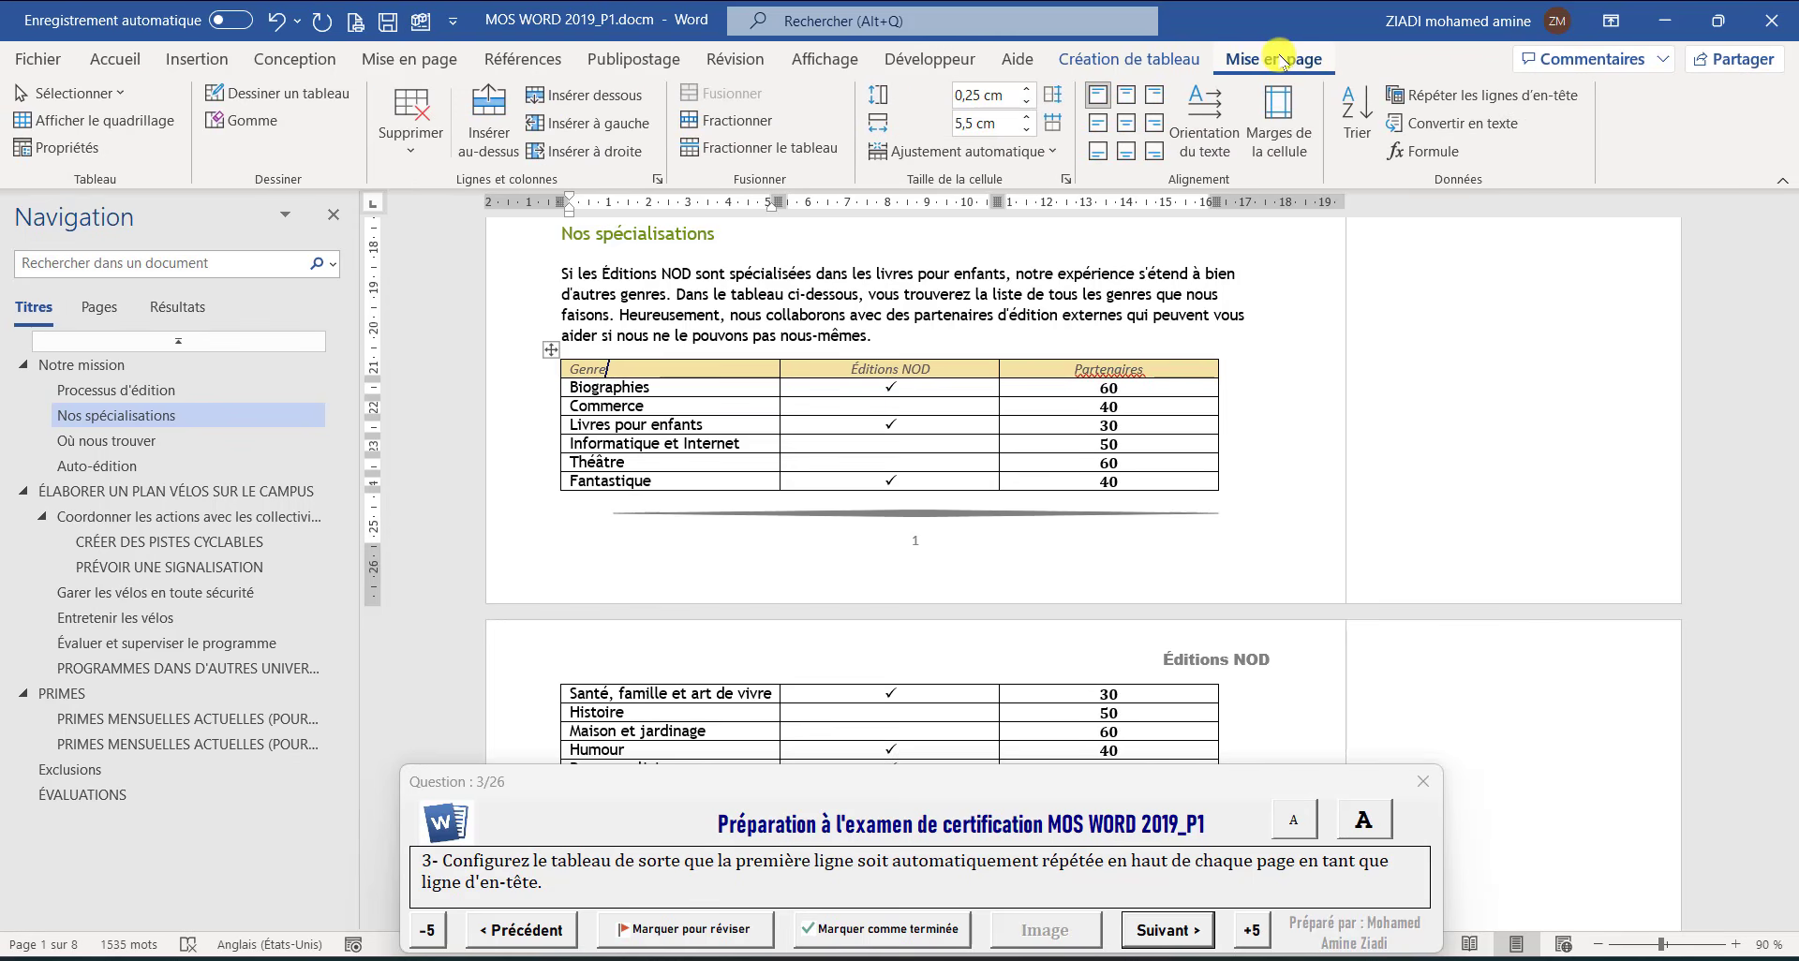
left_click(1483, 98)
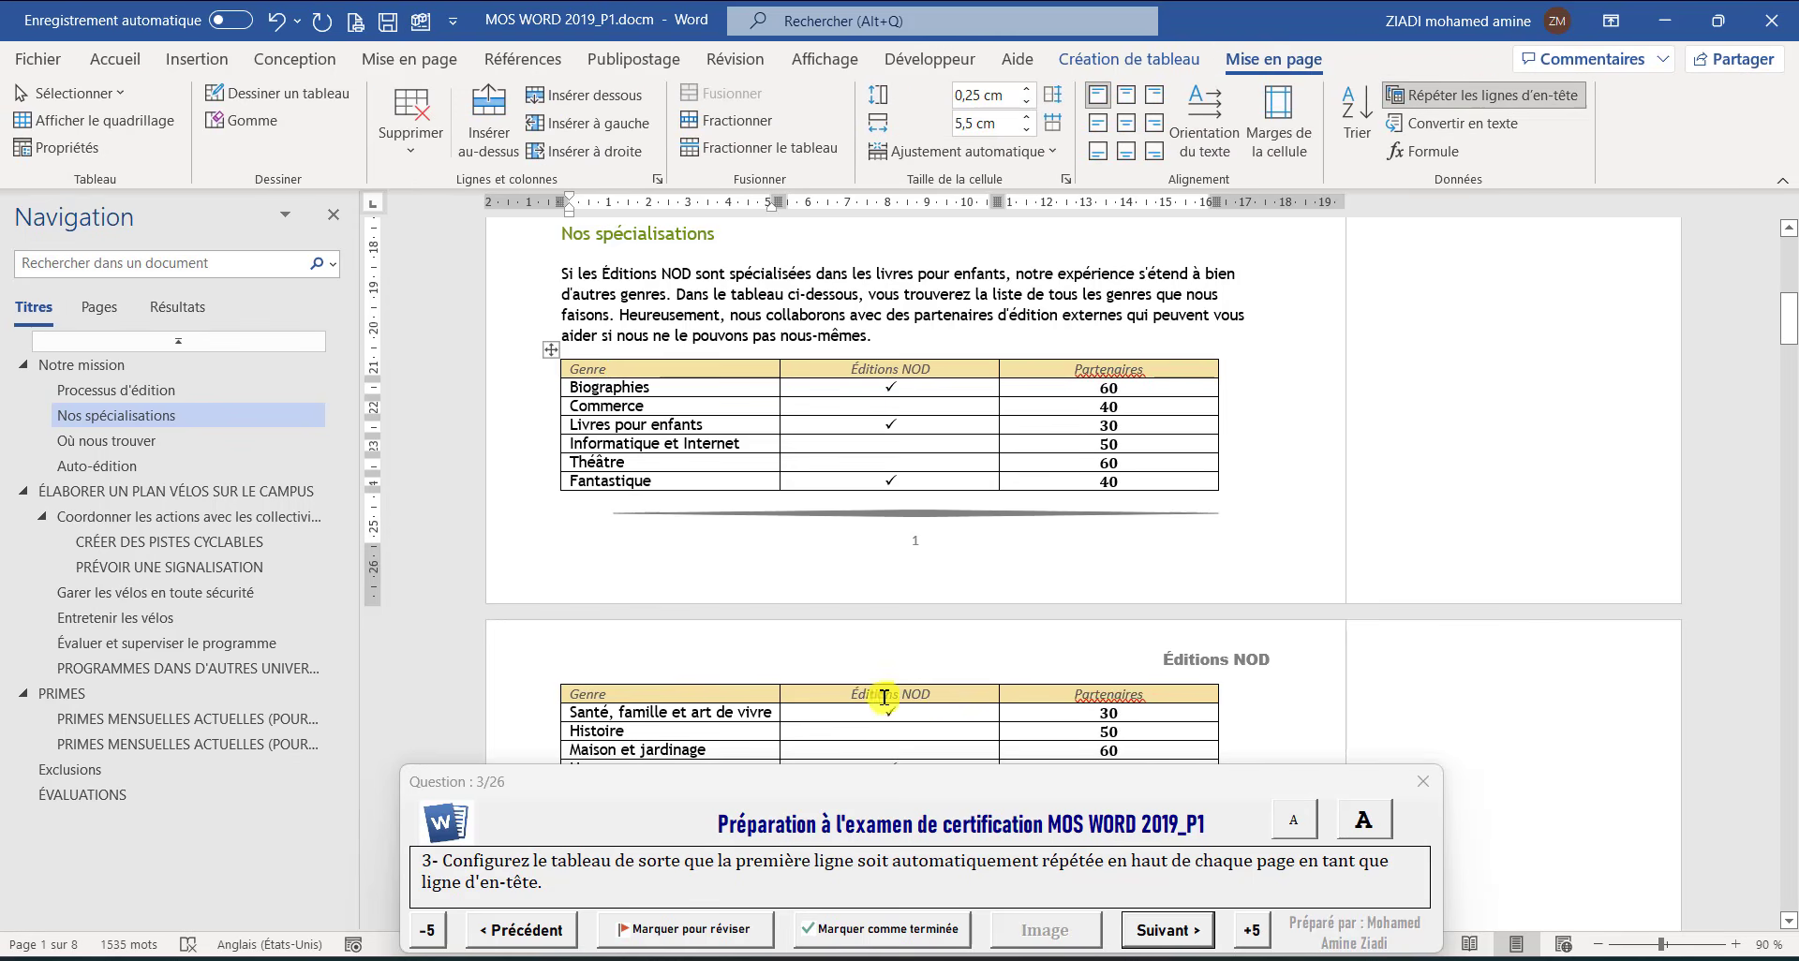
left_click(1168, 929)
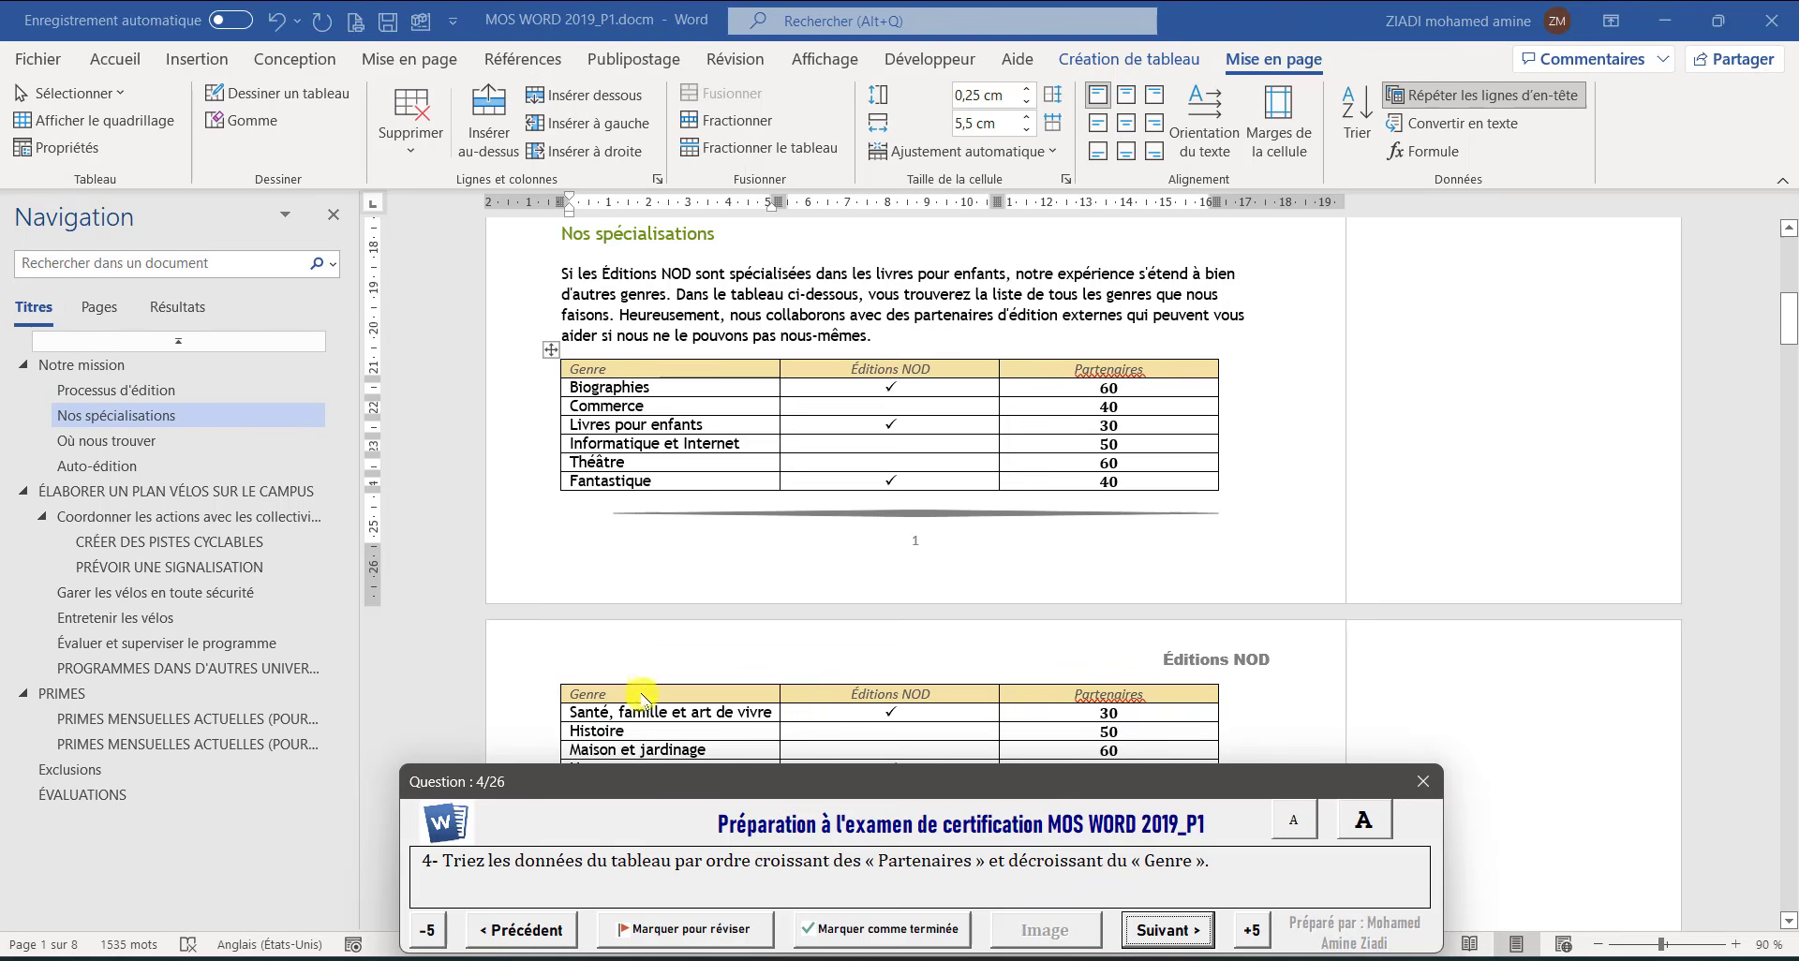
Sort the table by Partenaires ascending as numbers, then by Genre descending as text, and advance to question 5
left_click(695, 406)
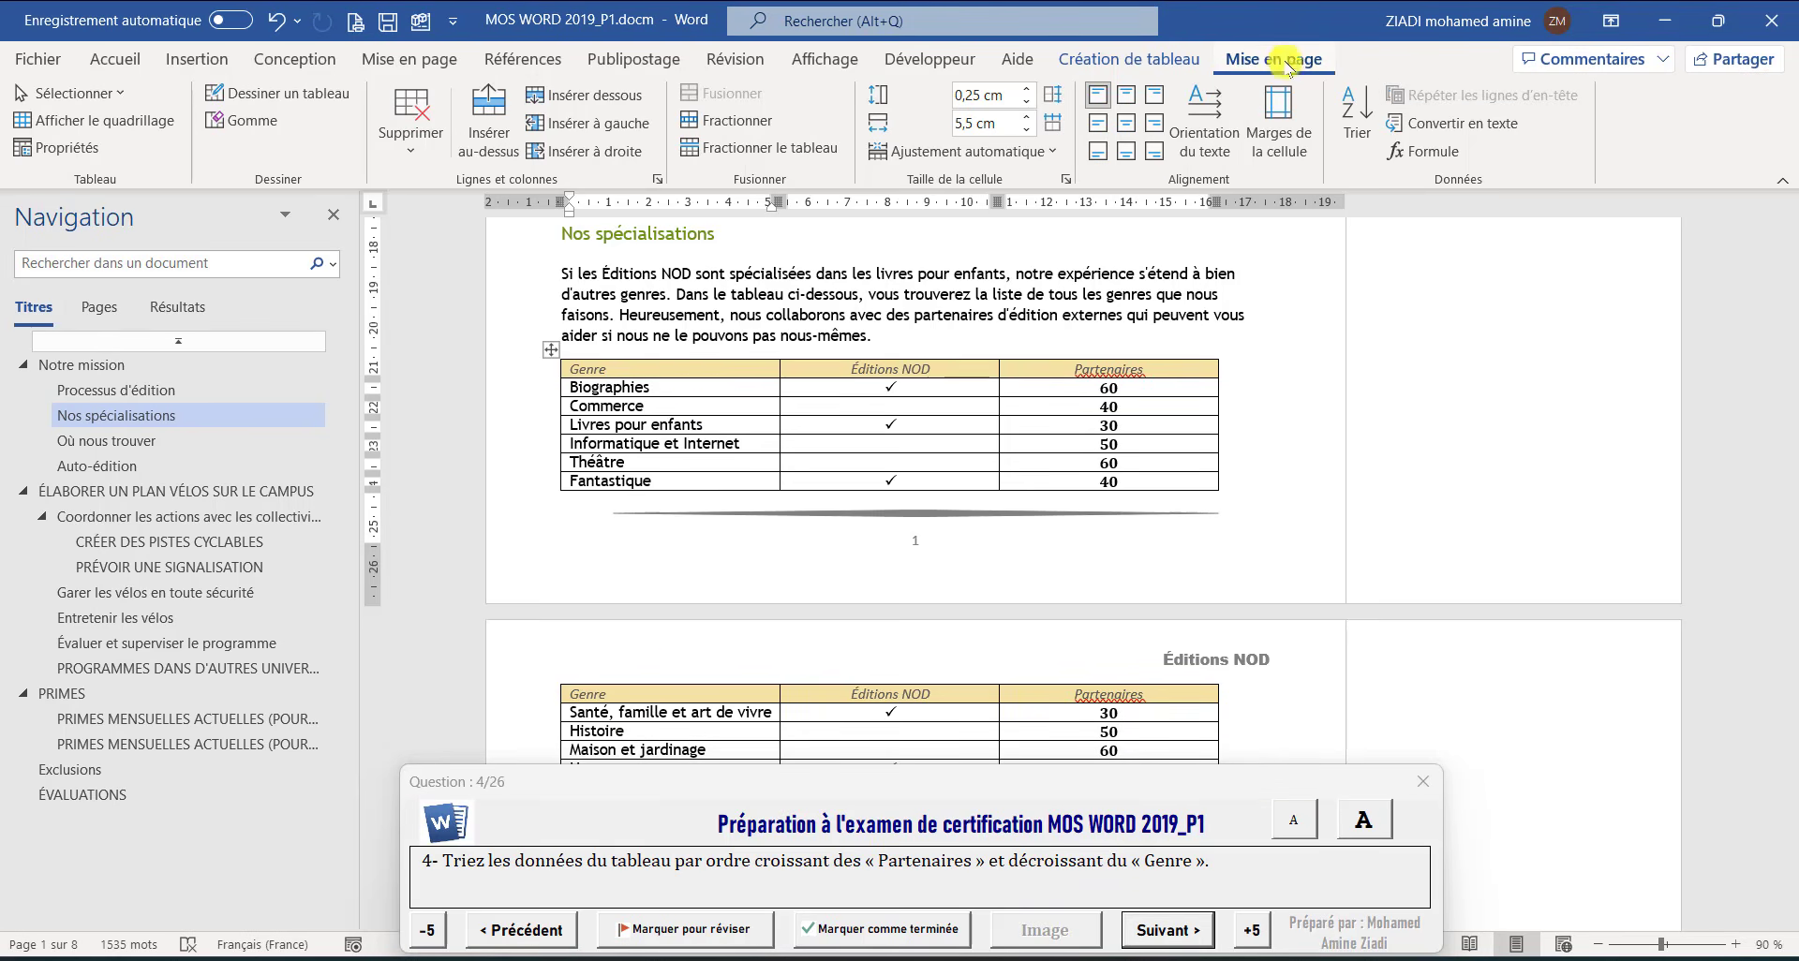
left_click(1356, 110)
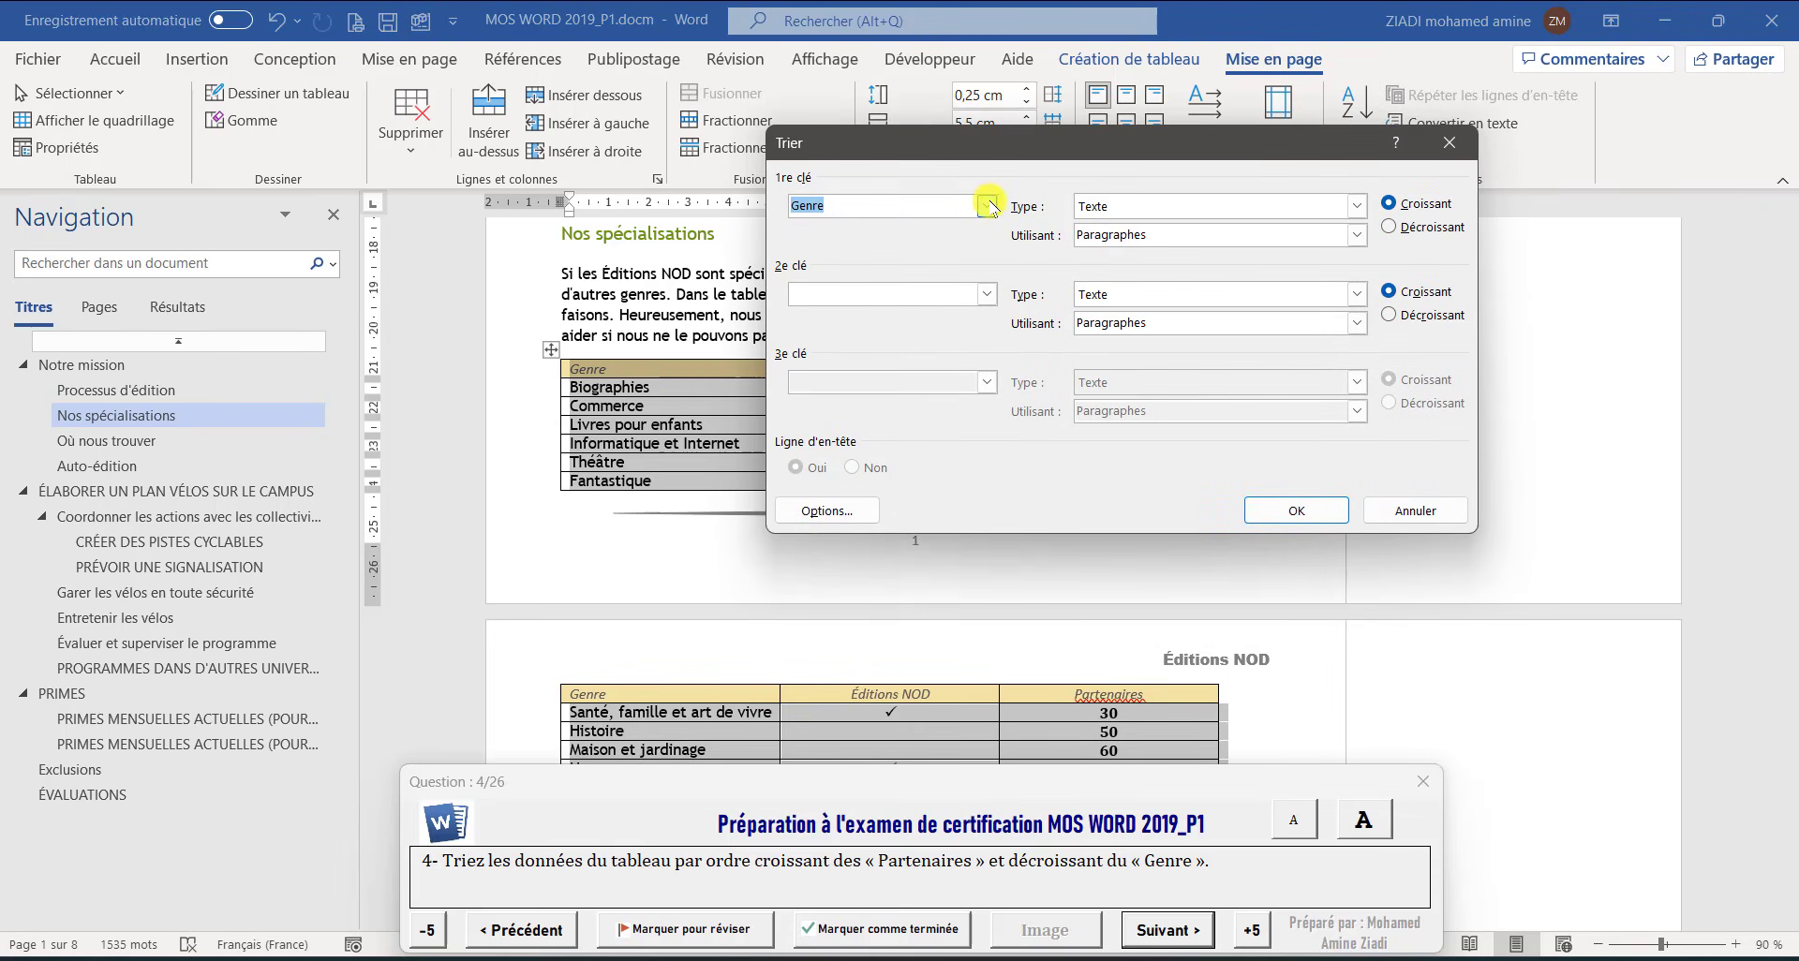
left_click(989, 206)
left_click(857, 253)
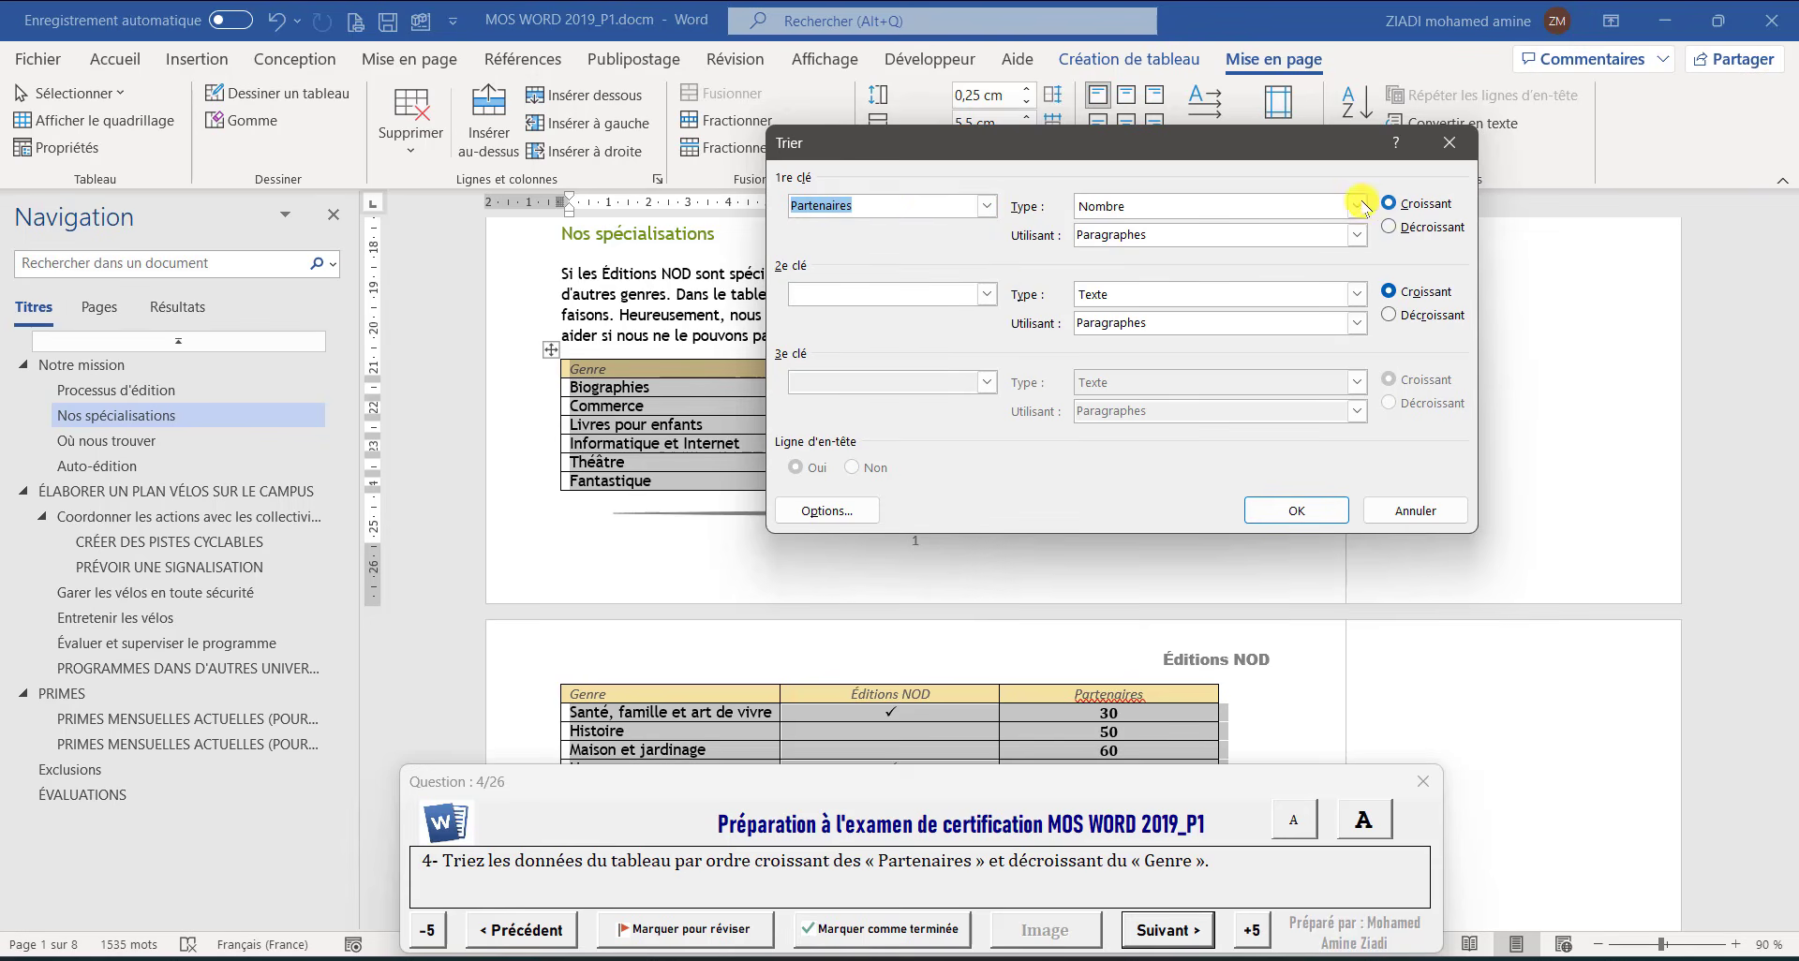
left_click(987, 293)
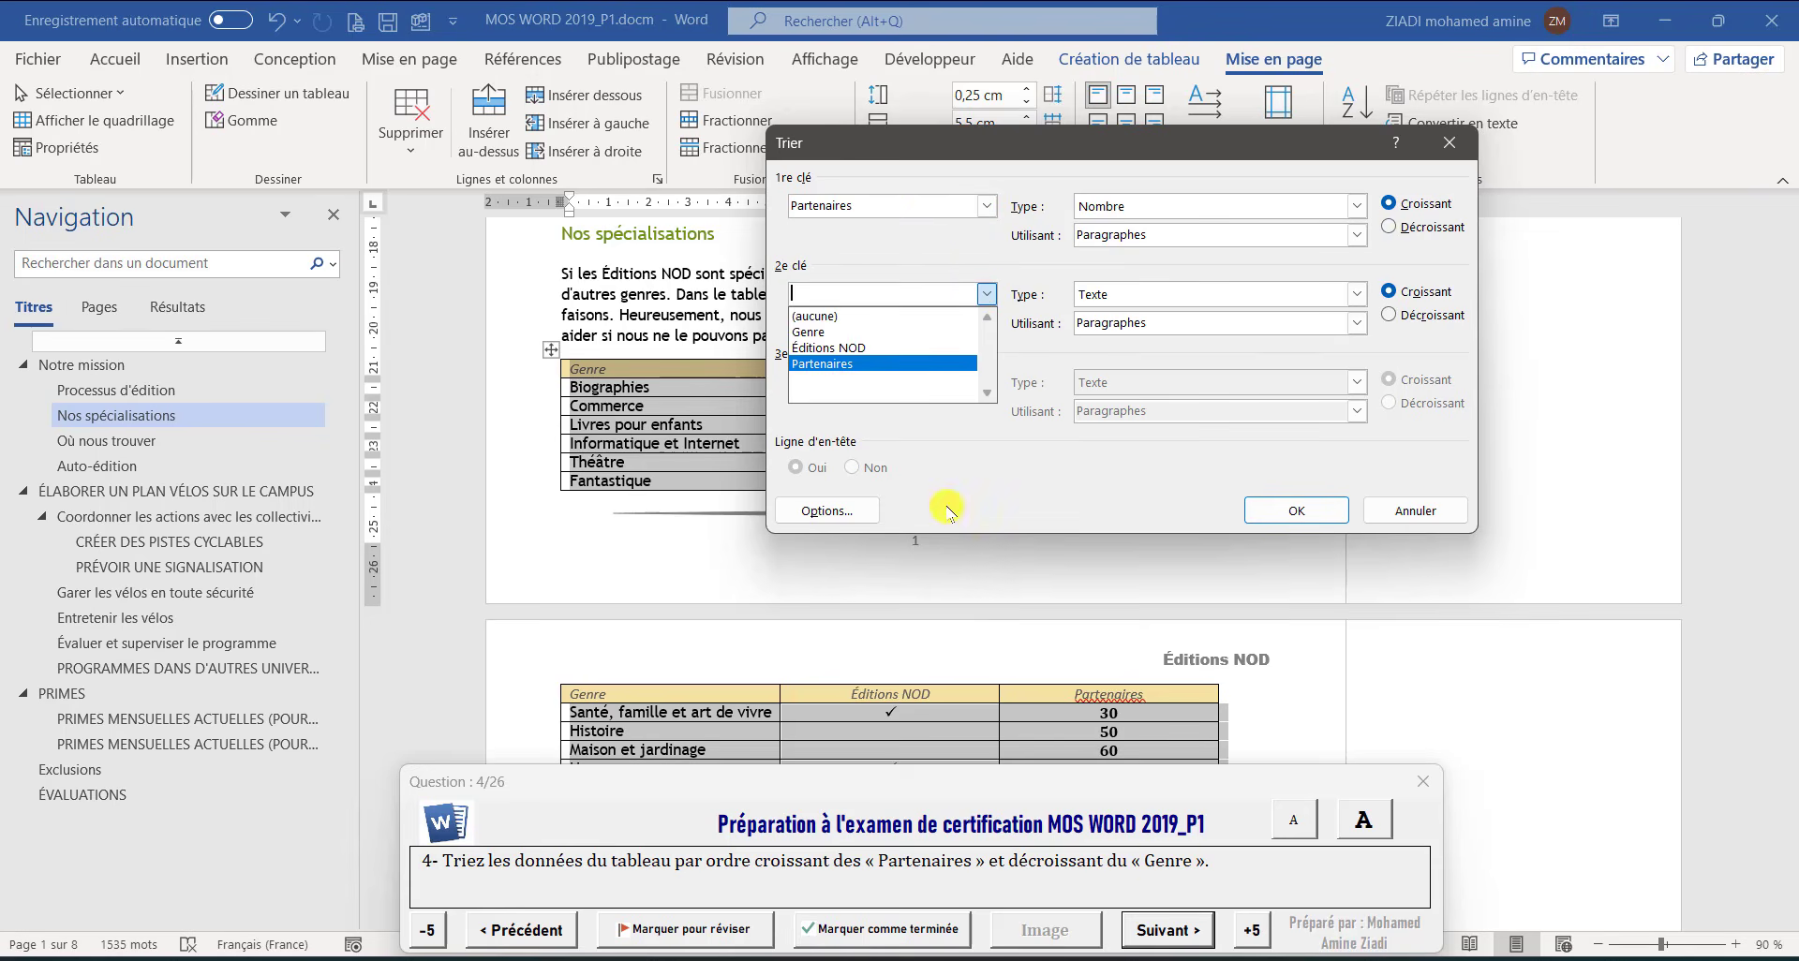
left_click(811, 333)
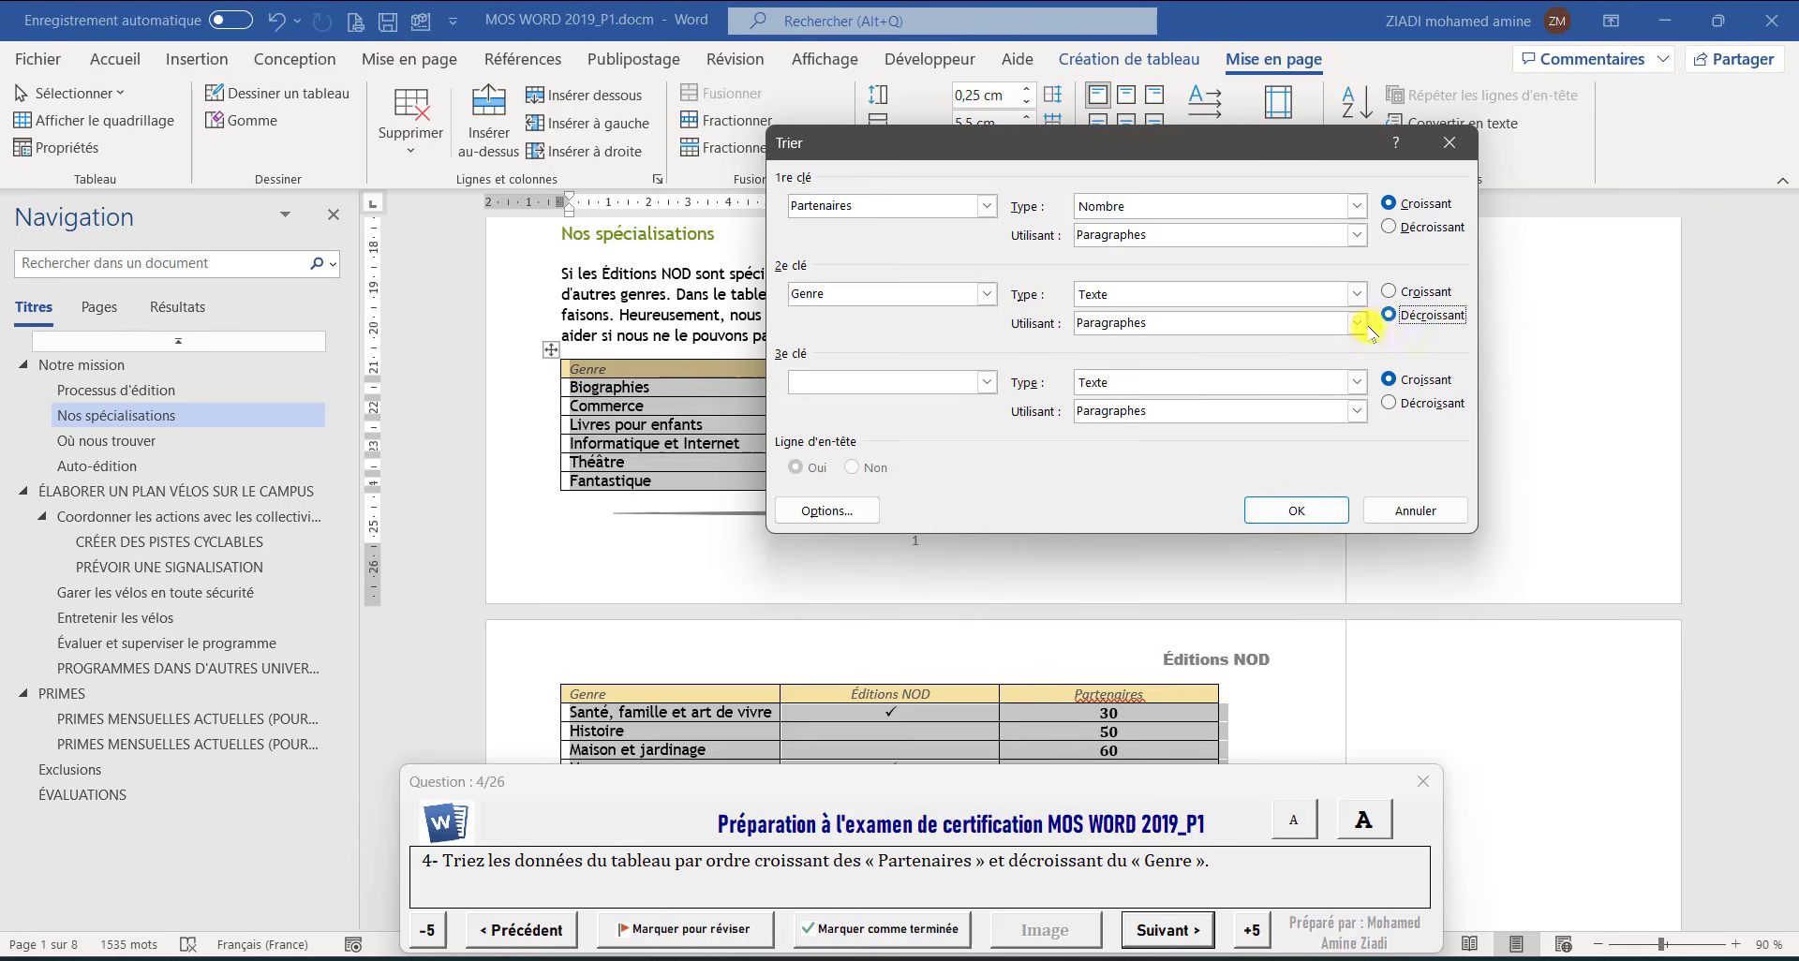
left_click(1295, 511)
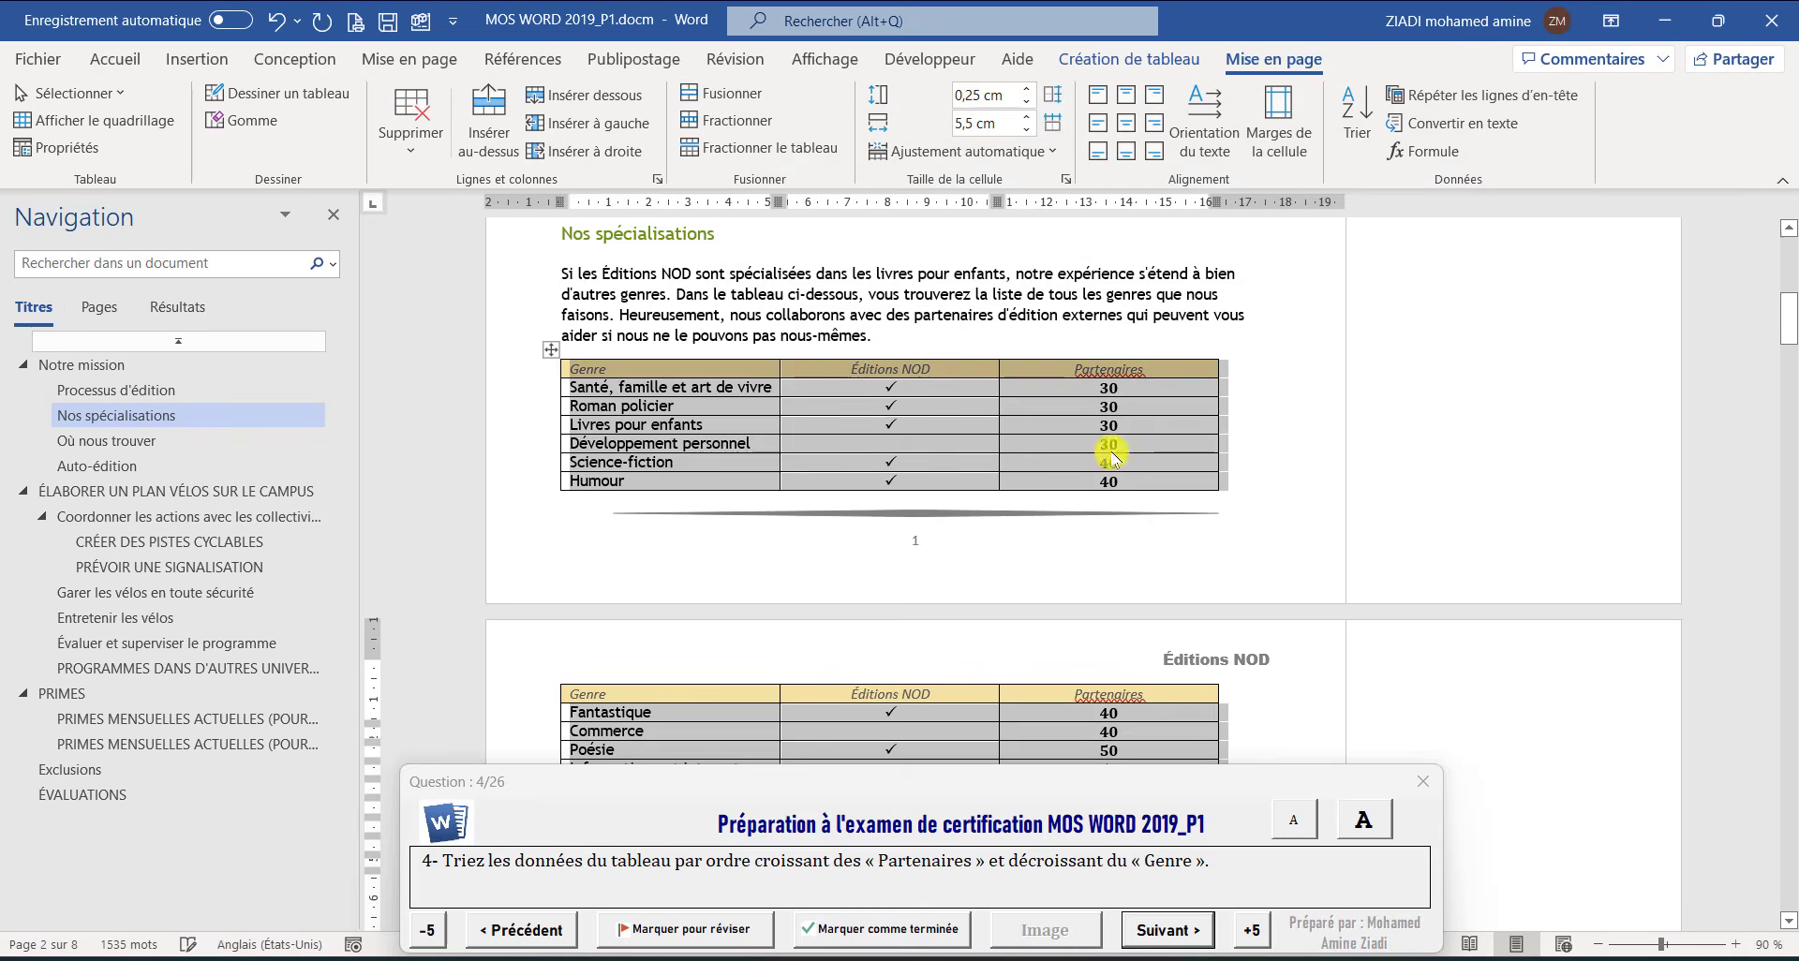
left_click(1188, 929)
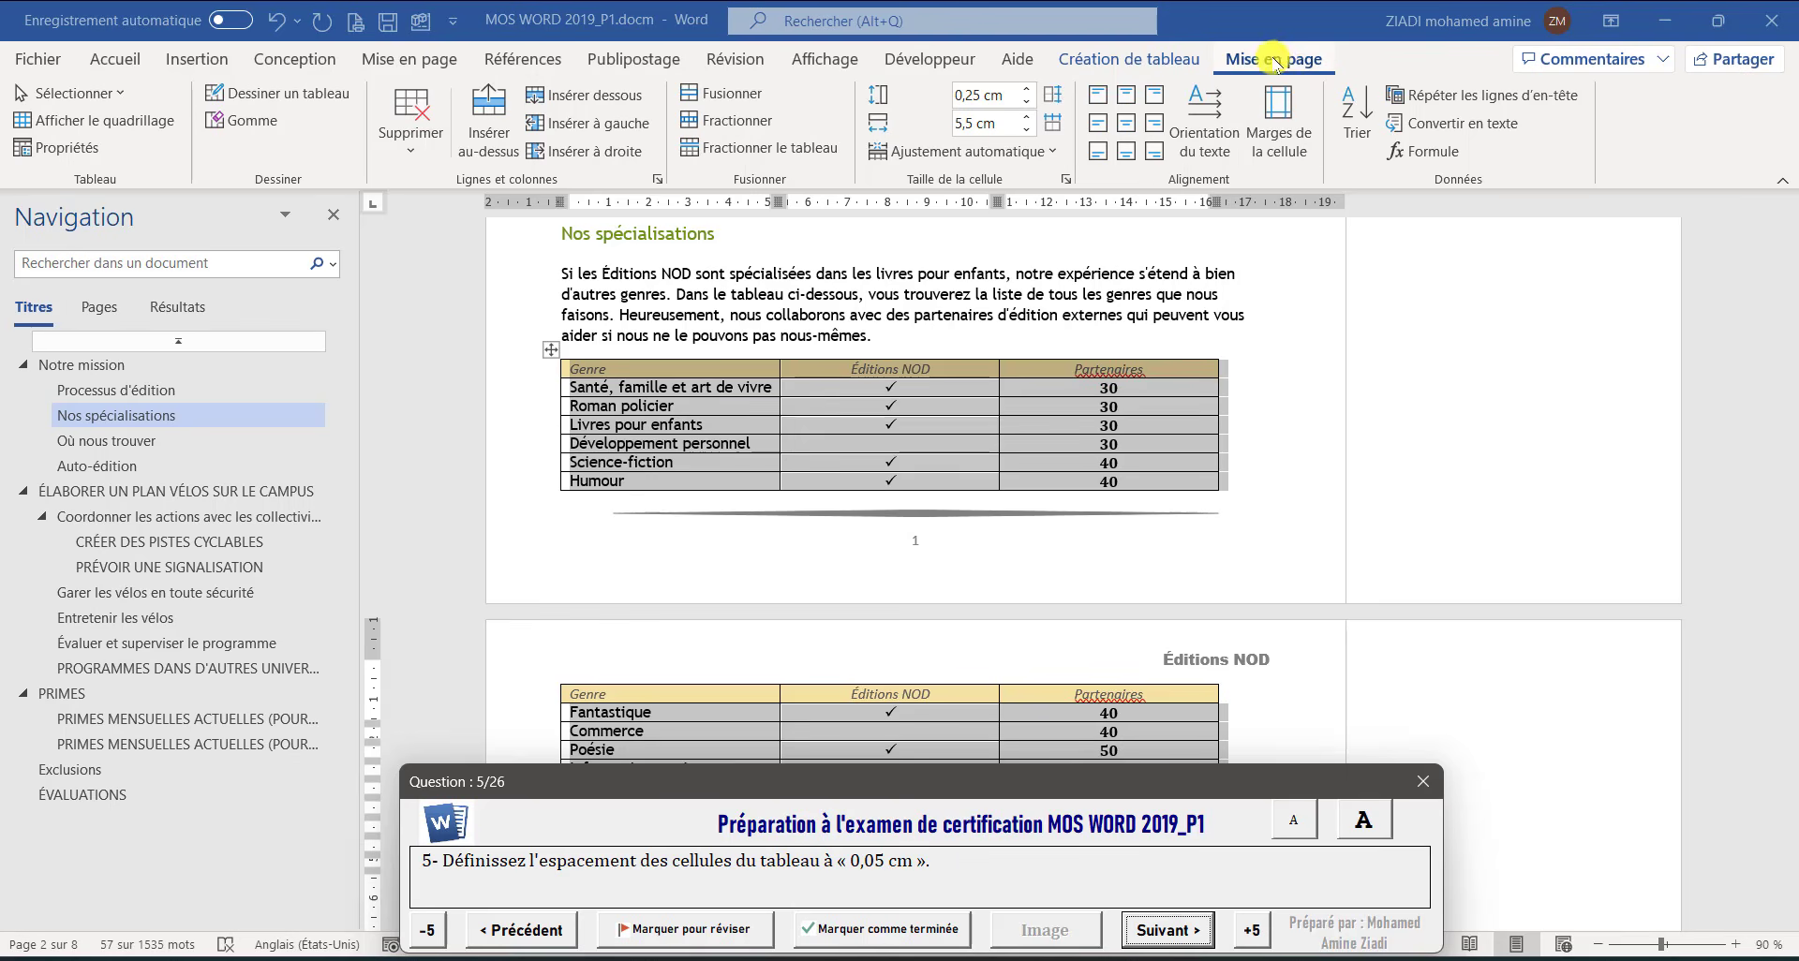
Allow spacing between the table's cells, set it to 0,05 cm, and advance to question 6
left_click(1284, 136)
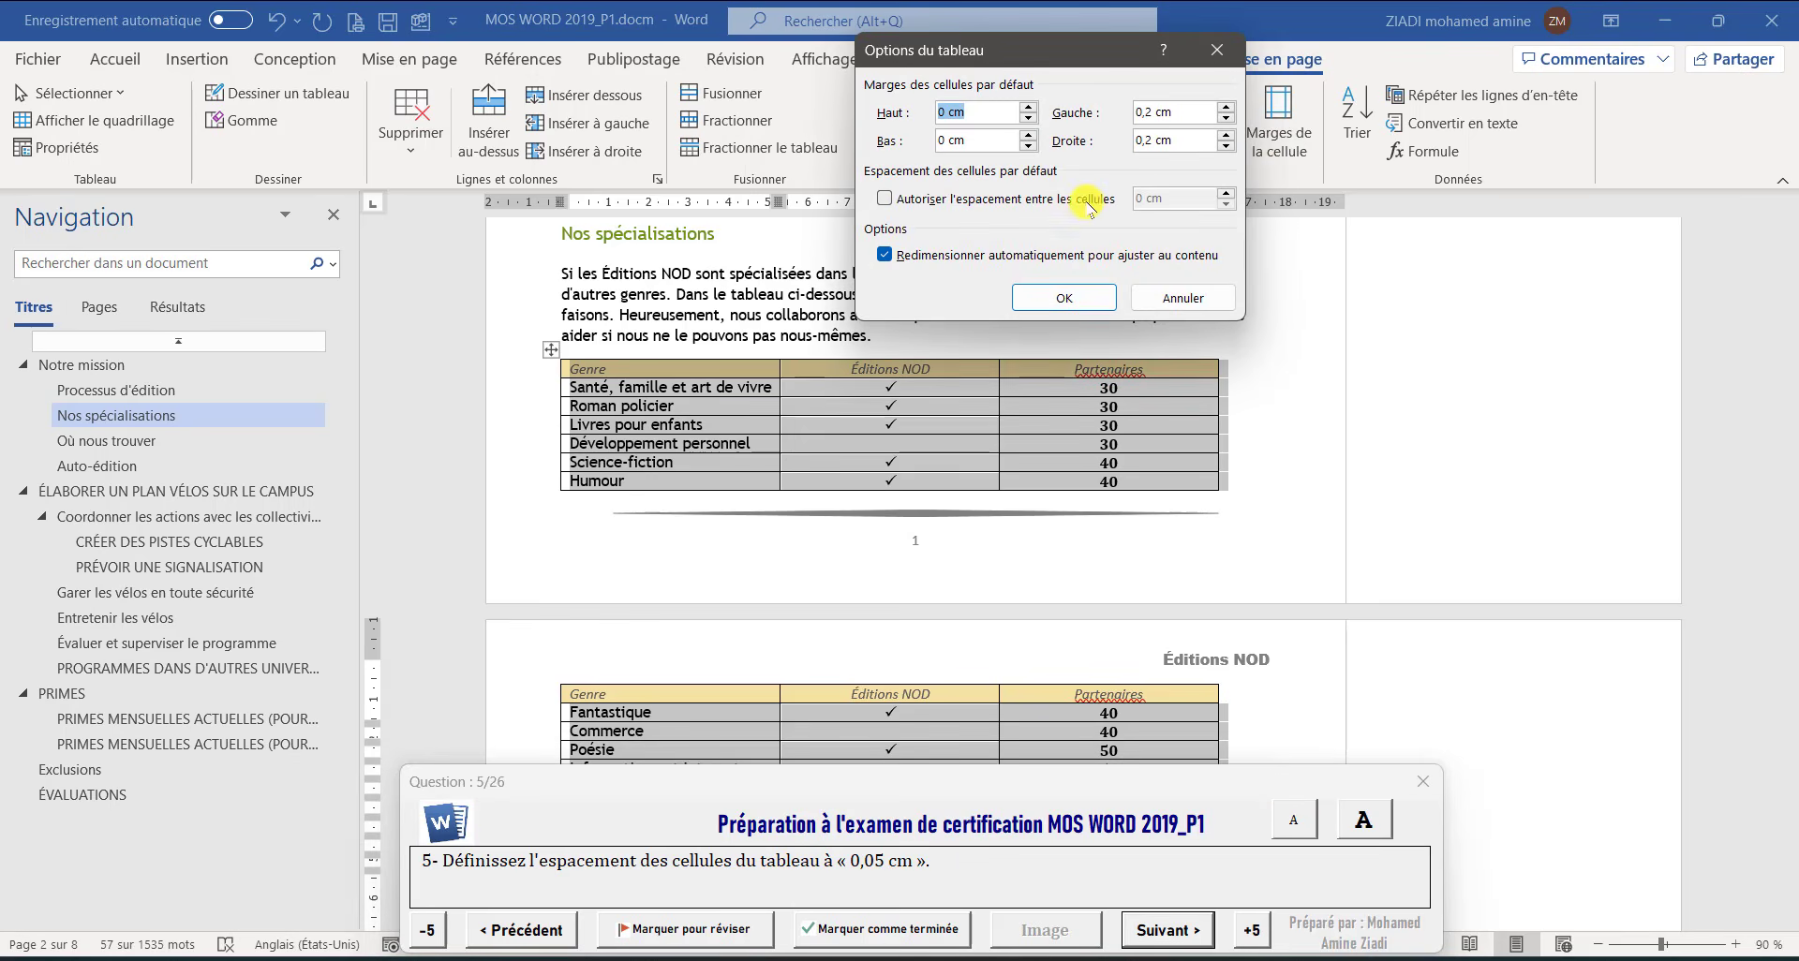
left_click(945, 200)
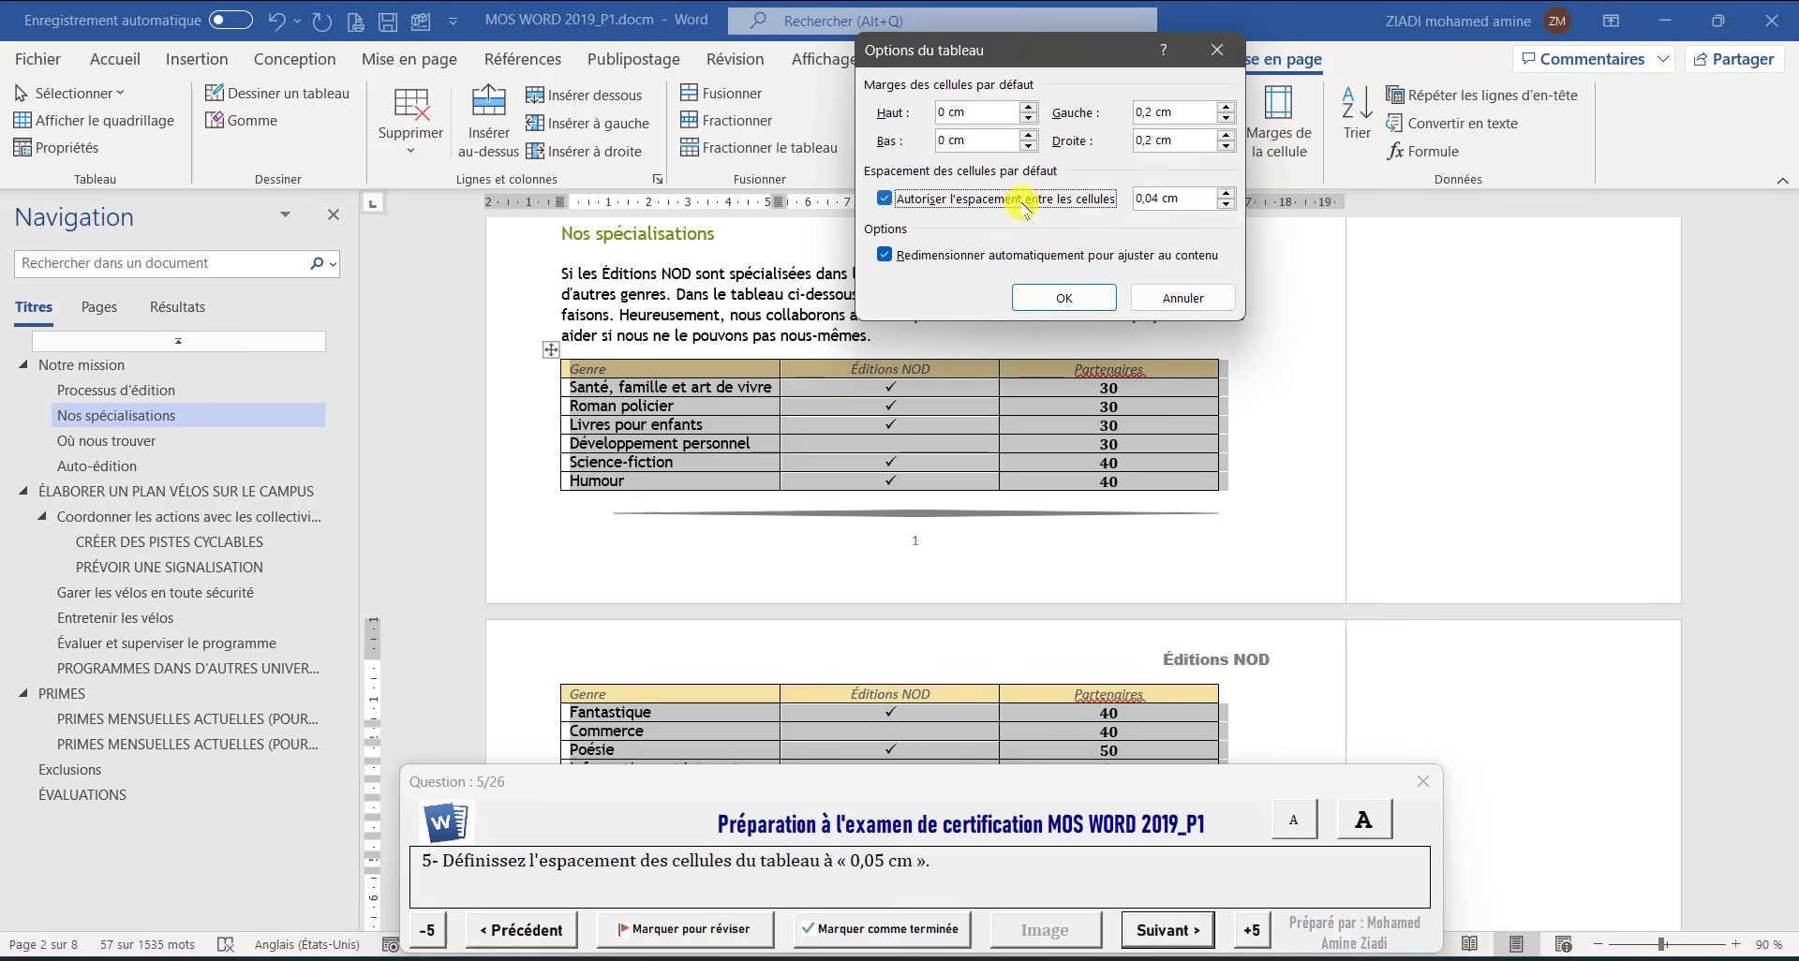
left_click(1224, 193)
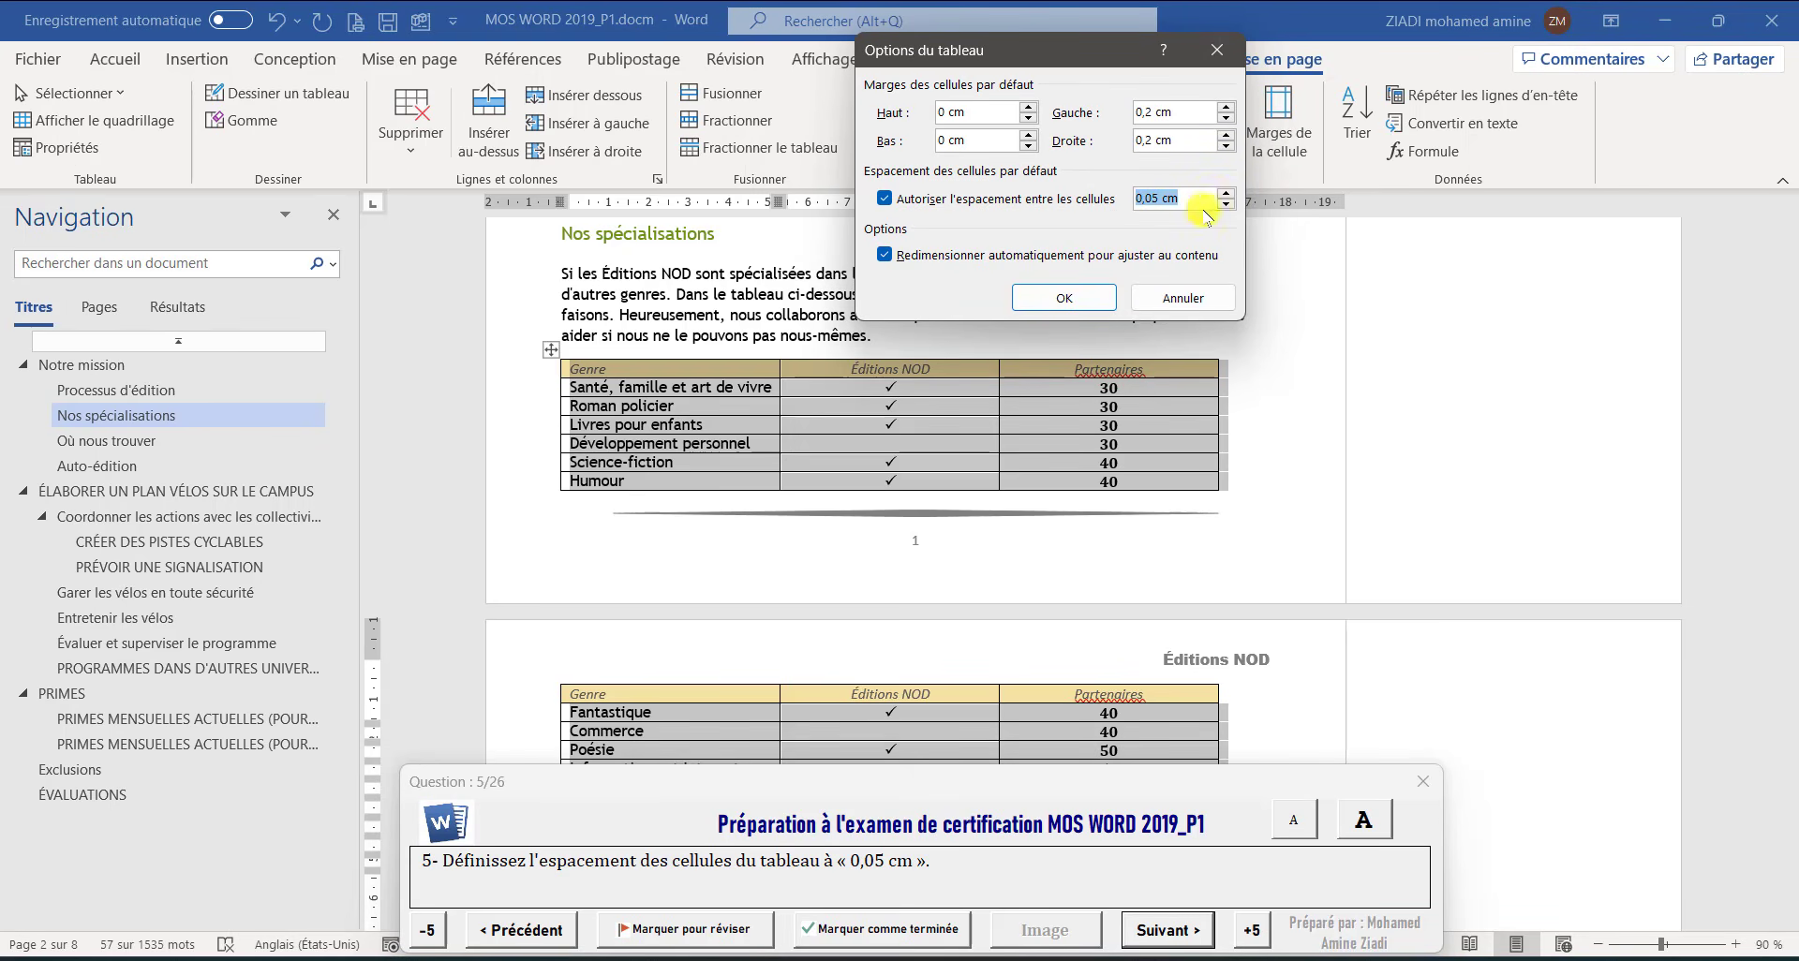
left_click(1066, 301)
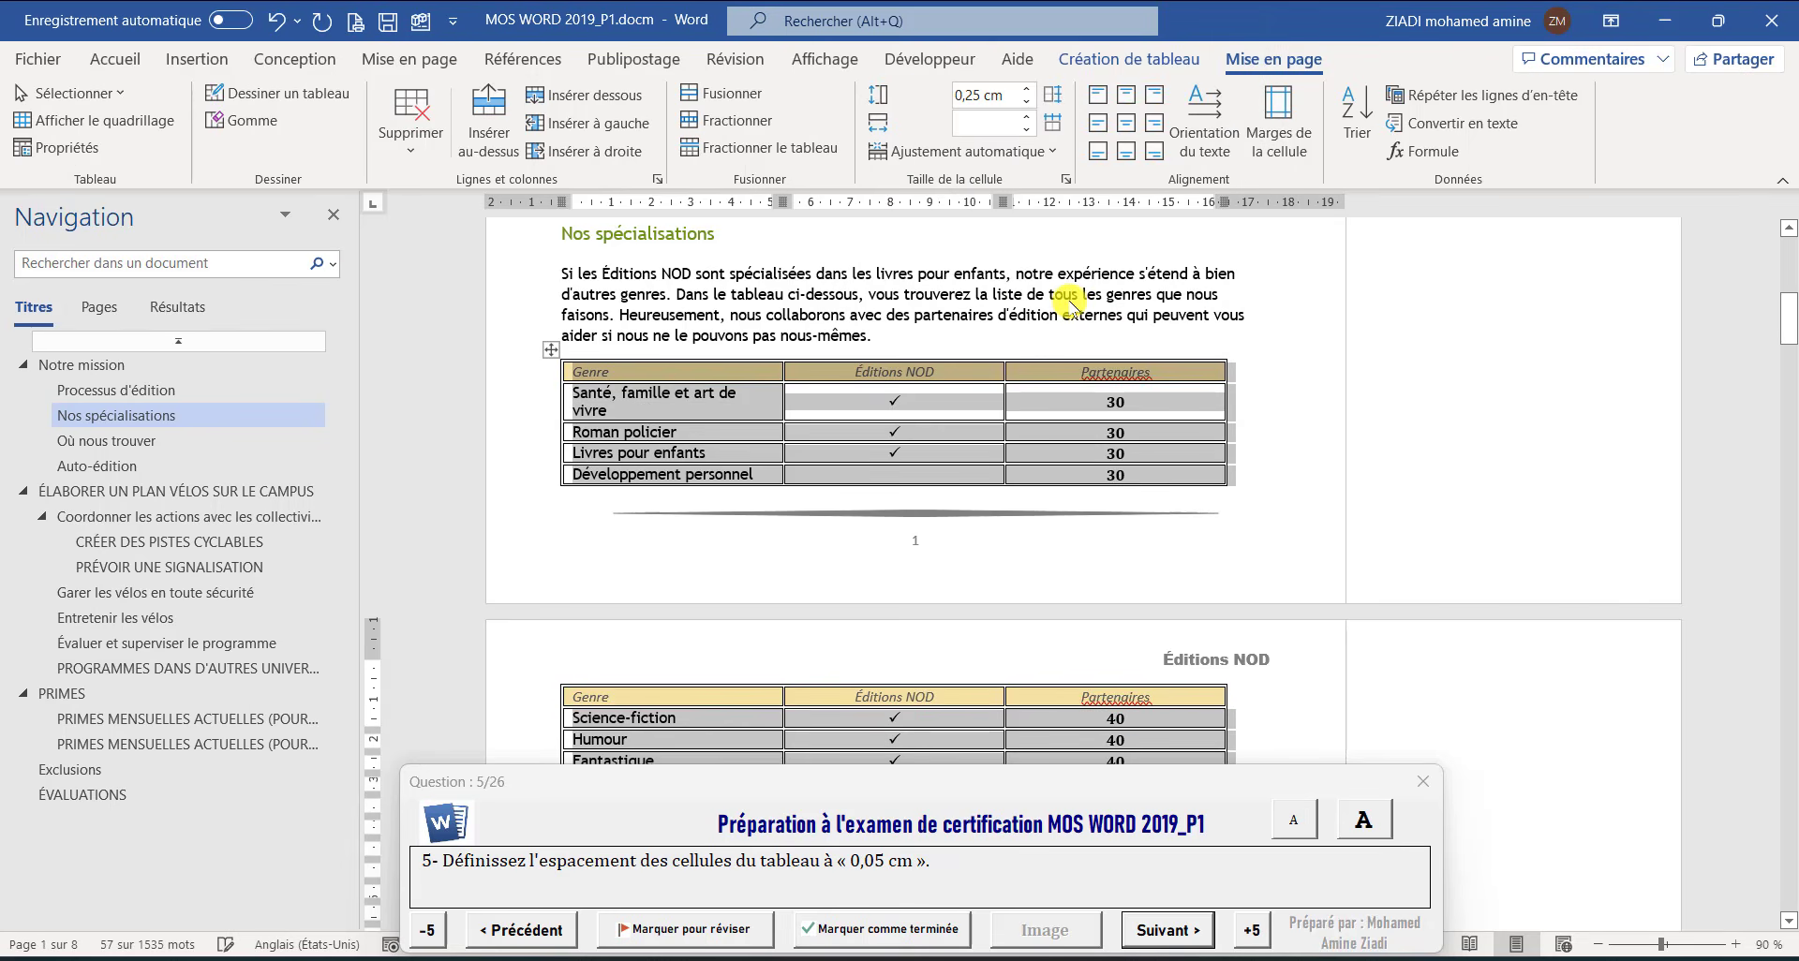
left_click(1167, 929)
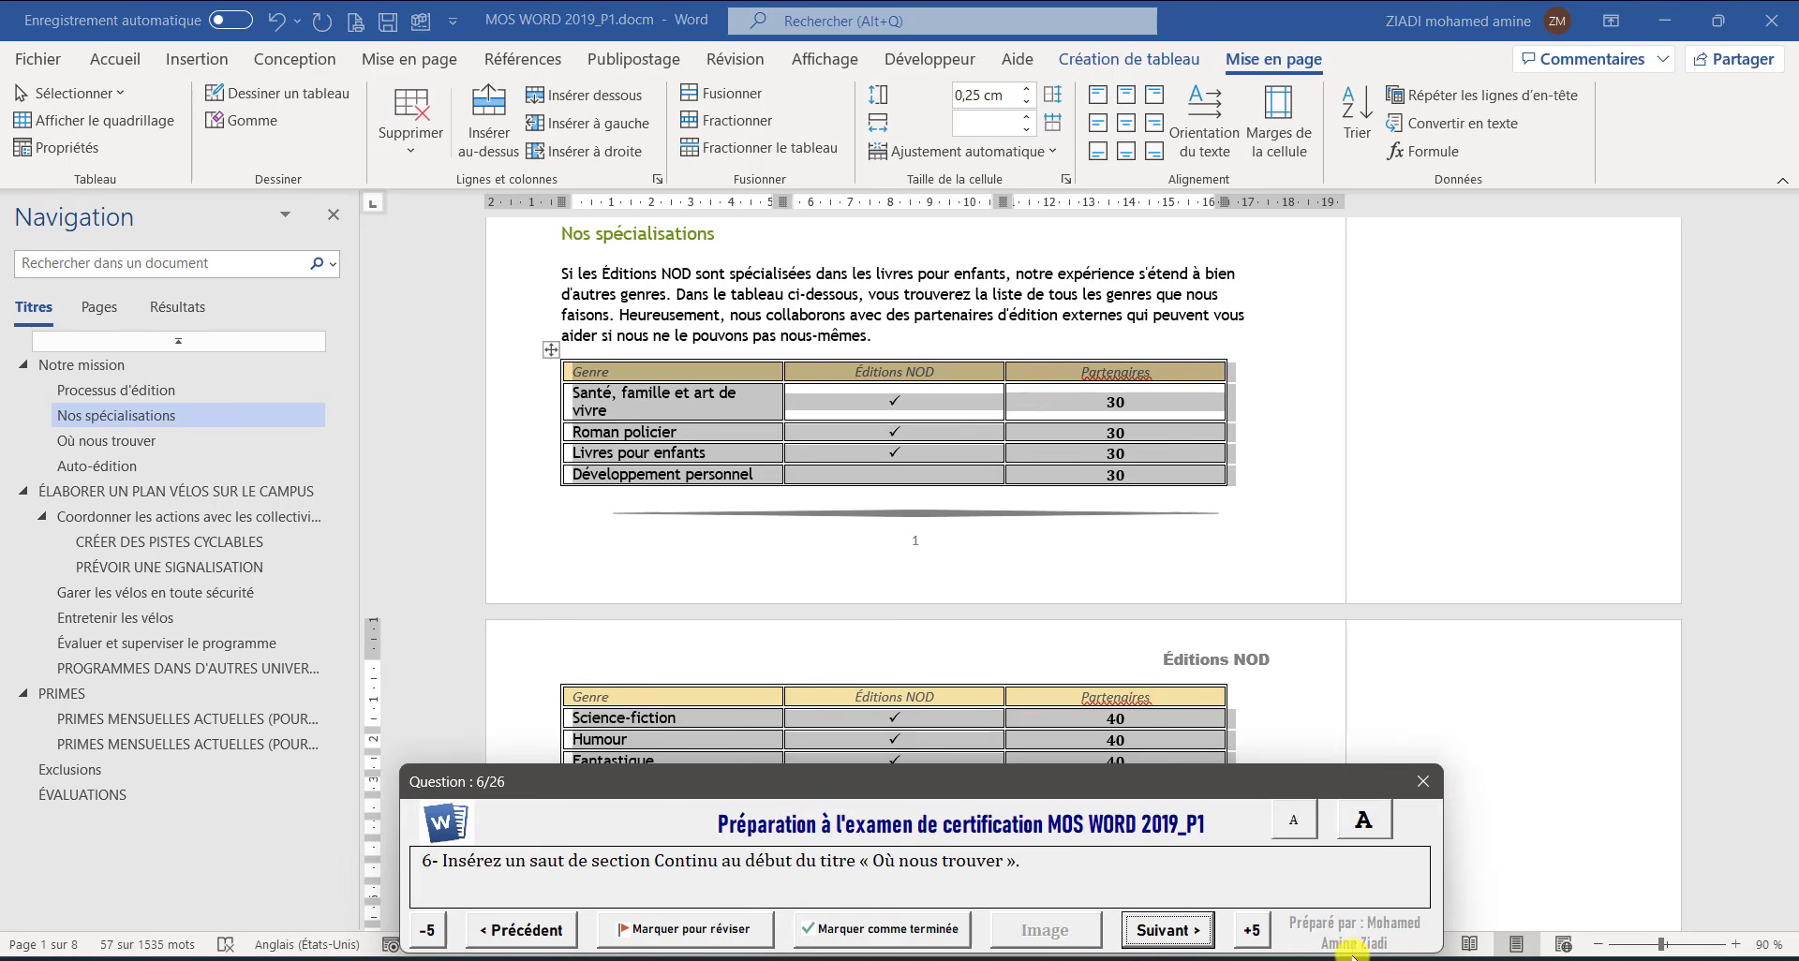
Try to insert a Continu section break at the start of the heading « Où nous trouver »
left_click(1003, 557)
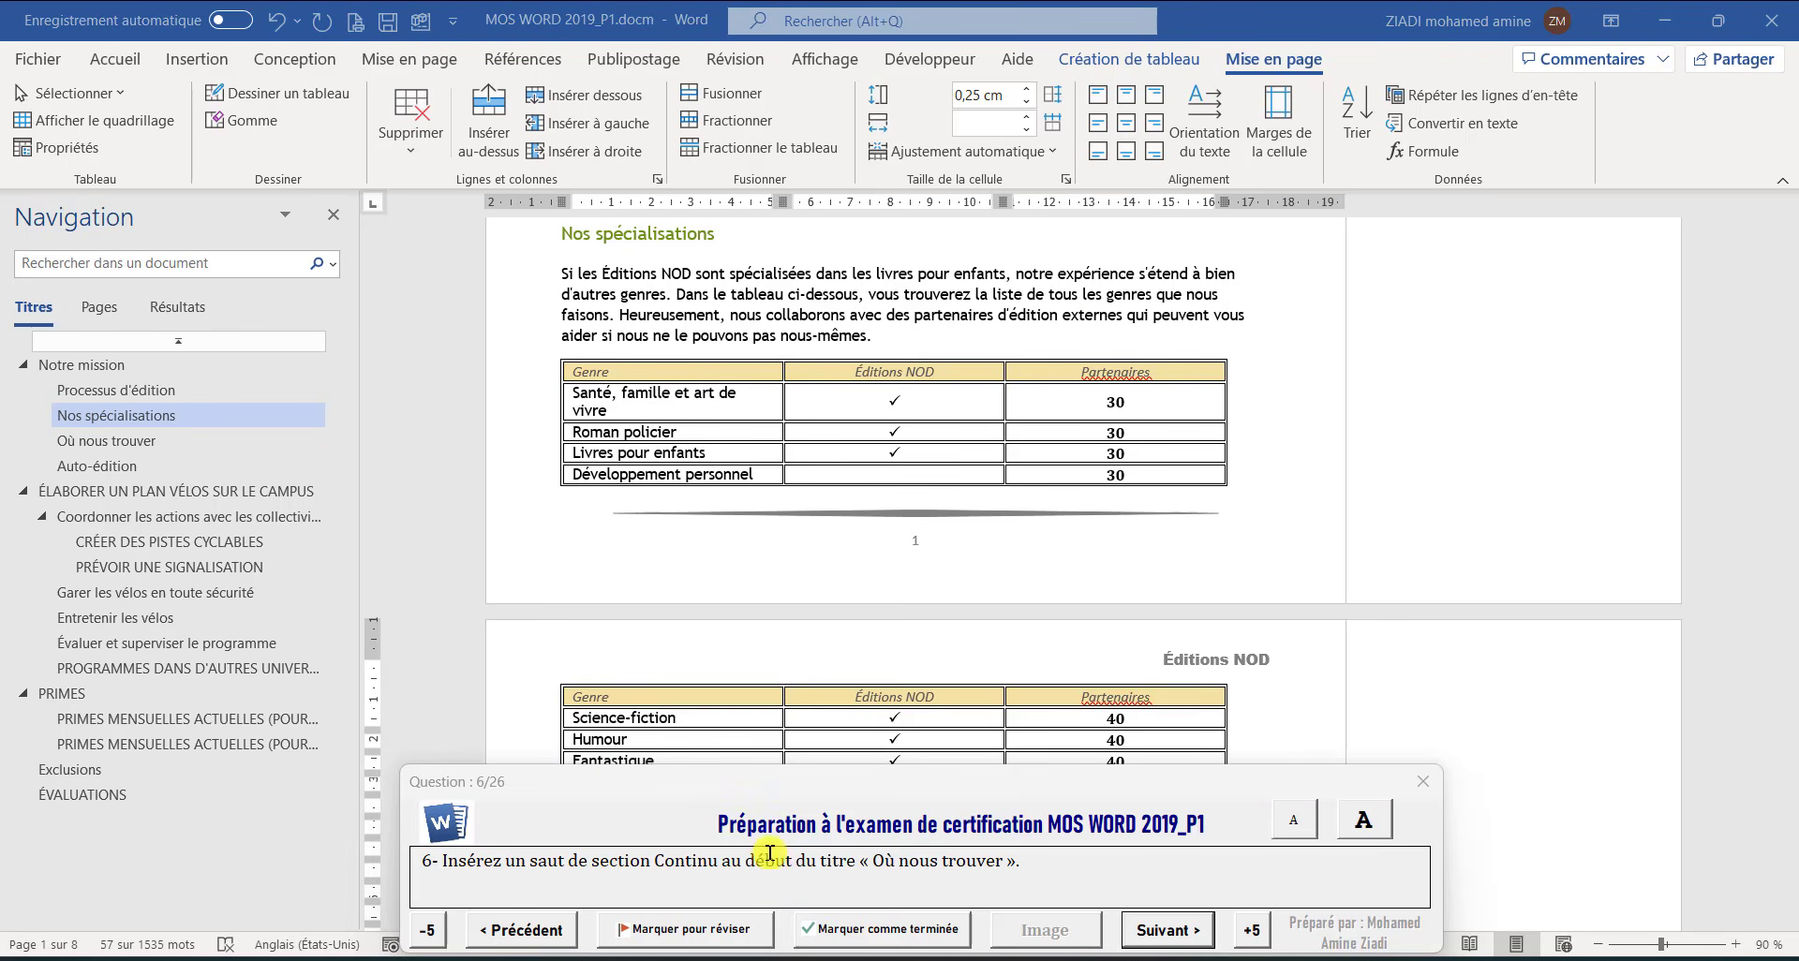
left_click(817, 795)
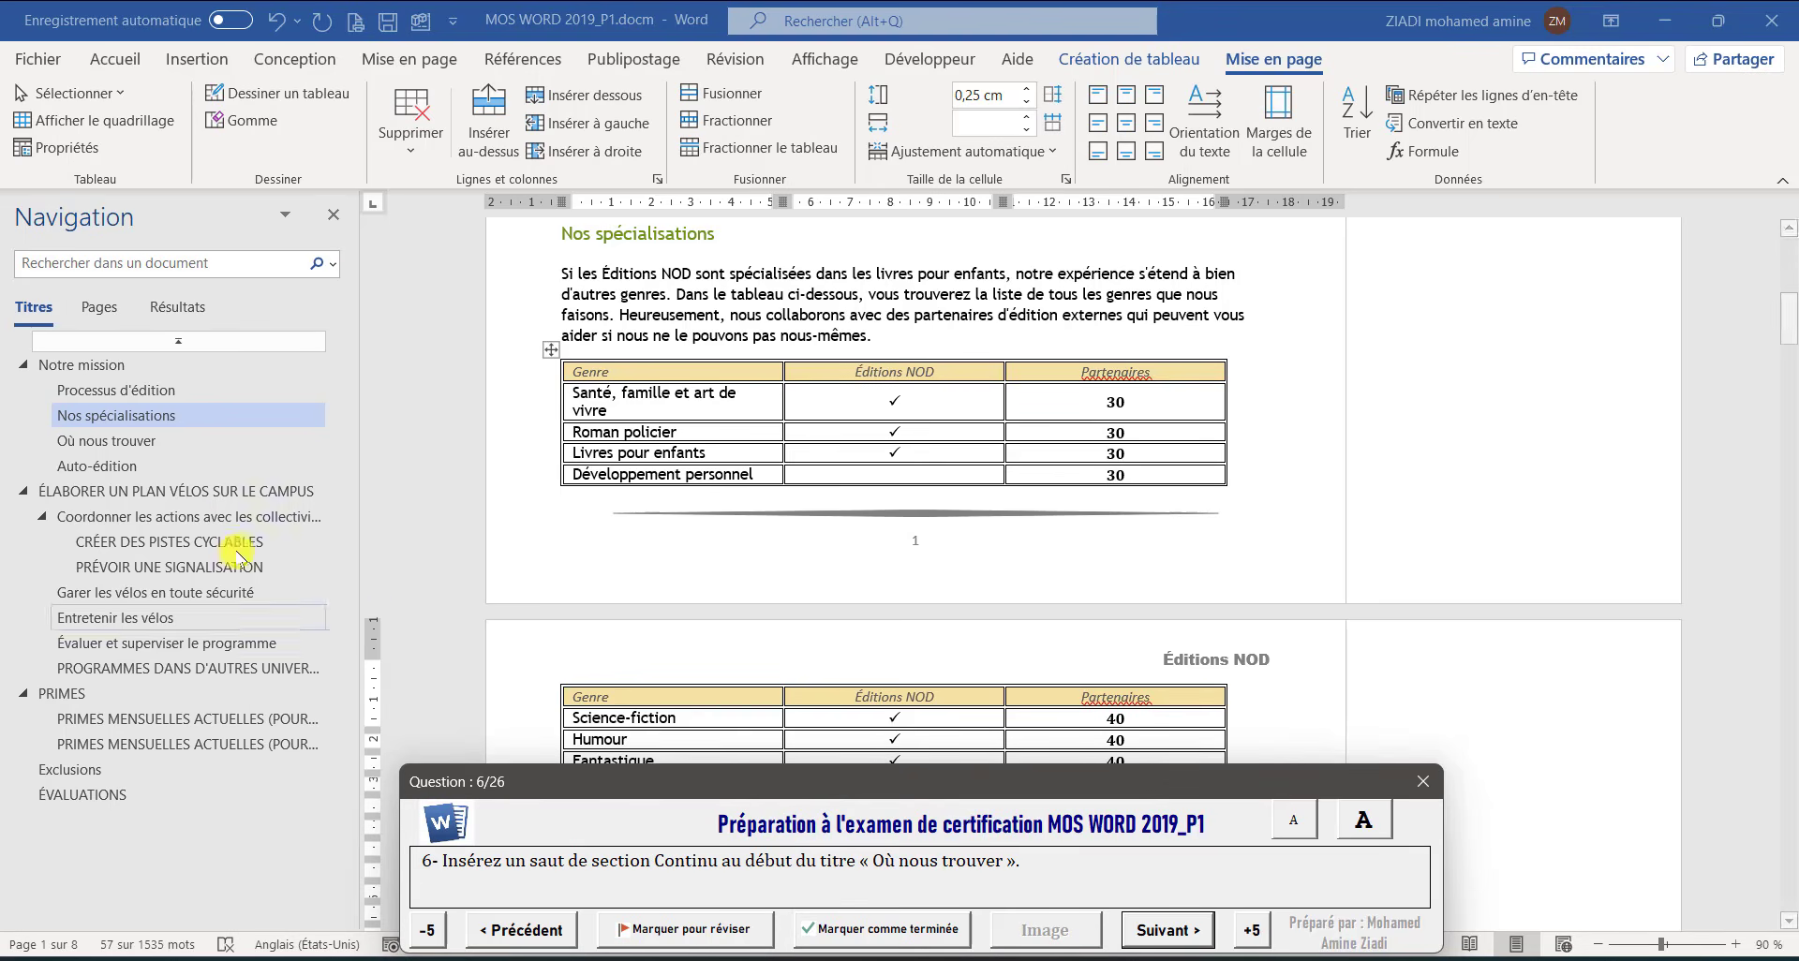
left_click(56, 442)
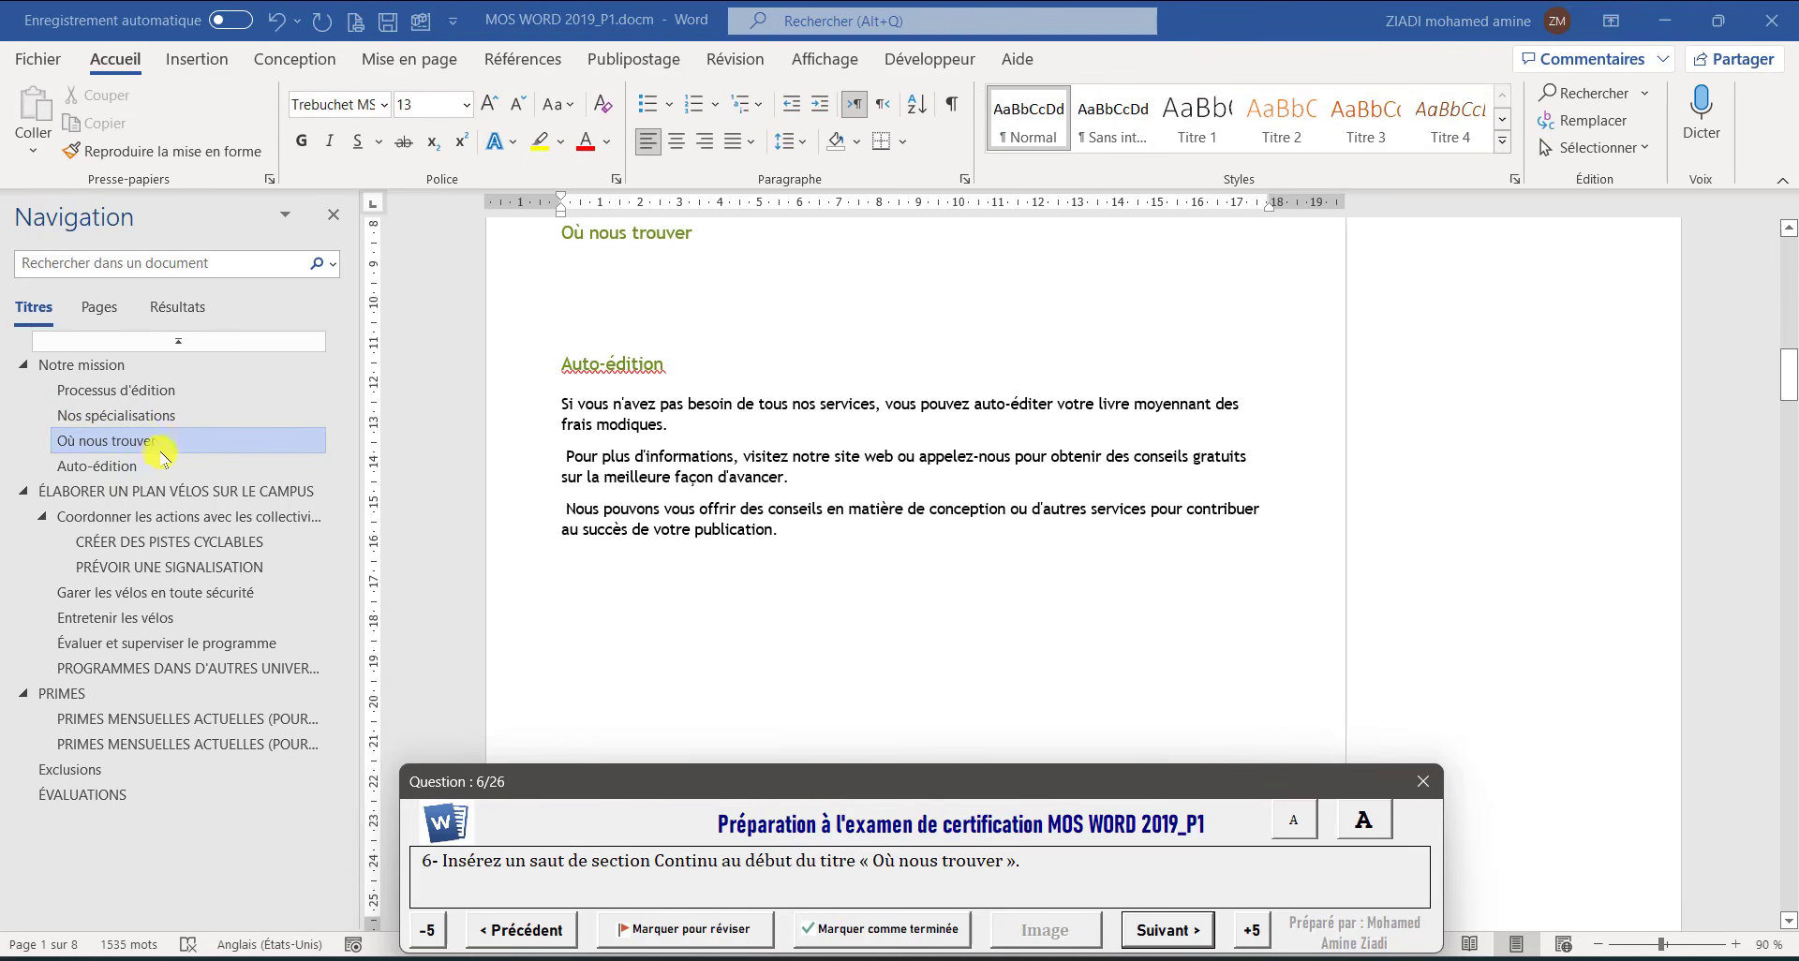
left_click(561, 231)
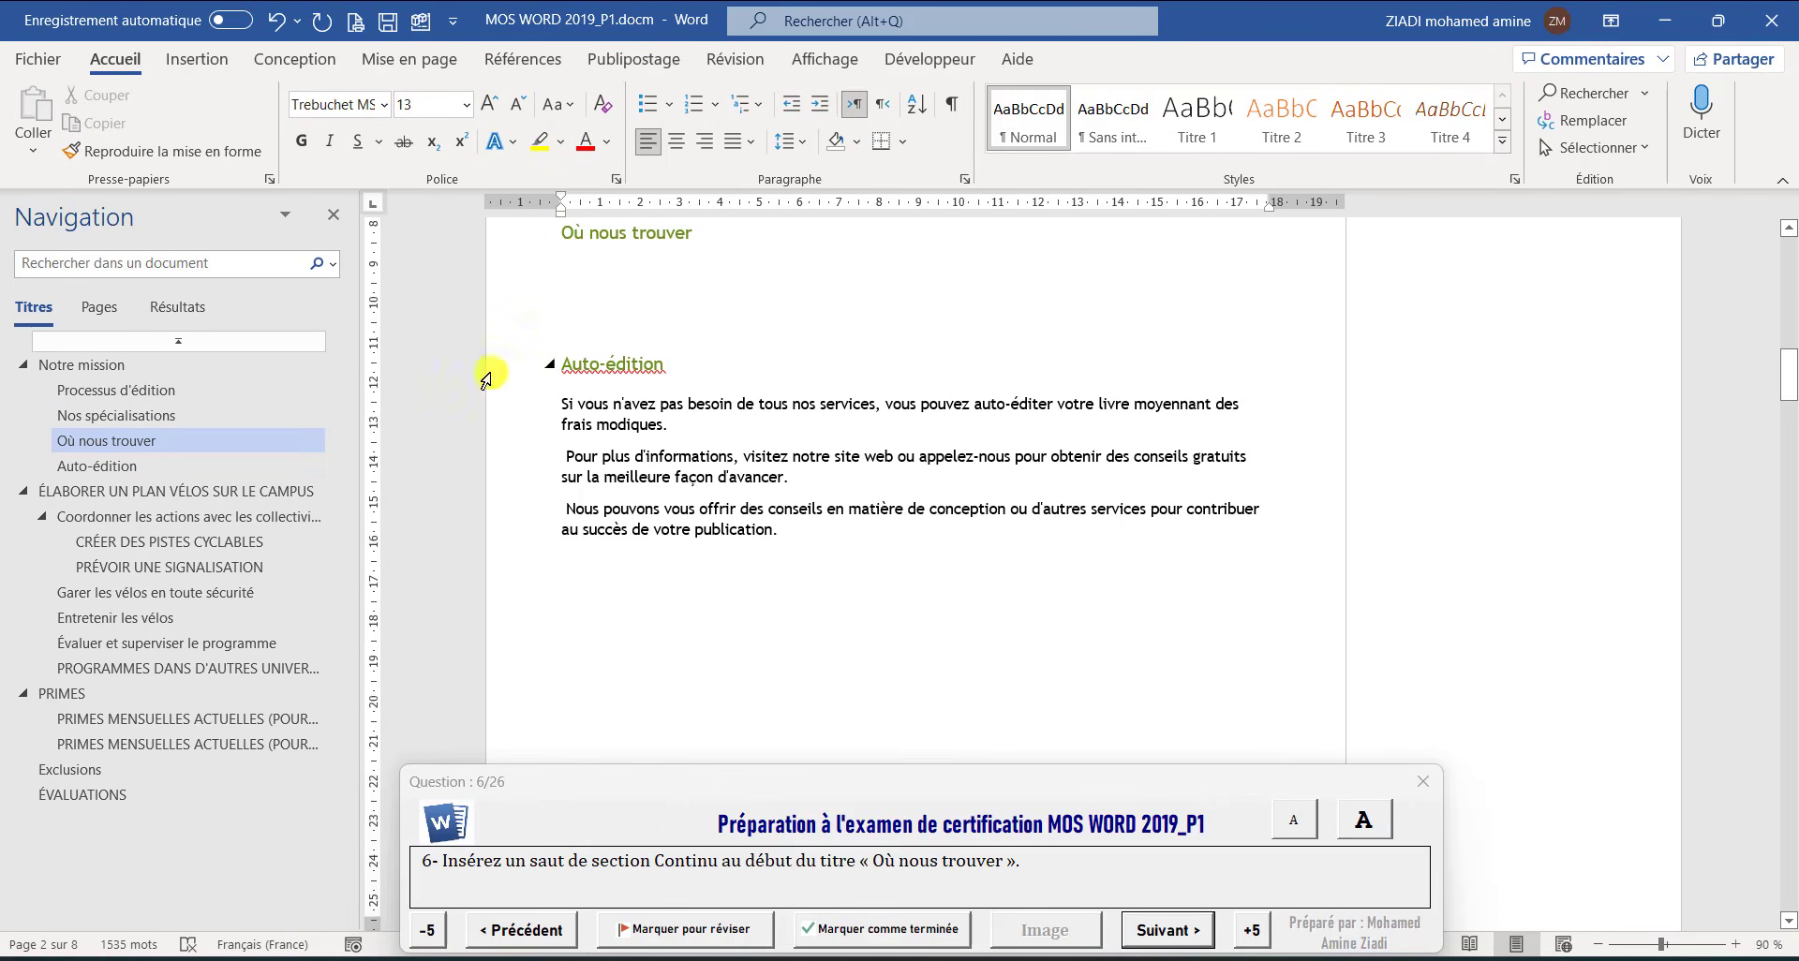
left_click(390, 61)
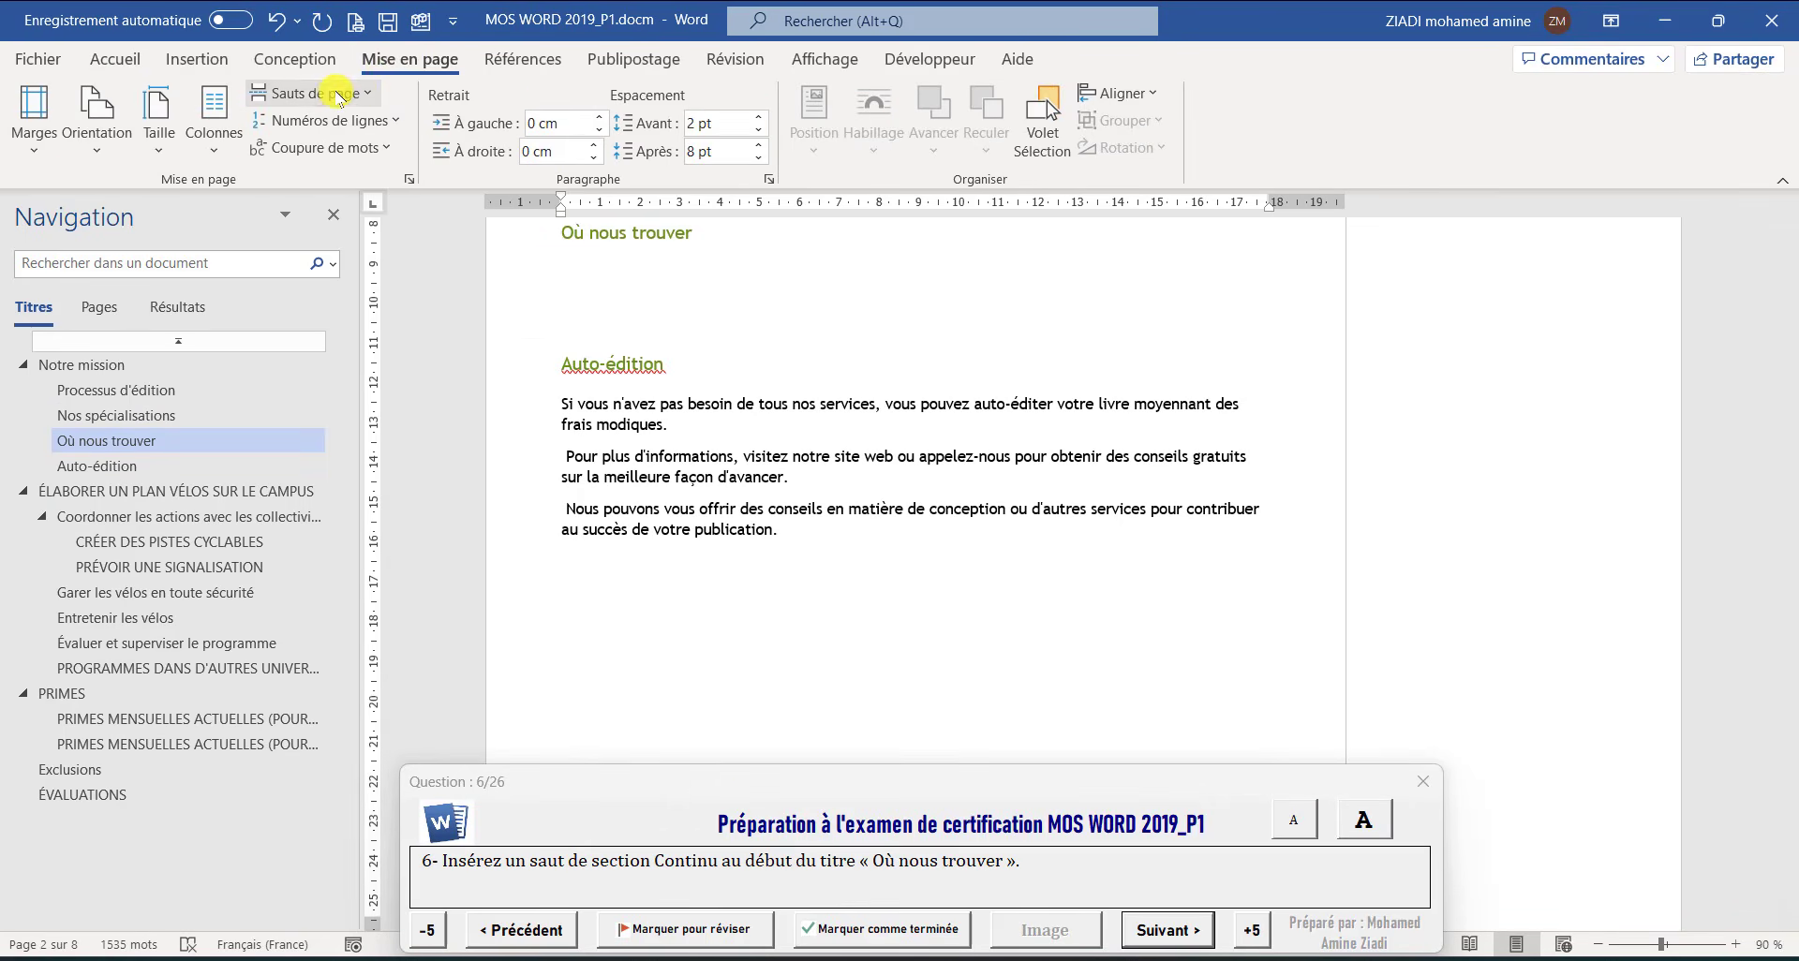
left_click(310, 93)
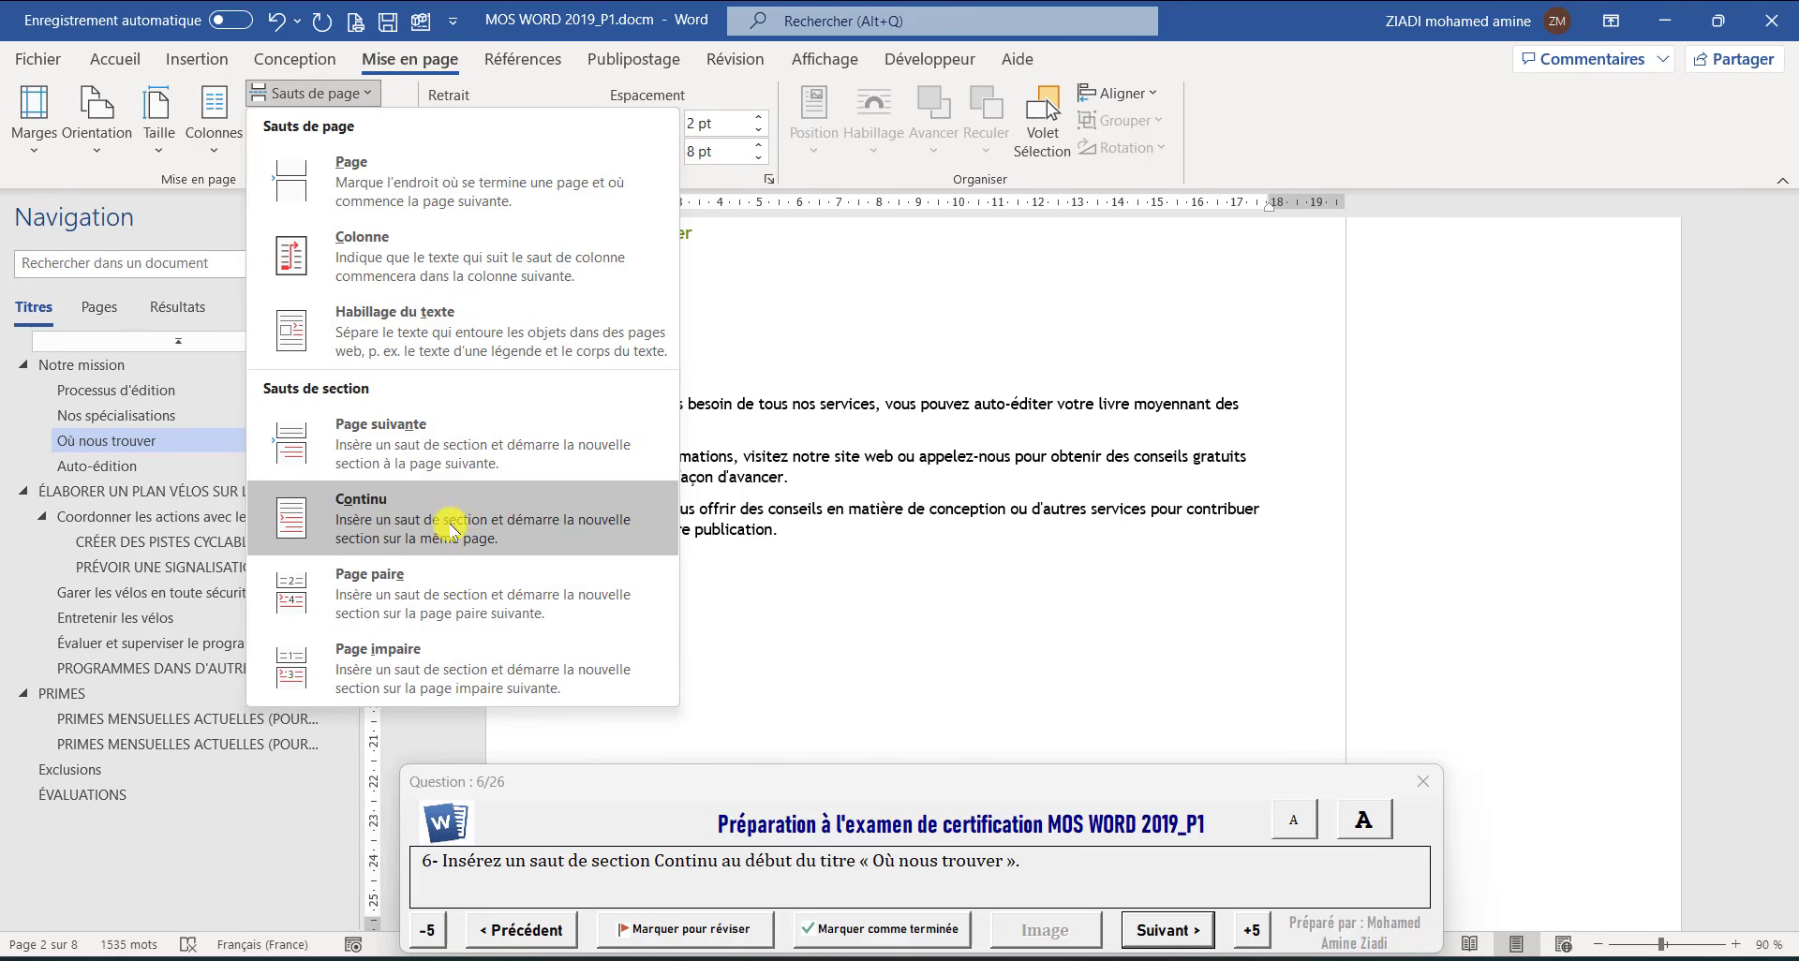
left_click(485, 536)
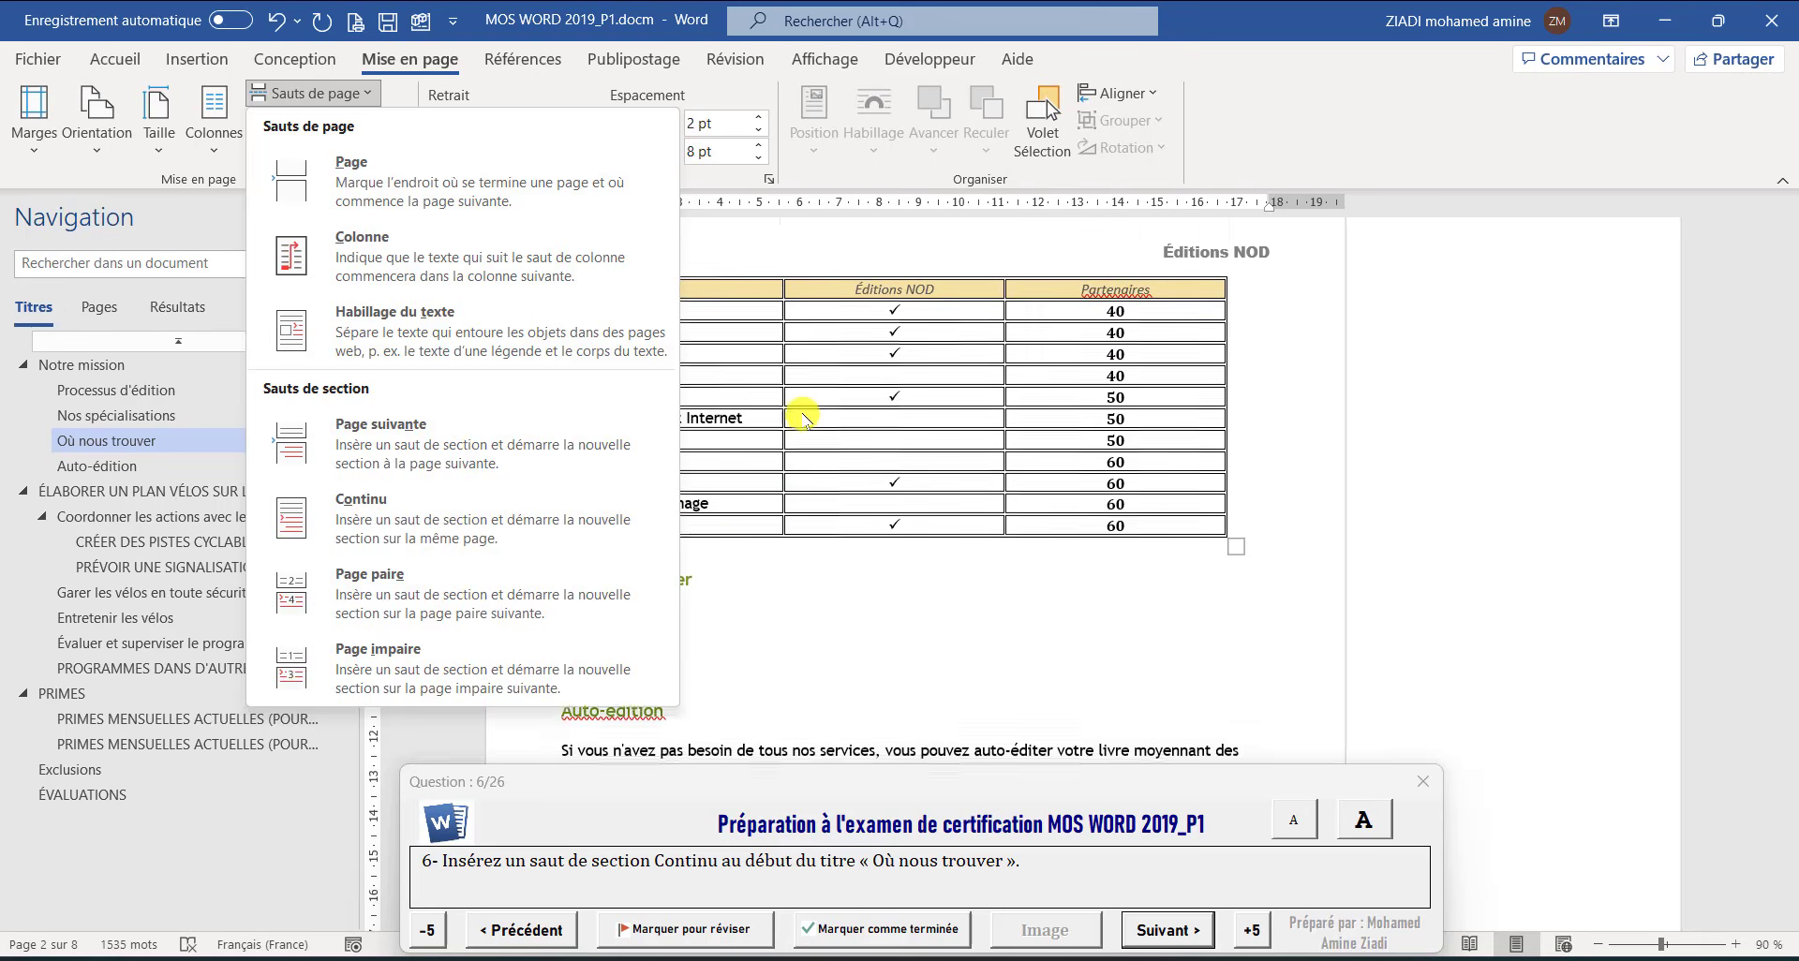
Open the page 2 header to check its section label, and return to the body text
scroll(643, 450, "up", 2)
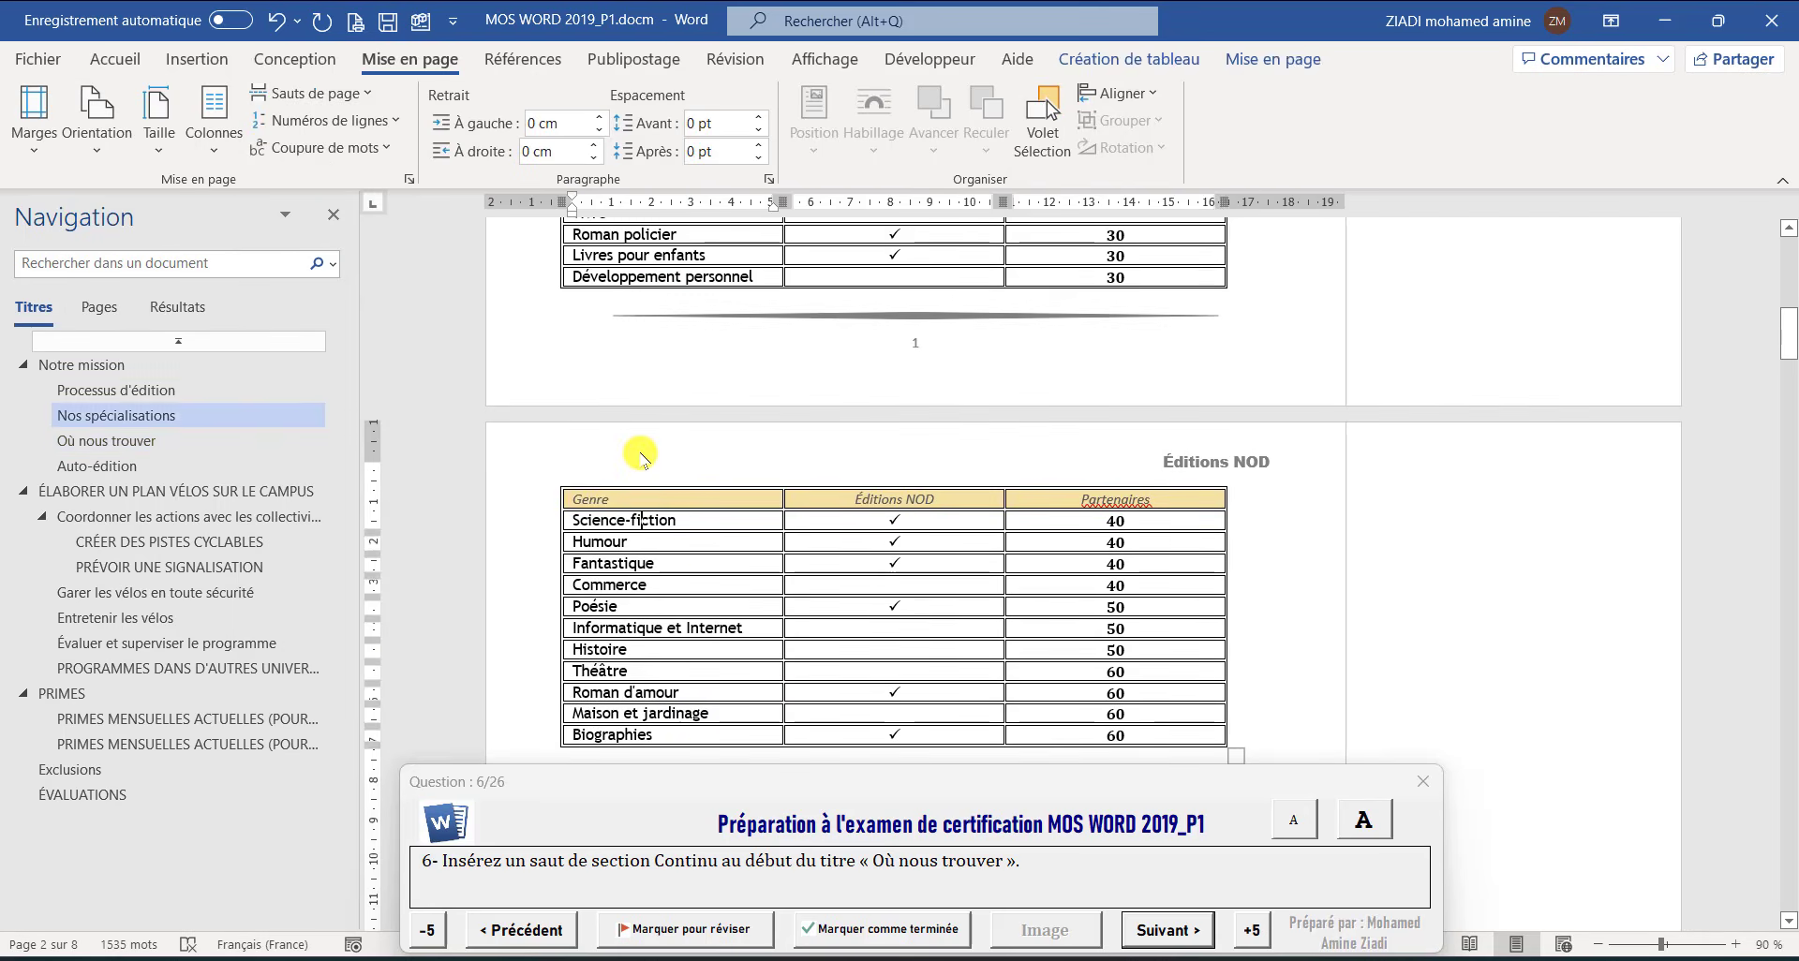
double_click(643, 454)
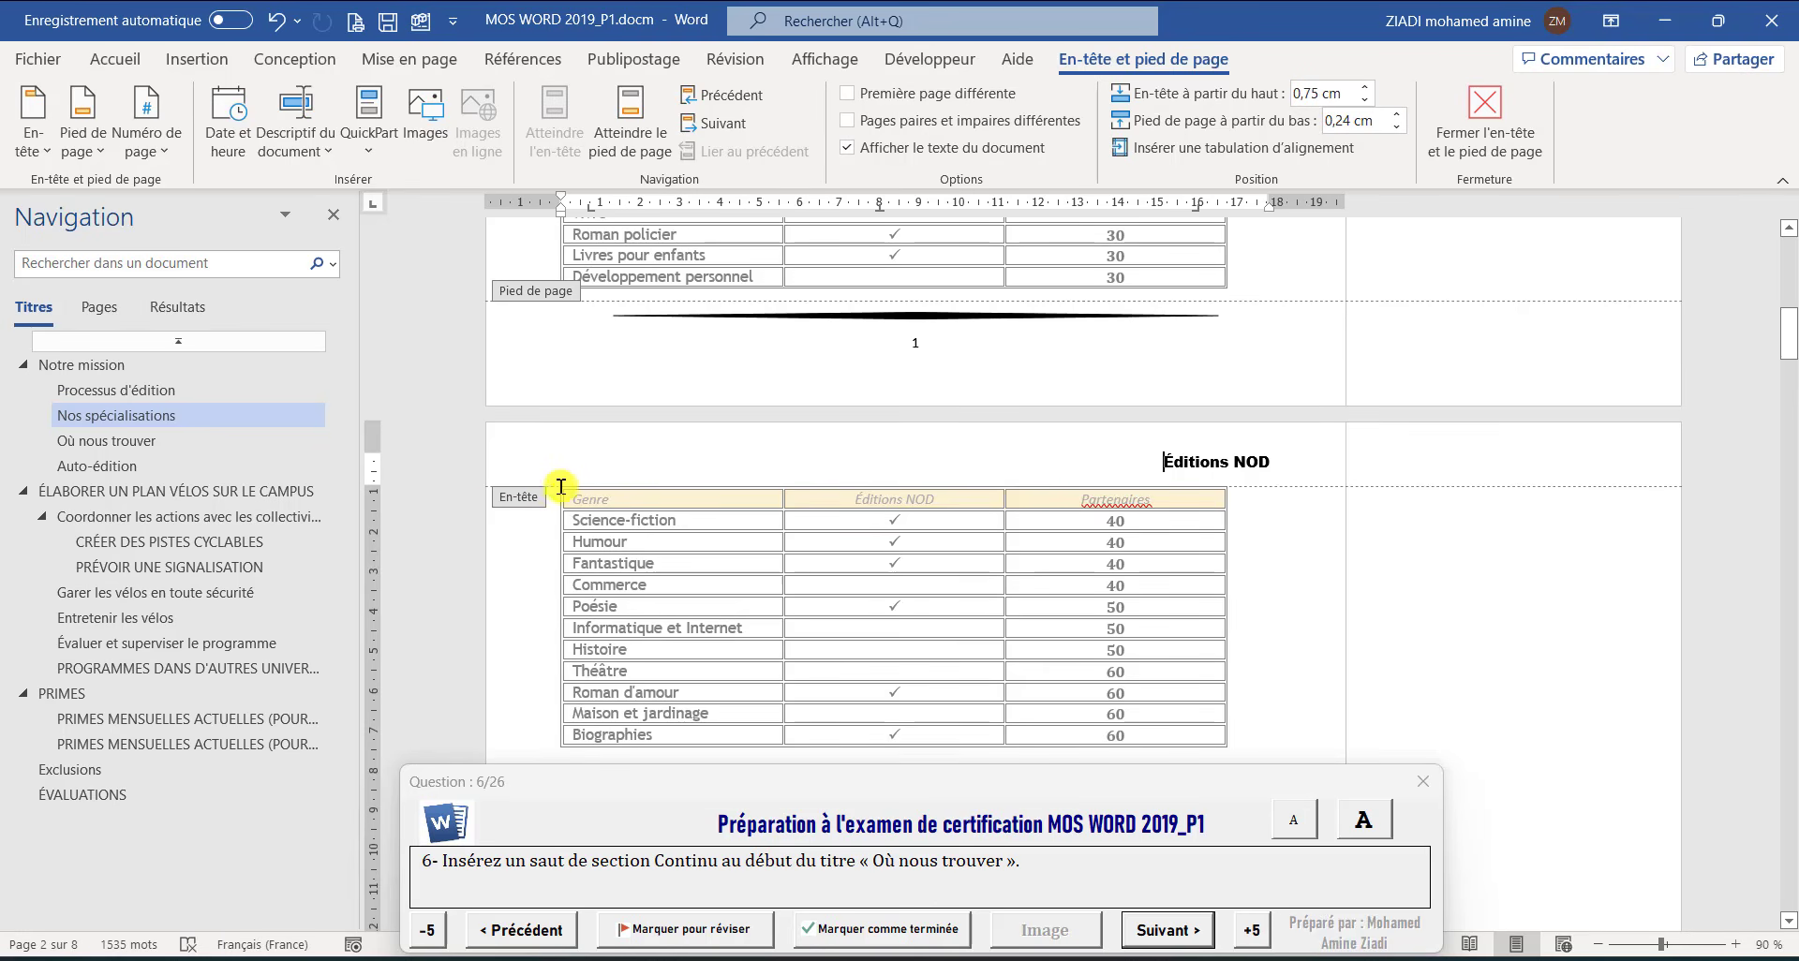
double_click(576, 538)
Insert a Continu section break at the start of the heading « Où nous trouver »
scroll(576, 539, "down", 10)
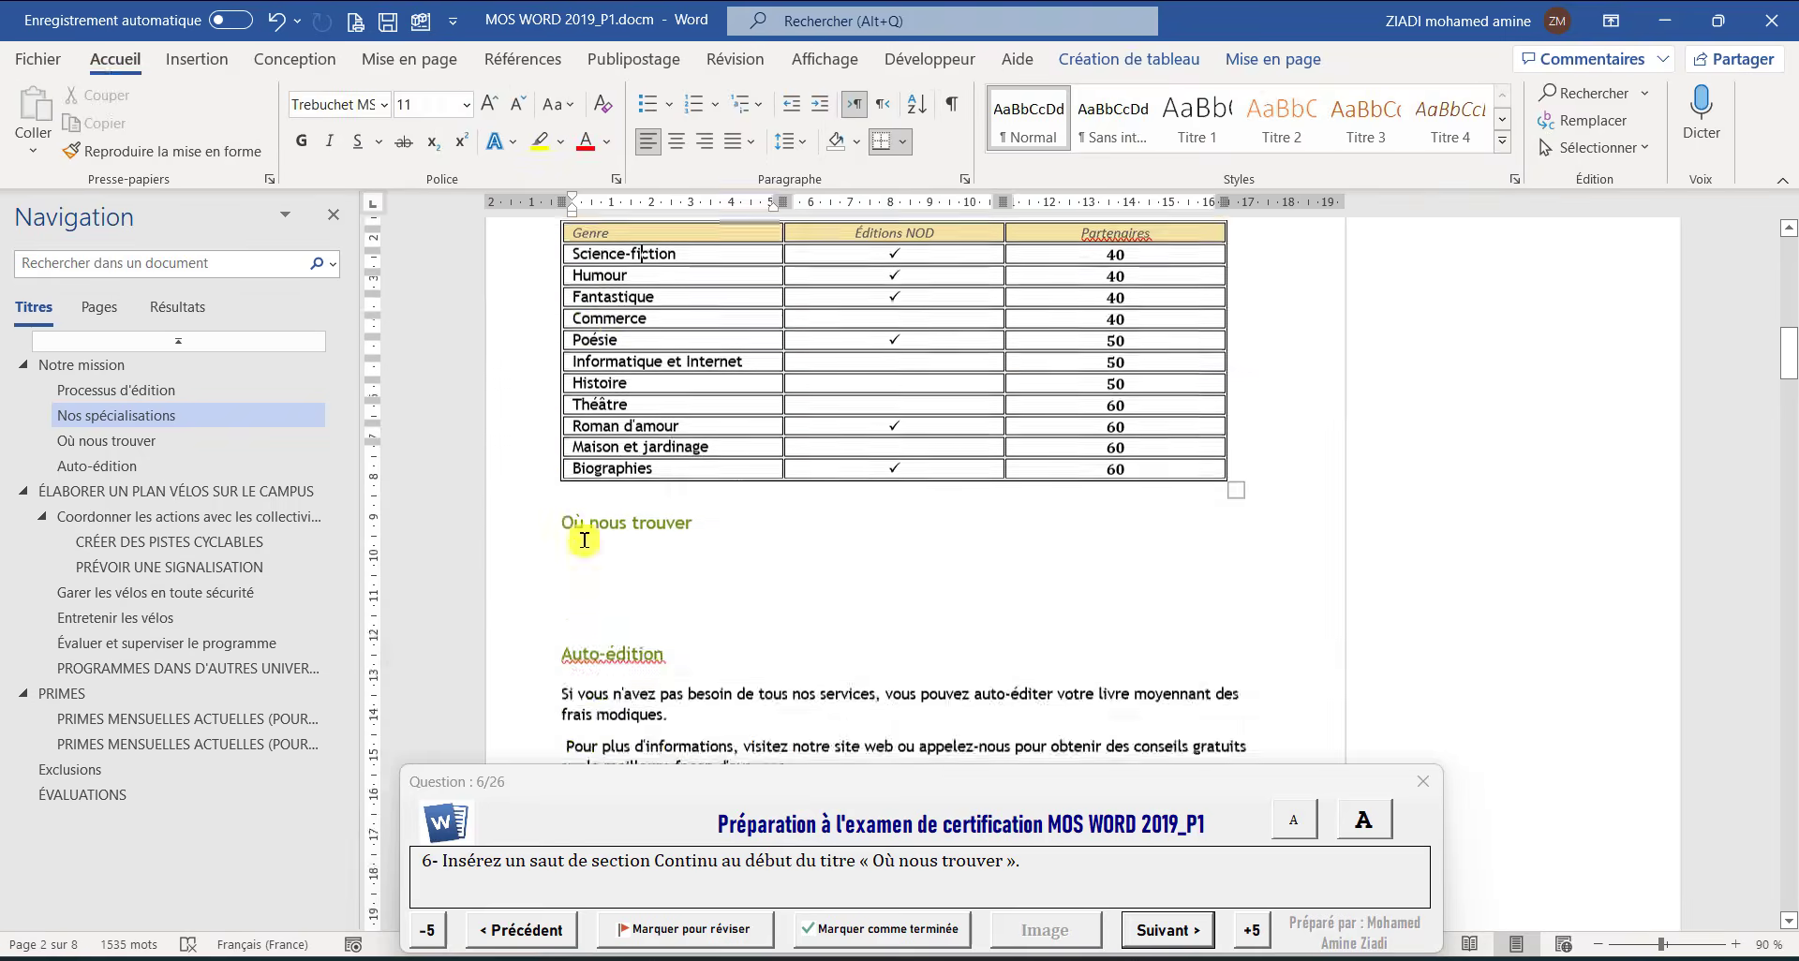
left_click(556, 271)
left_click(552, 281)
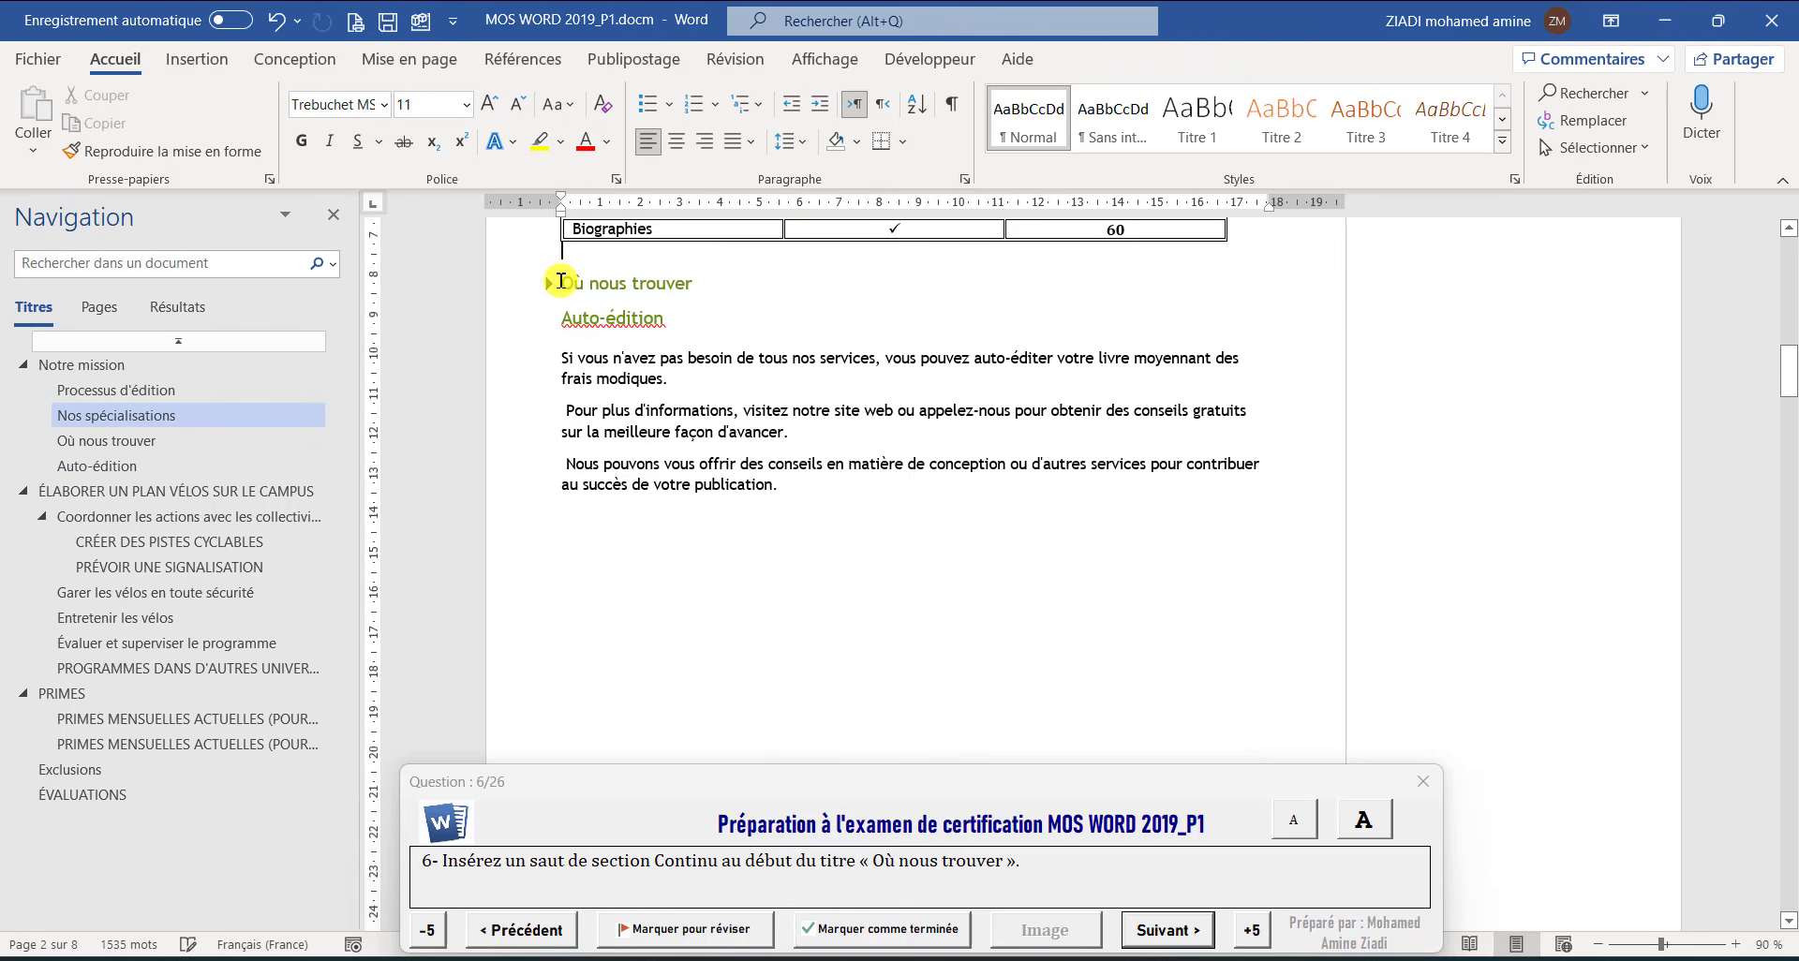
left_click(553, 281)
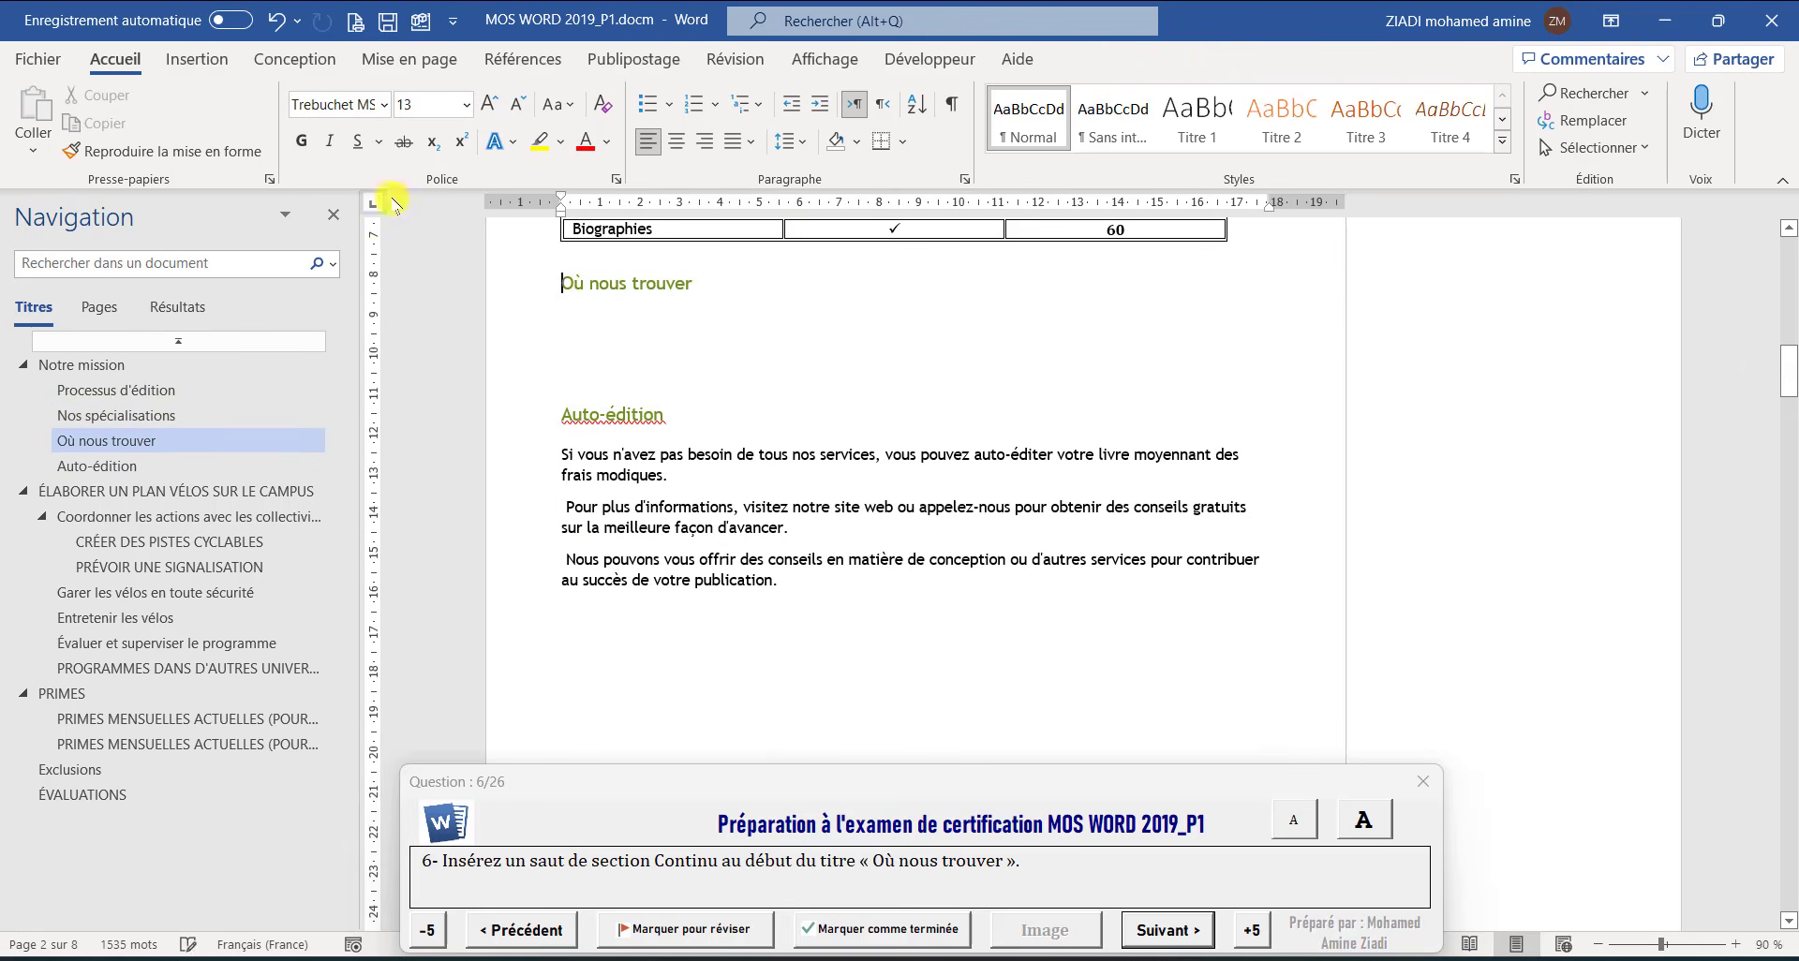
left_click(409, 62)
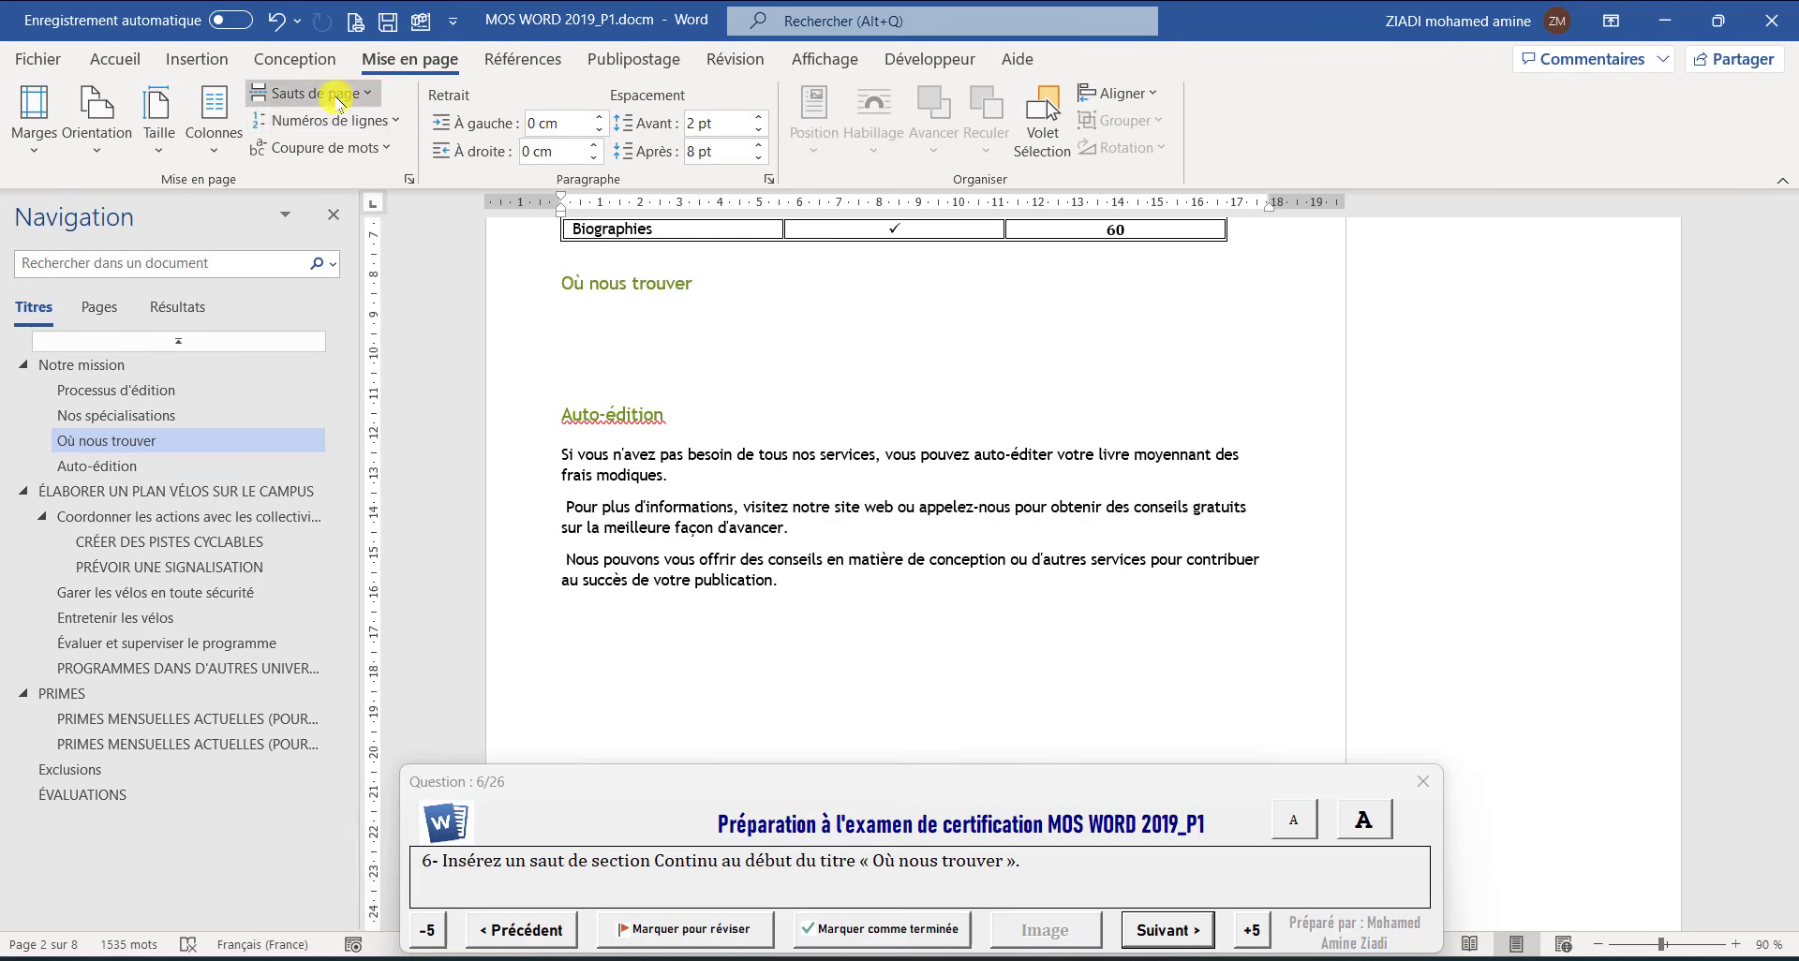
left_click(300, 94)
left_click(365, 517)
Check the section labels of the headers and footers on pages 2 and 3, and advance to question 7
scroll(631, 394, "up", 5)
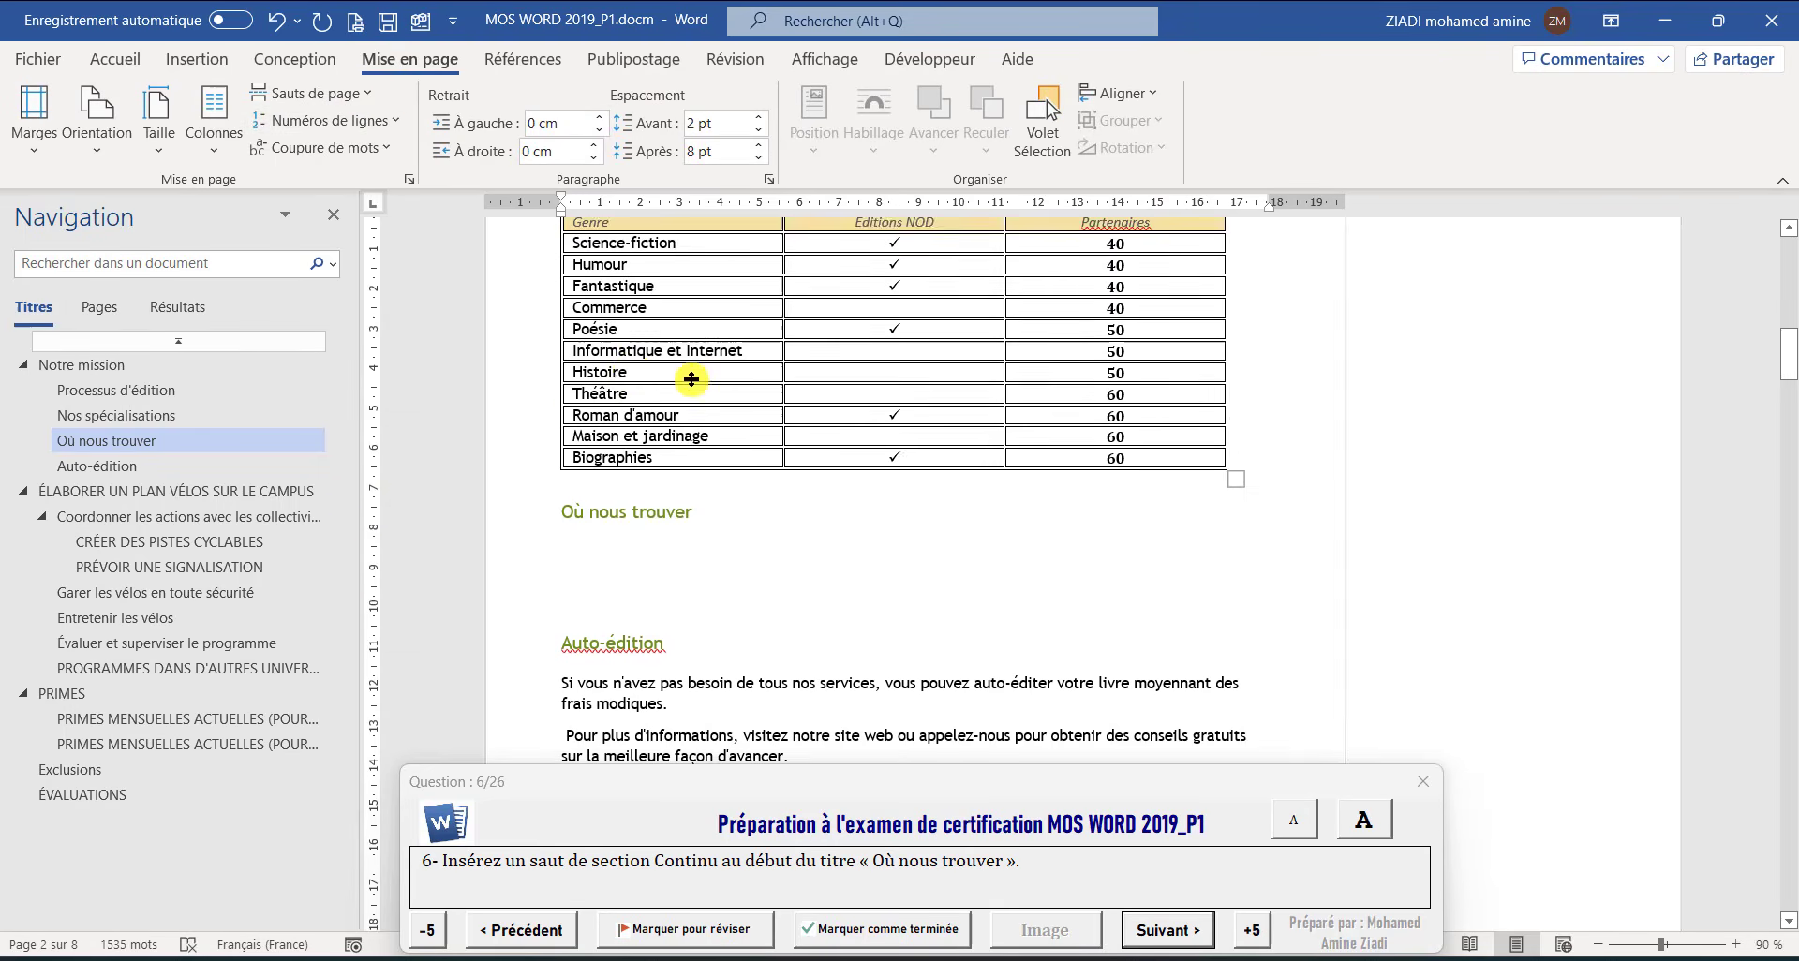
double_click(604, 349)
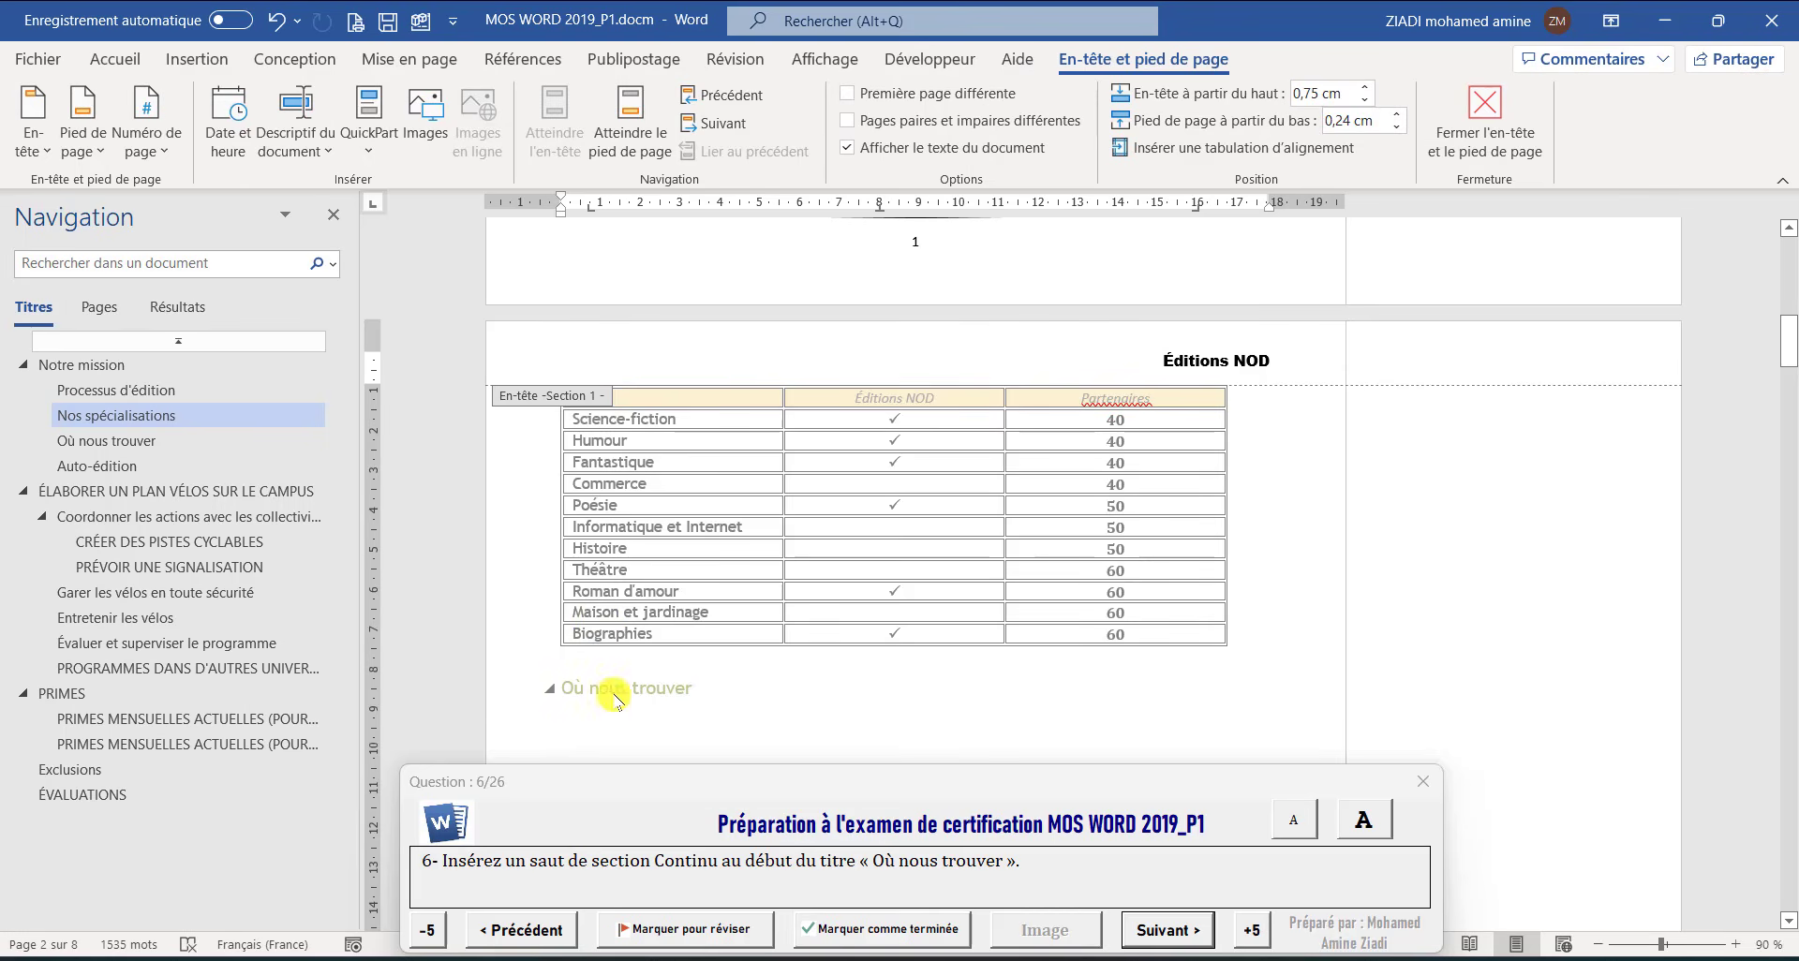
scroll(614, 701, "down", 12)
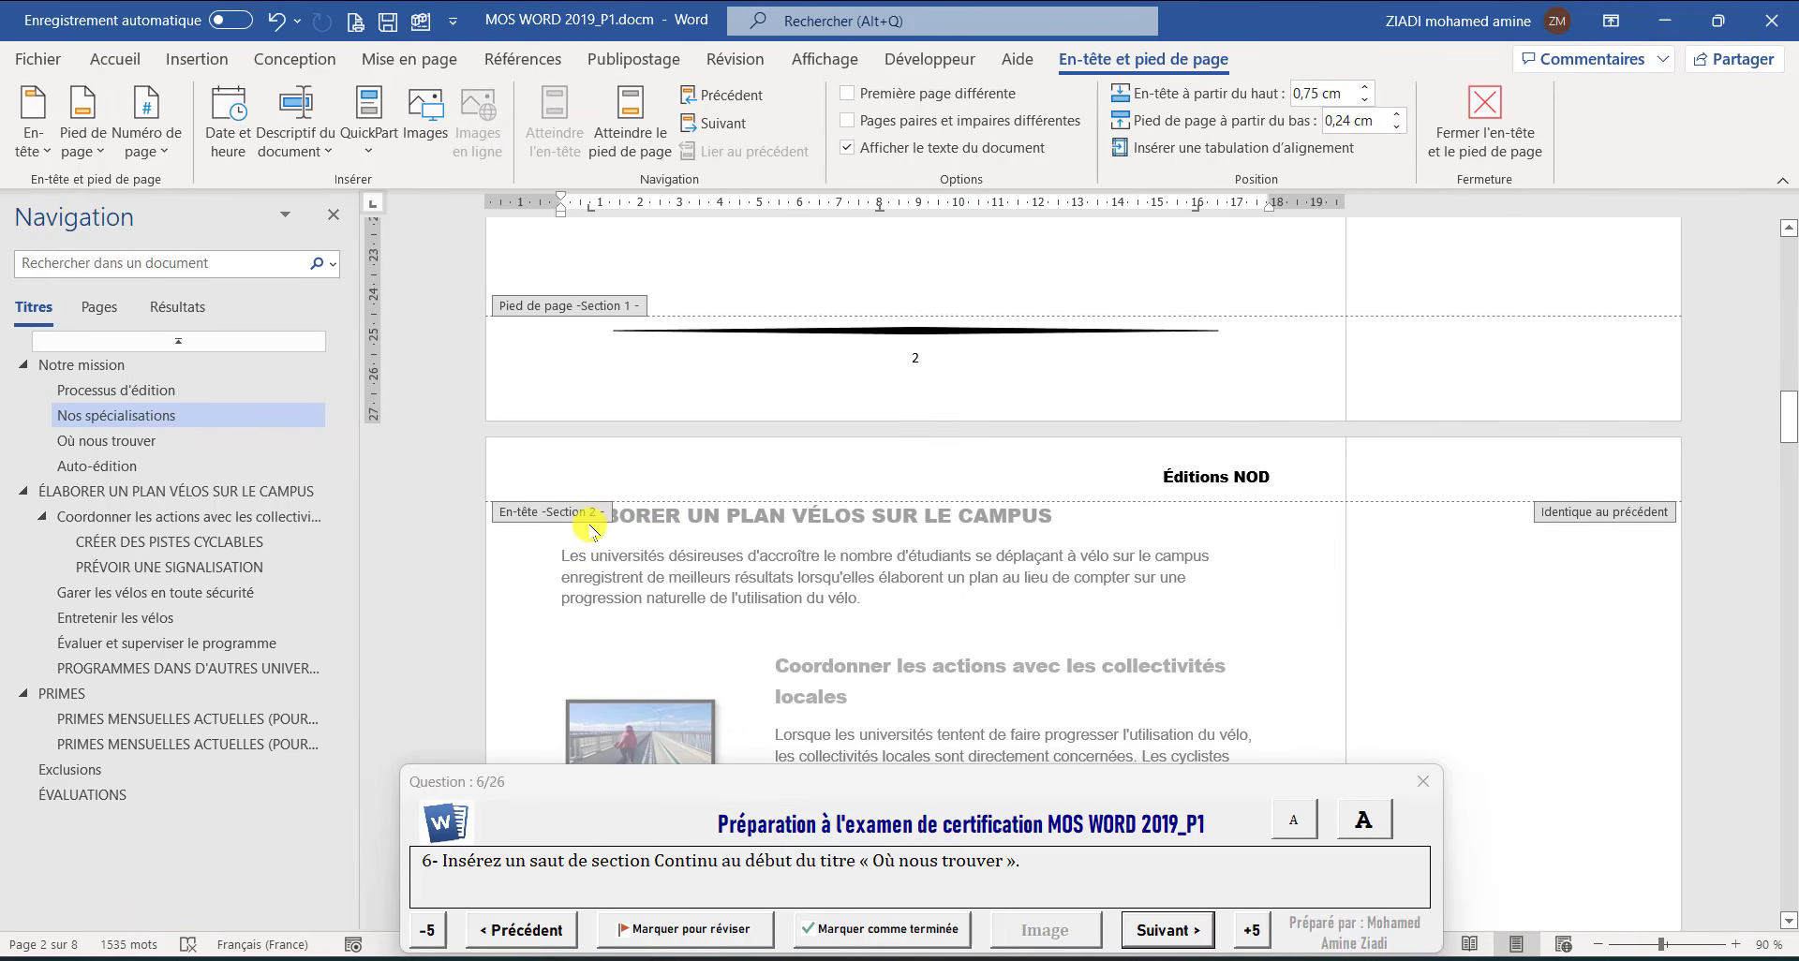
double_click(707, 605)
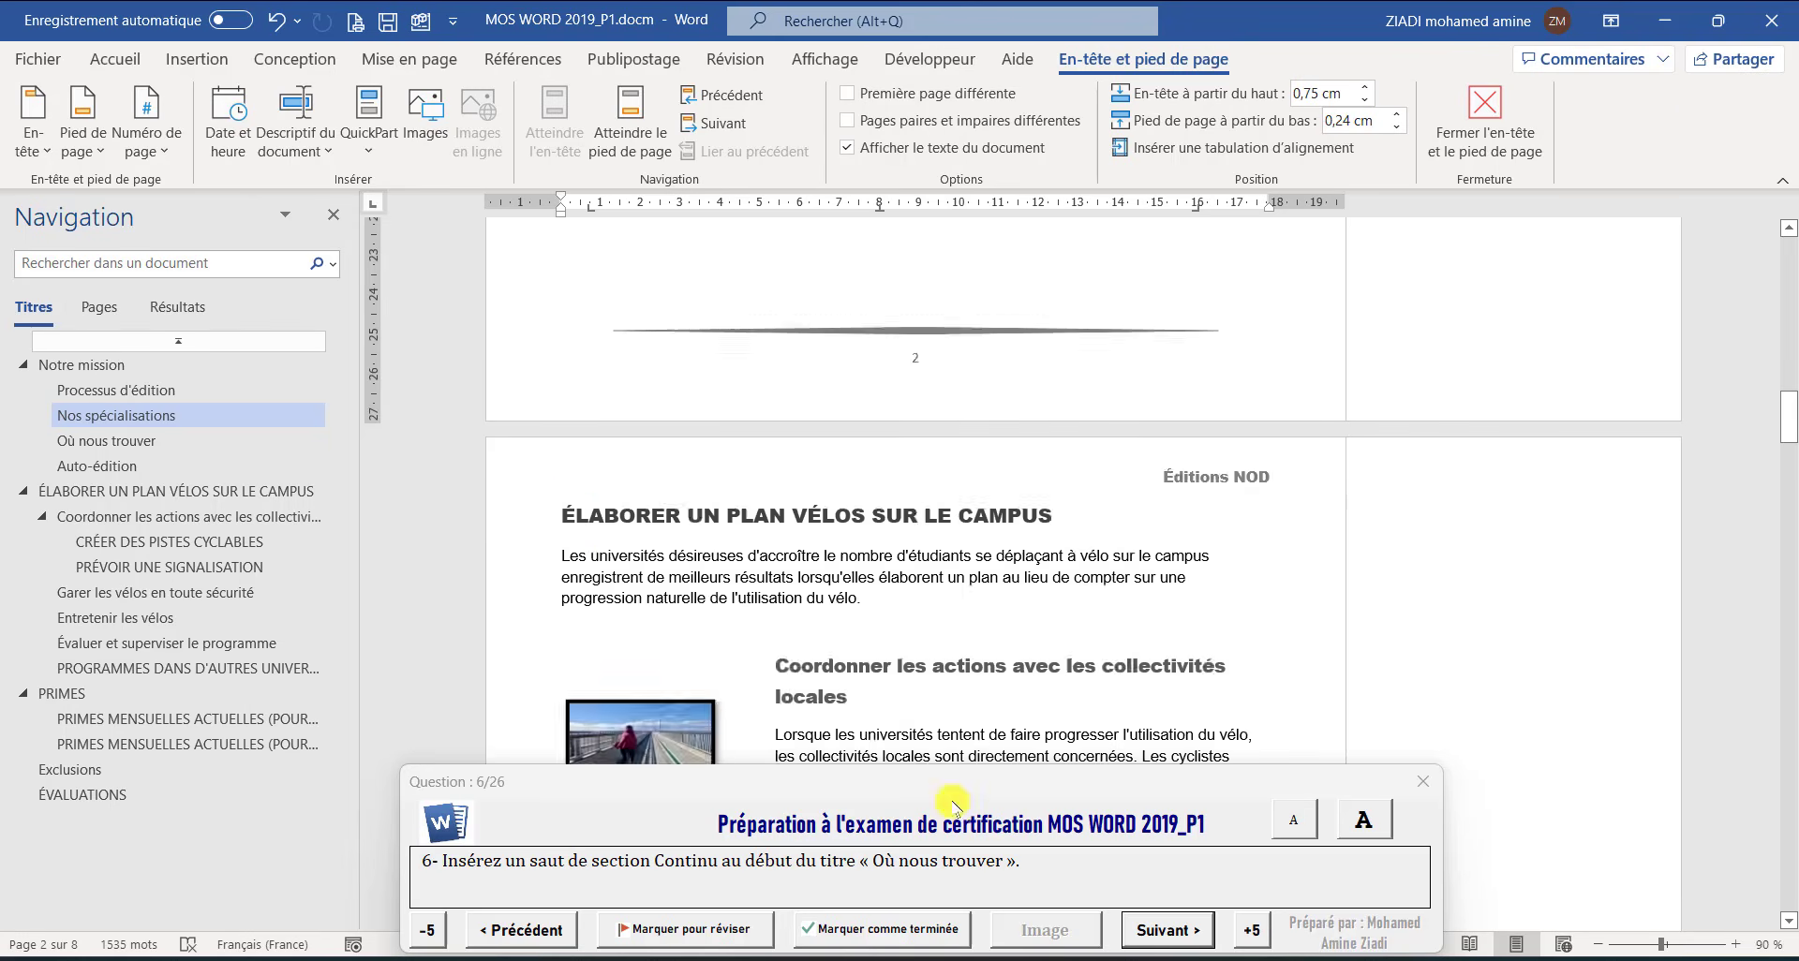
left_click(1188, 930)
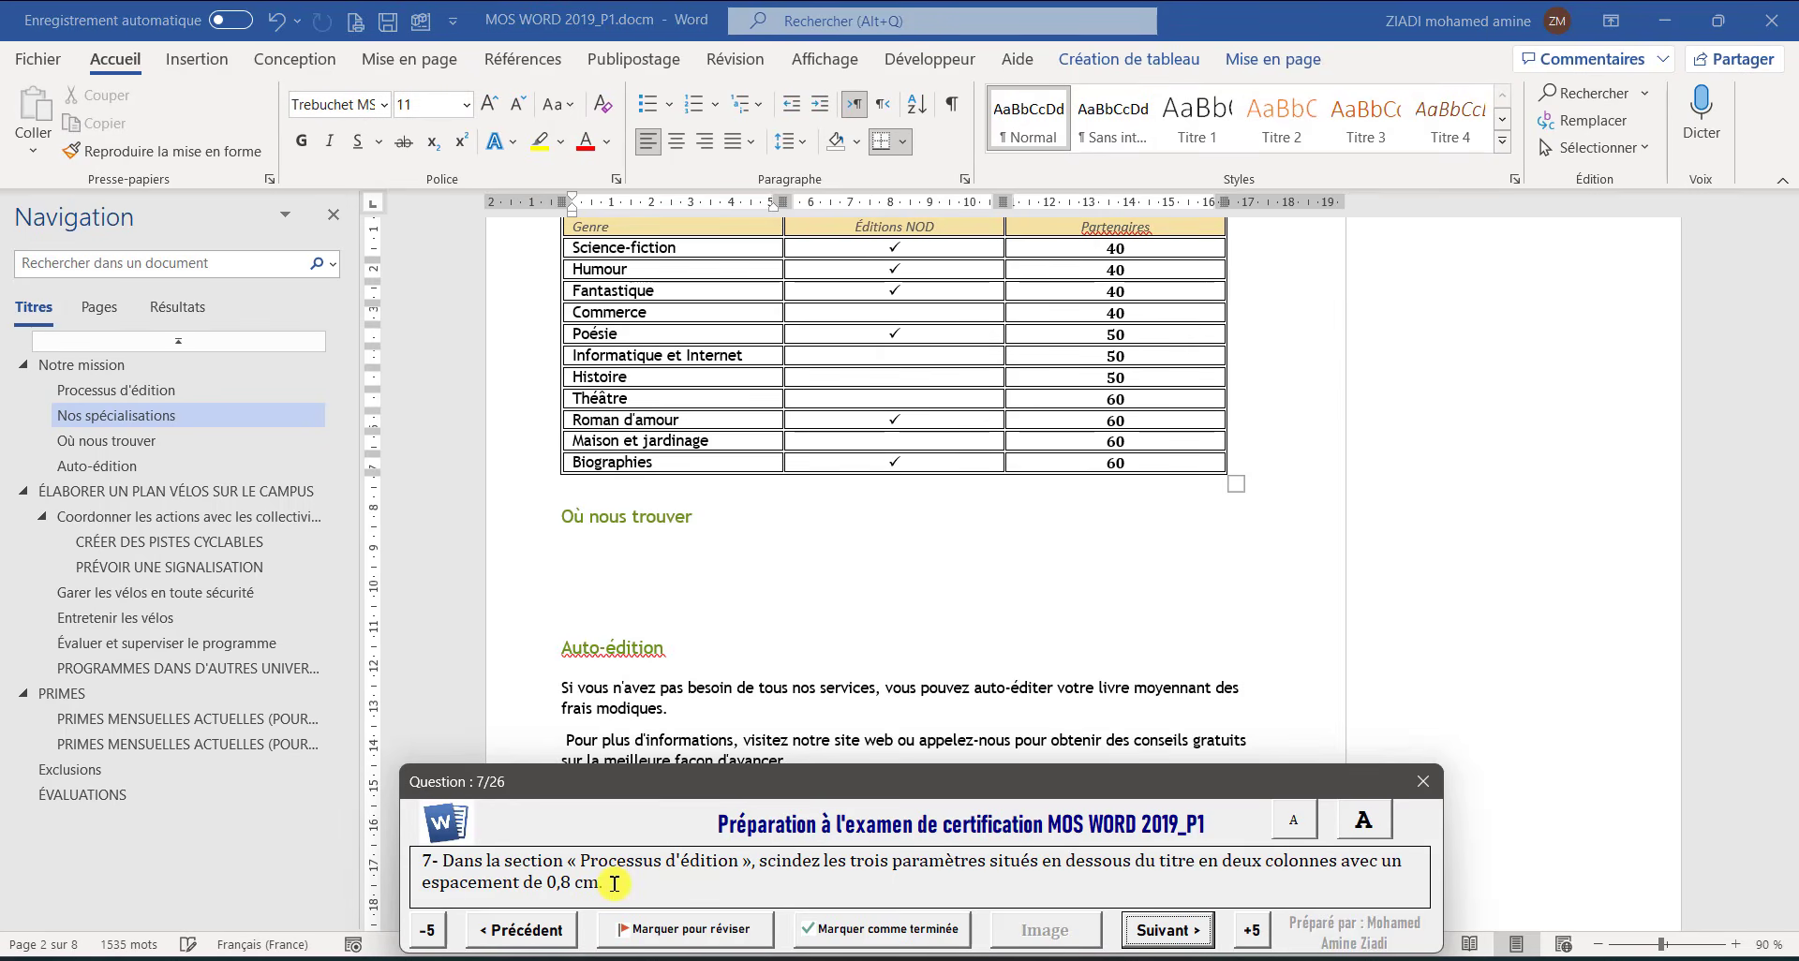
Split the three paragraphs under « Processus d'édition » into two columns with 0,8 cm spacing, and advance to question 8
left_click(136, 392)
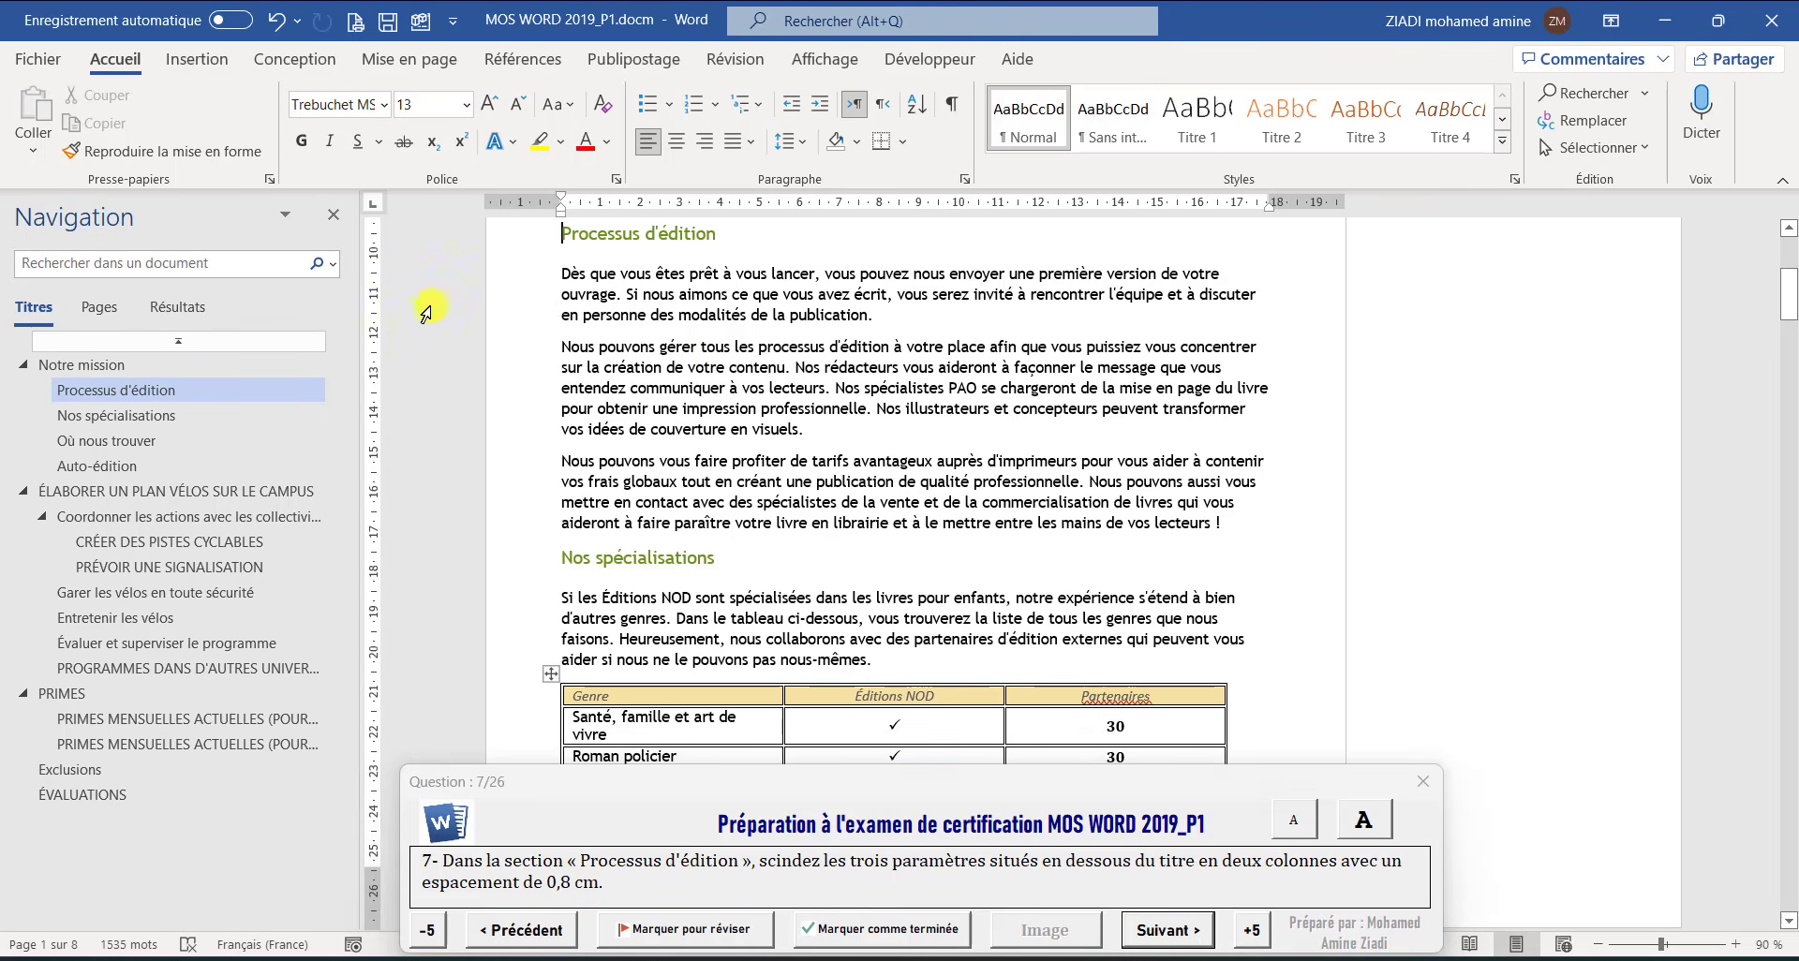
left_click_drag(515, 271, 530, 521)
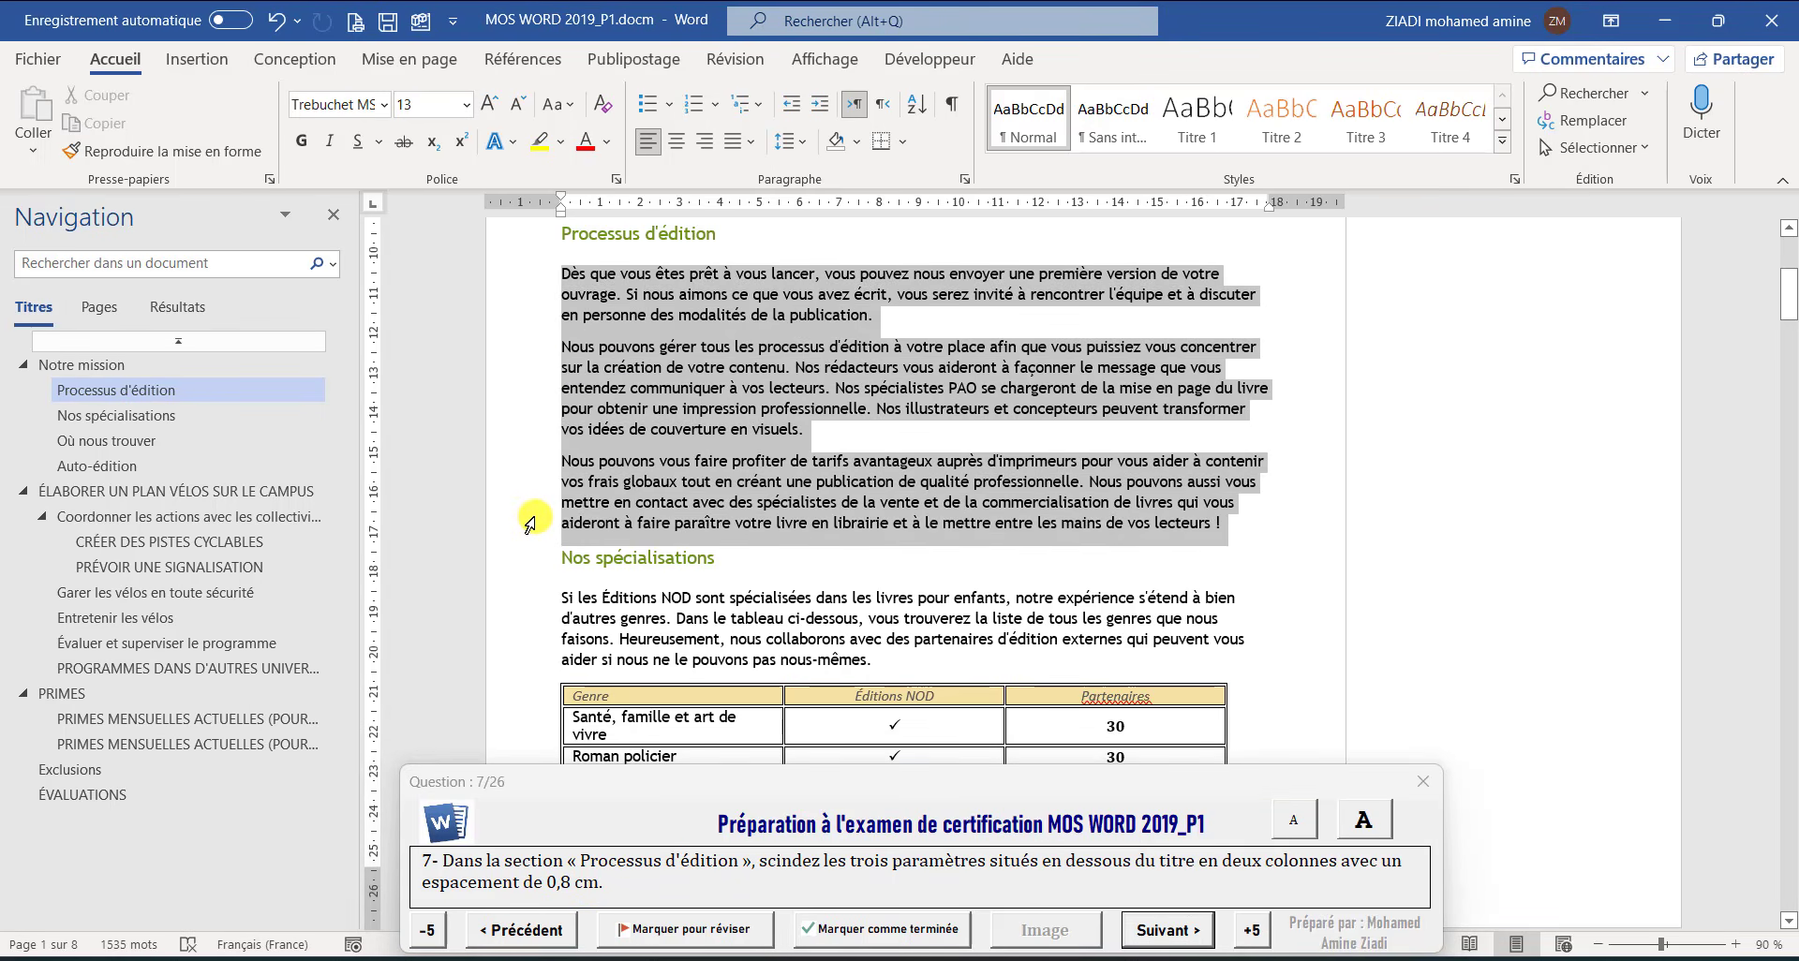
left_click(410, 59)
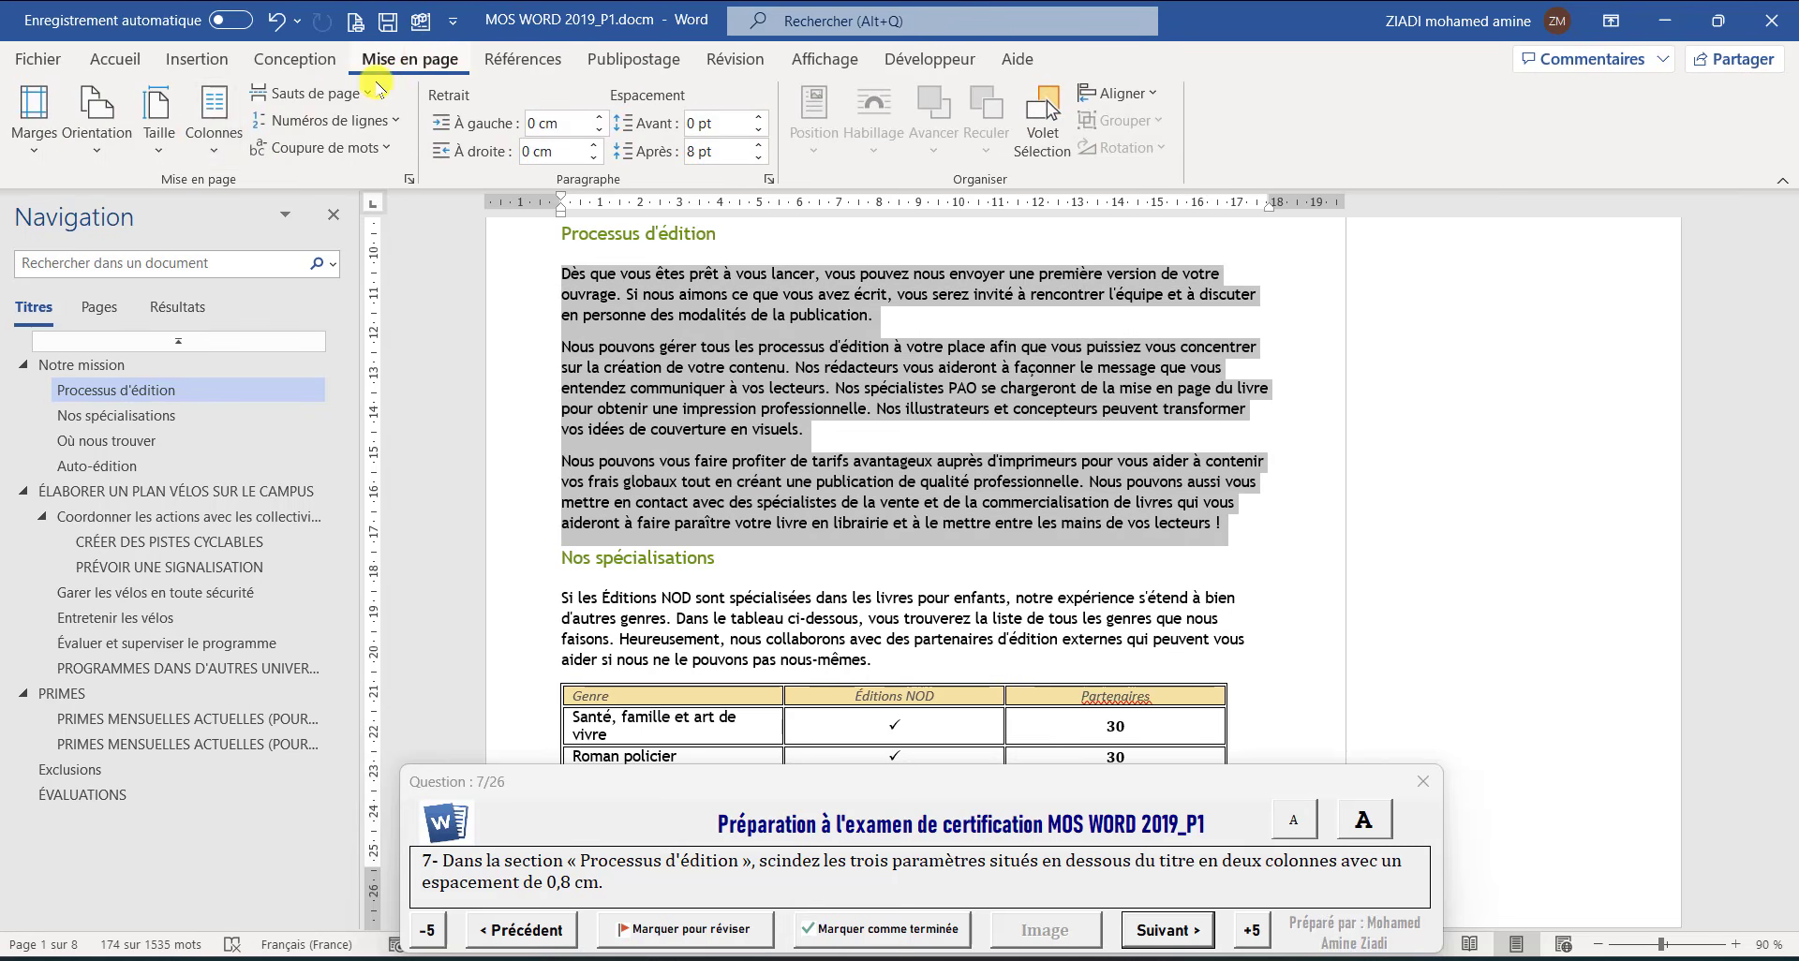
left_click(202, 138)
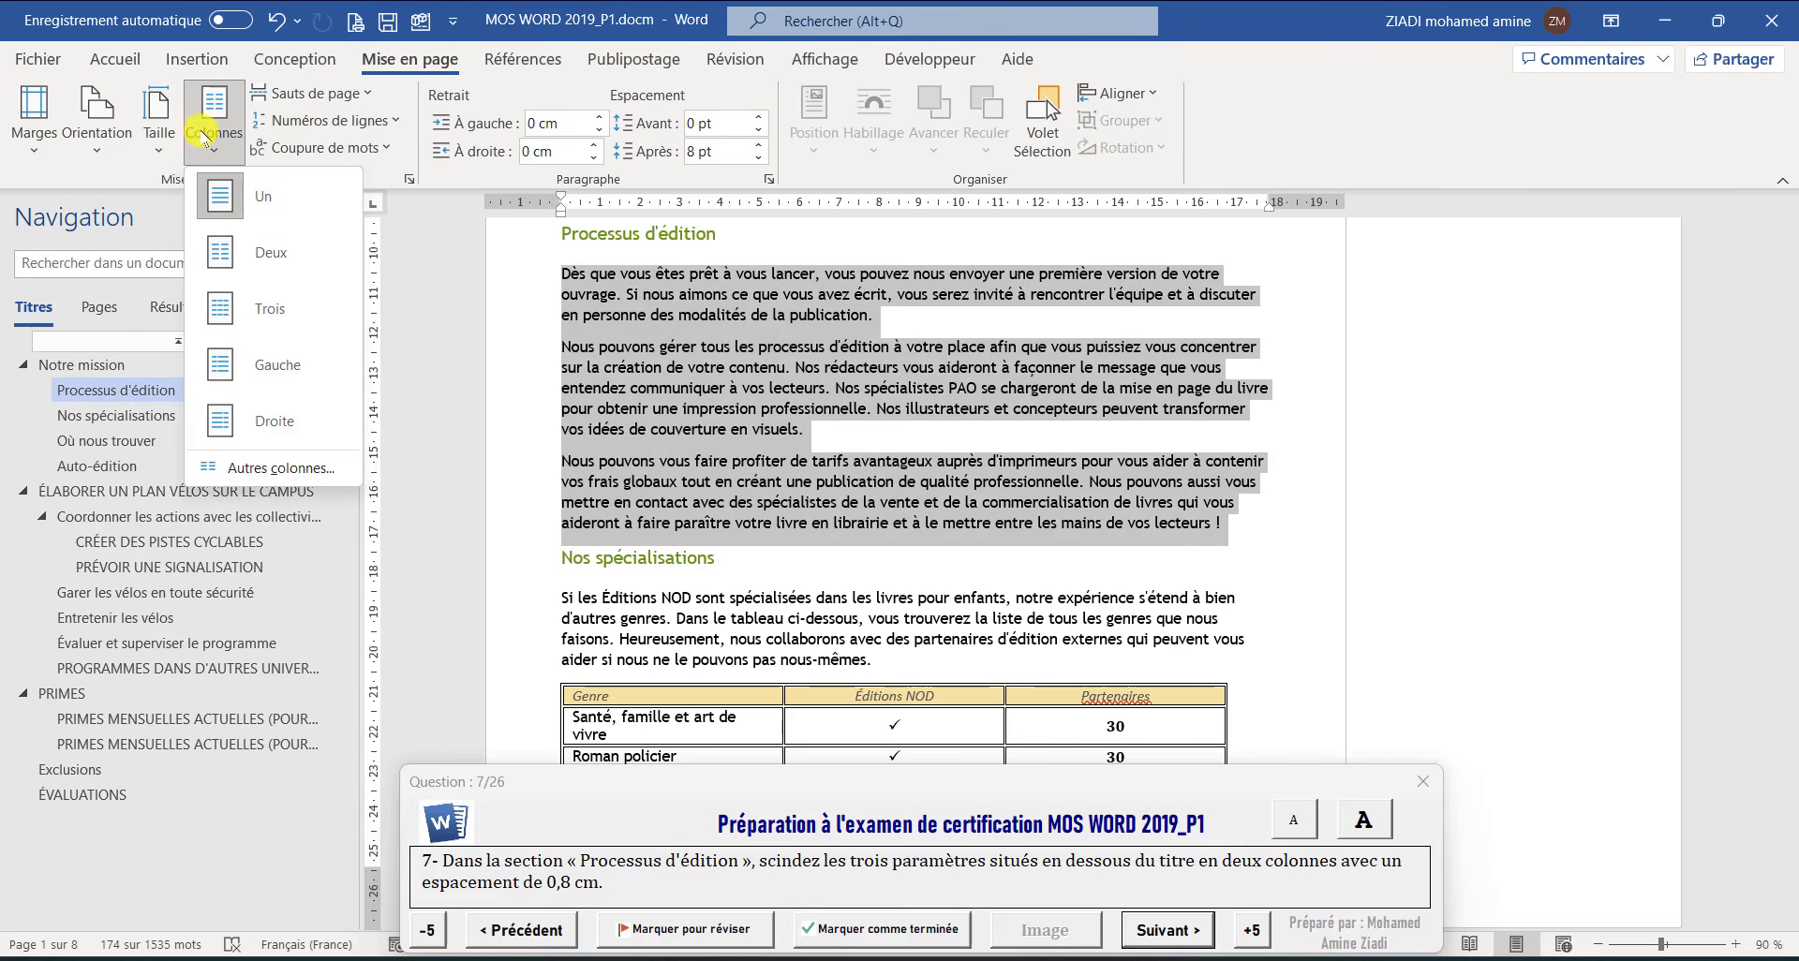
left_click(281, 469)
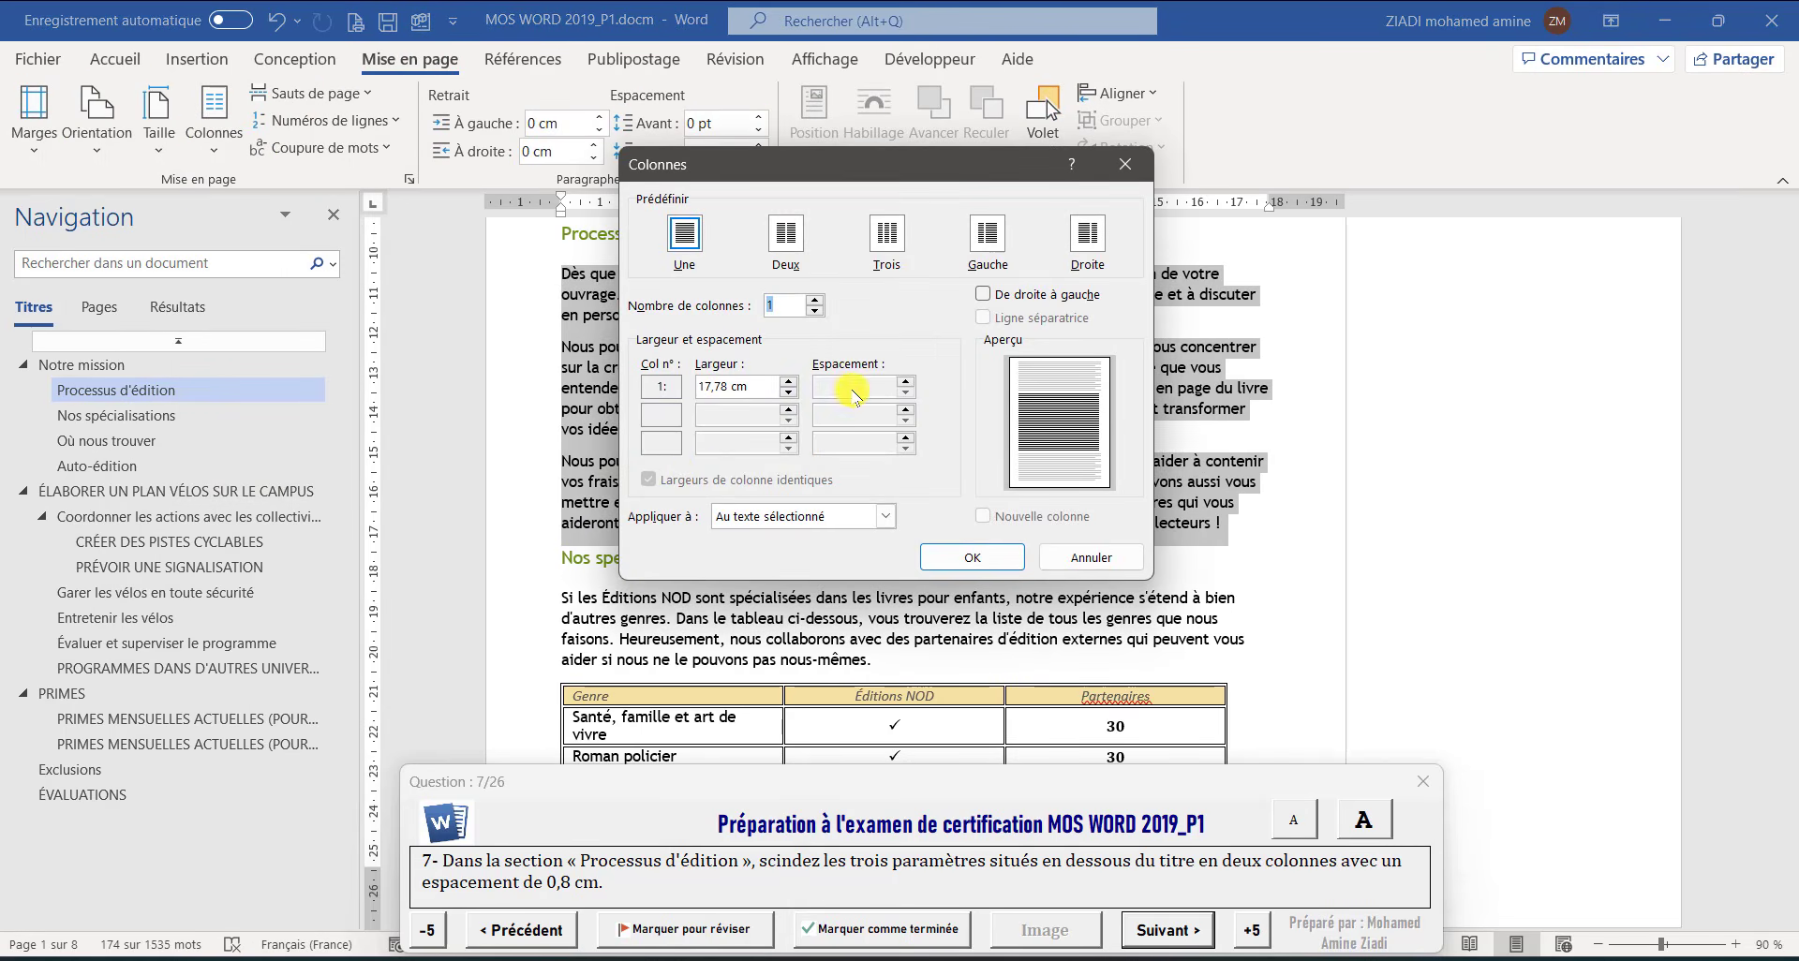
left_click(799, 248)
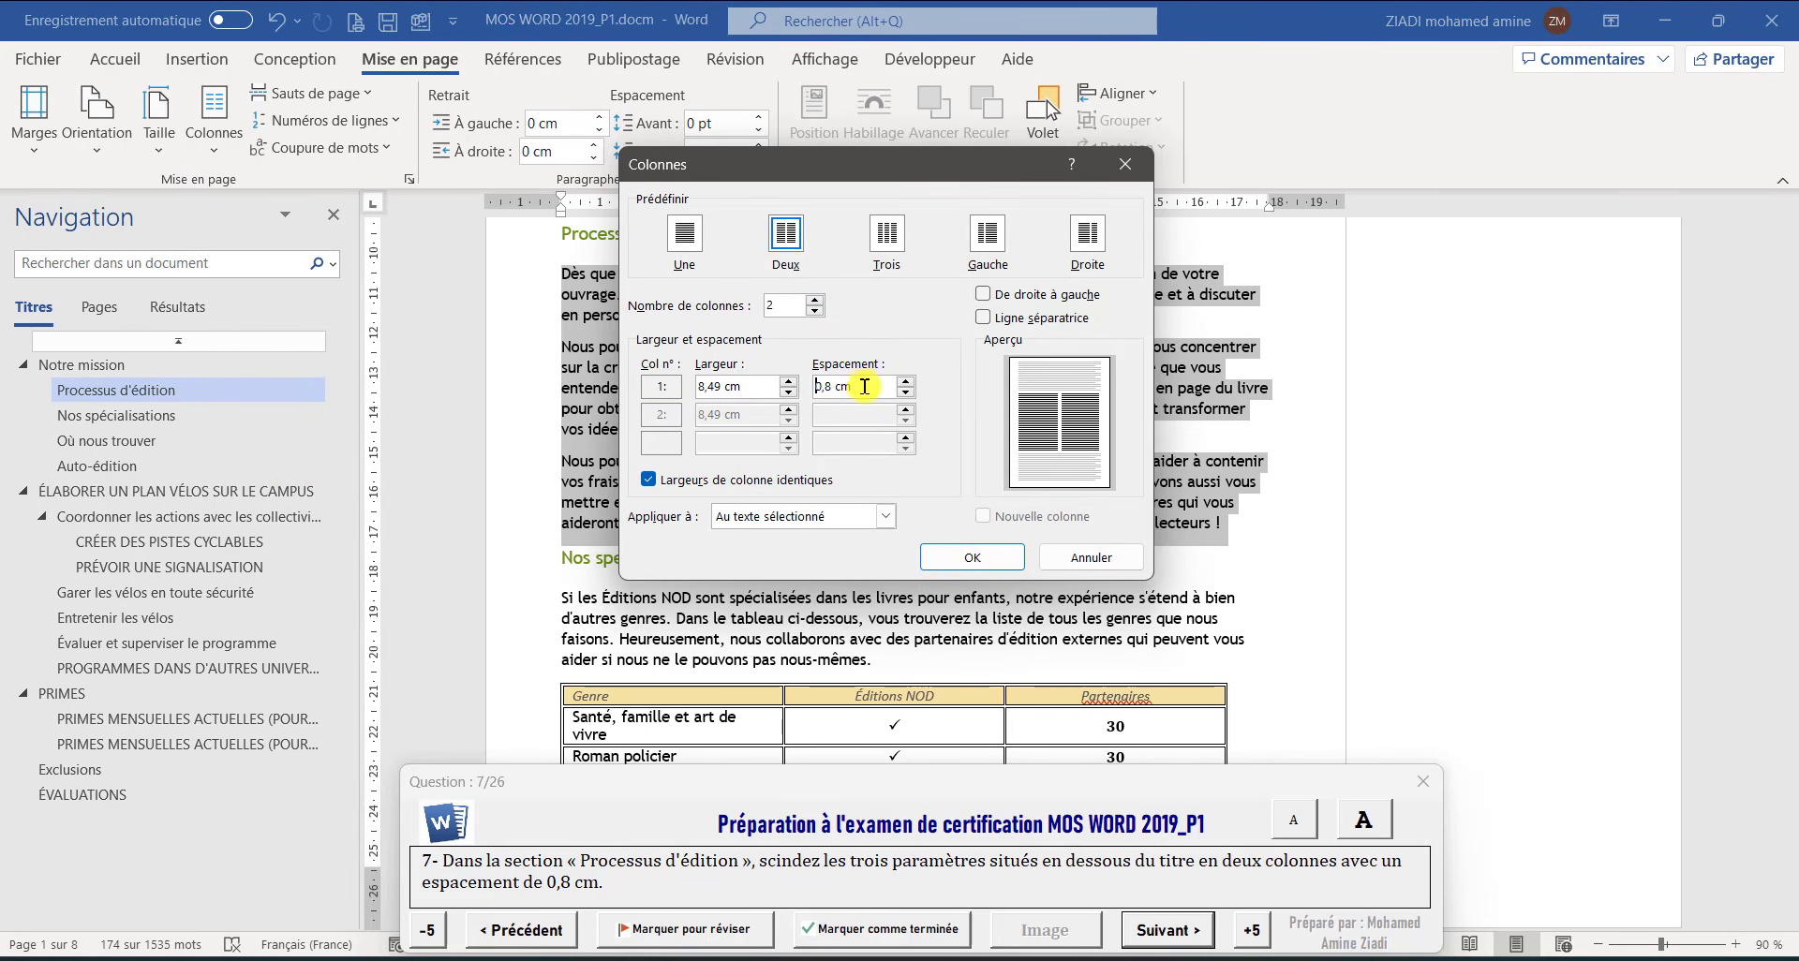
left_click(971, 557)
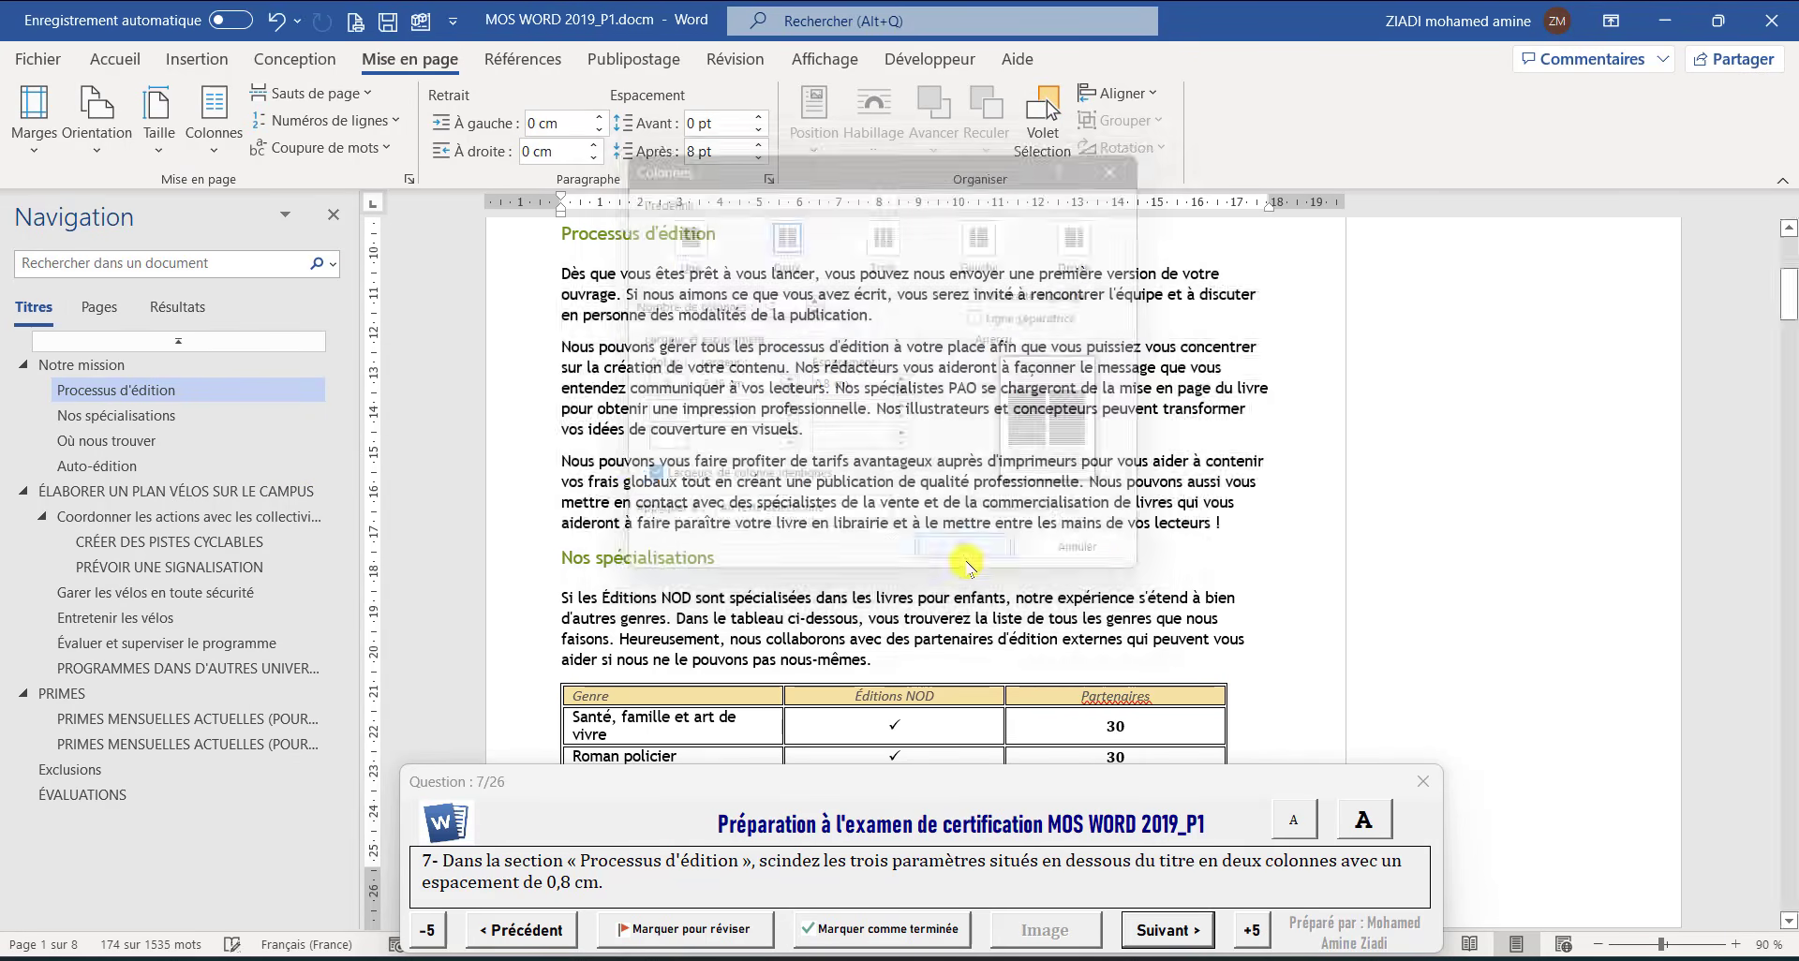
left_click(1170, 925)
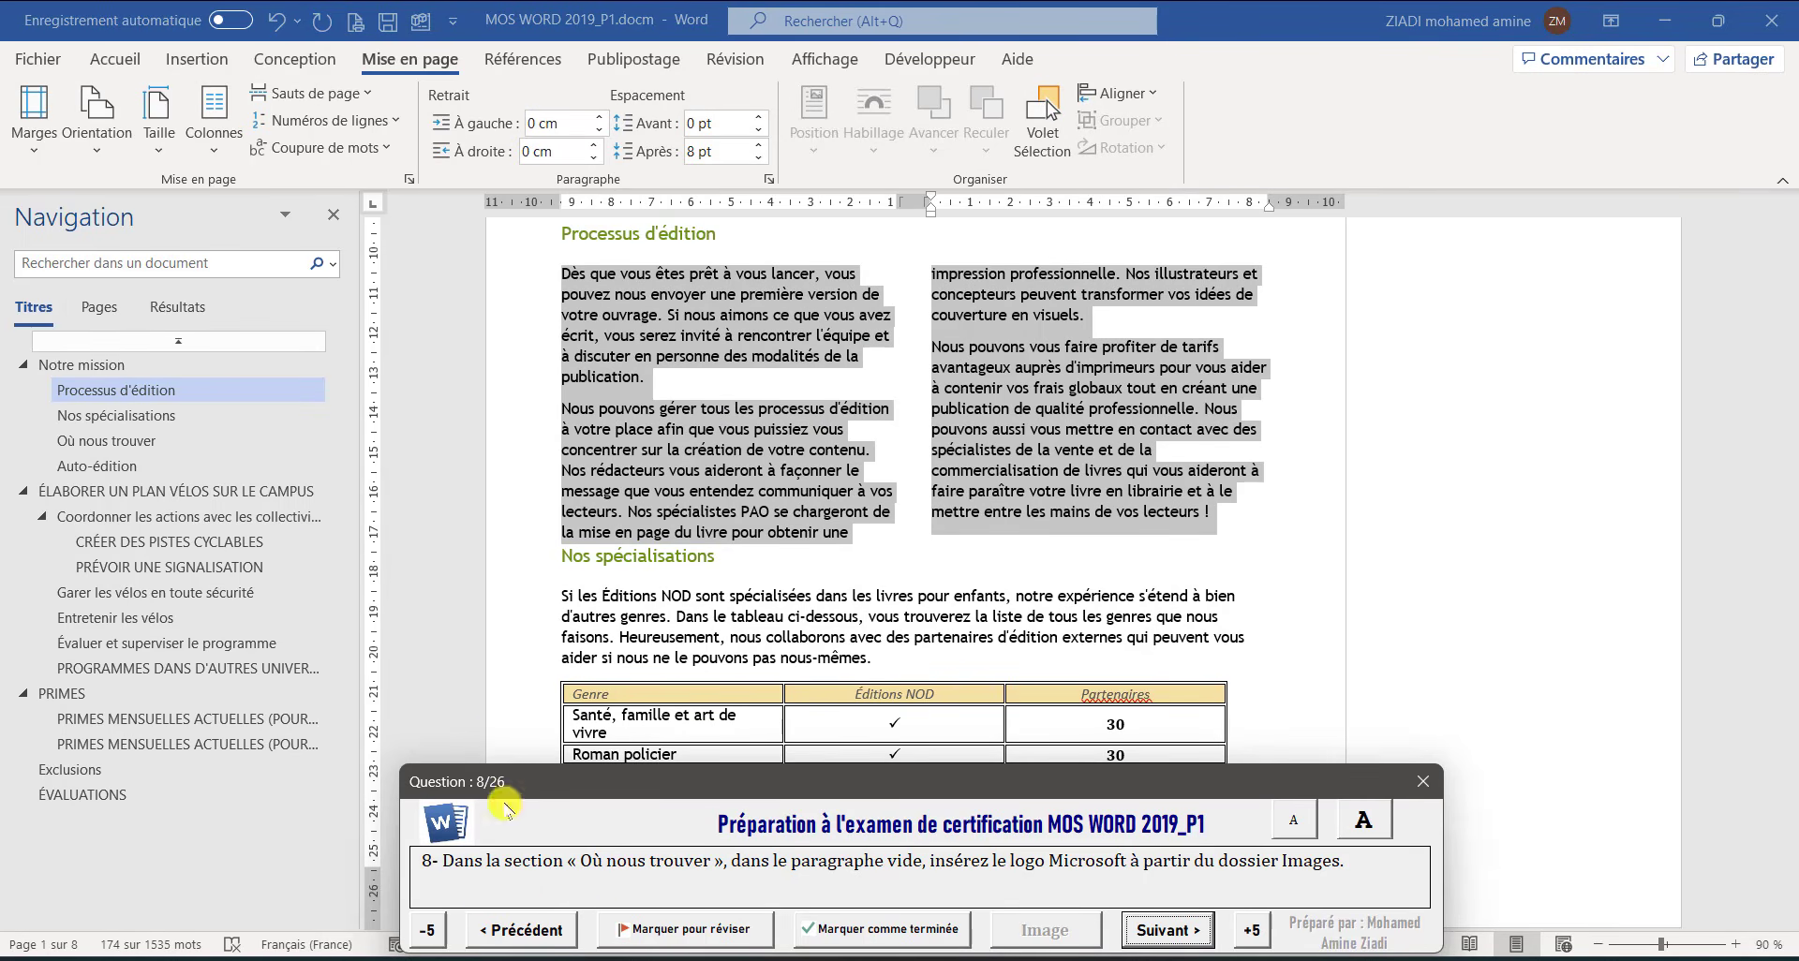
Insert Logo Microsoft.png from the practice exam's Images folder into the empty paragraph under « Où nous trouver », and advance to question 9
left_click(163, 442)
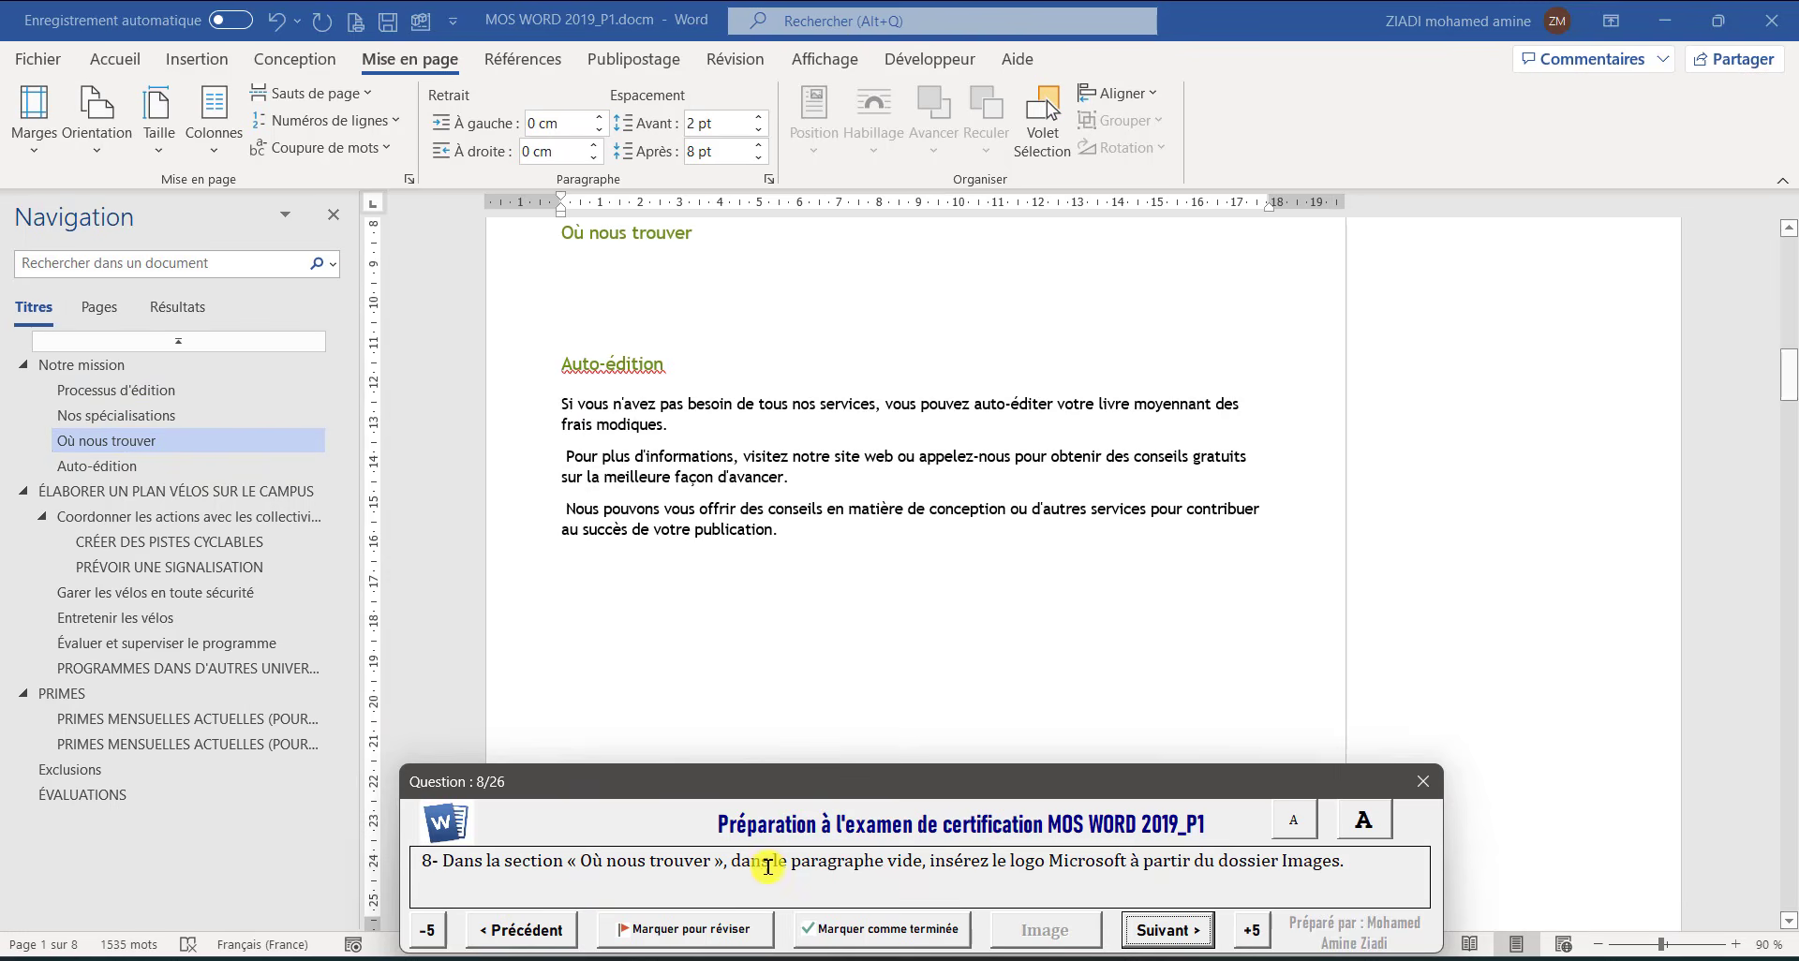
left_click(585, 281)
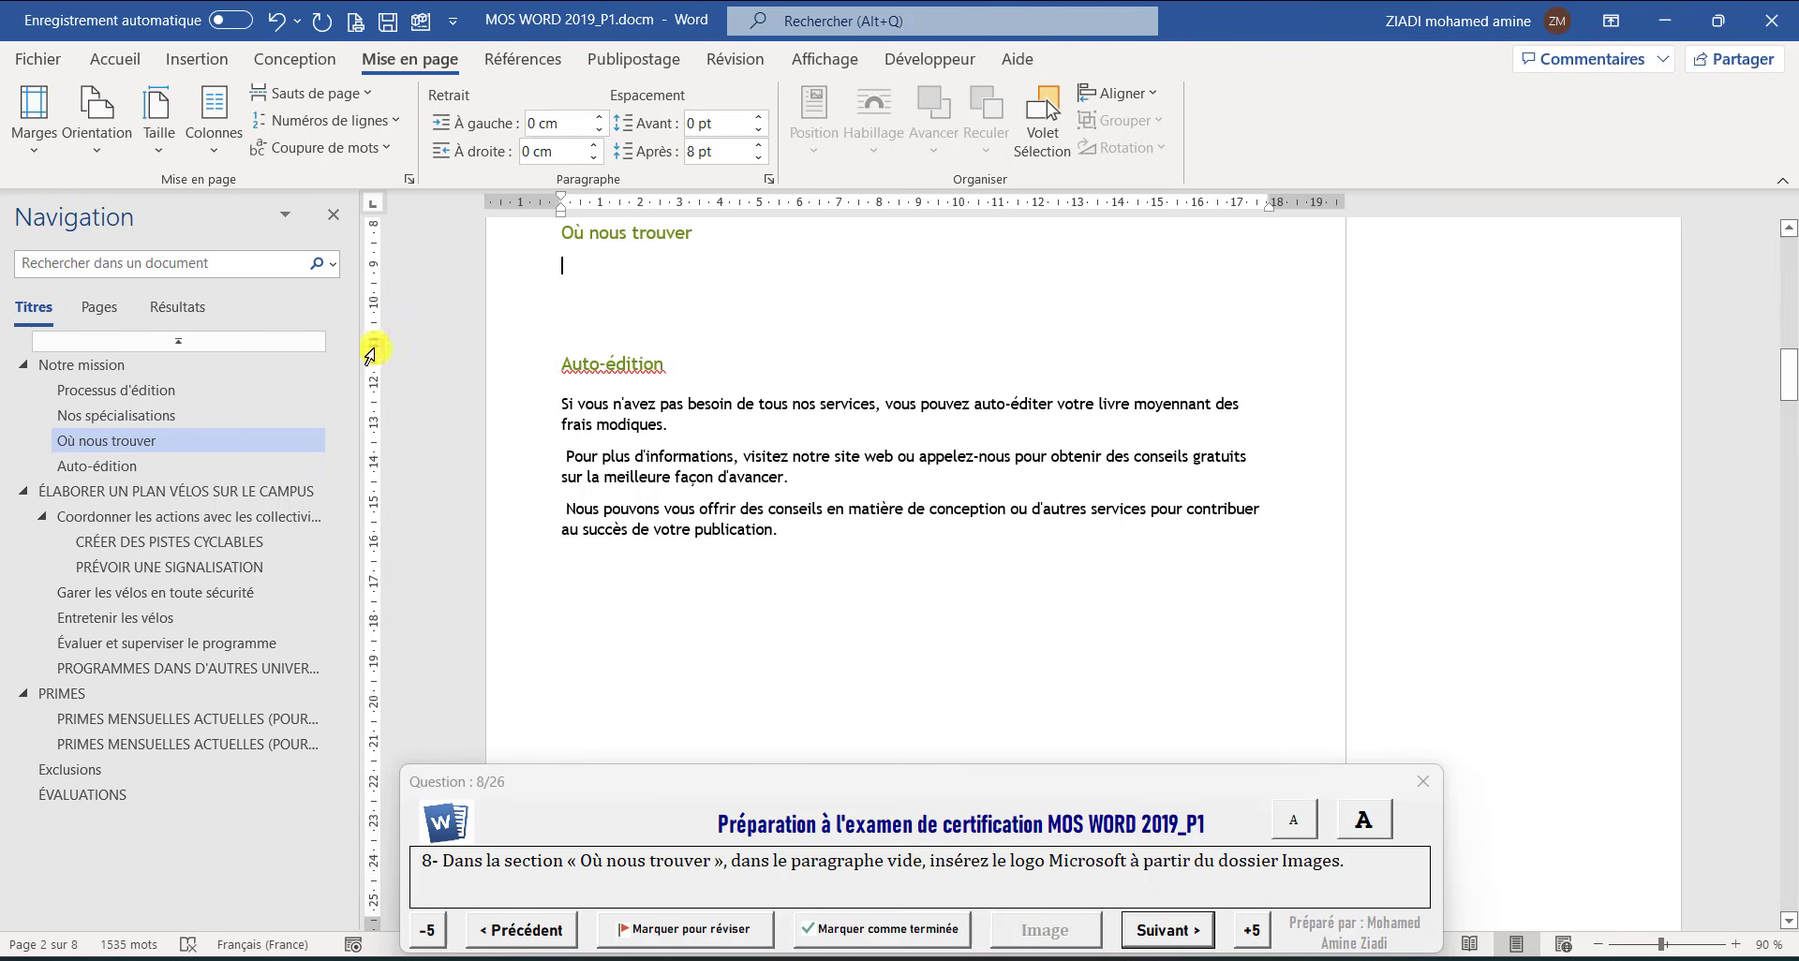
left_click(194, 61)
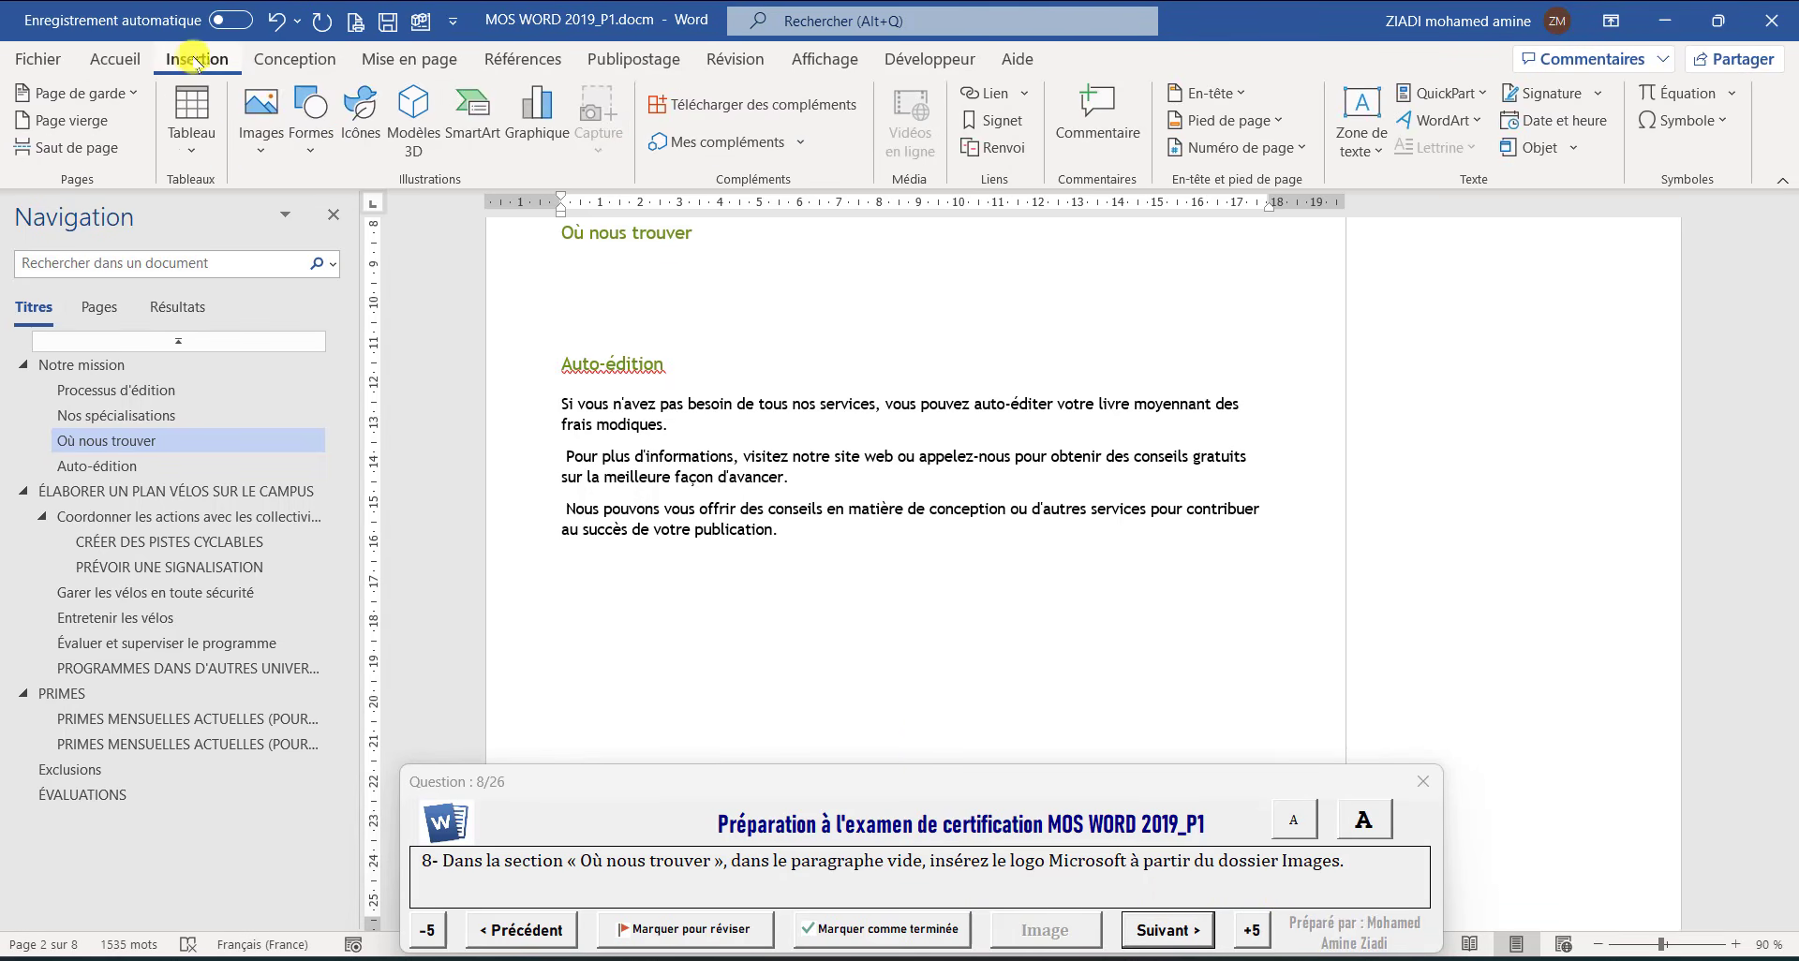
left_click(260, 121)
left_click(318, 220)
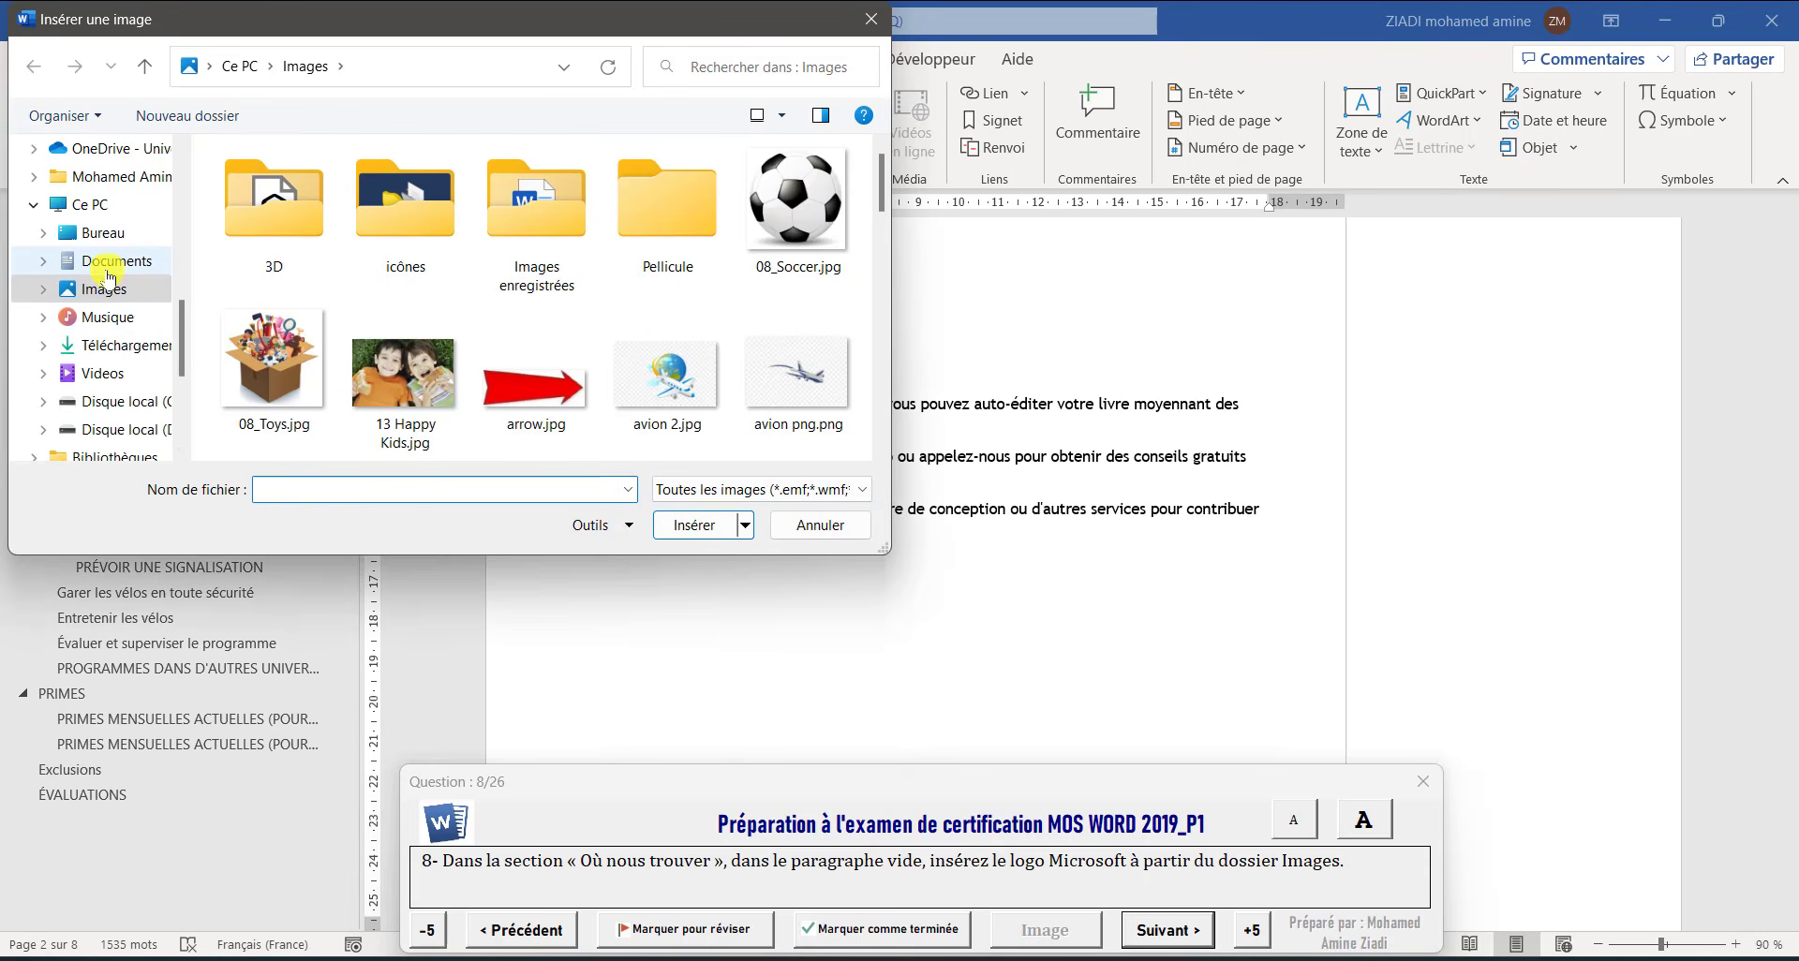
scroll(108, 271, "up", 5)
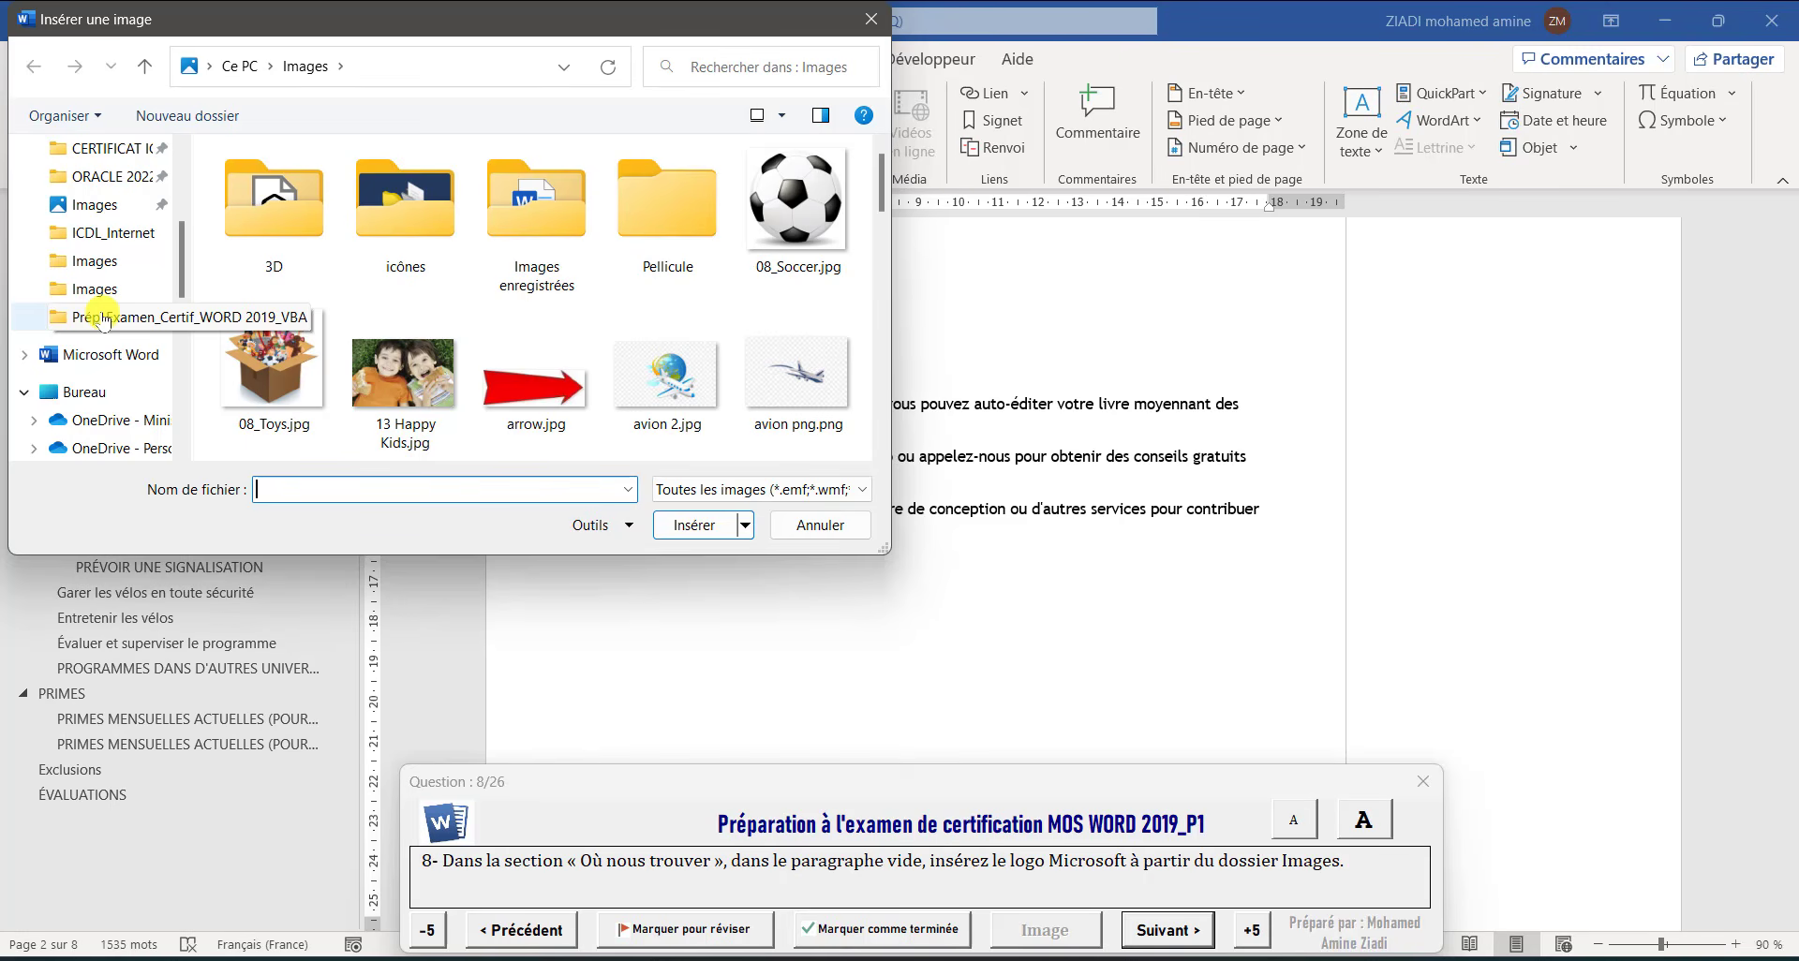
left_click(89, 319)
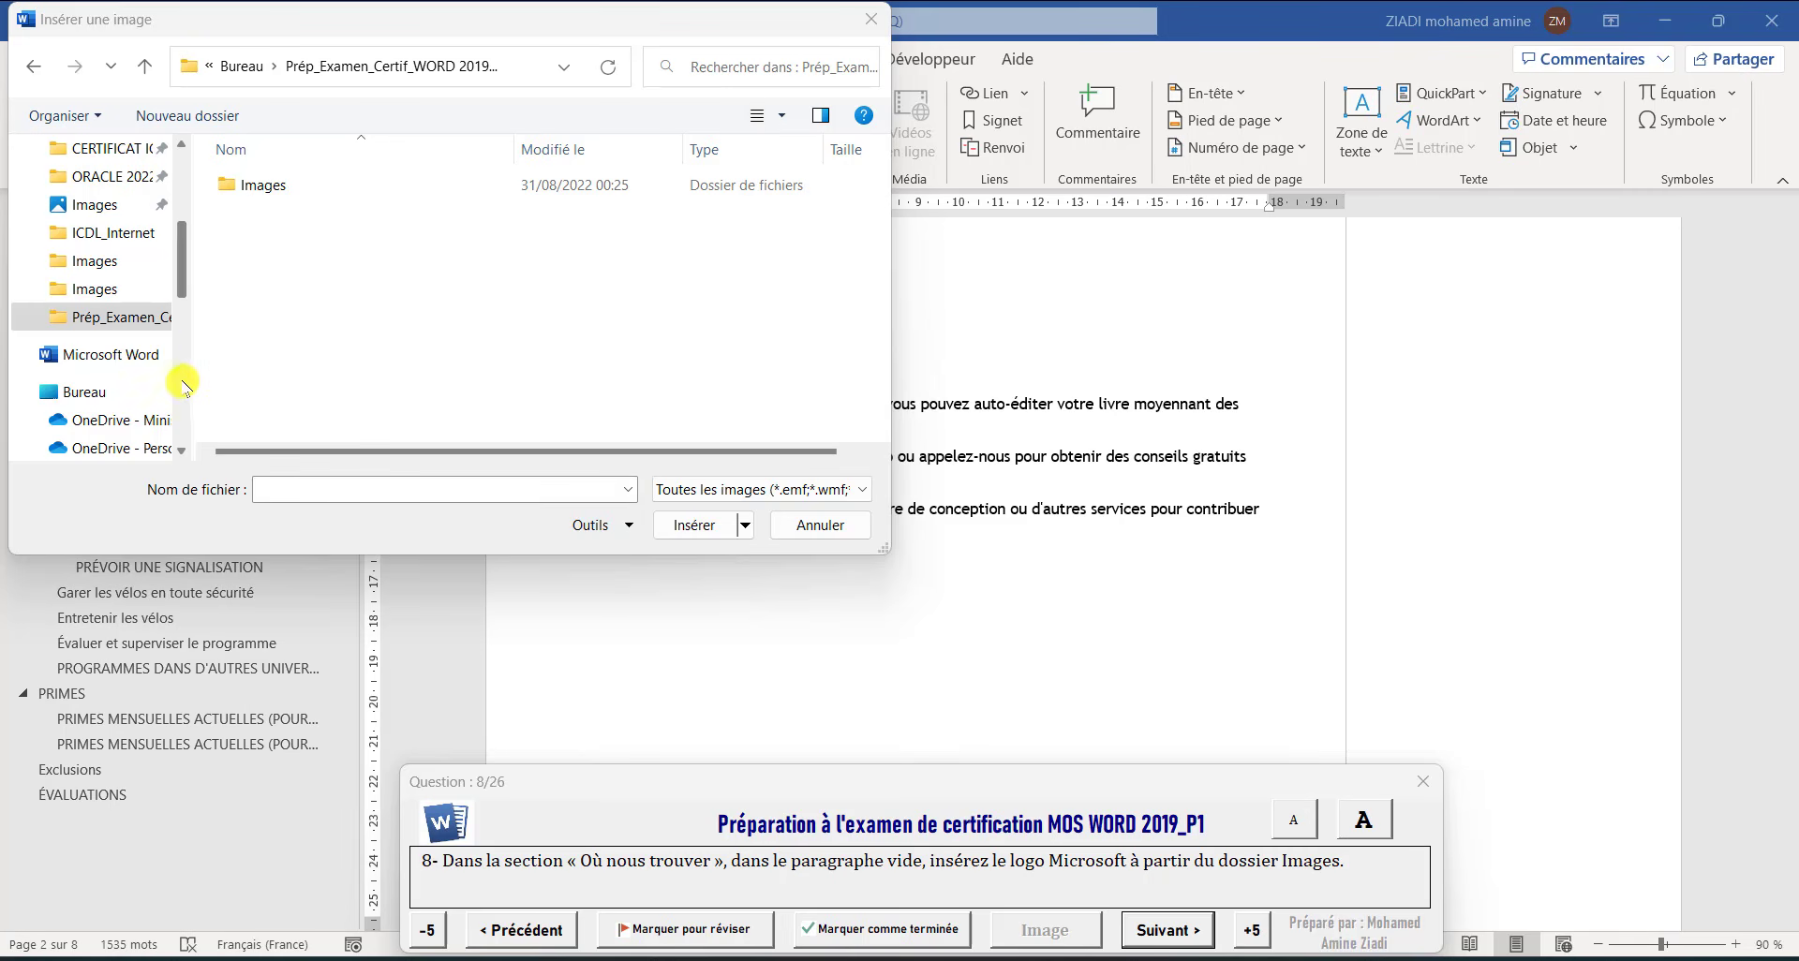
left_click(94, 318)
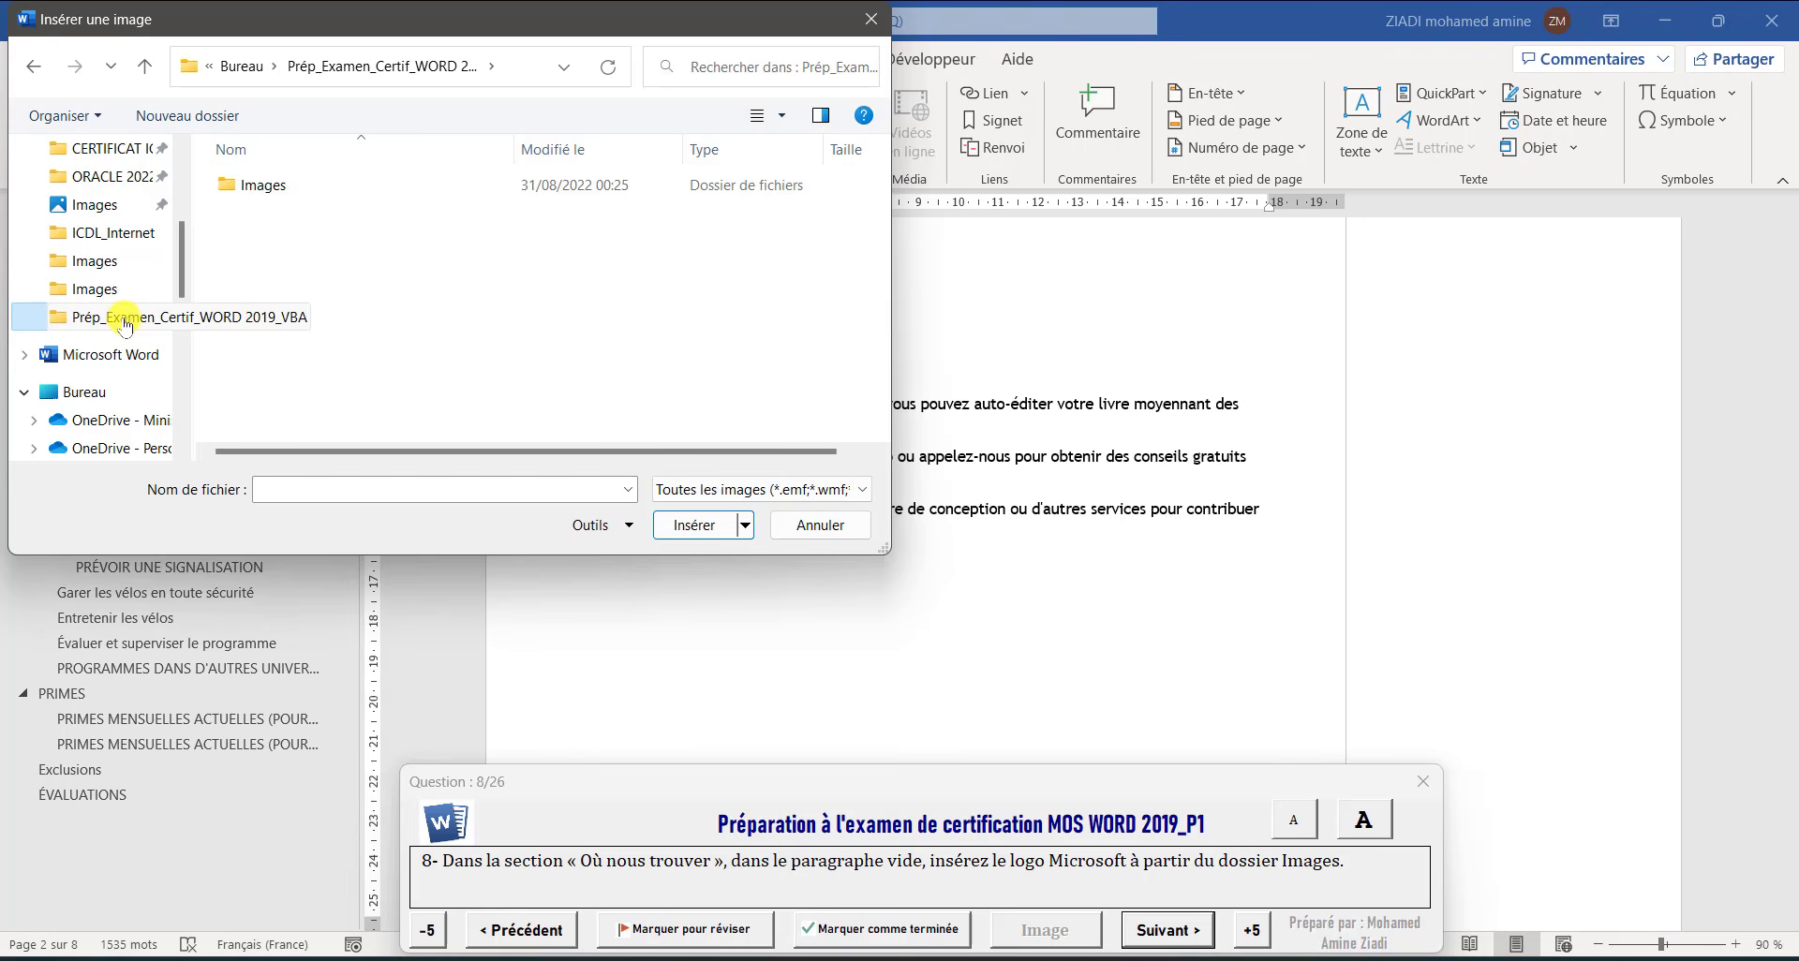
double_click(260, 185)
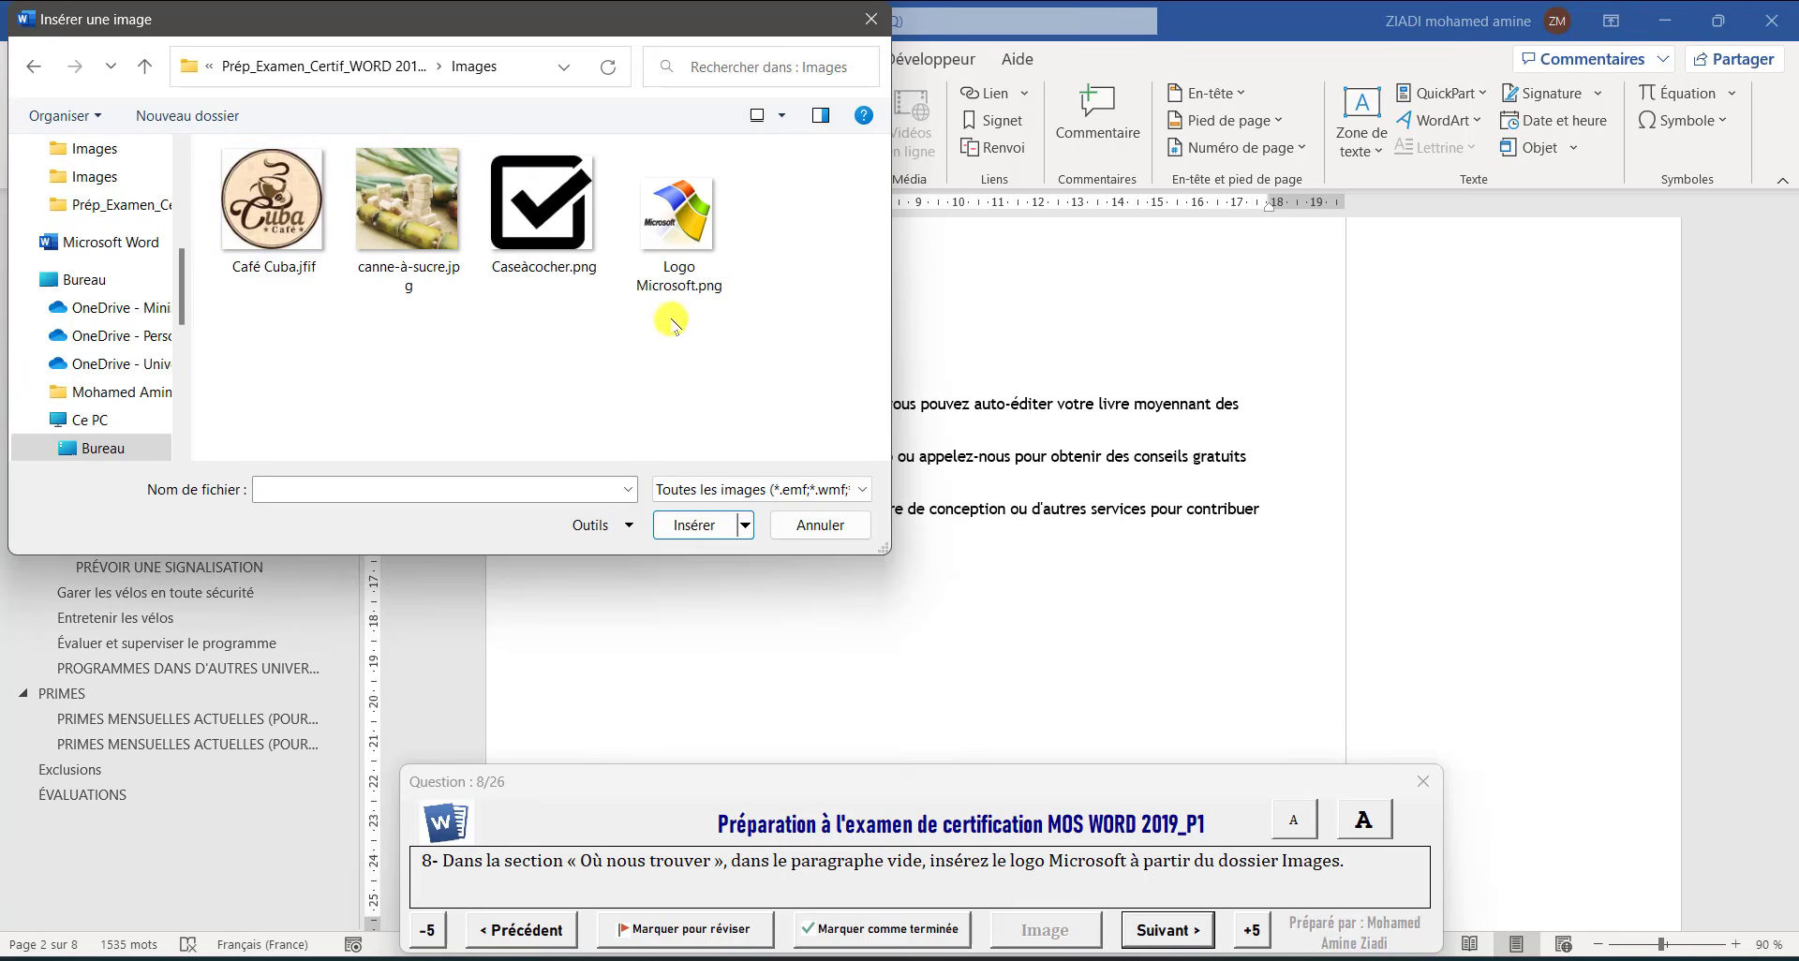
left_click(676, 216)
double_click(677, 215)
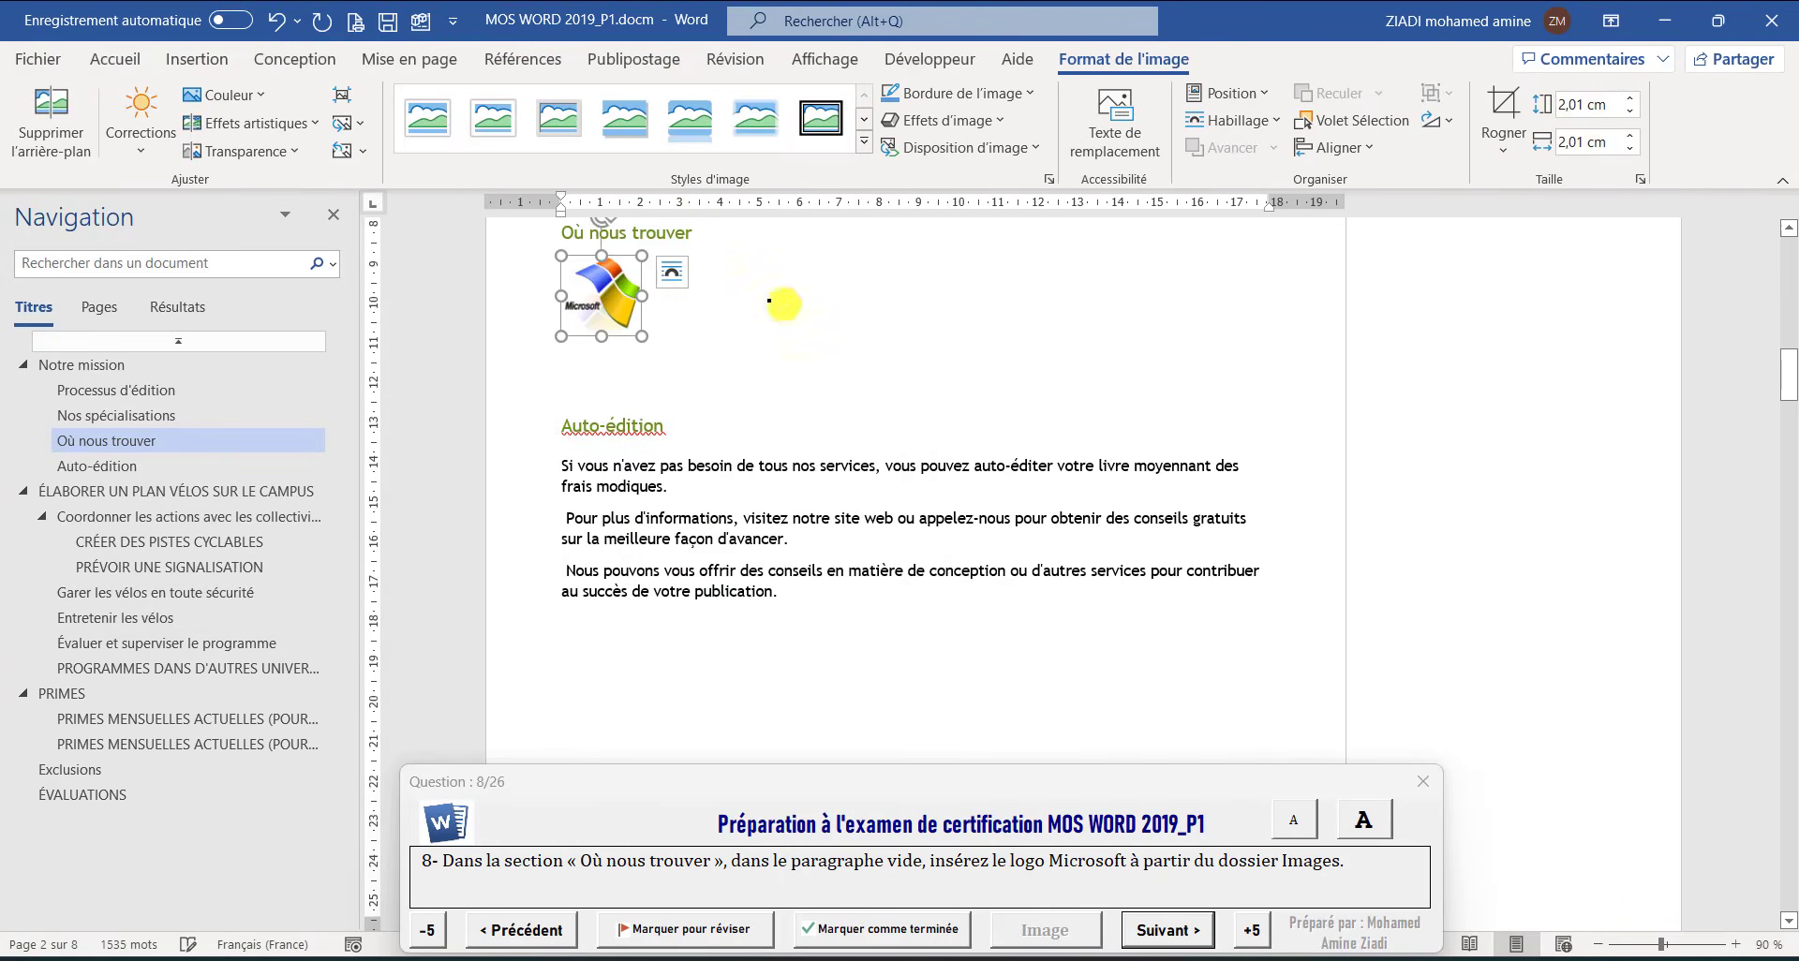
left_click(1186, 930)
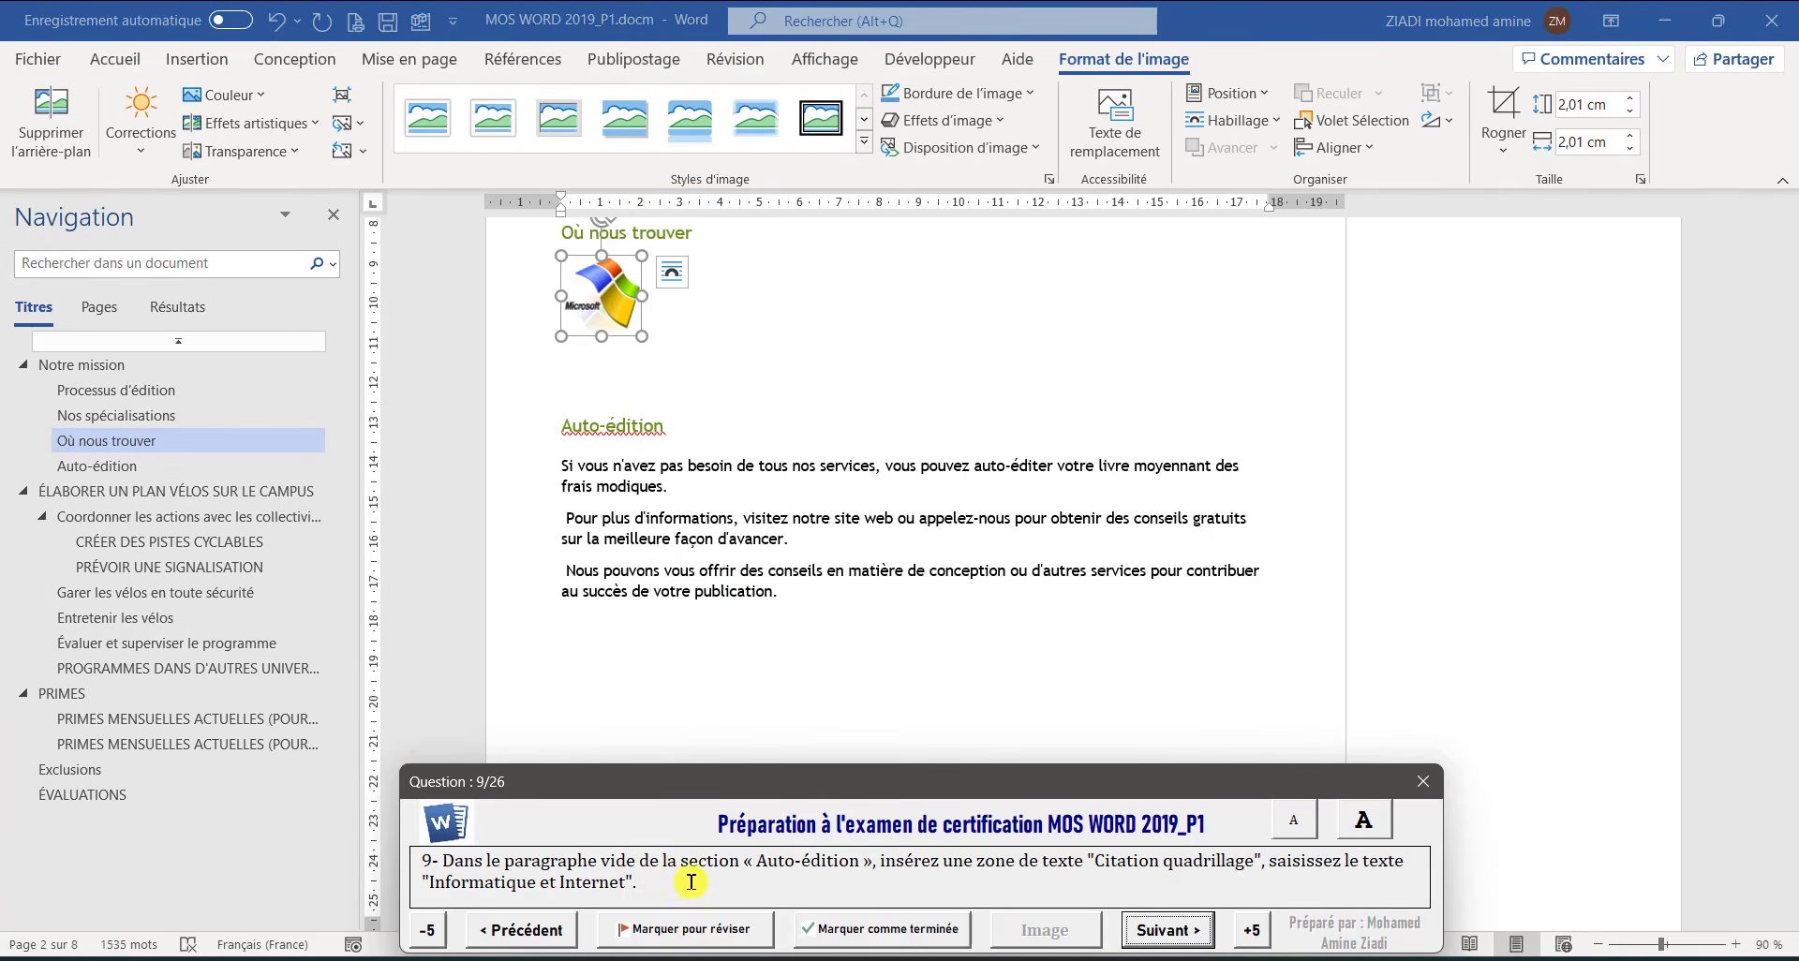
Insert a Citation quadrillage text box in the empty paragraph at the end of the « Auto-édition » section
left_click(93, 466)
left_click(591, 444)
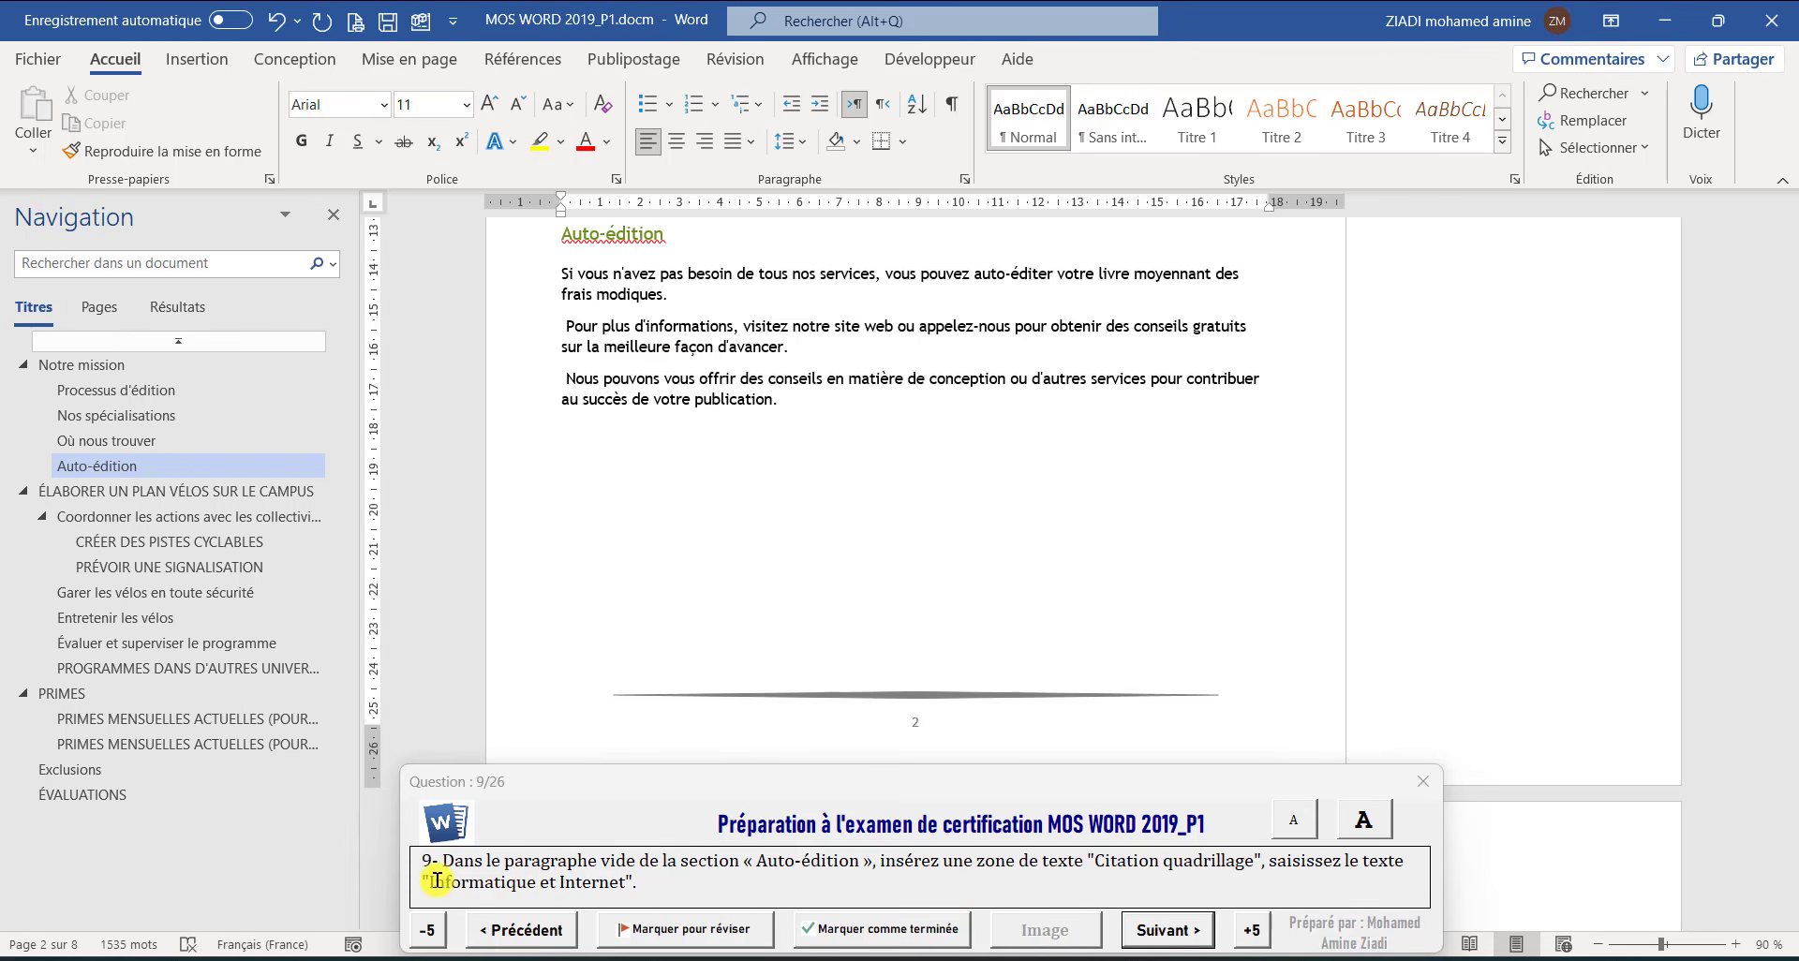
left_click_drag(428, 879, 609, 884)
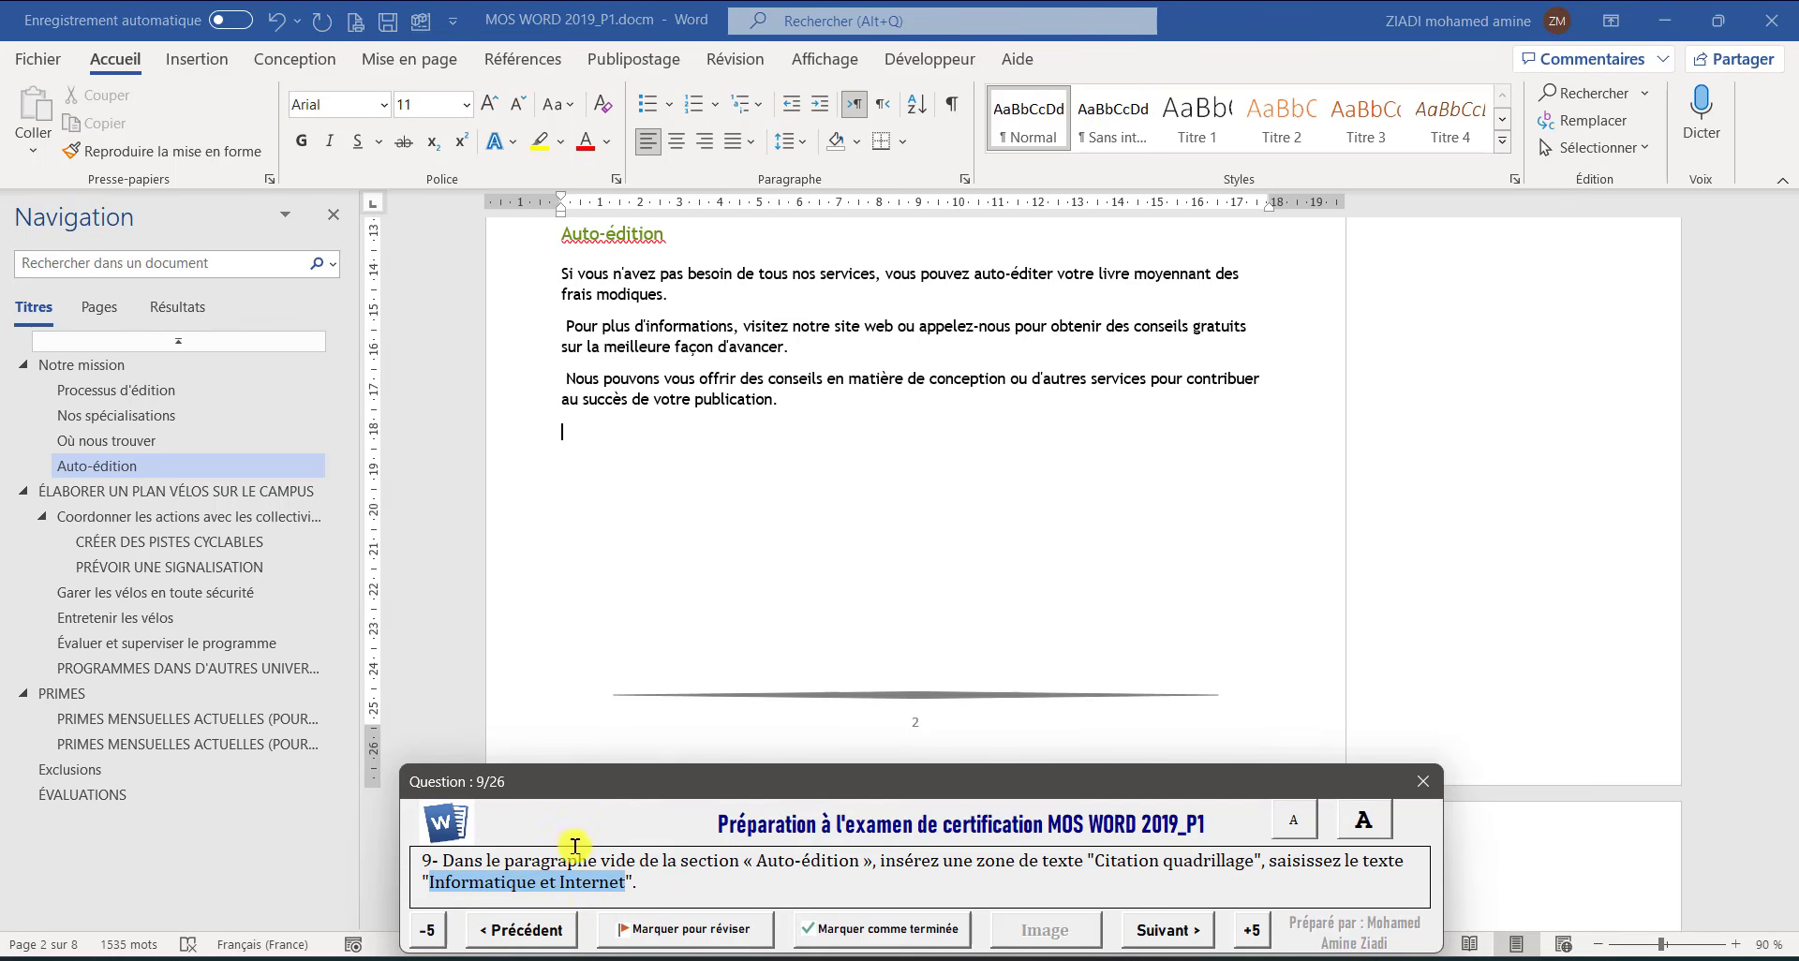
left_click(226, 62)
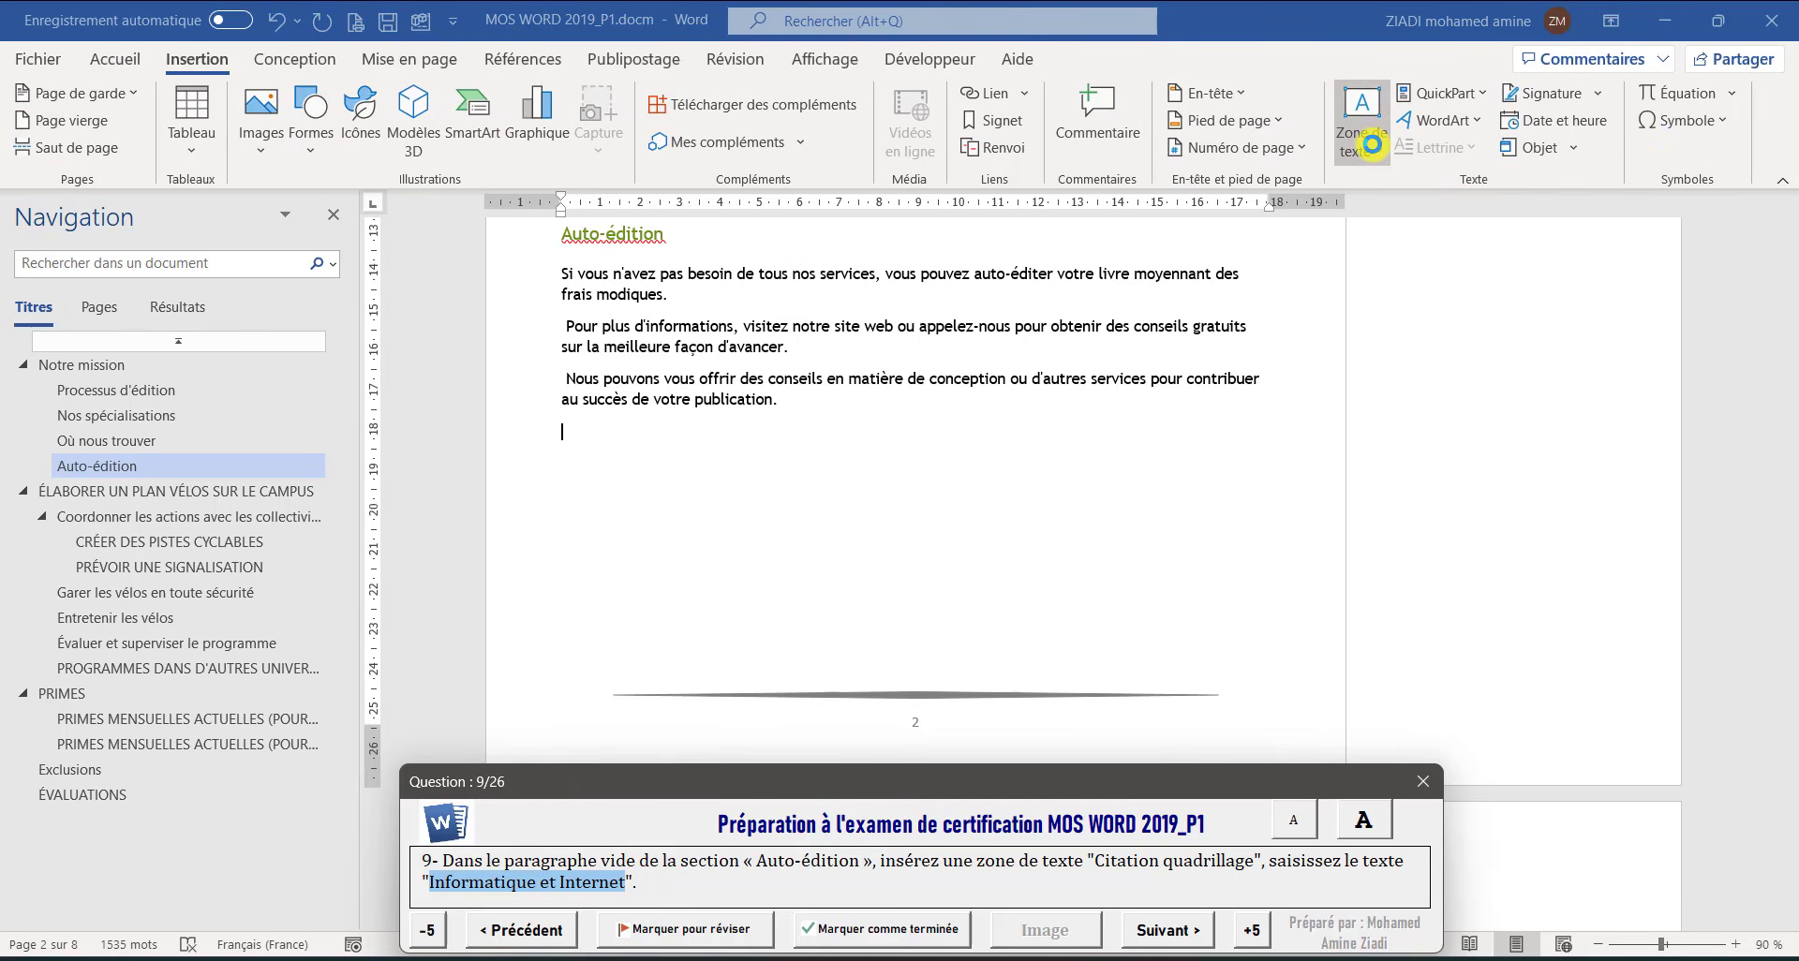
left_click(1372, 144)
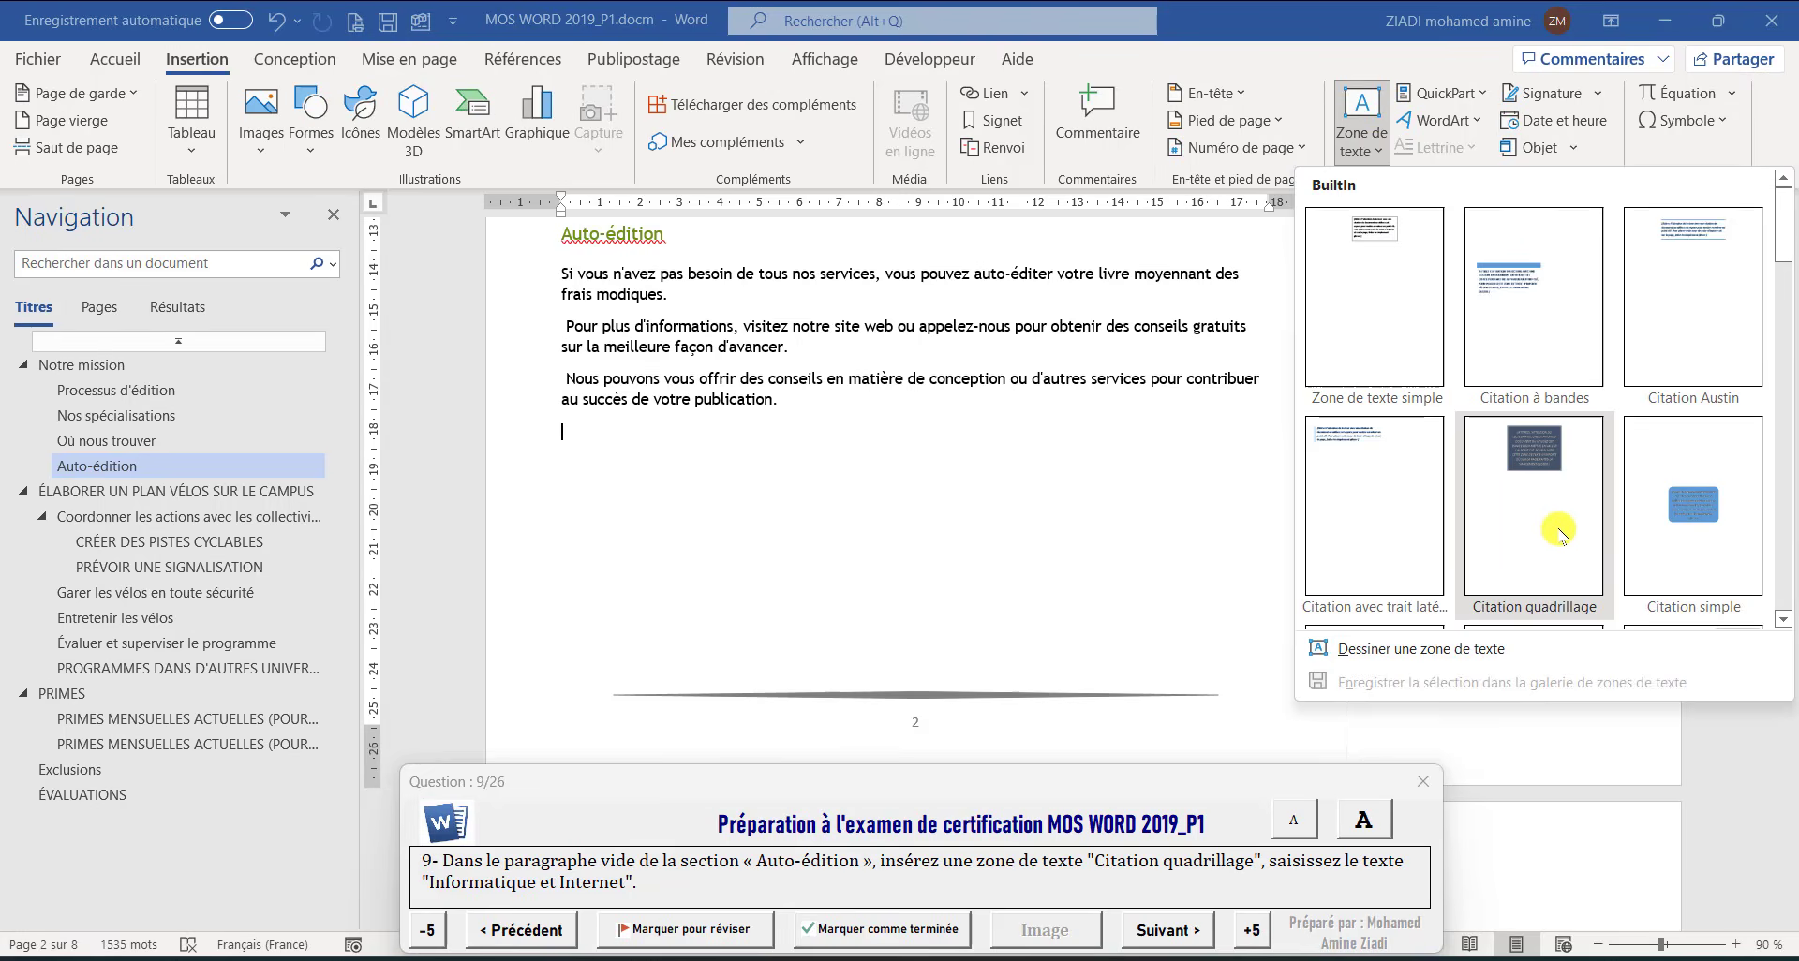
left_click(1560, 535)
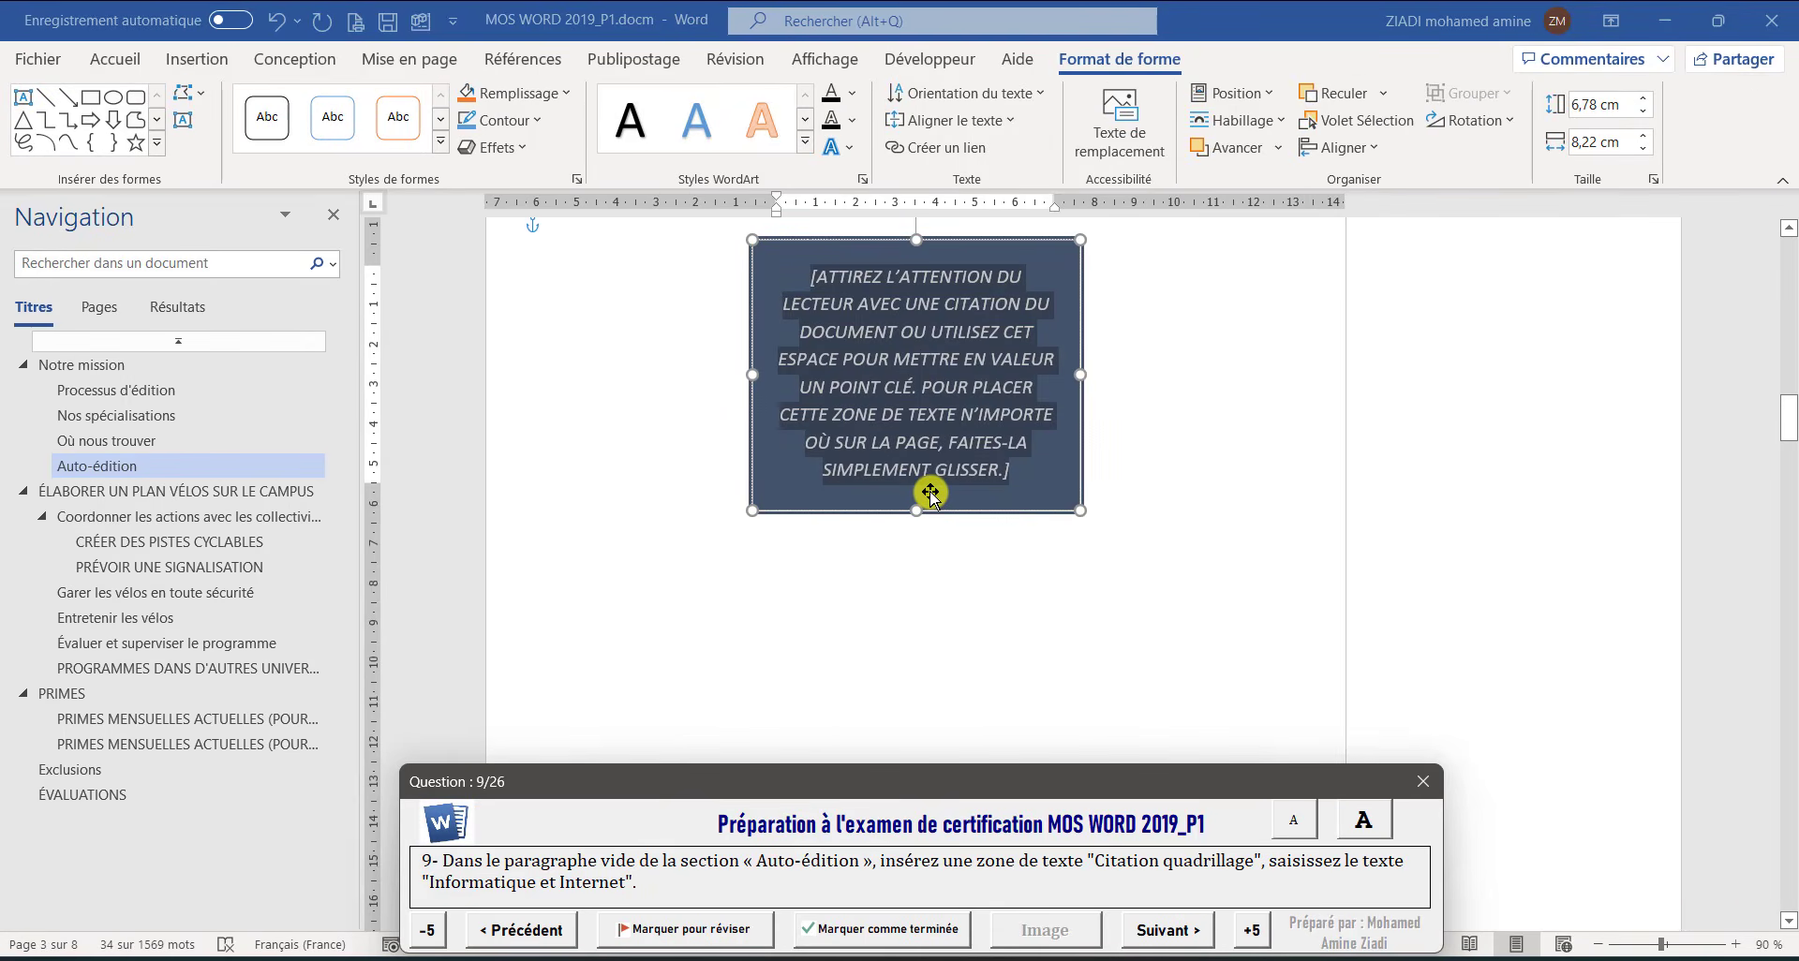
Replace the text box's placeholder with "Informatique et Internet", and advance to question 10
left_click(932, 436)
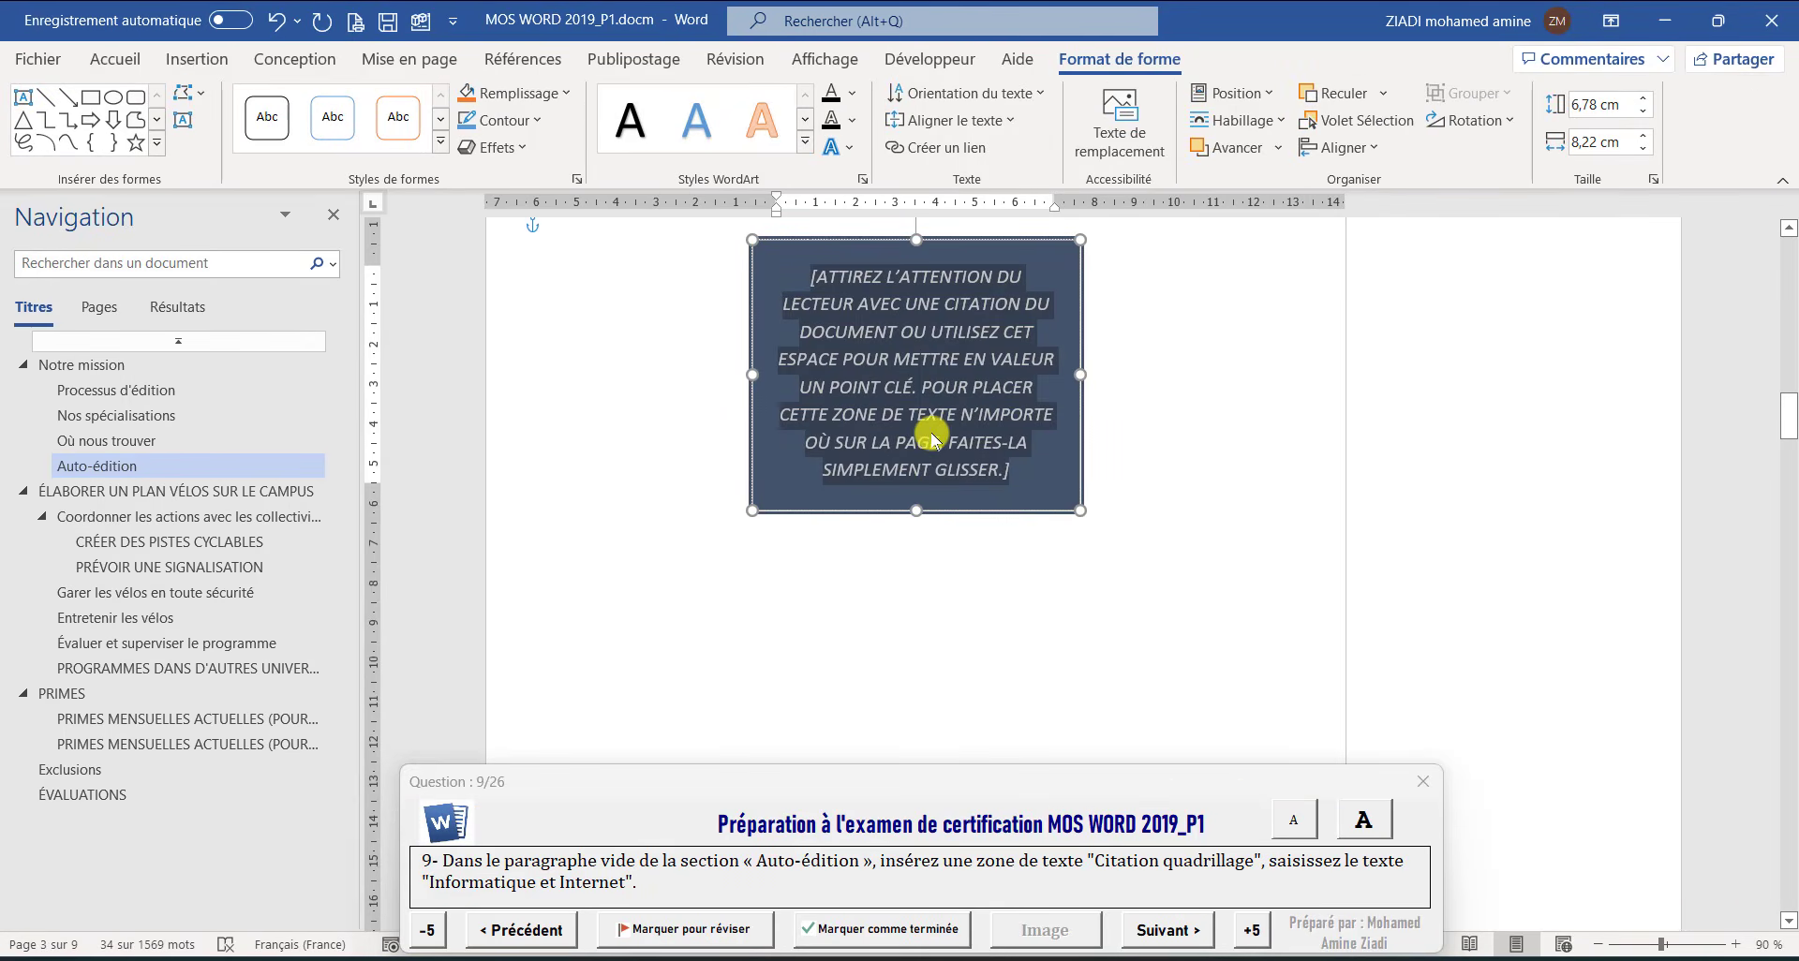
type("Informatique et Internet")
scroll(937, 431, "up", 3)
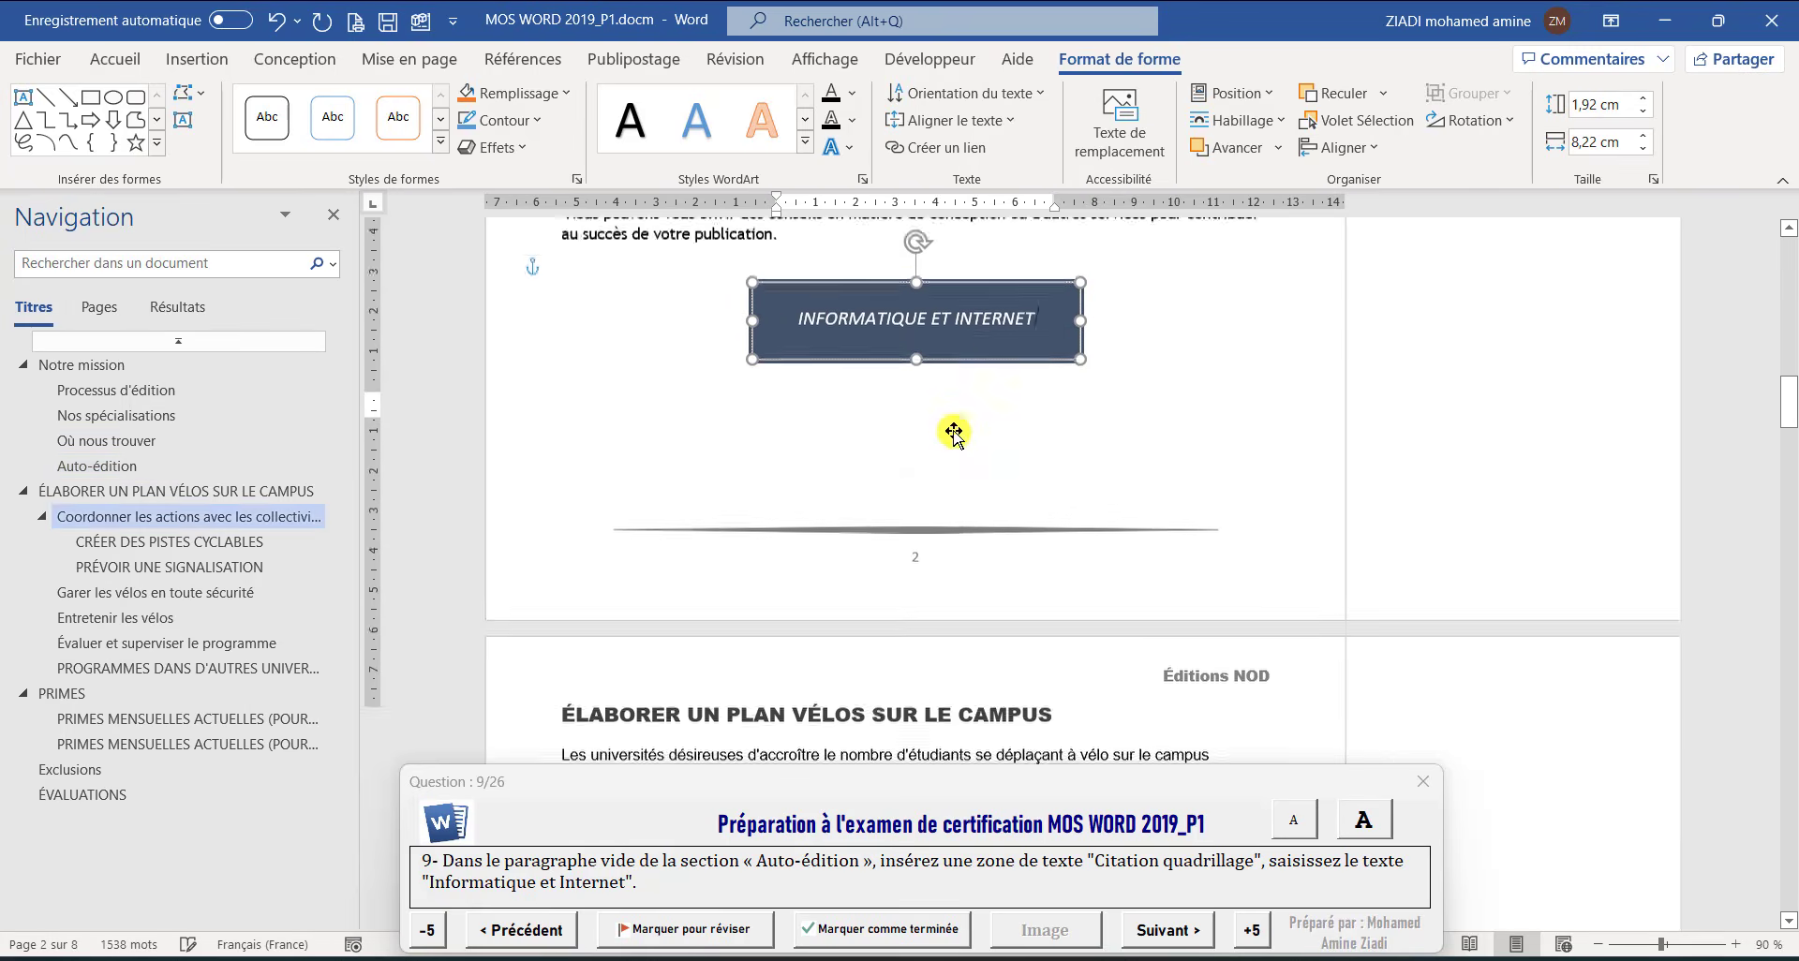
left_click(1196, 543)
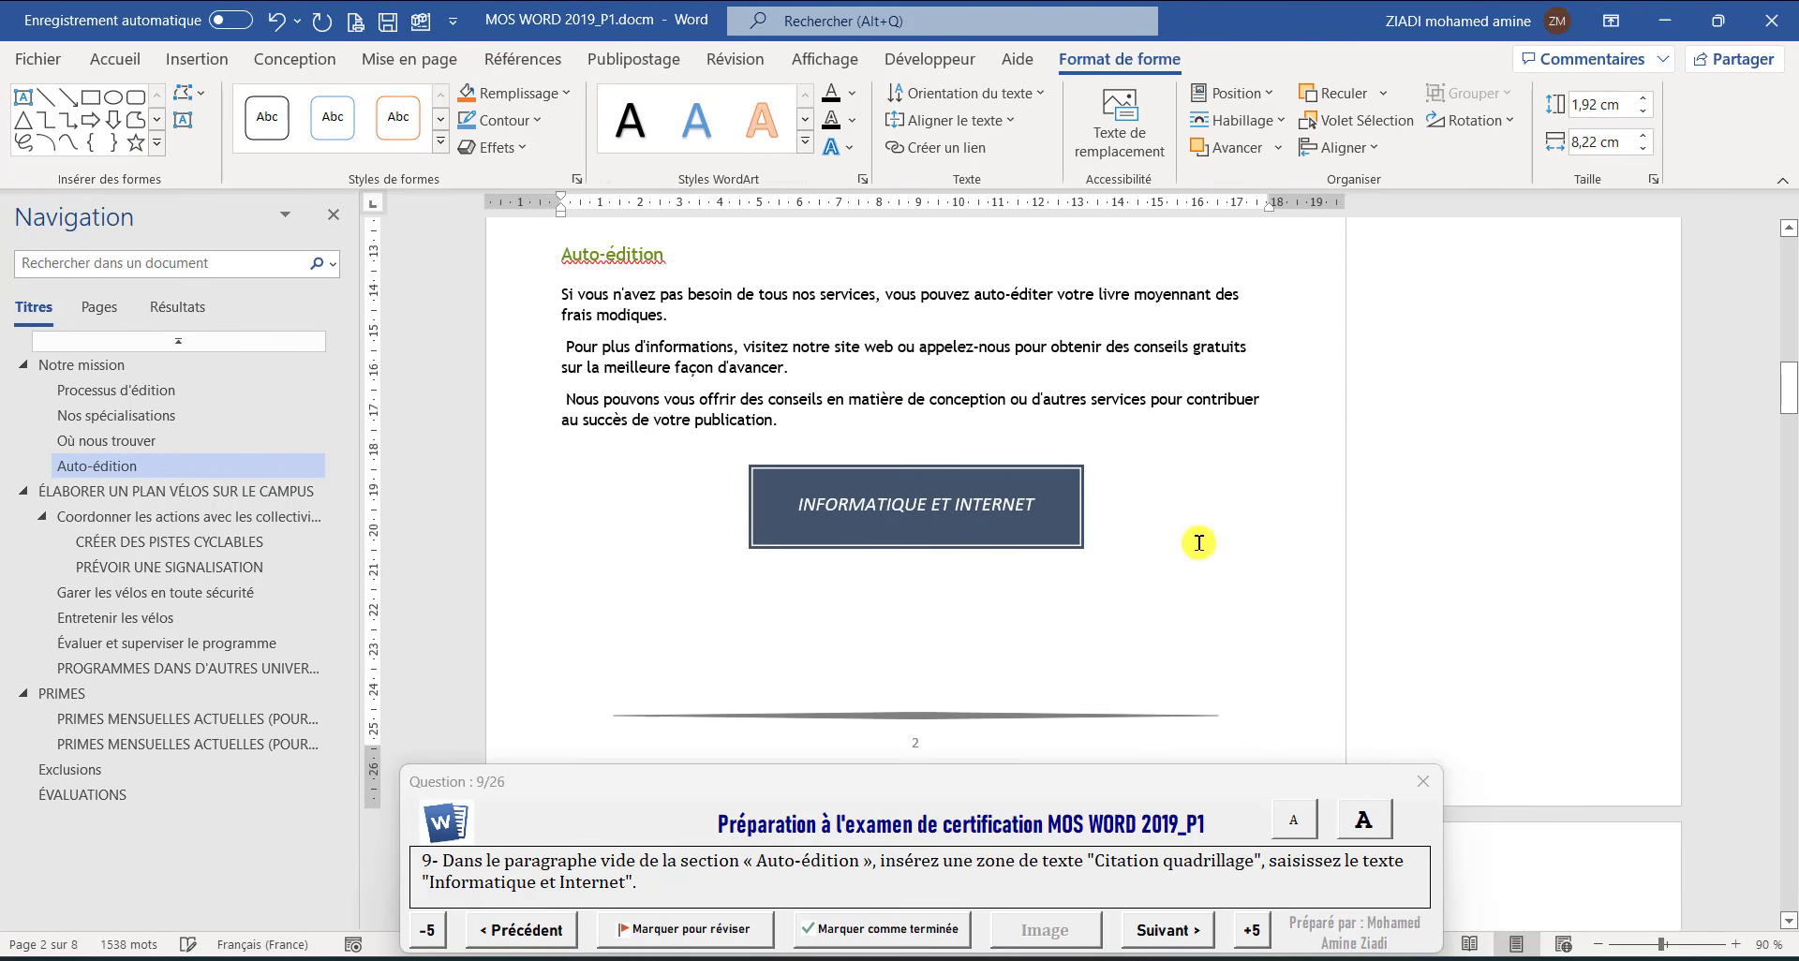
left_click(1166, 927)
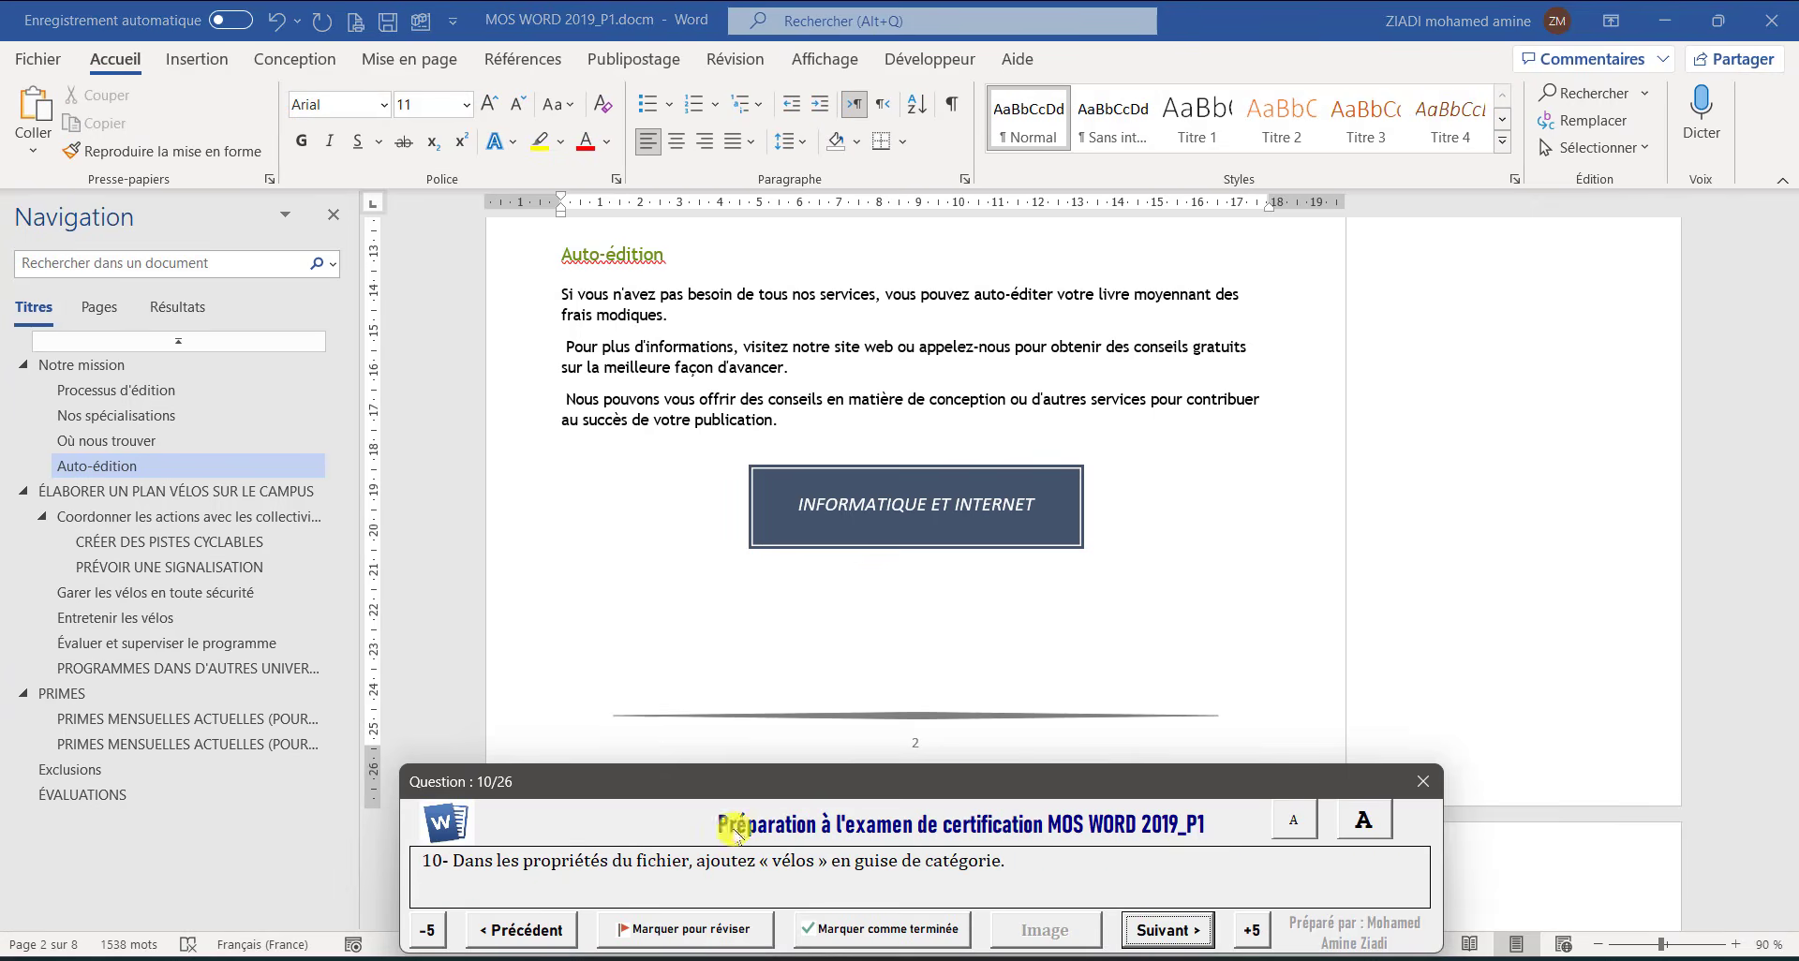
Add « vélos » as the category in the file's properties, and advance to question 11
double_click(792, 859)
key("ctrl+c")
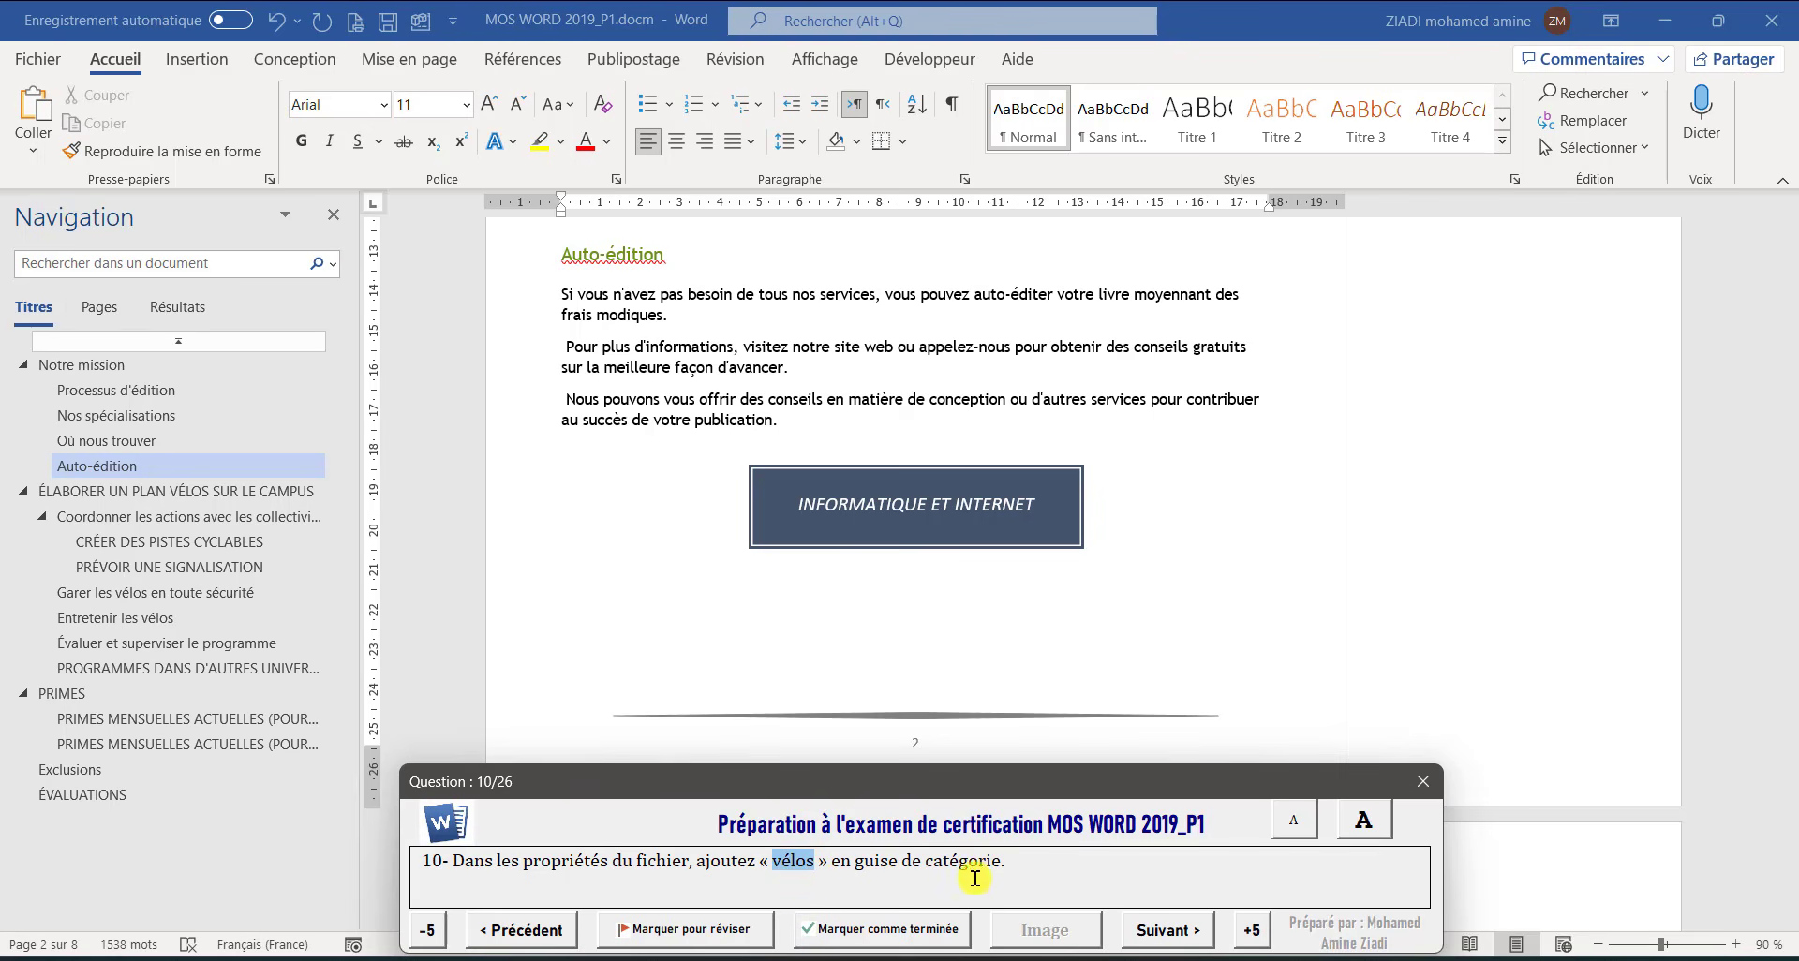
left_click(28, 61)
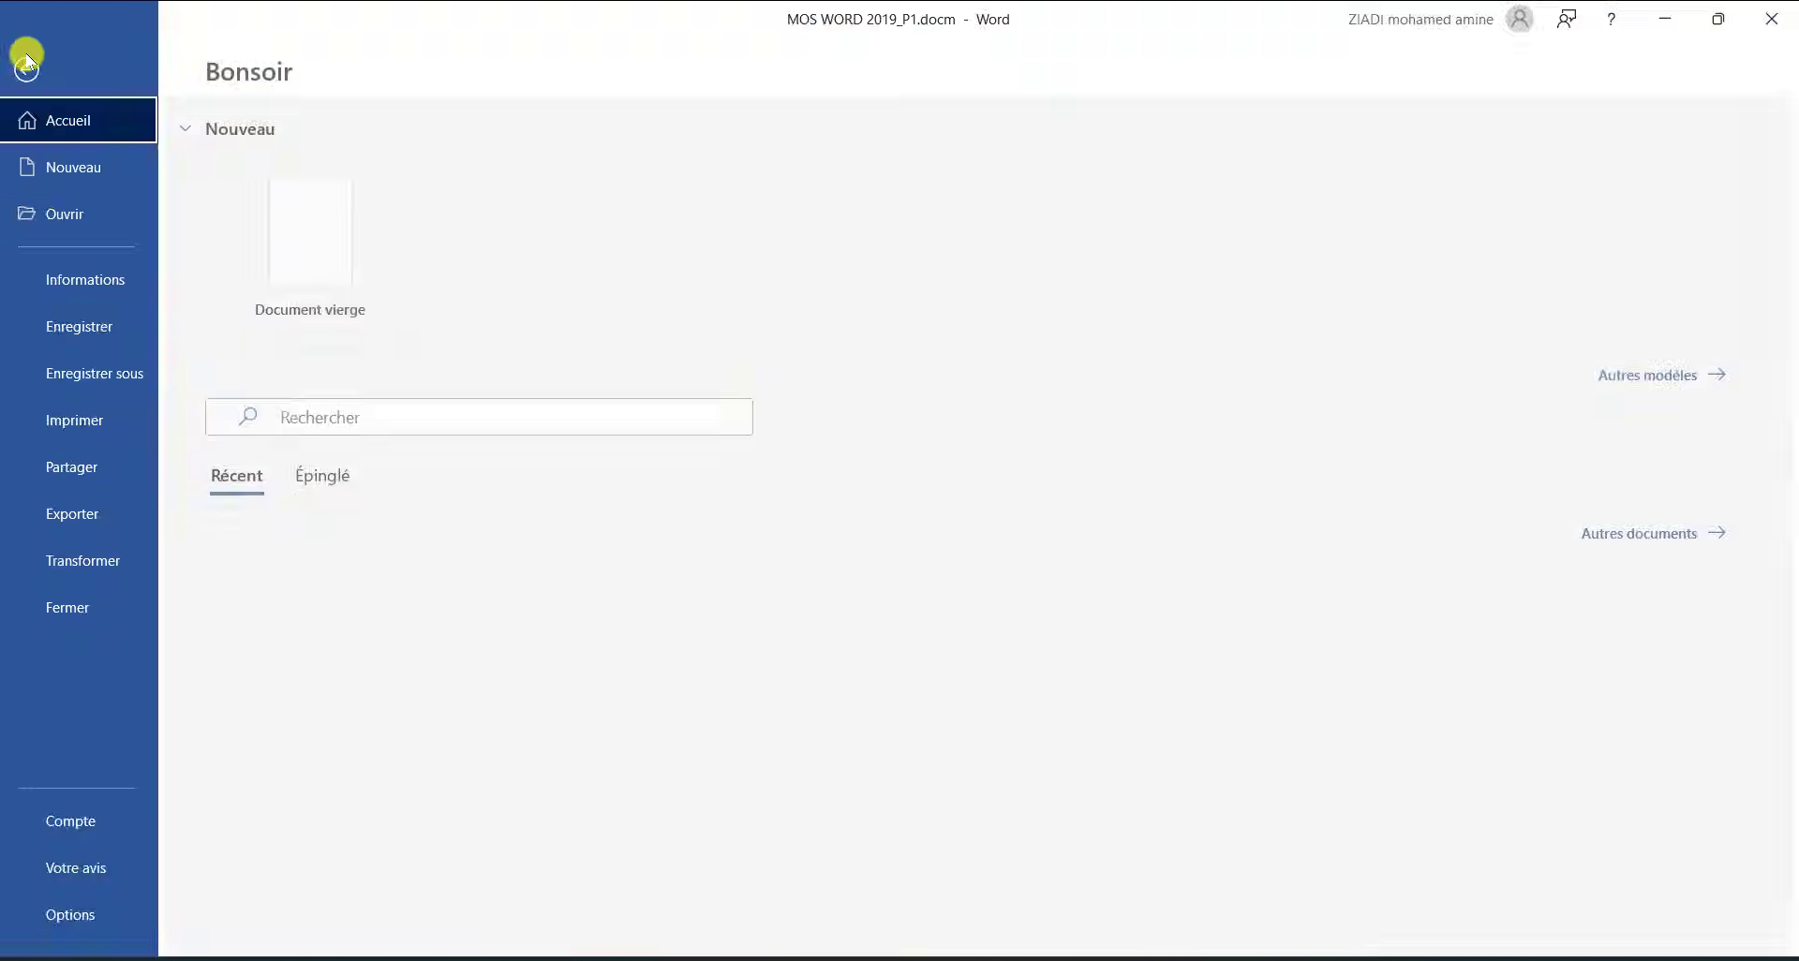
left_click(85, 279)
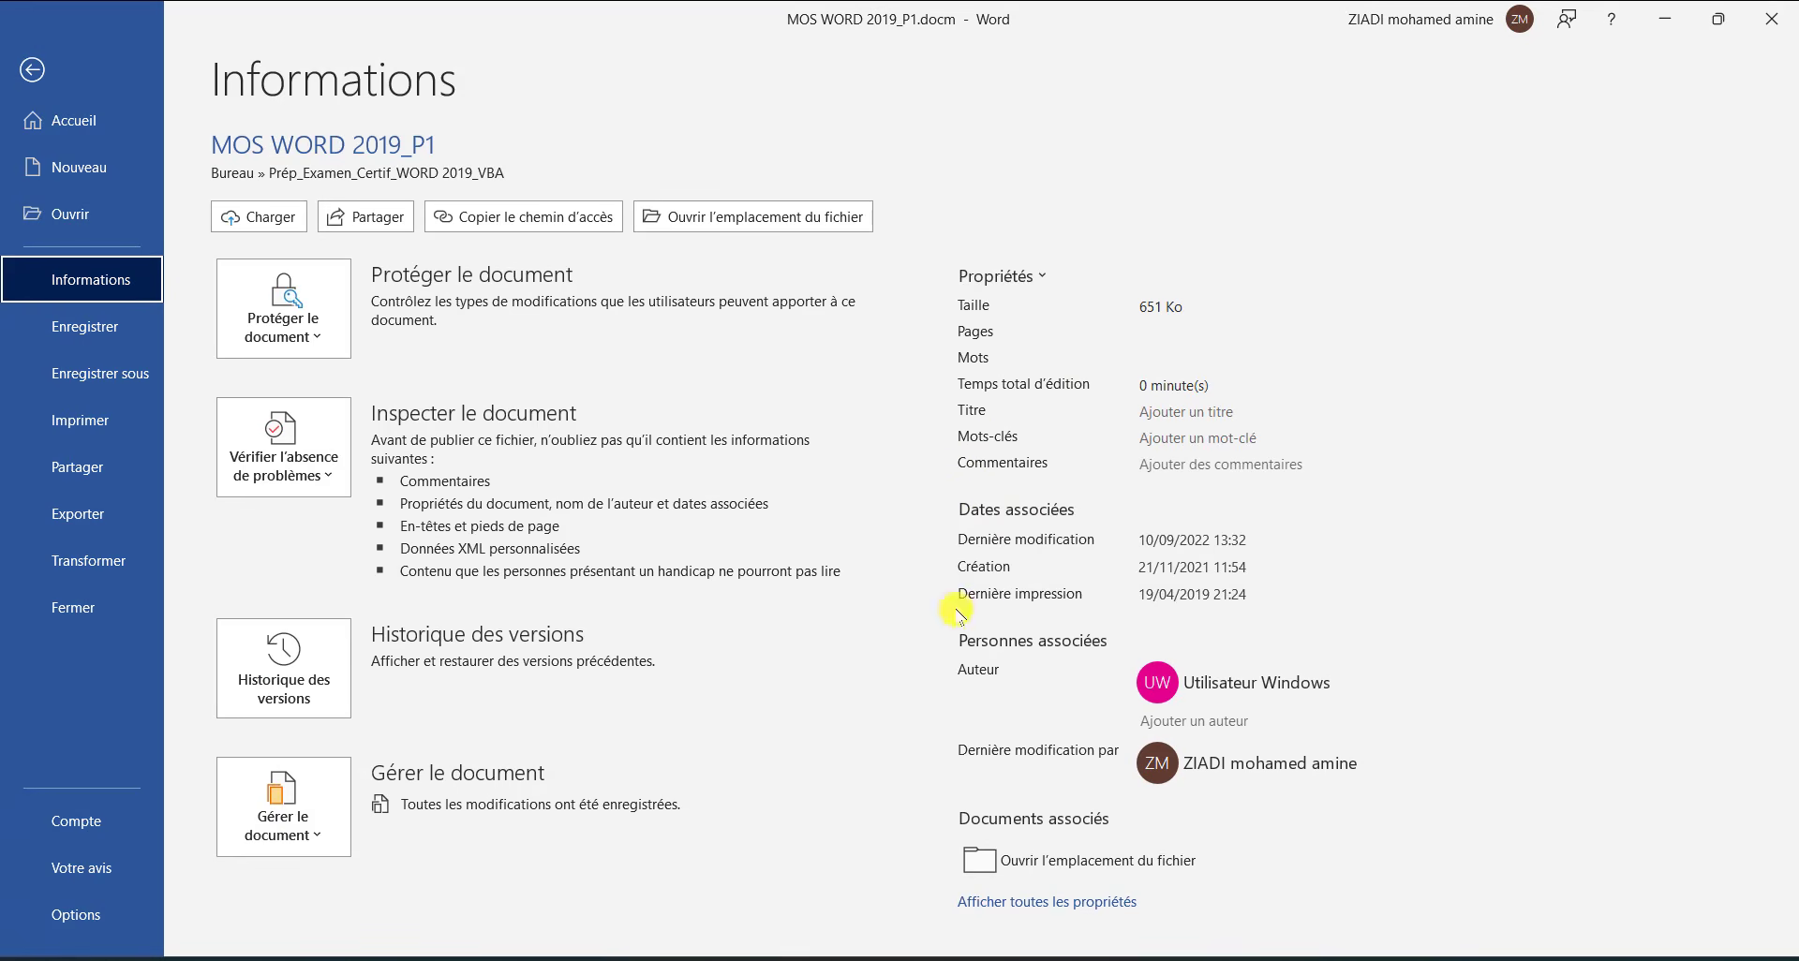
left_click(1043, 902)
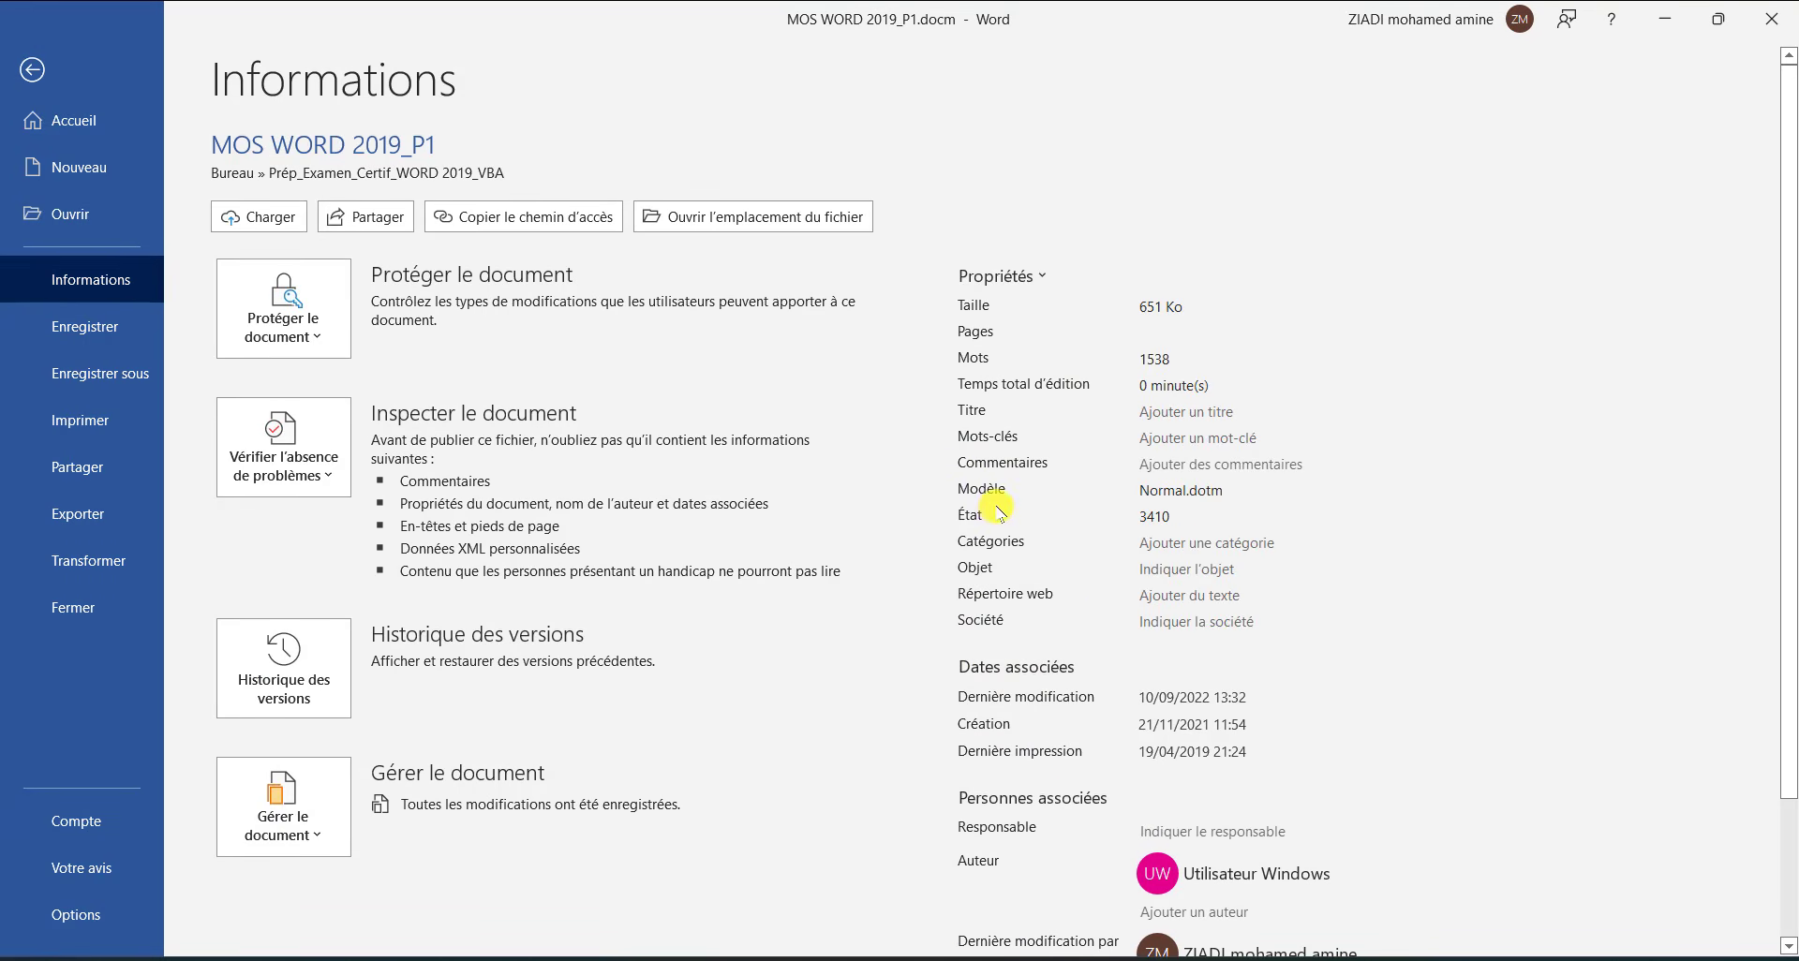
left_click(1145, 548)
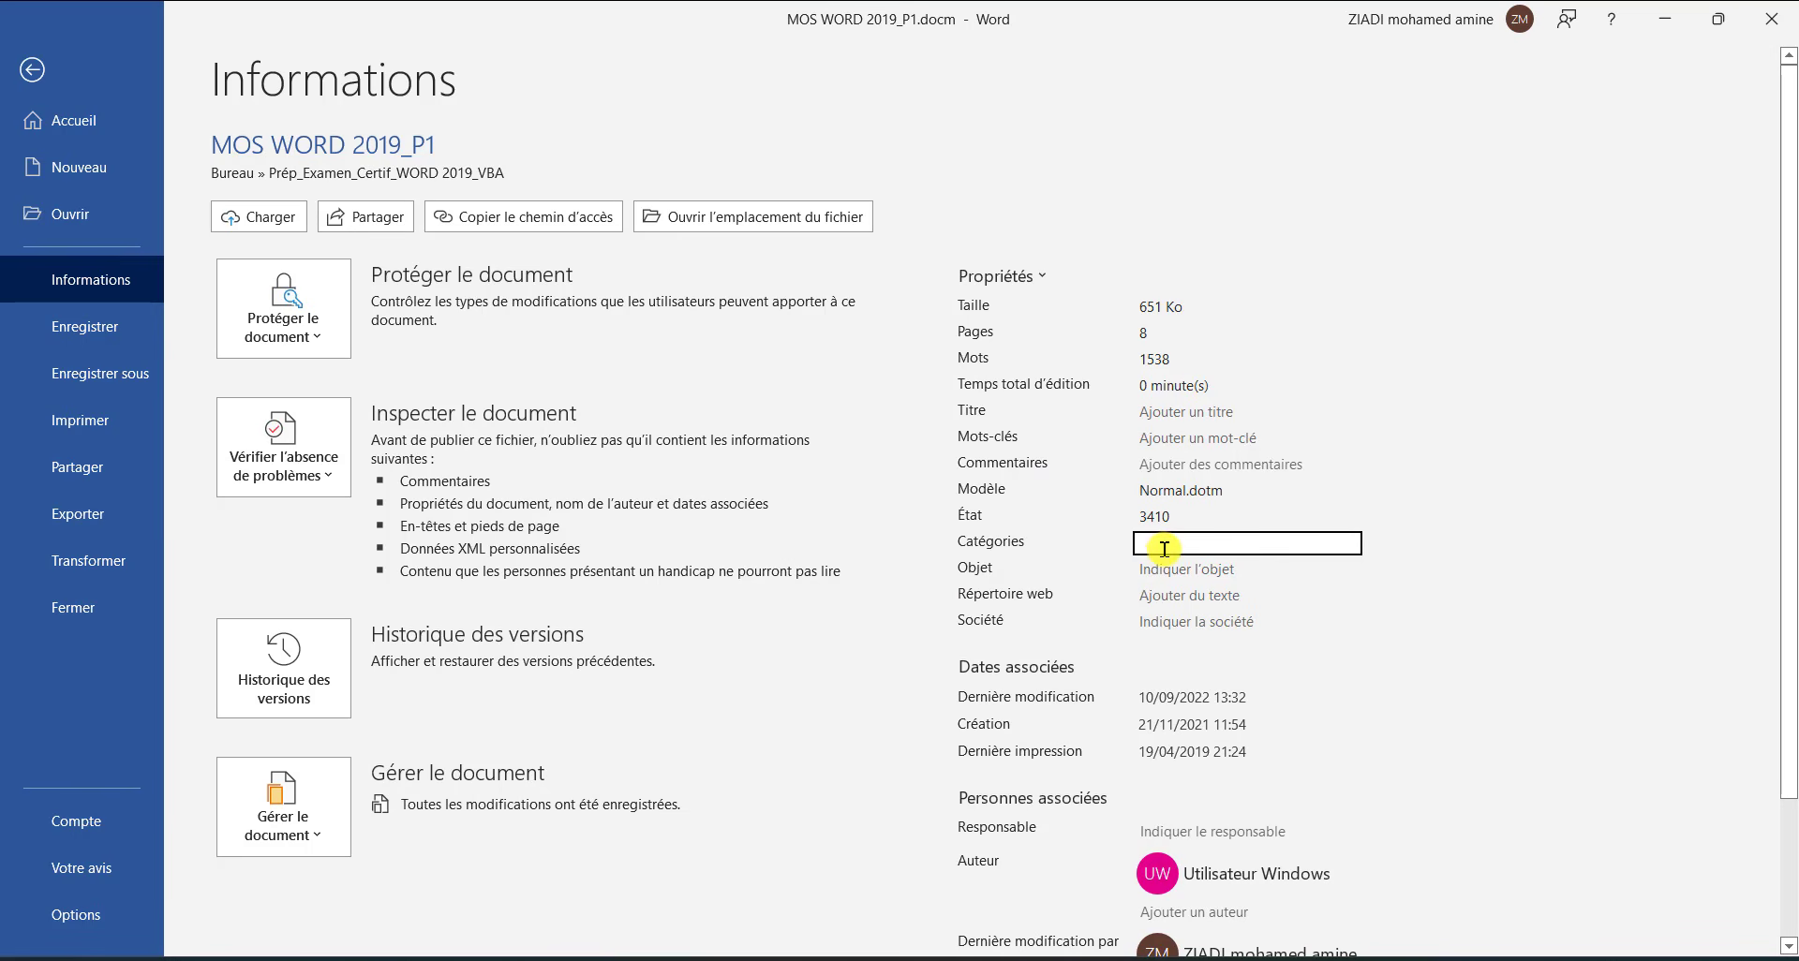
right_click(1163, 548)
left_click(1200, 620)
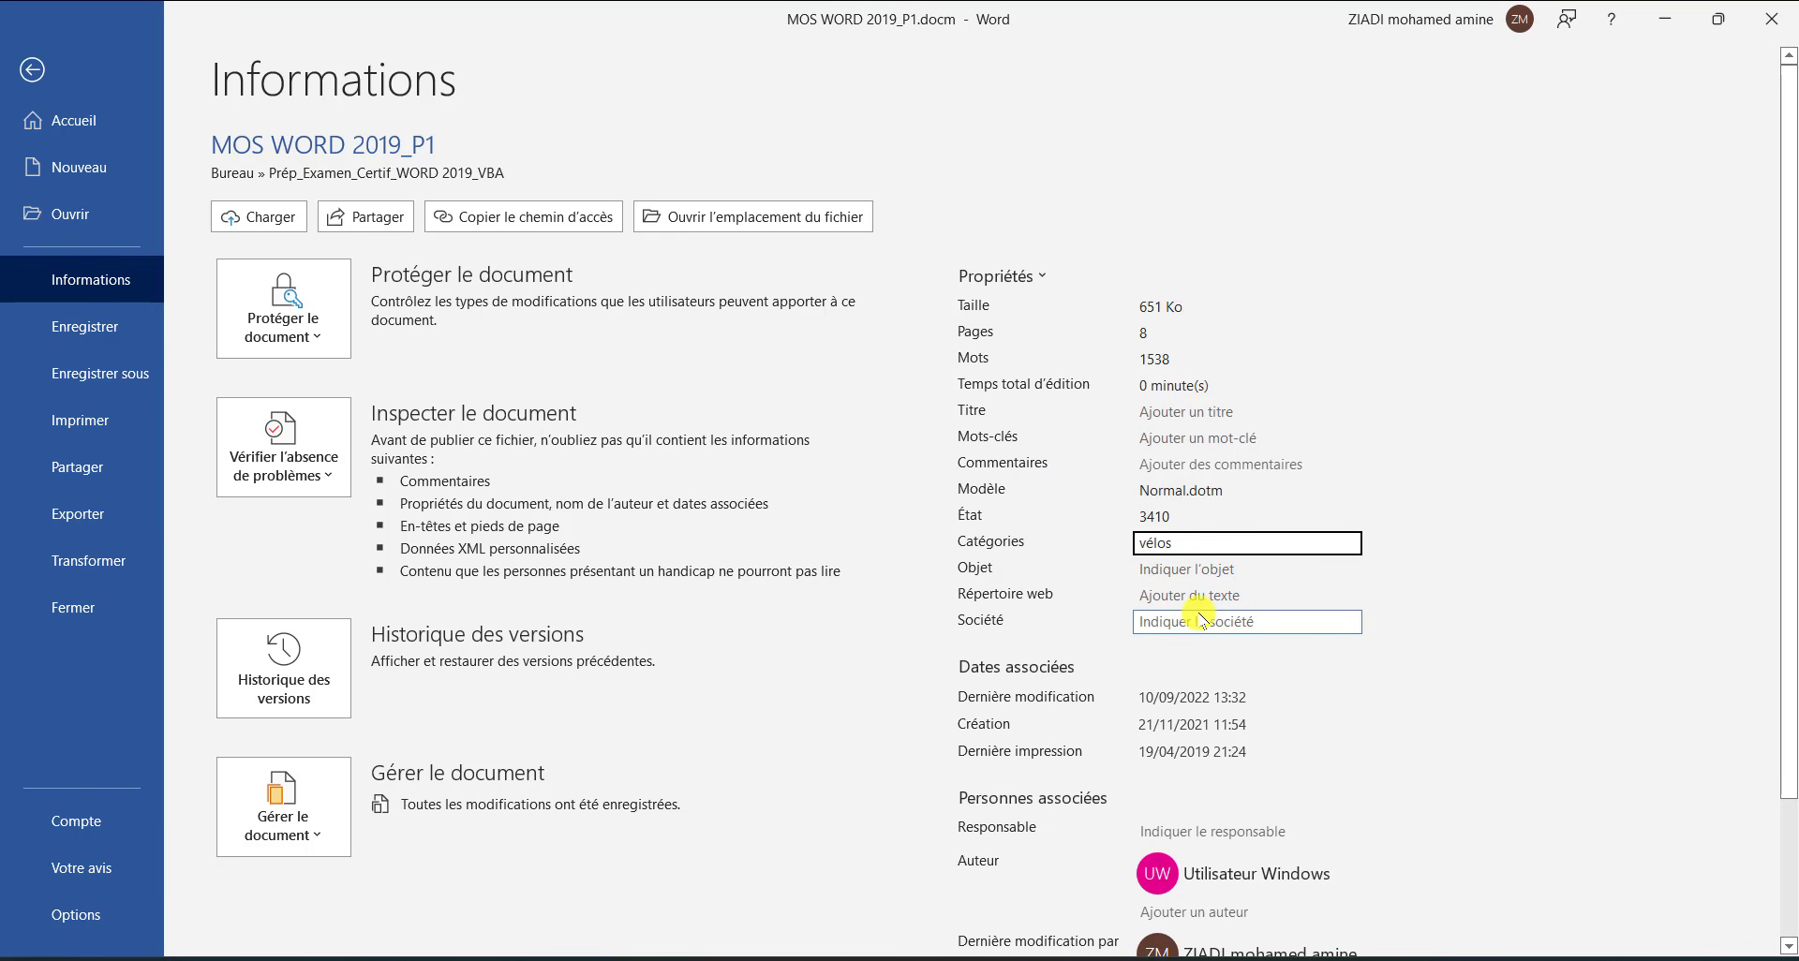
left_click(32, 70)
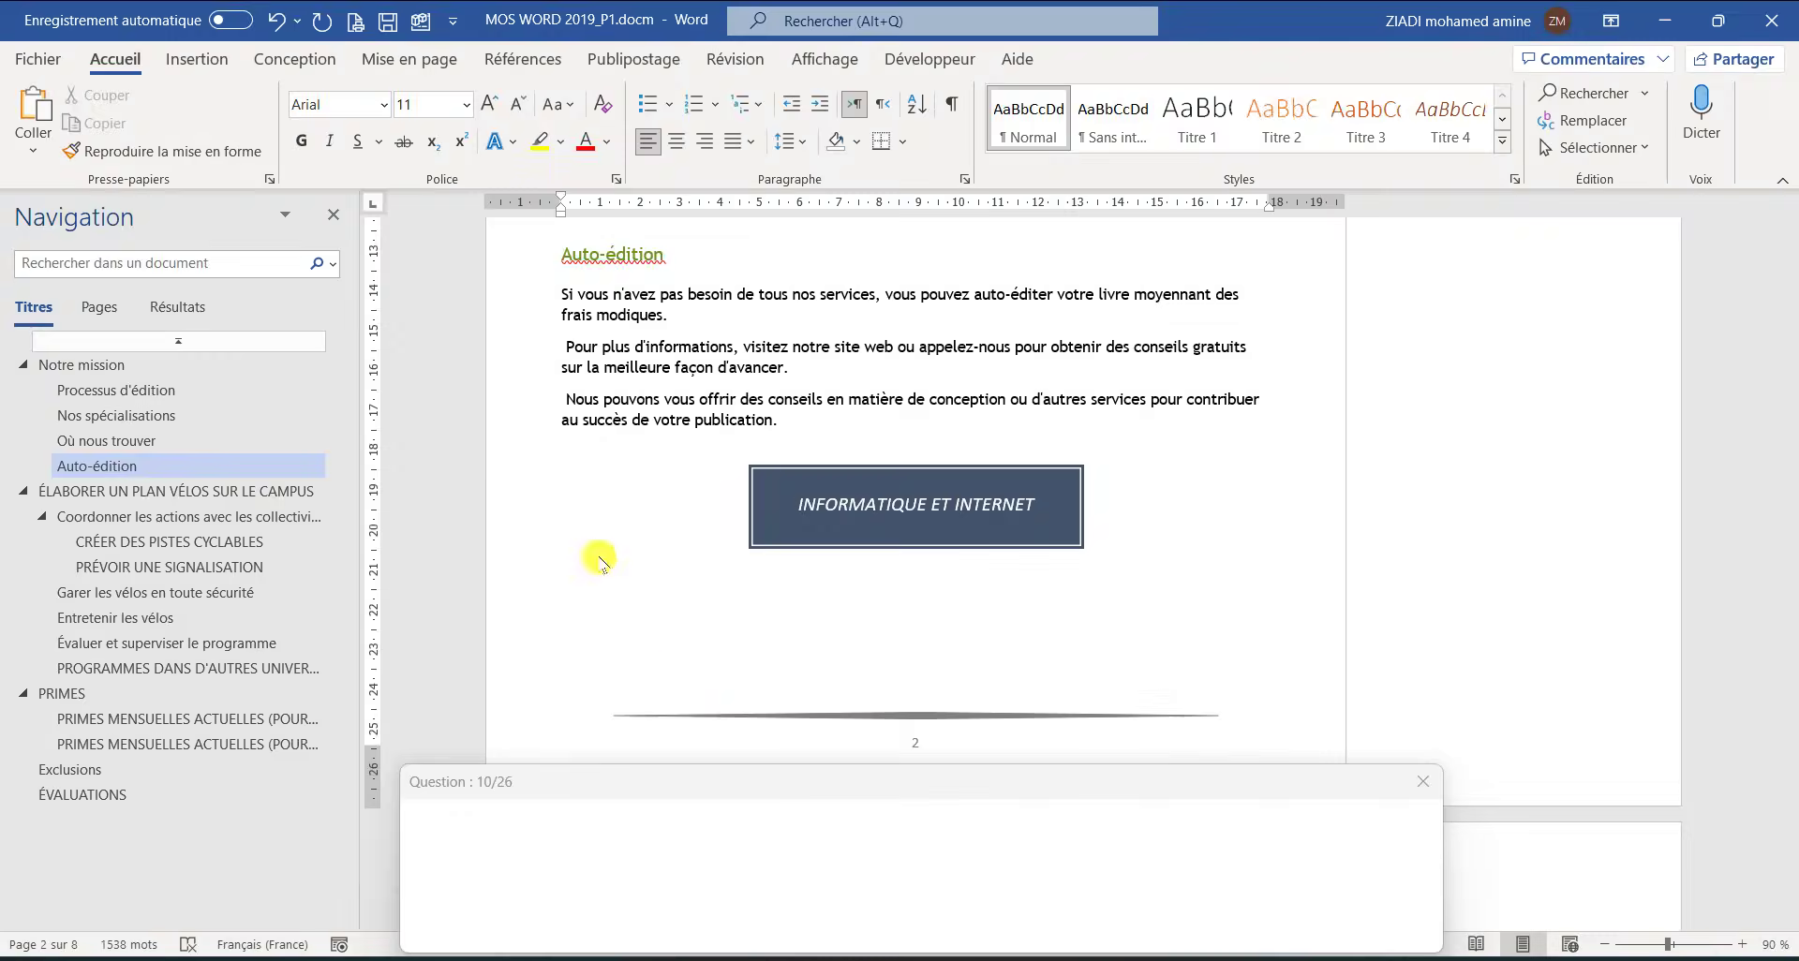
left_click(1191, 937)
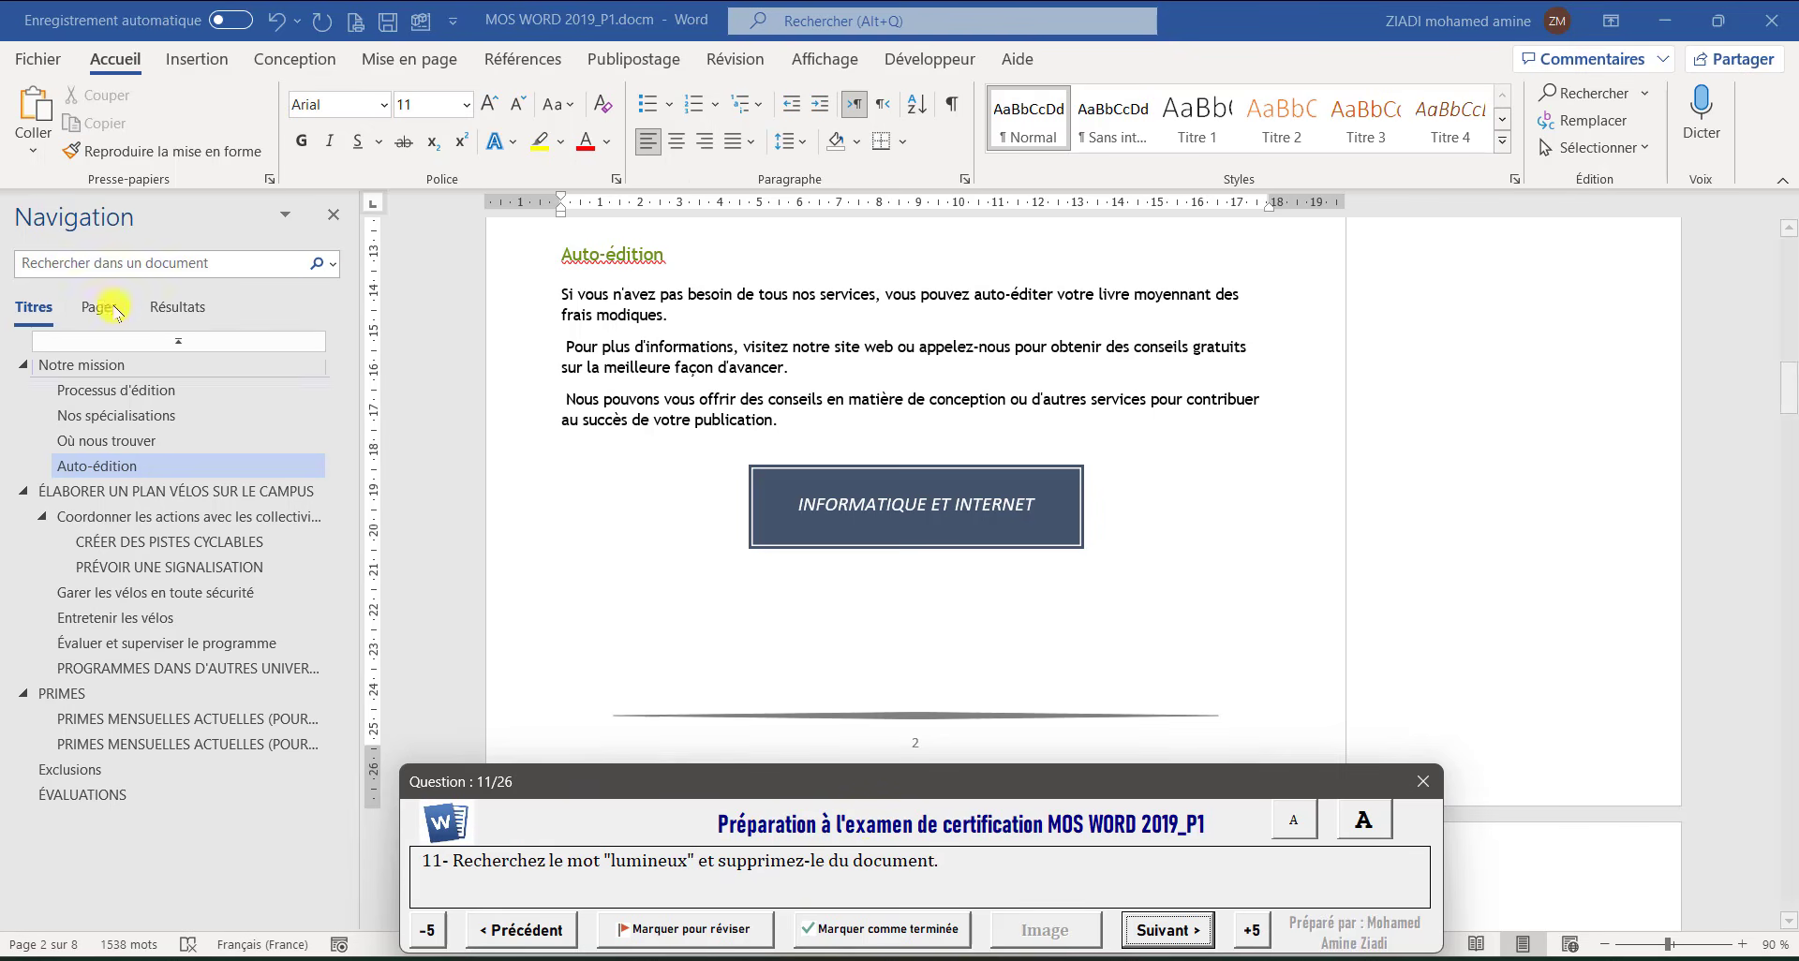
Find the word "lumineux" in the document, delete it, and advance to question 12
key("ctrl+f")
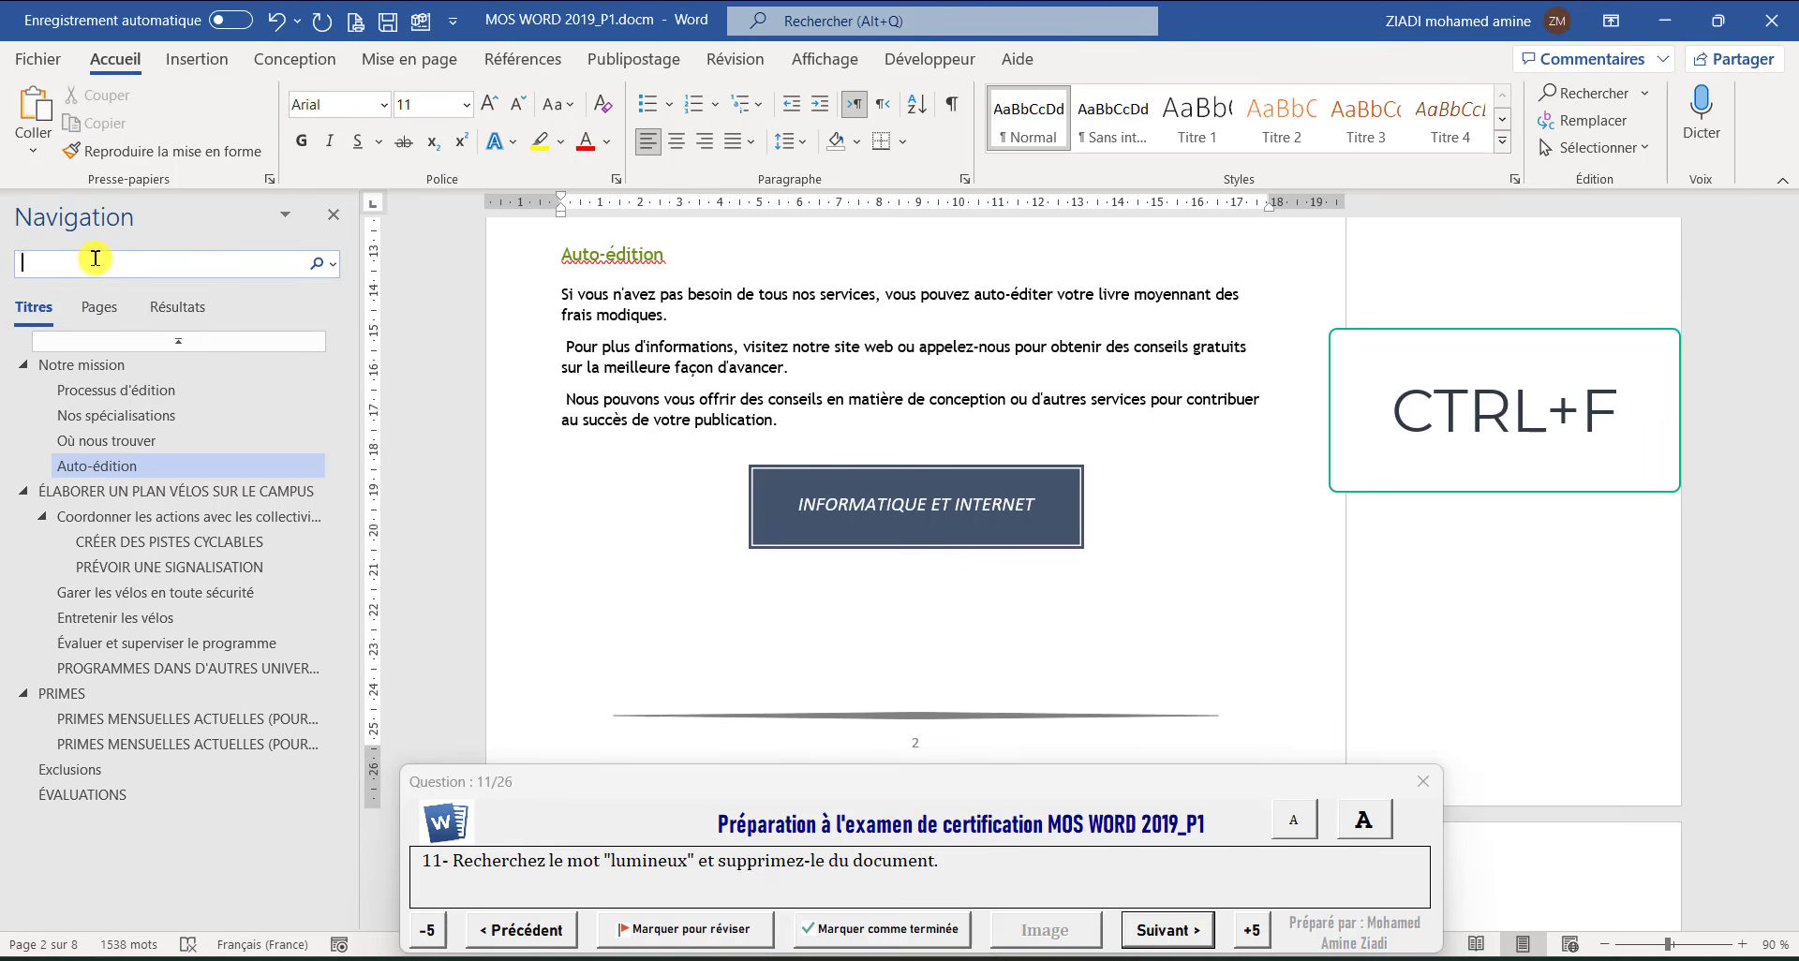
double_click(660, 862)
key("ctrl+c")
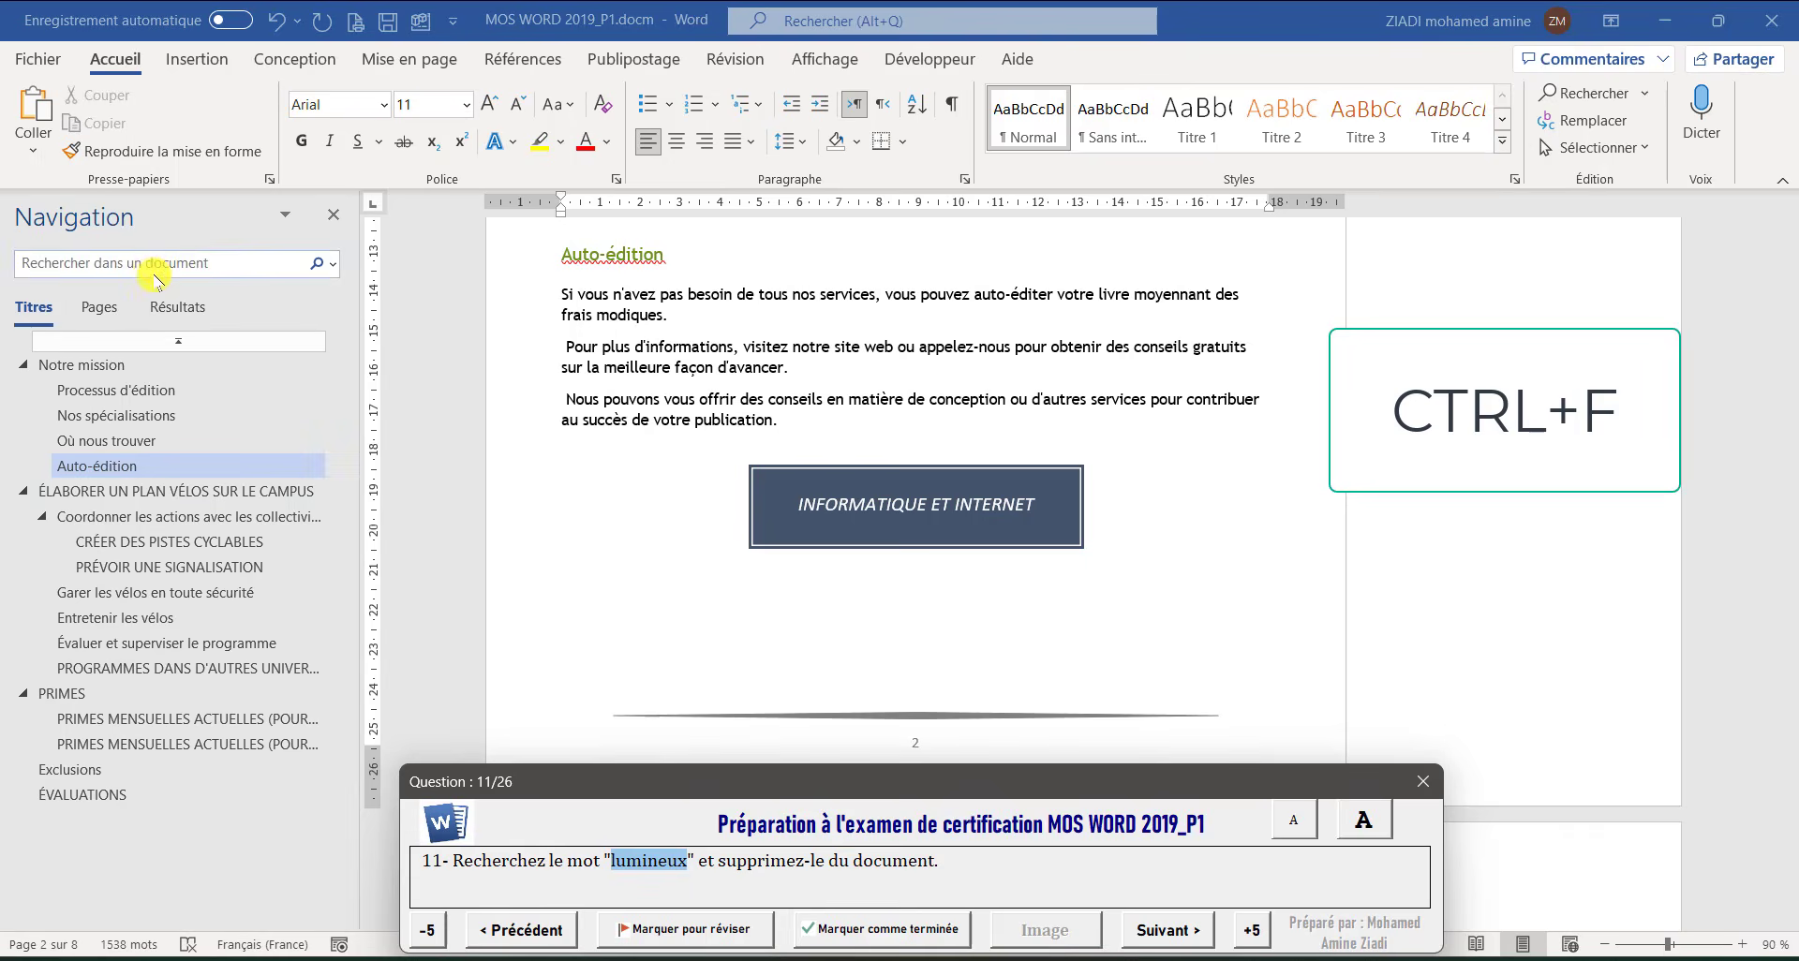
left_click(150, 266)
key("ctrl+v")
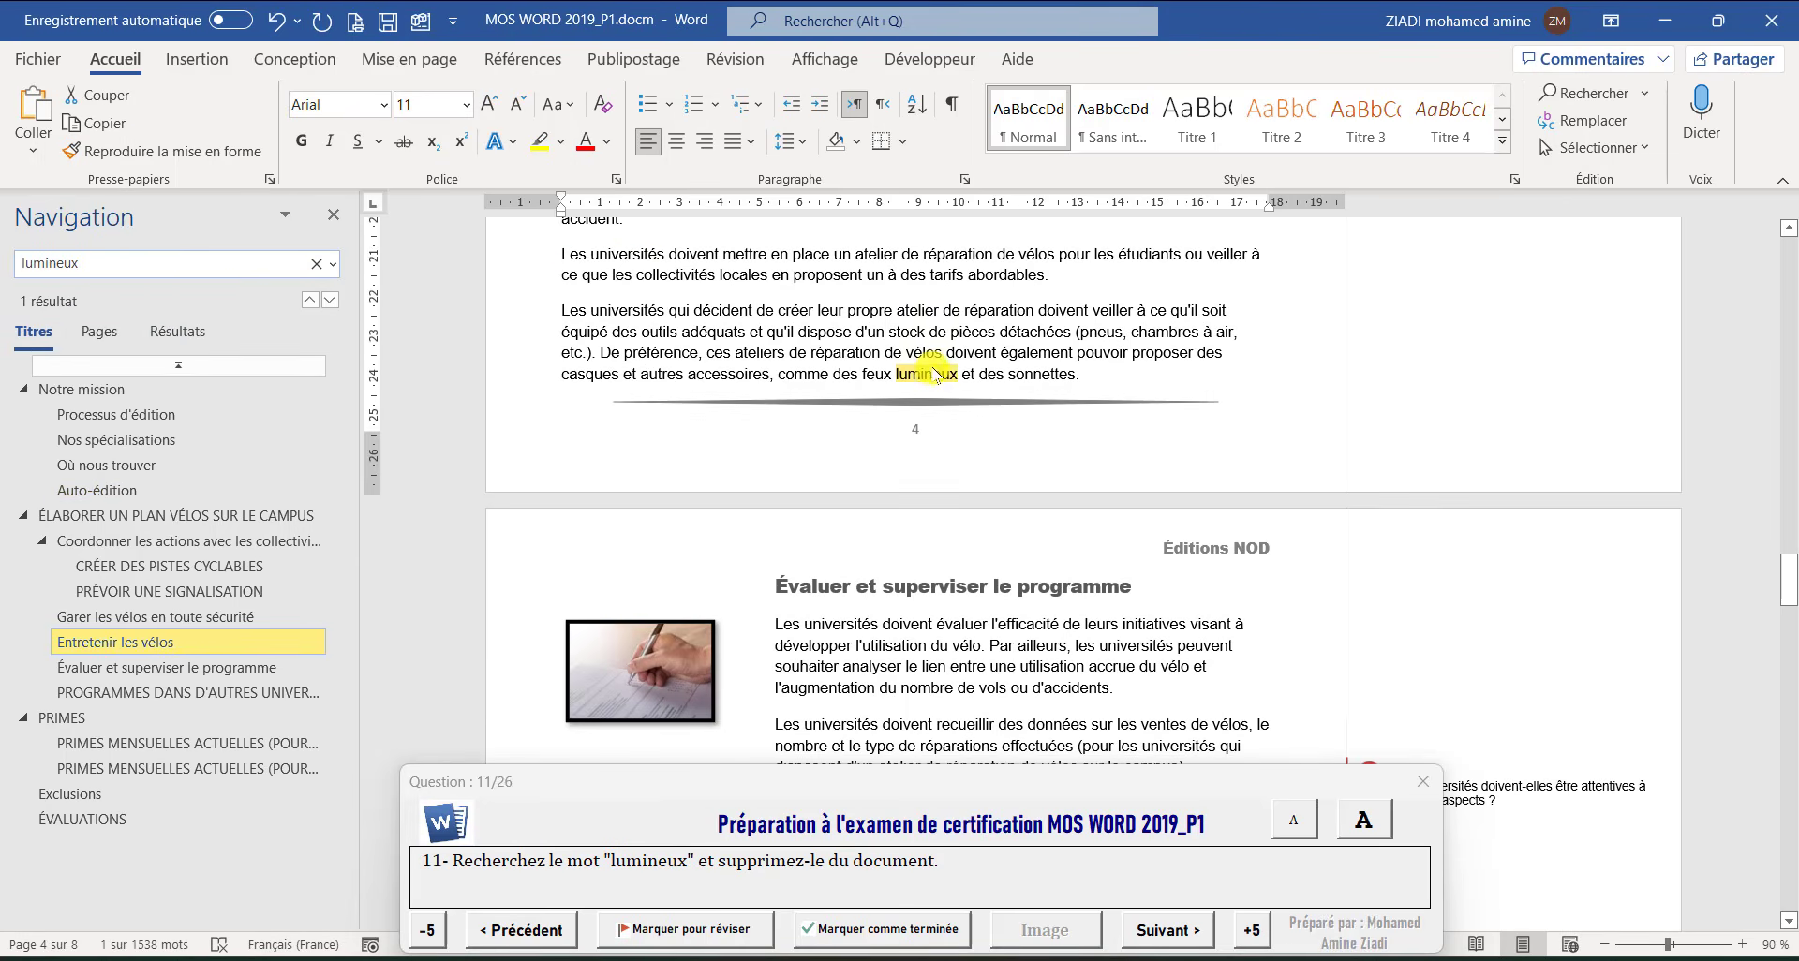
double_click(928, 374)
key("Delete")
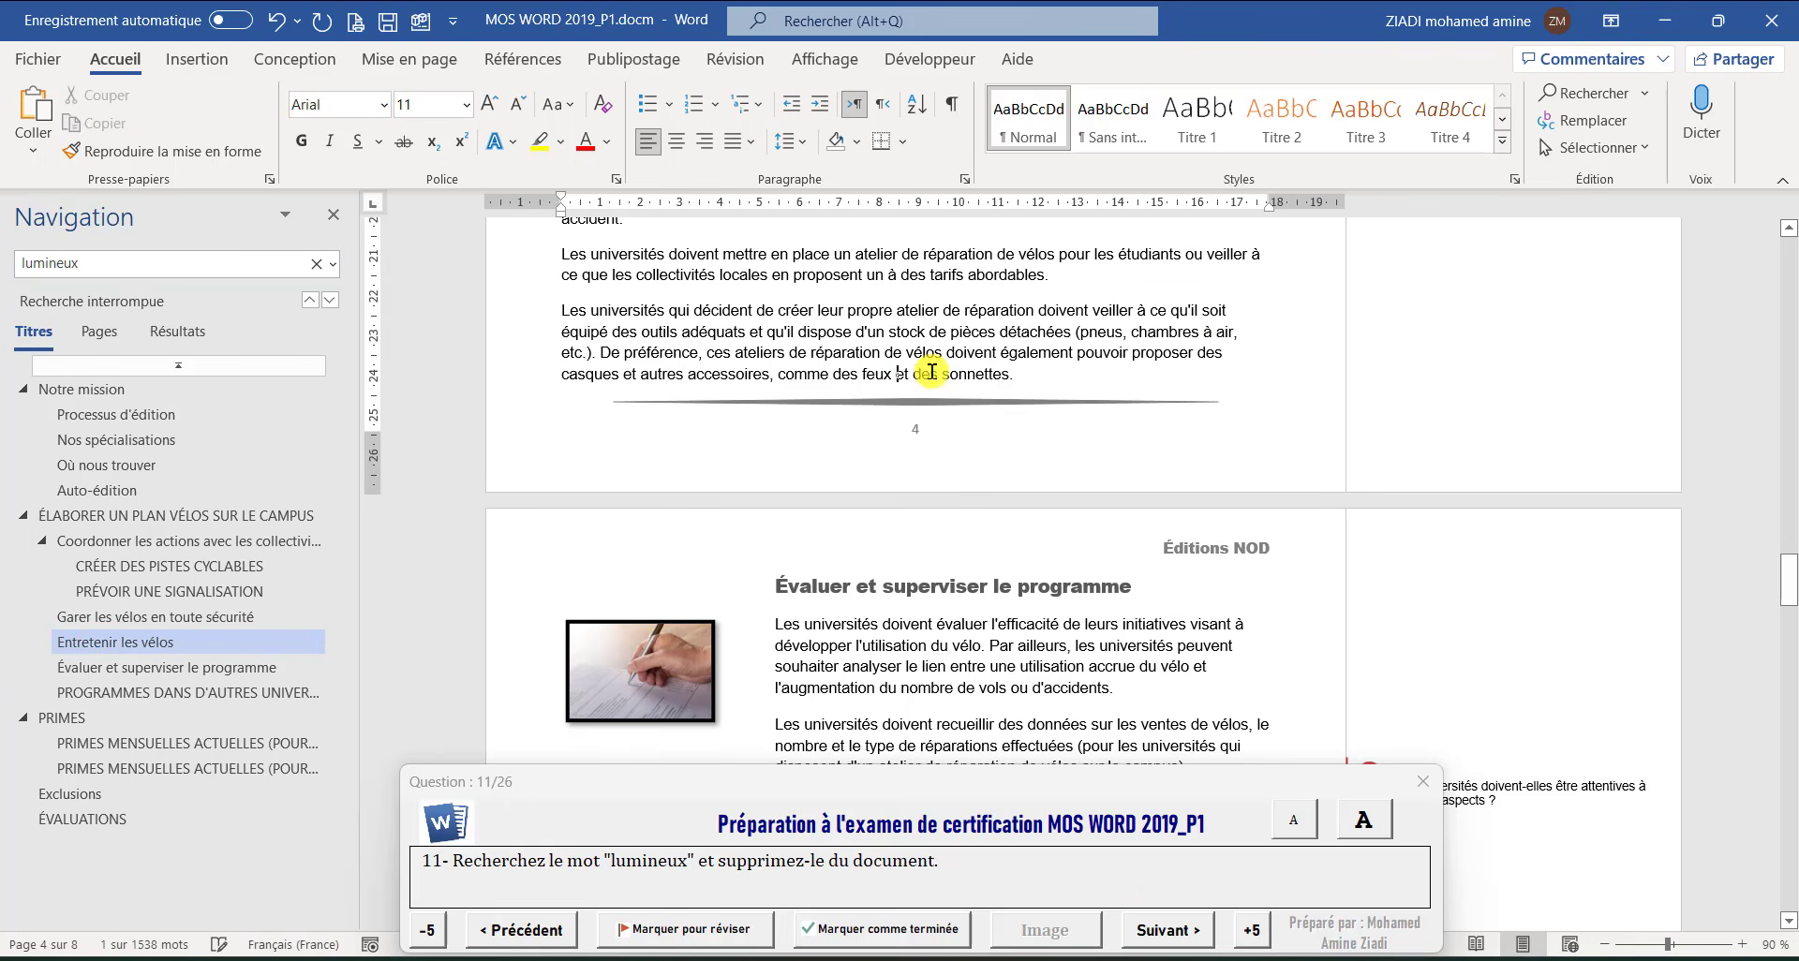
left_click(1167, 929)
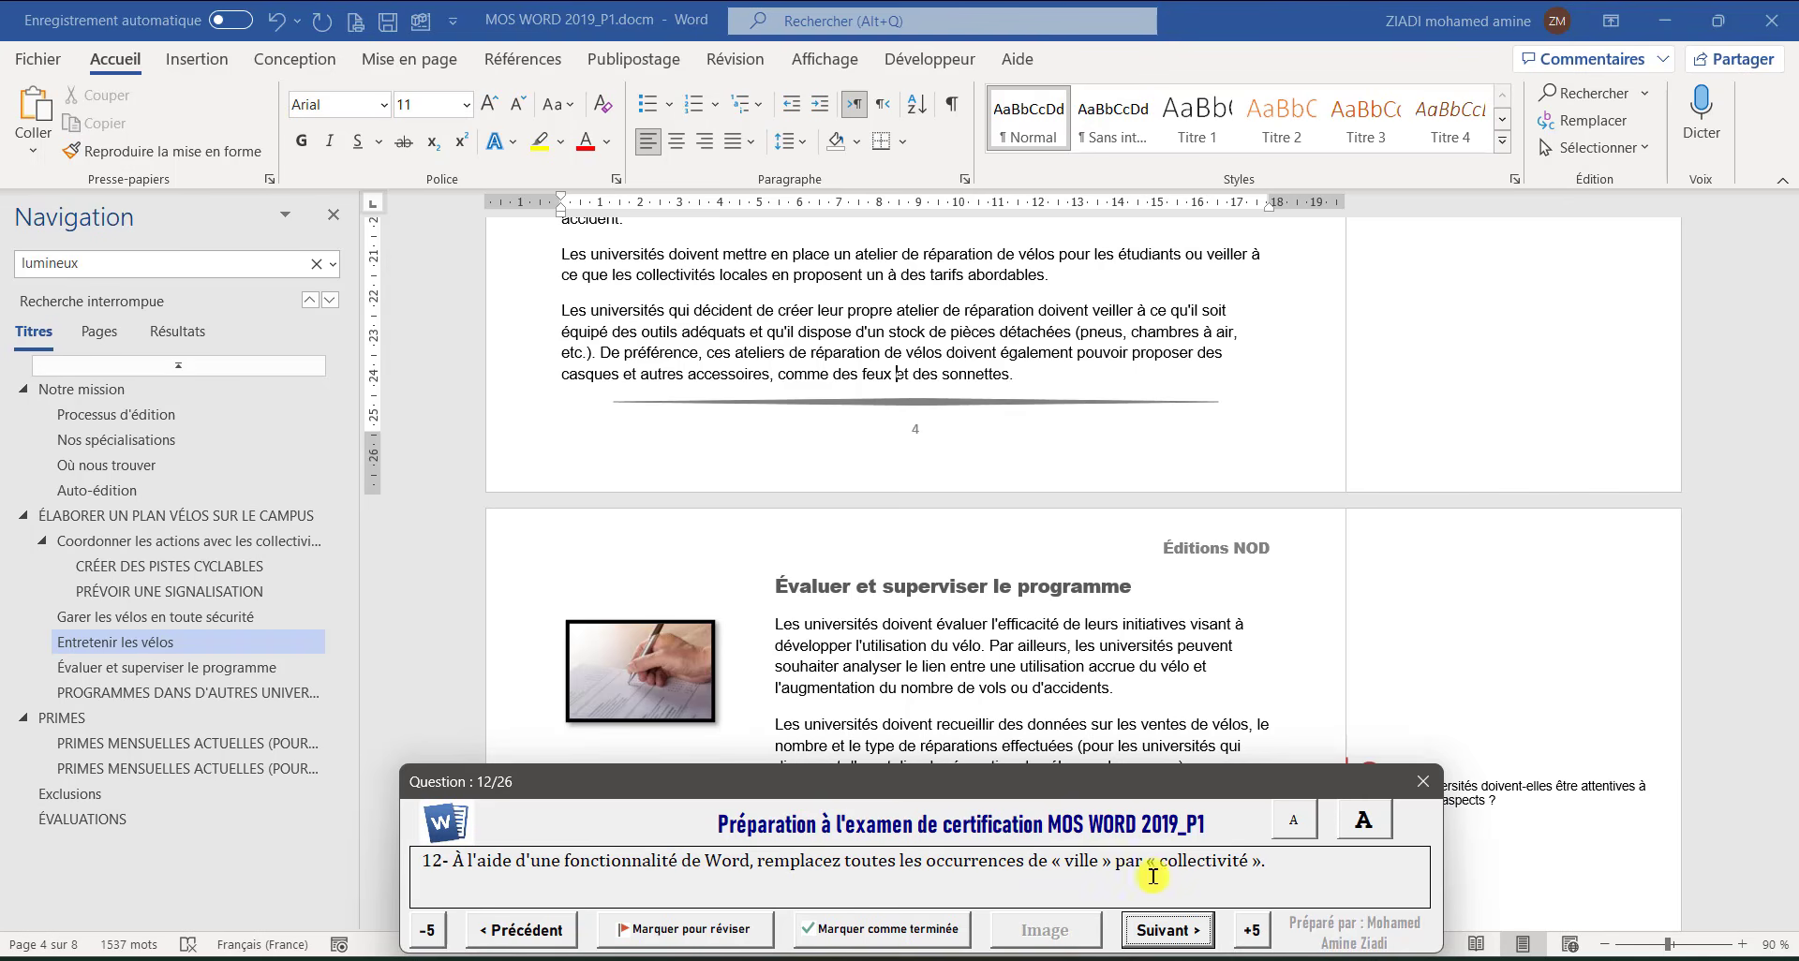
Replace all occurrences of « ville » with « collectivité » throughout the document, and advance to question 13
double_click(1084, 862)
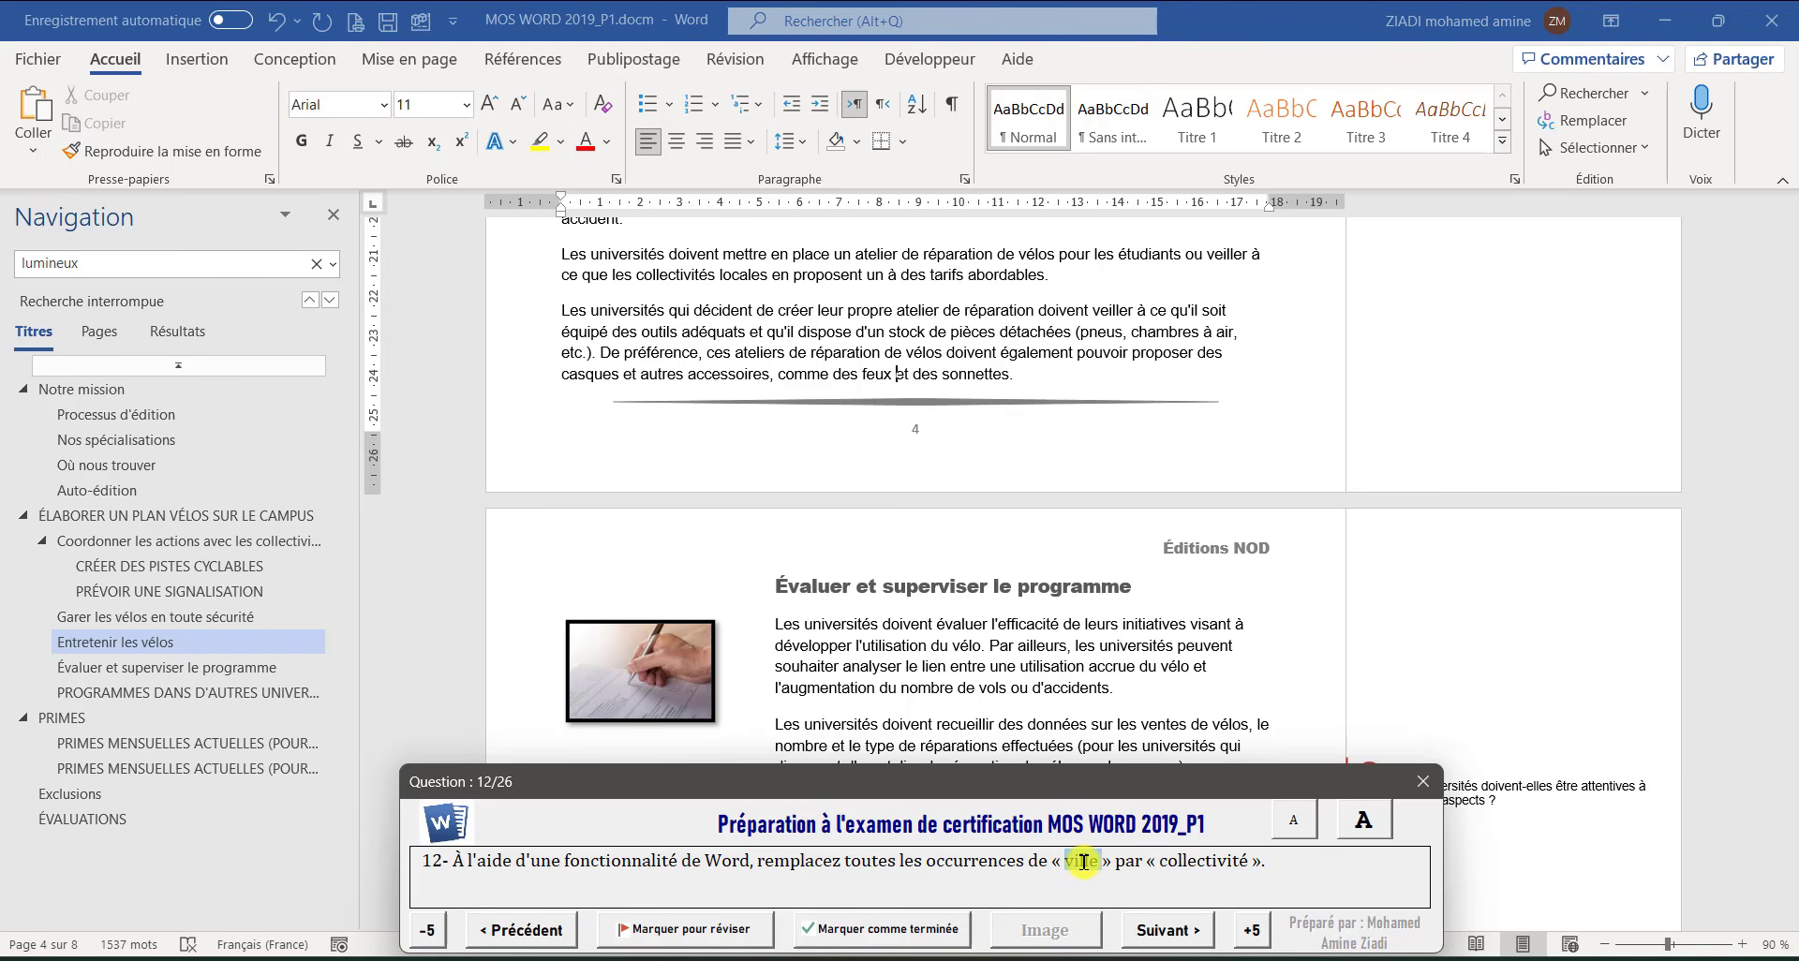
left_click(843, 332)
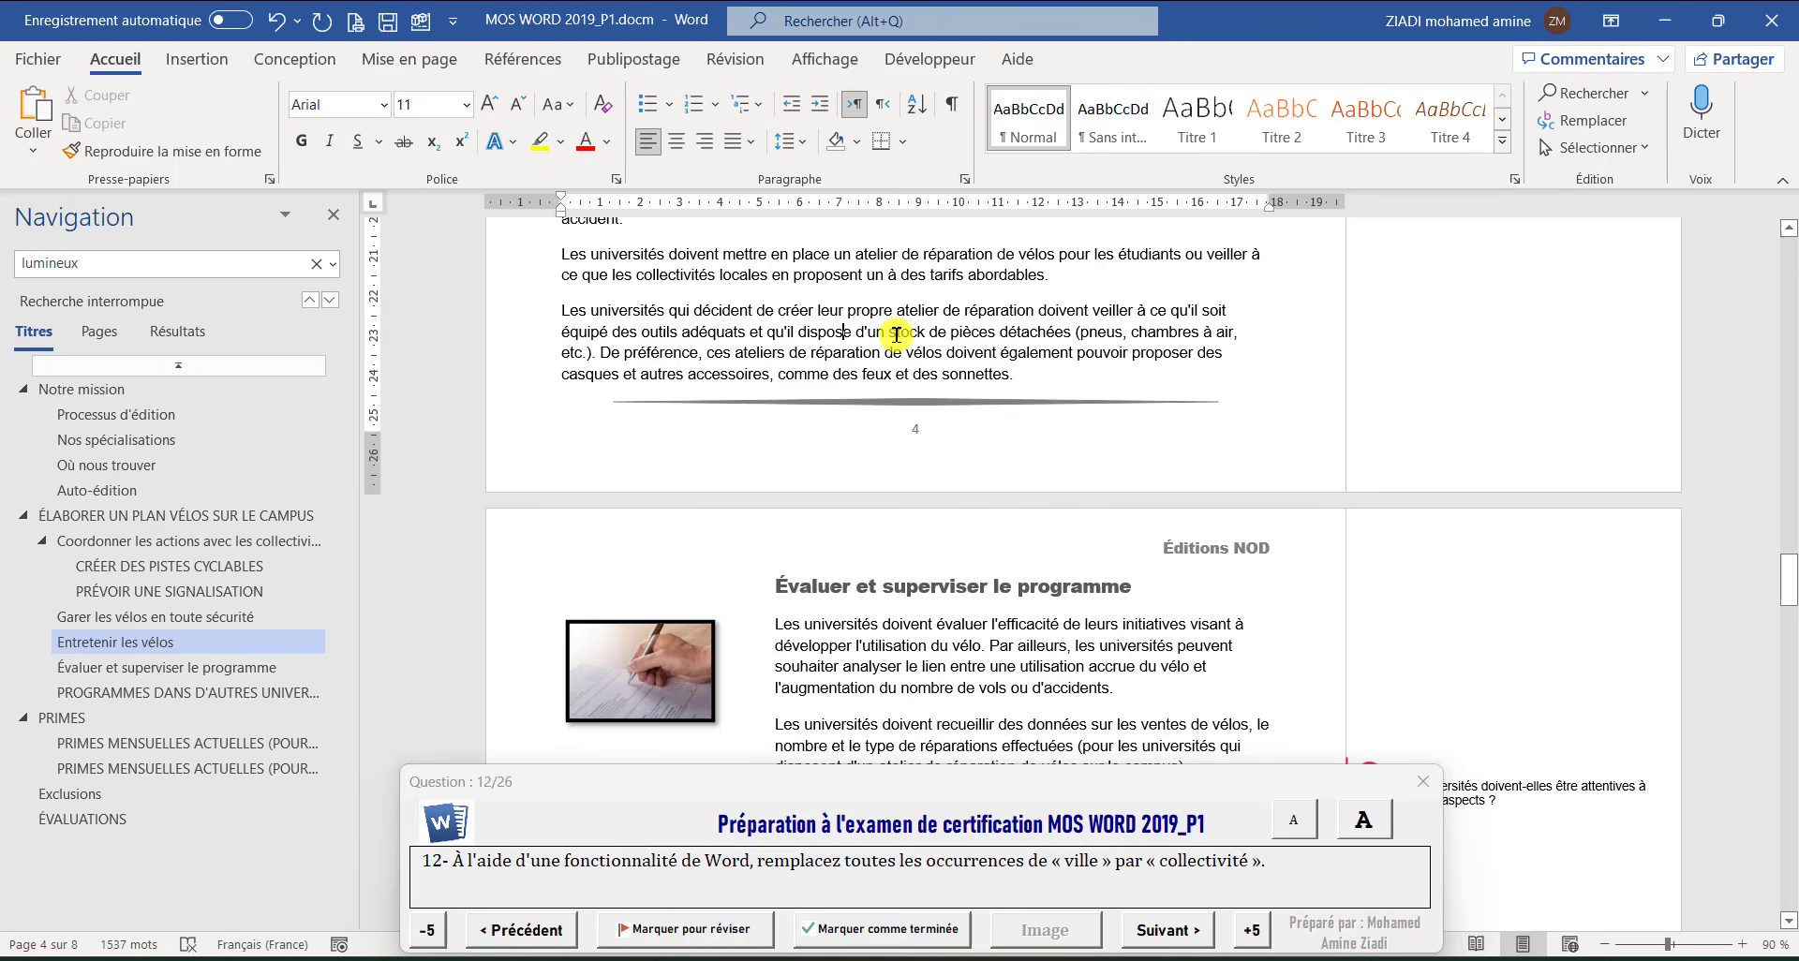
key("ctrl+h")
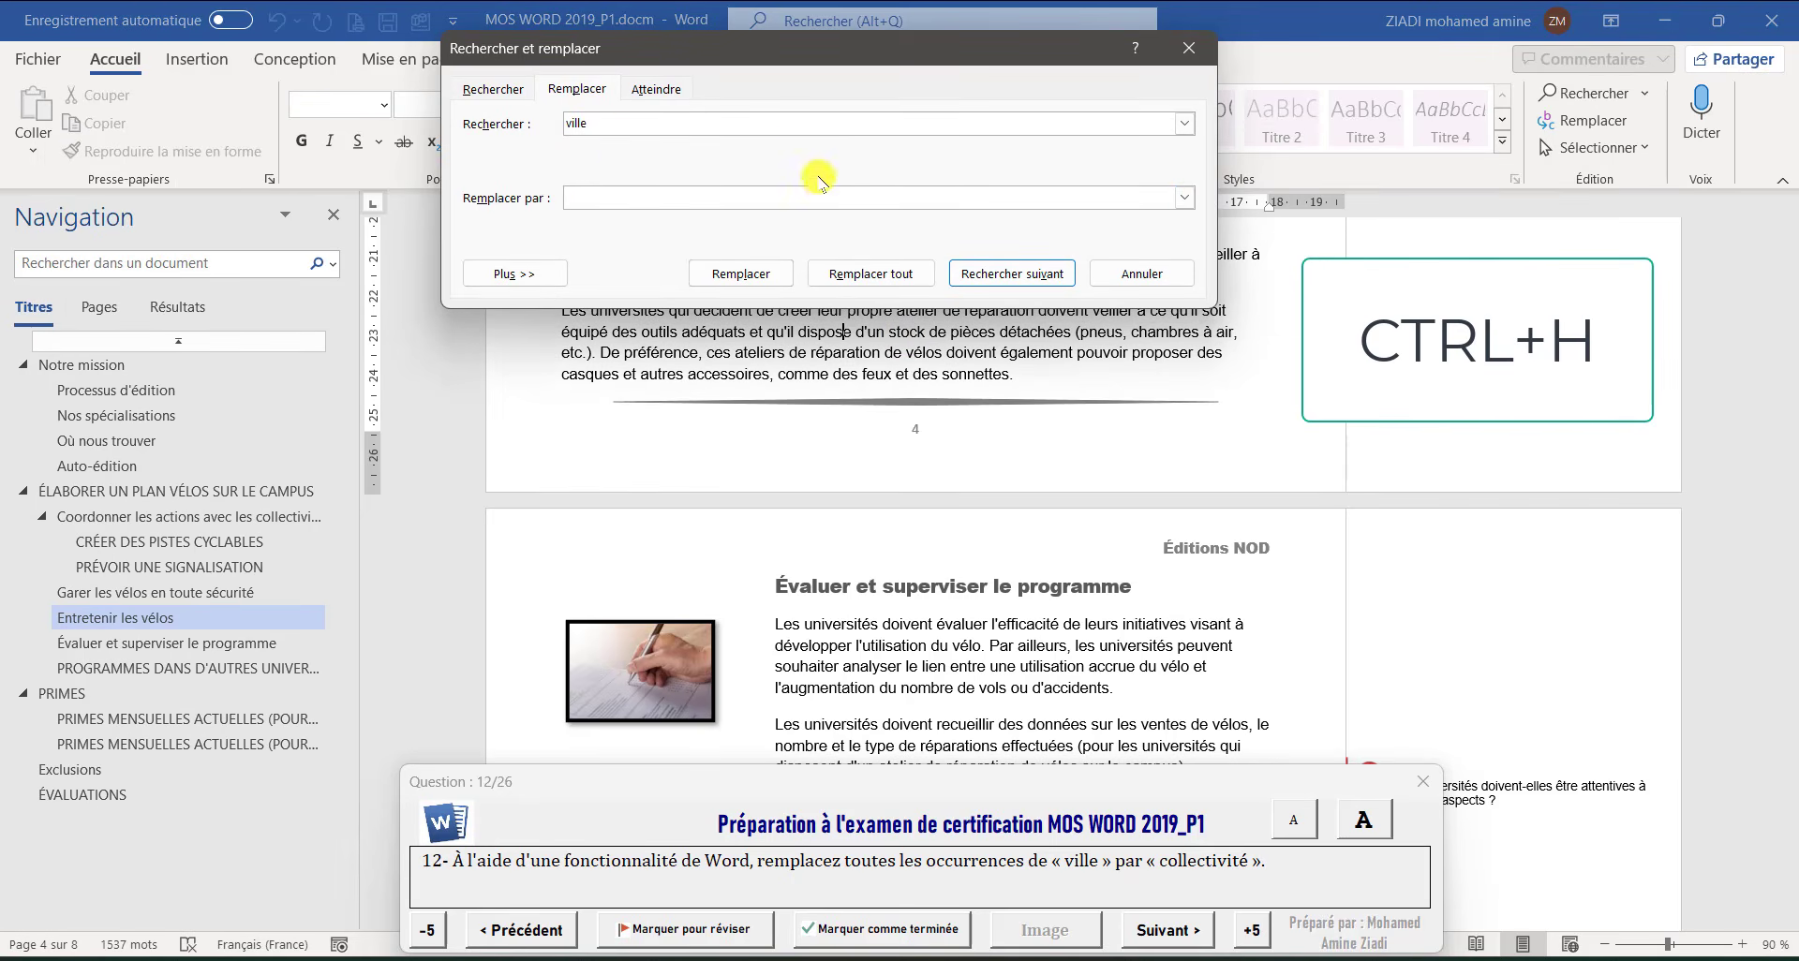
left_click(779, 193)
double_click(1179, 860)
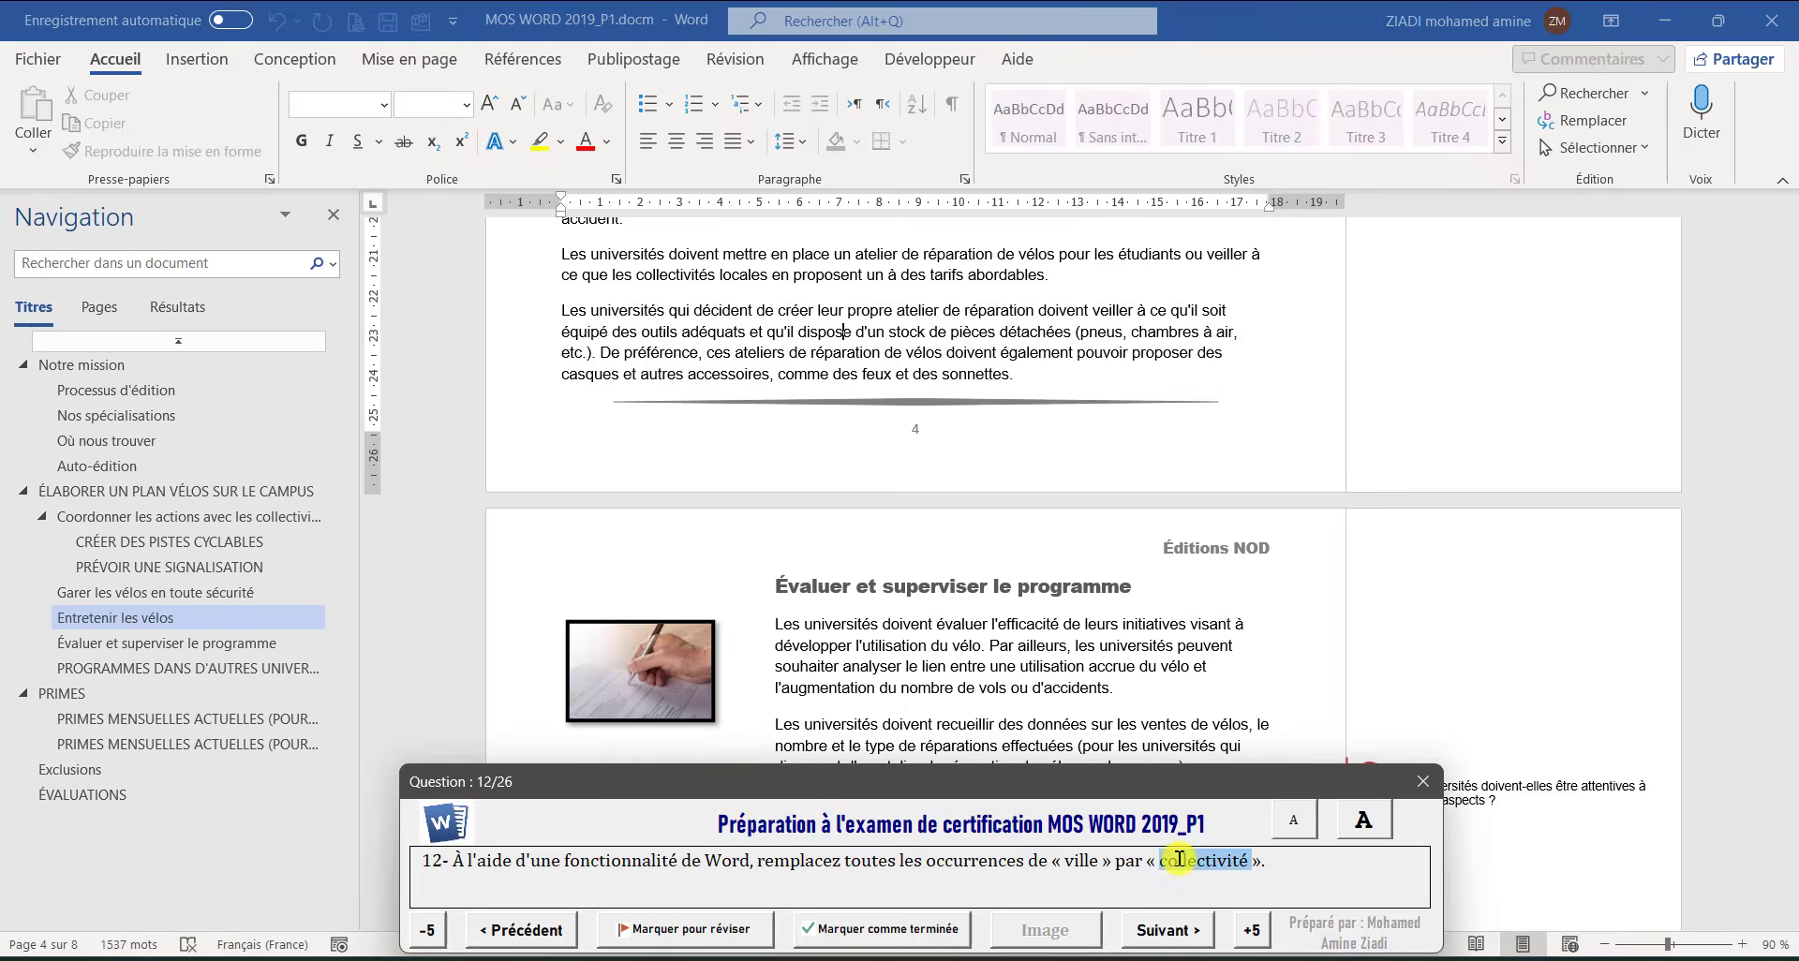
left_click(817, 392)
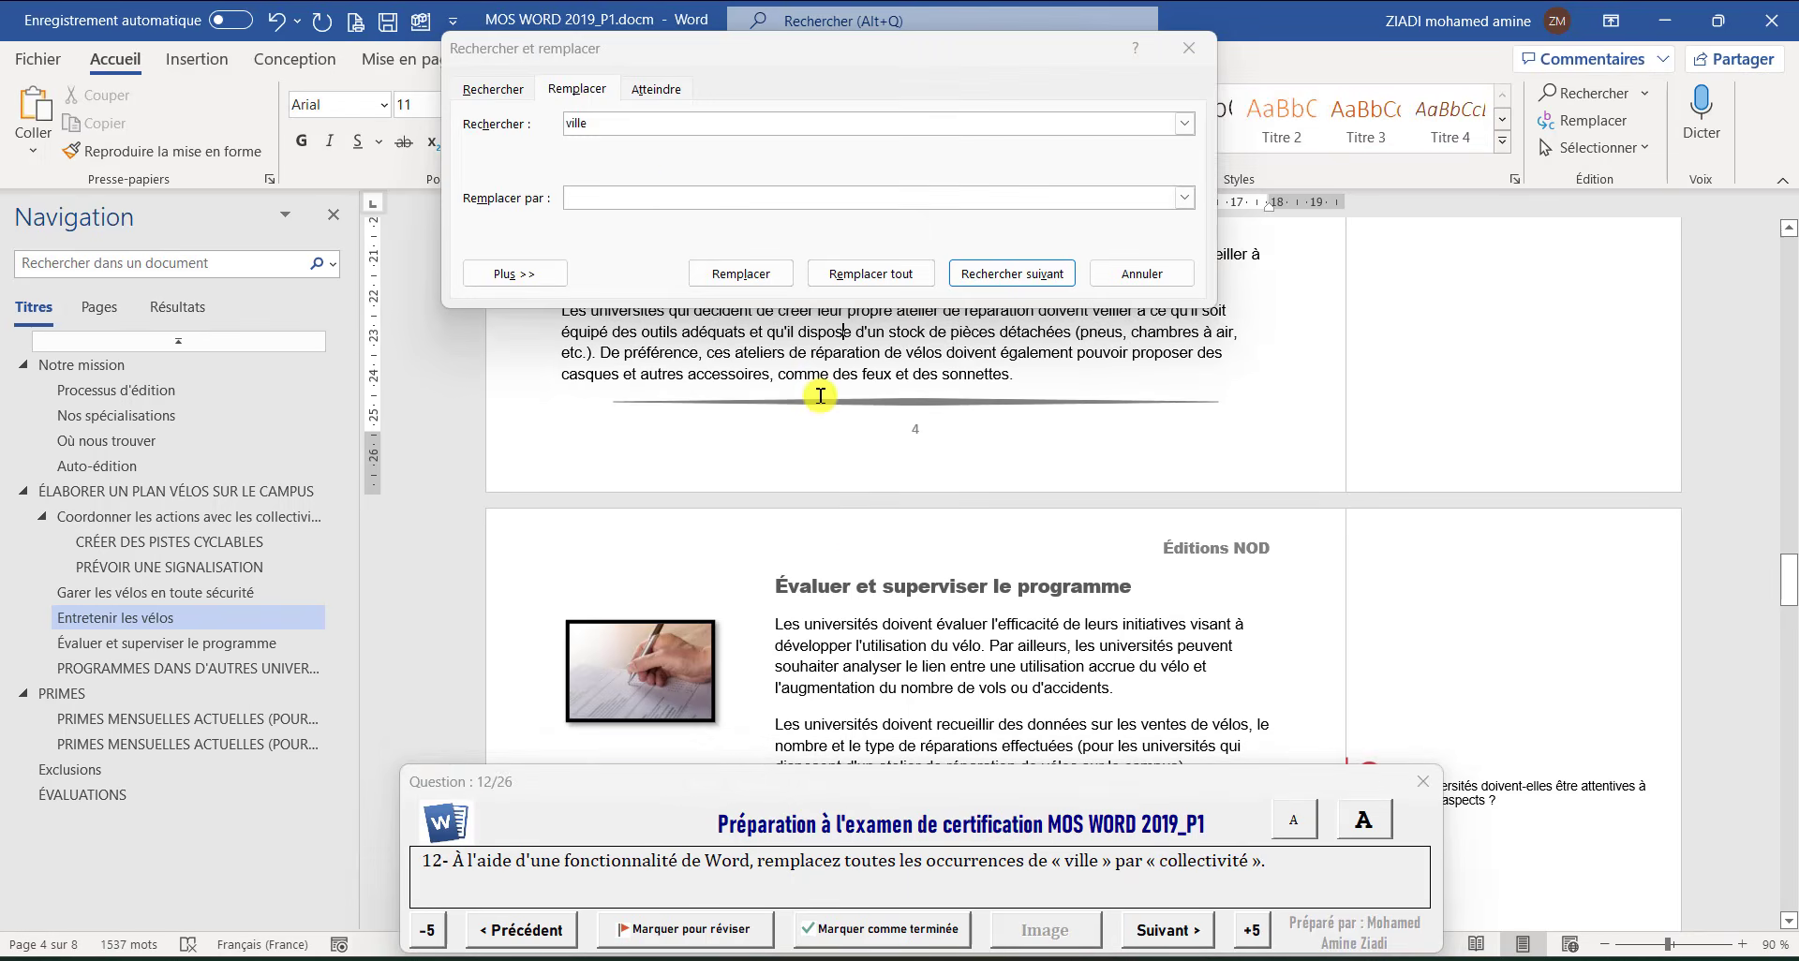
left_click(628, 195)
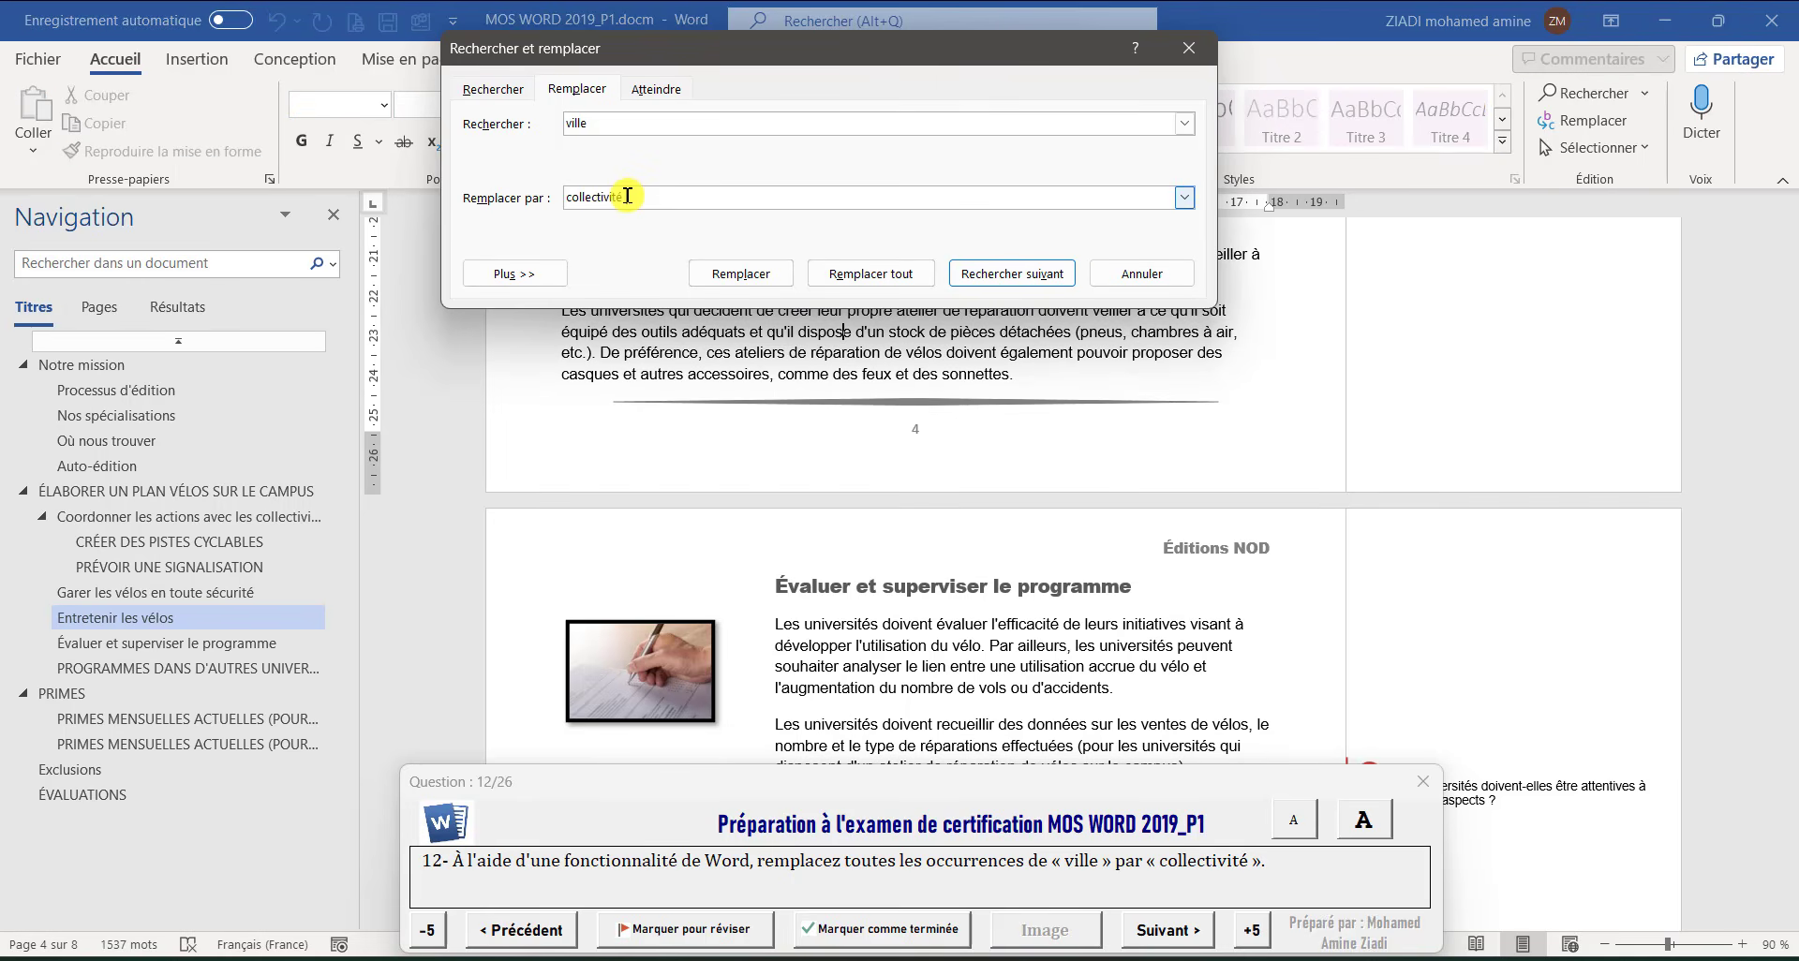
left_click(624, 125)
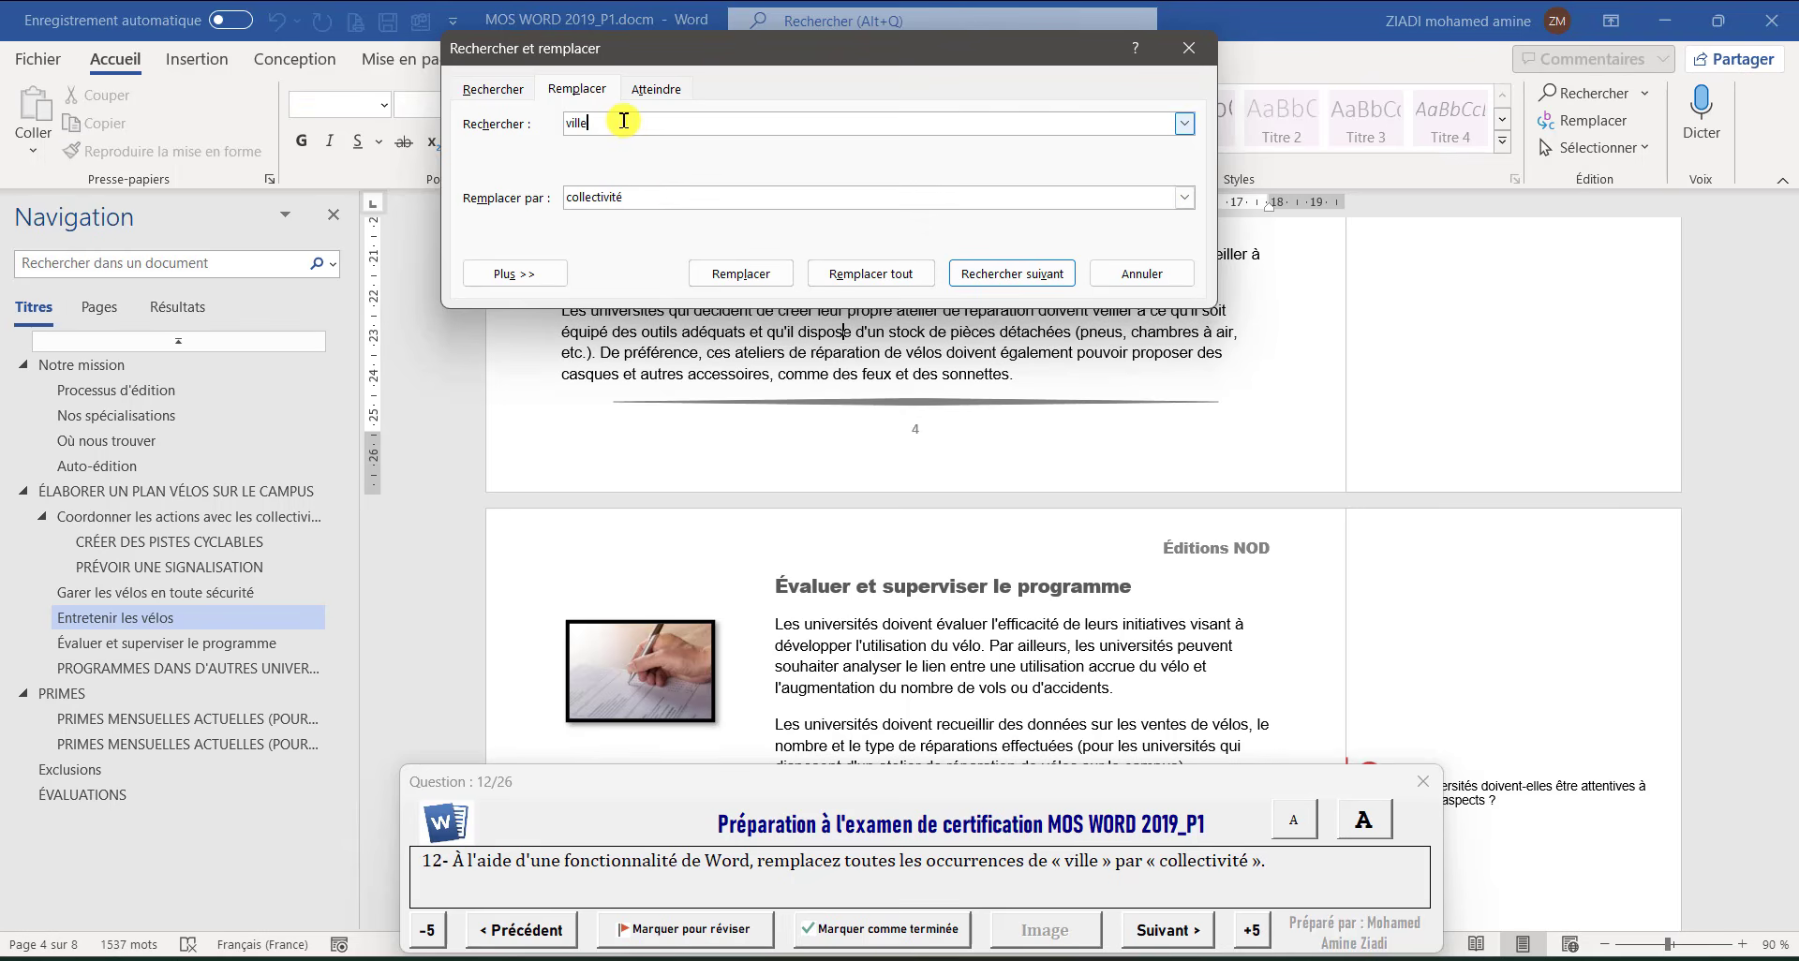
left_click(871, 274)
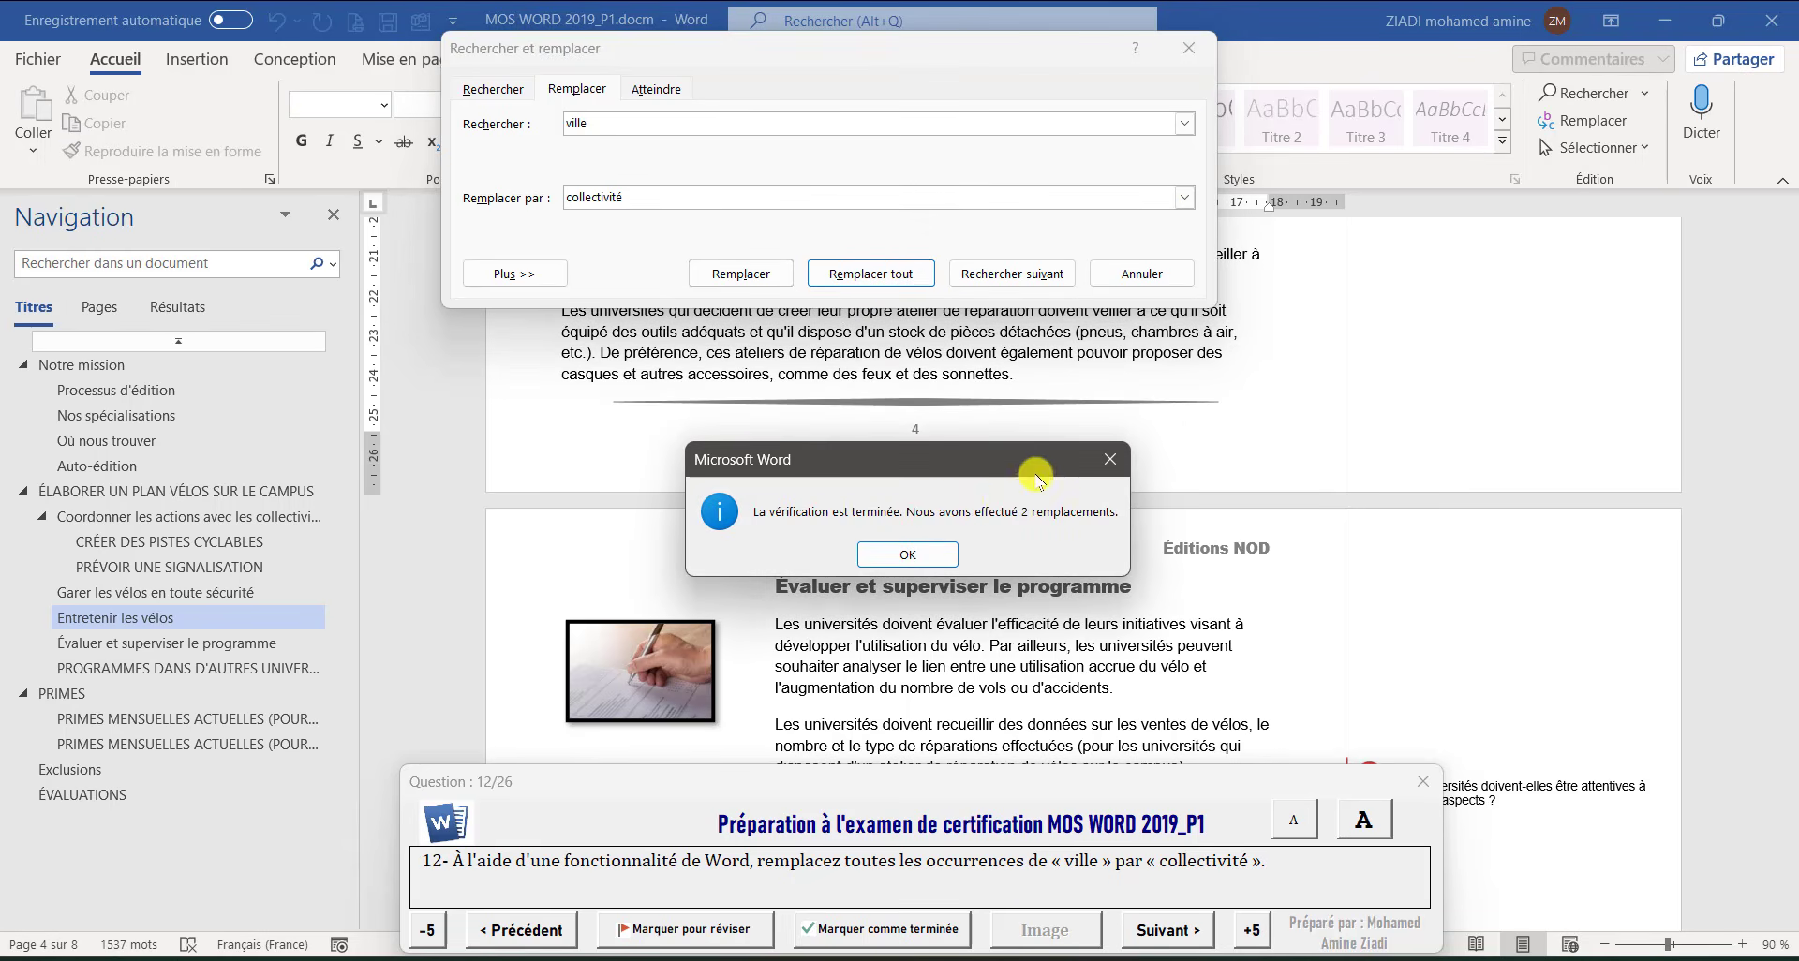
left_click(948, 555)
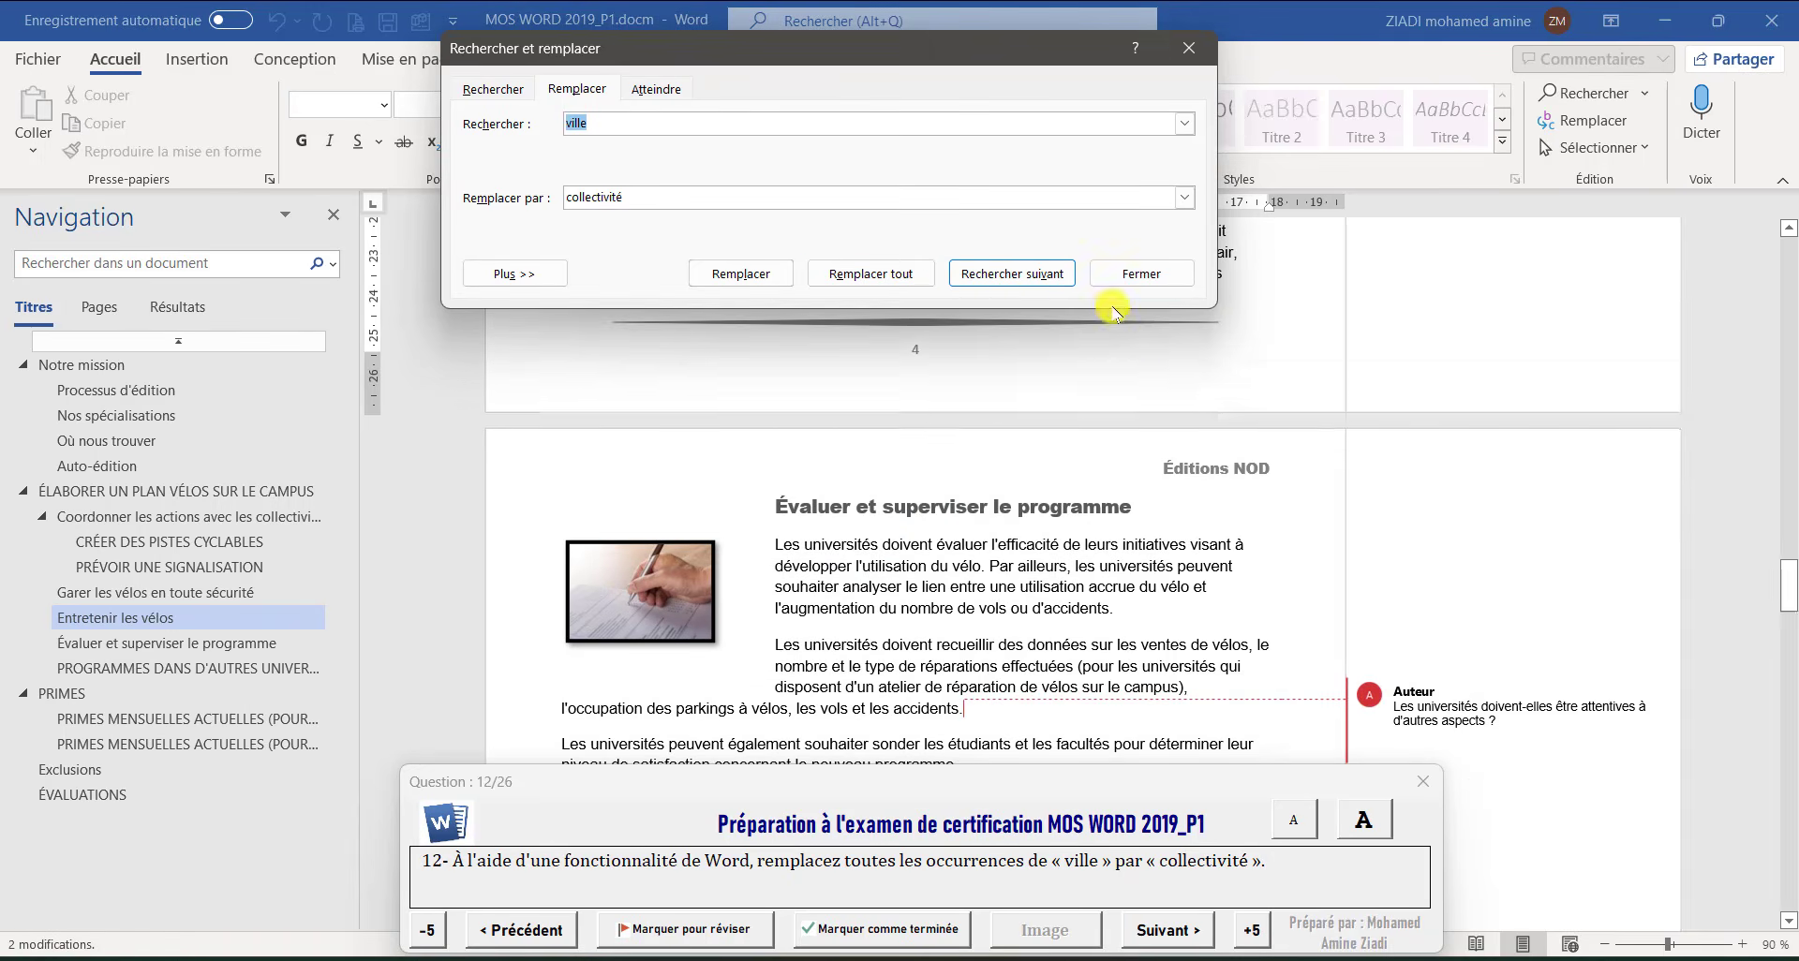
left_click(1140, 273)
left_click(1145, 929)
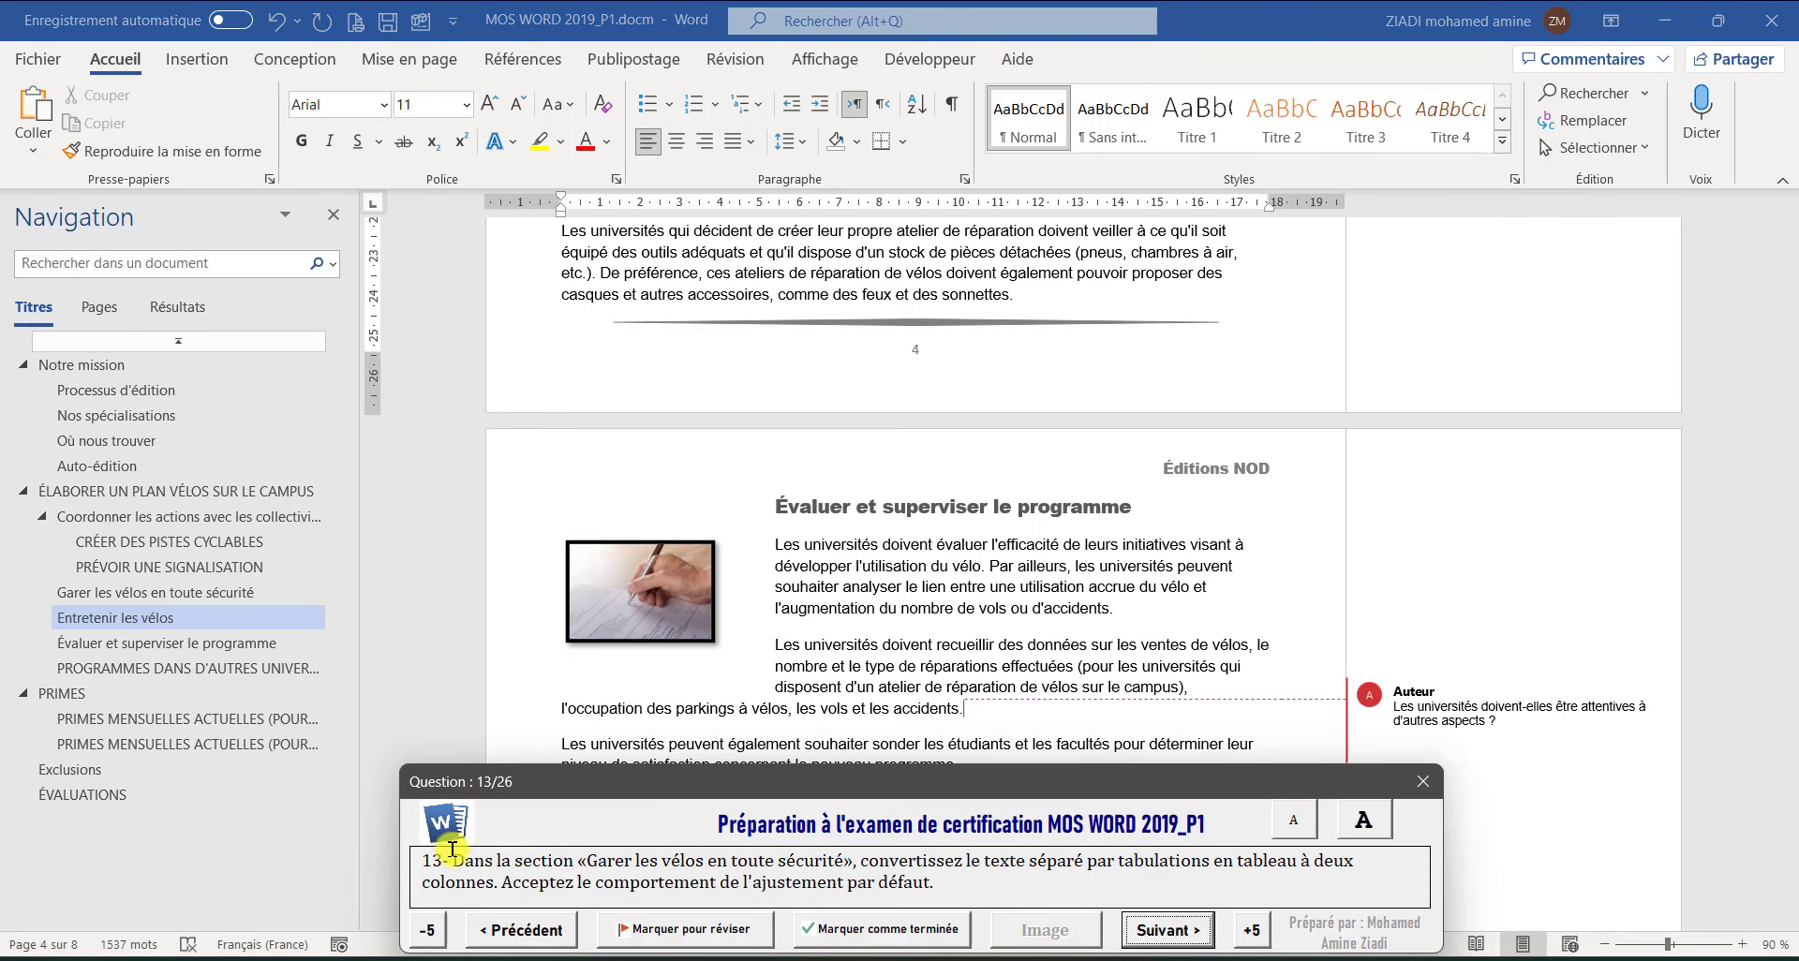
Convert the tab-separated text under « Garer les vélos en toute sécurité » into a two-column table with default AutoFit, and advance to question 14
left_click(195, 595)
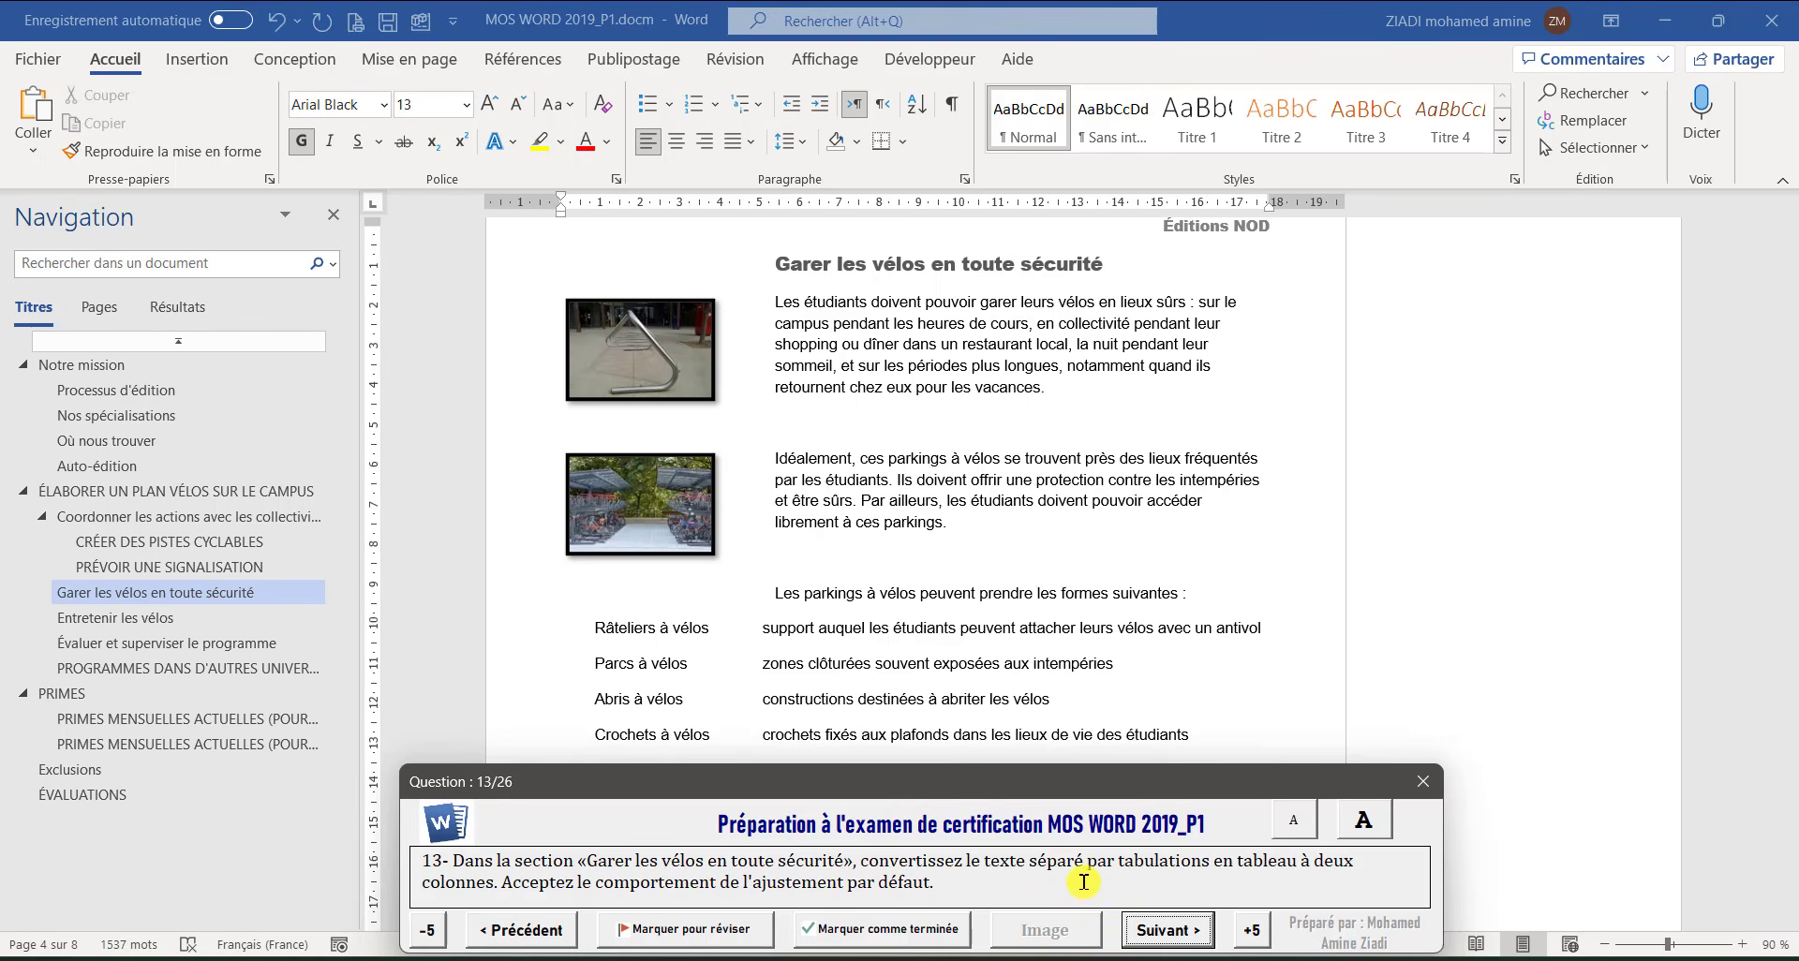
scroll(750, 578, "down", 1)
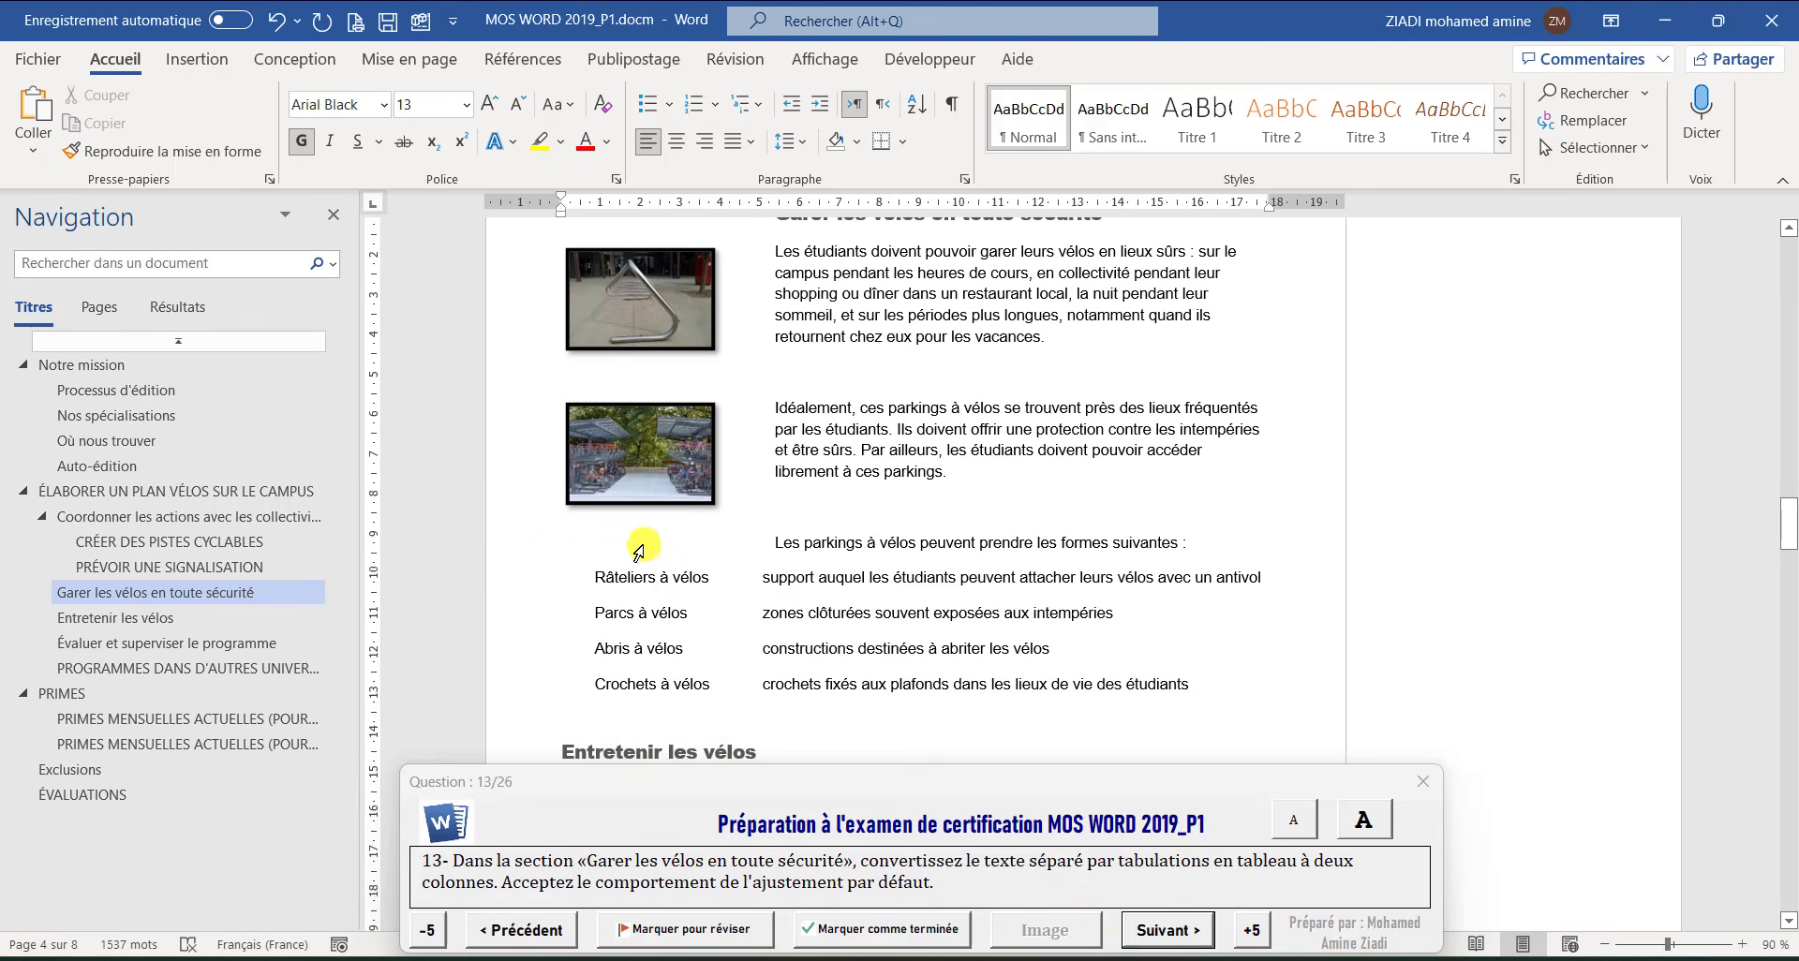
left_click(723, 556)
left_click_drag(540, 578, 541, 684)
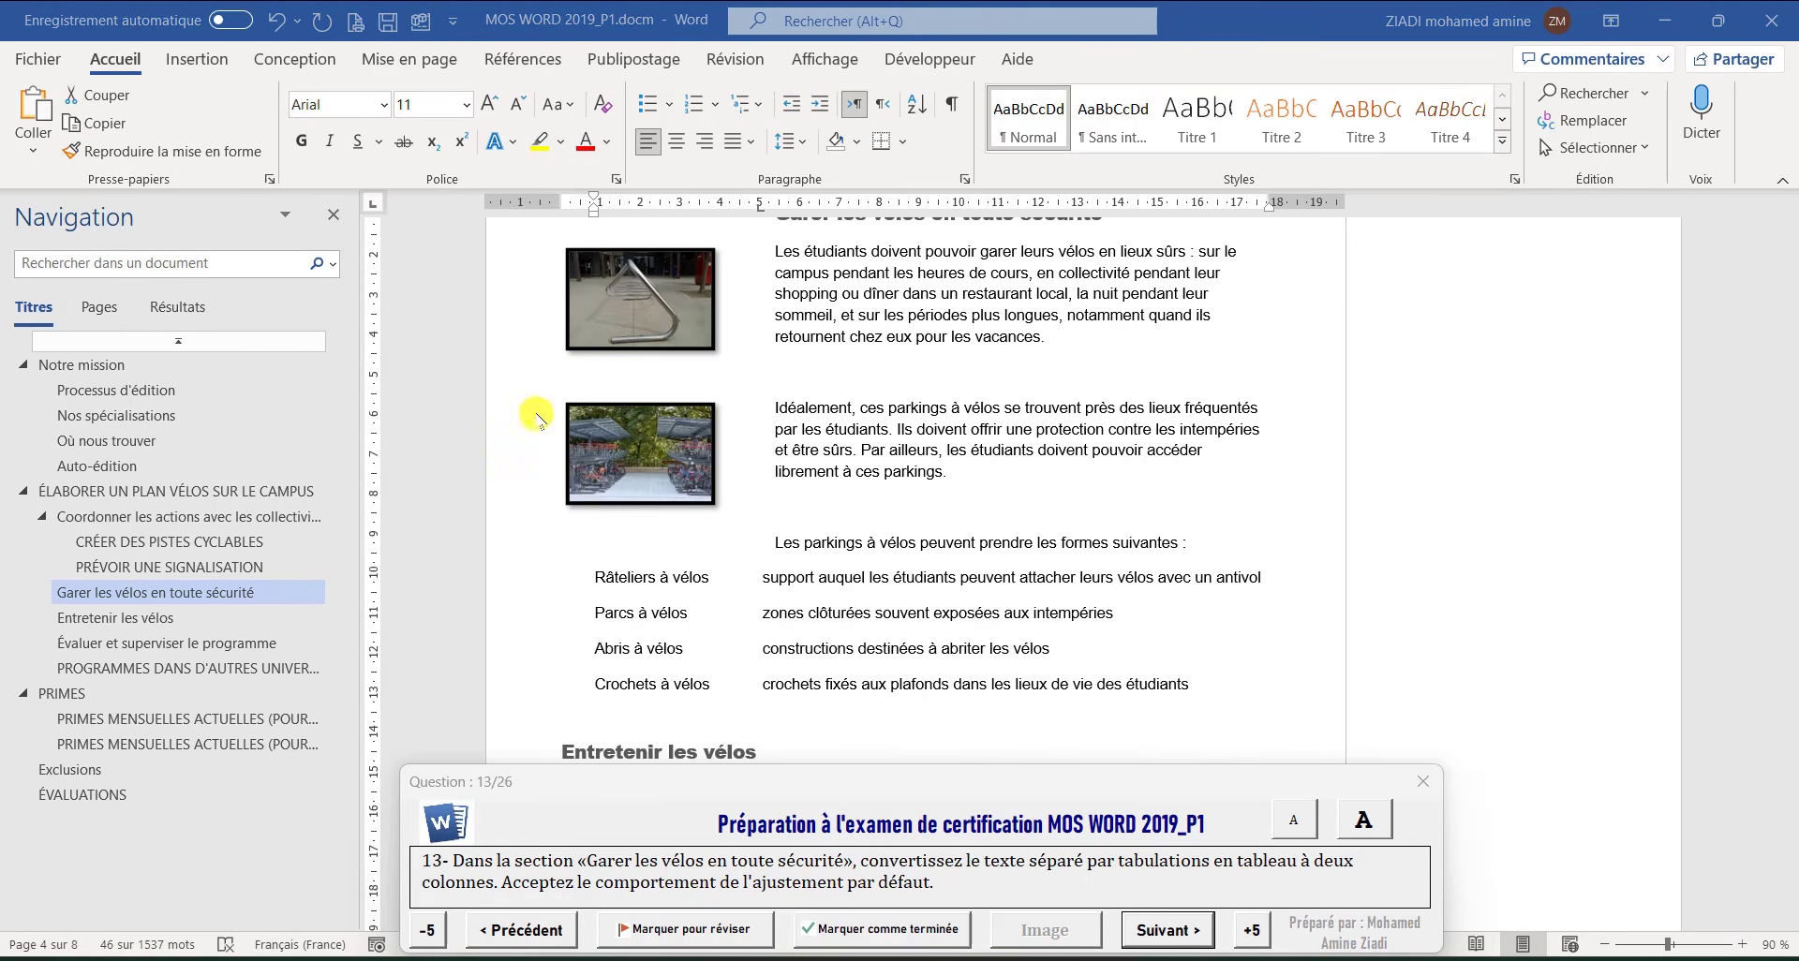
left_click(206, 66)
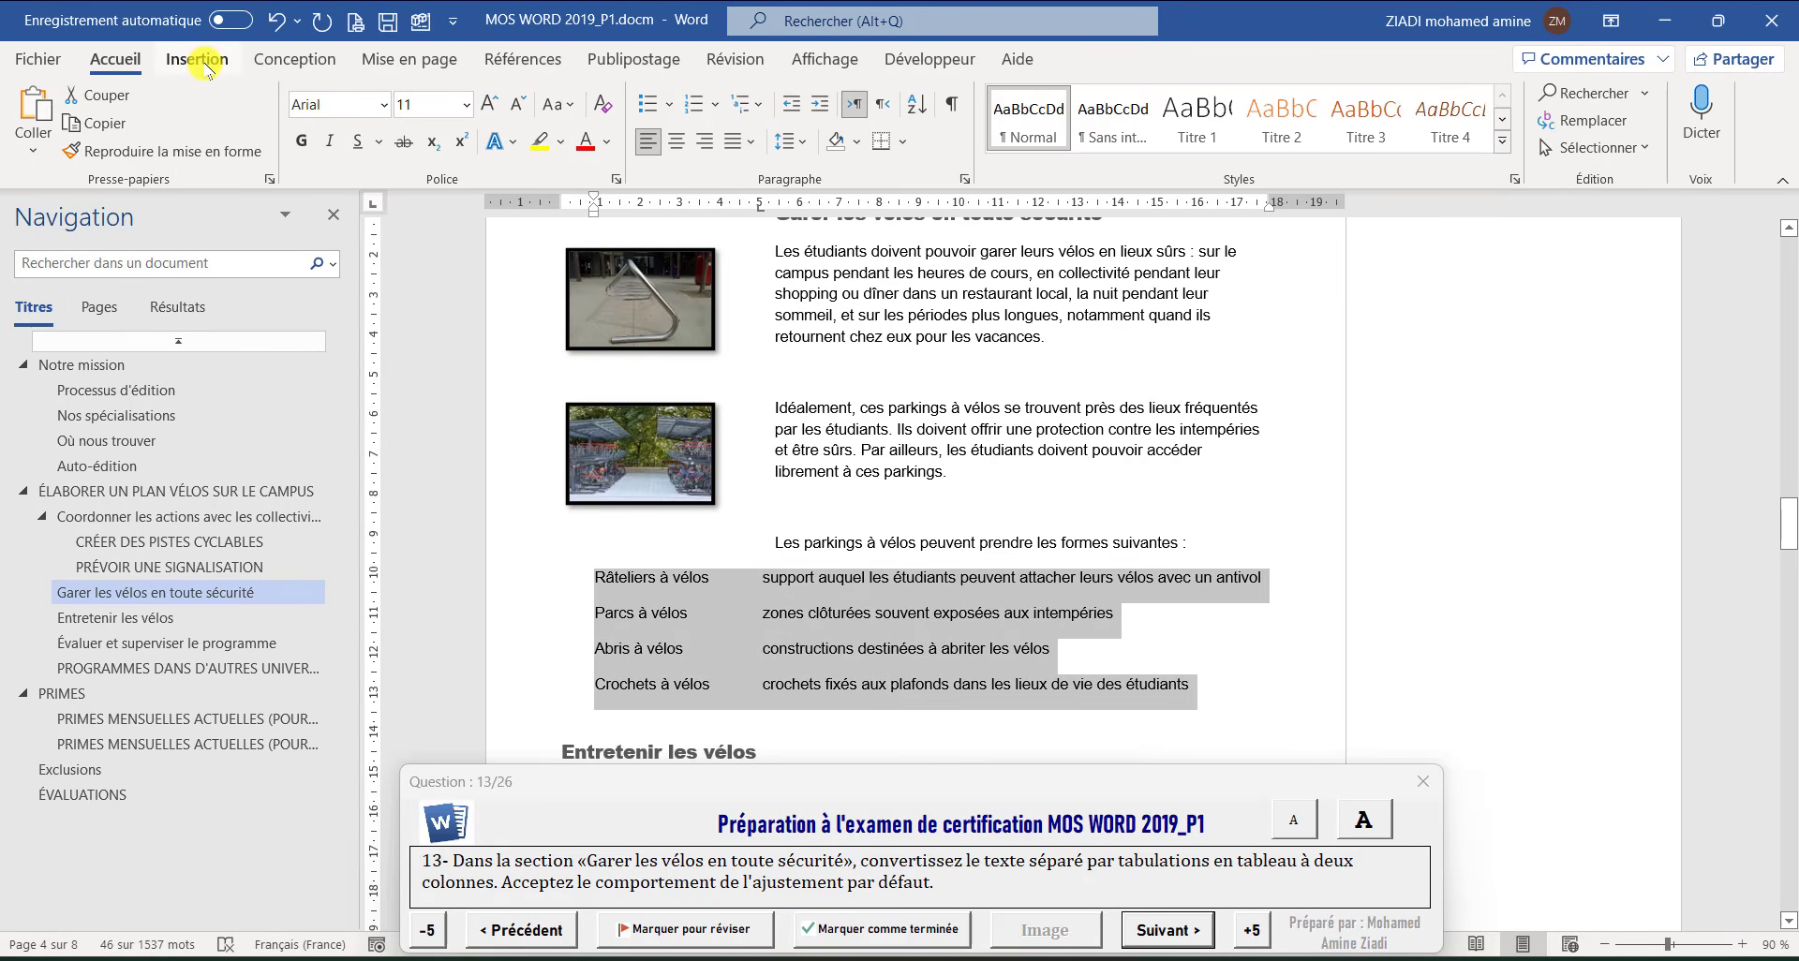
left_click(204, 126)
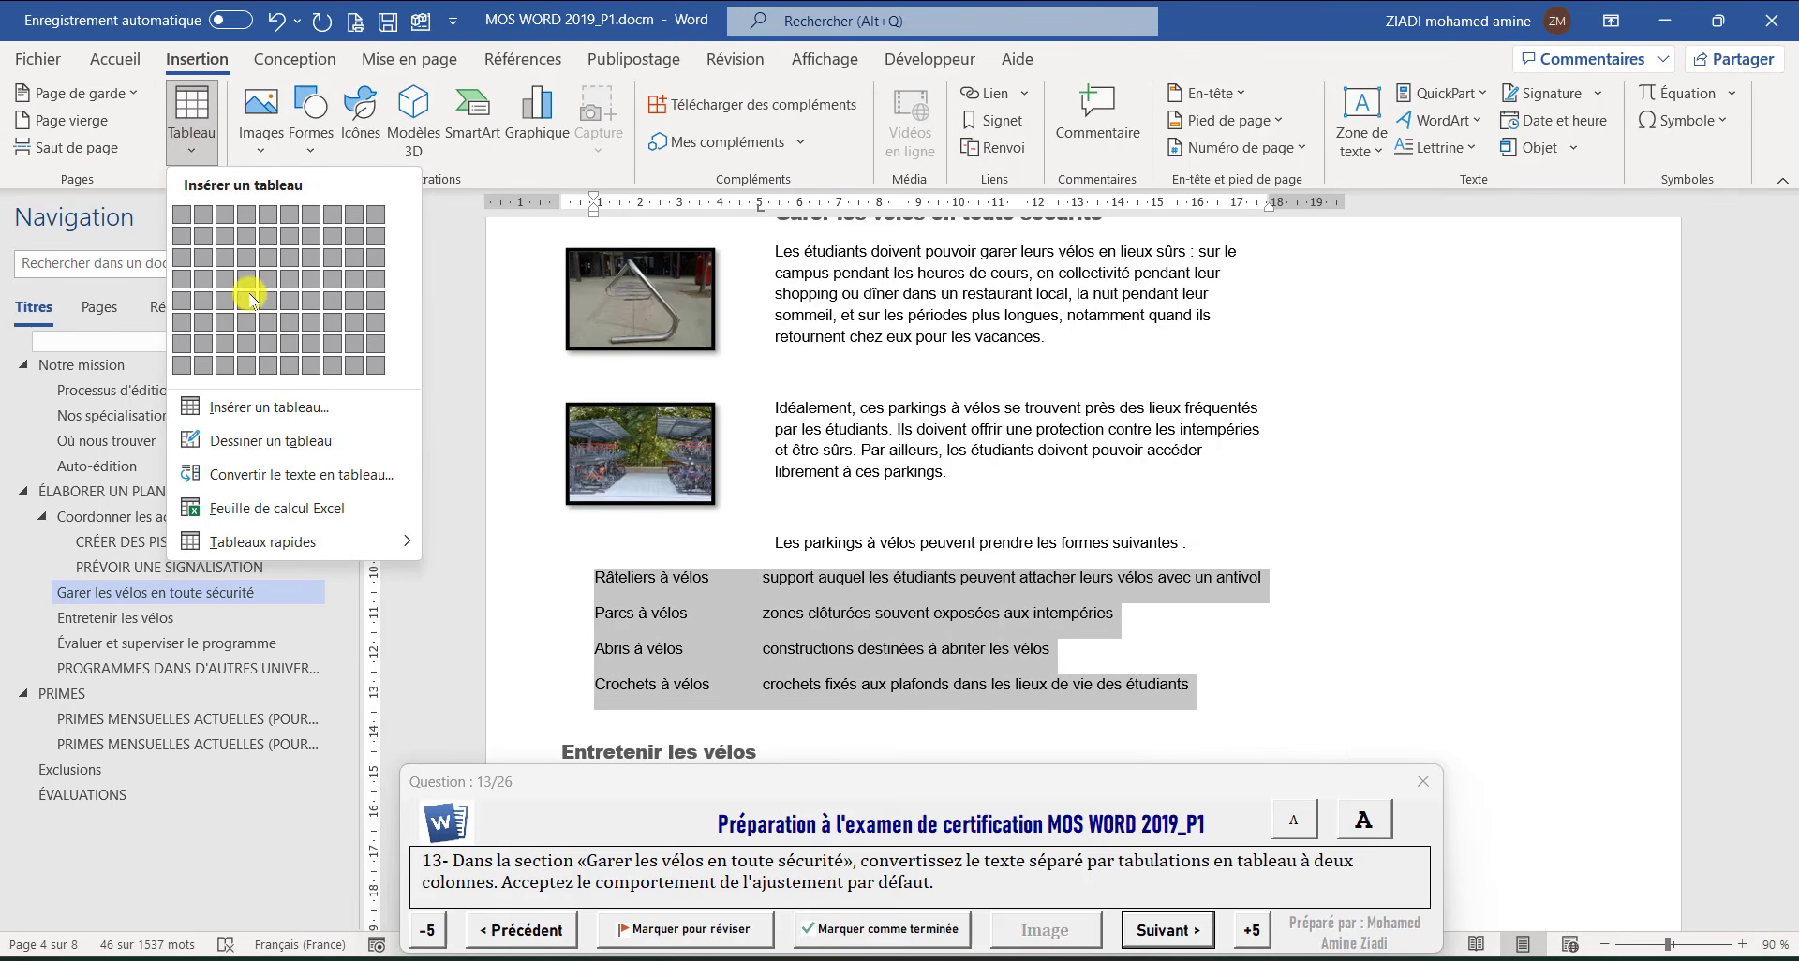
left_click(312, 476)
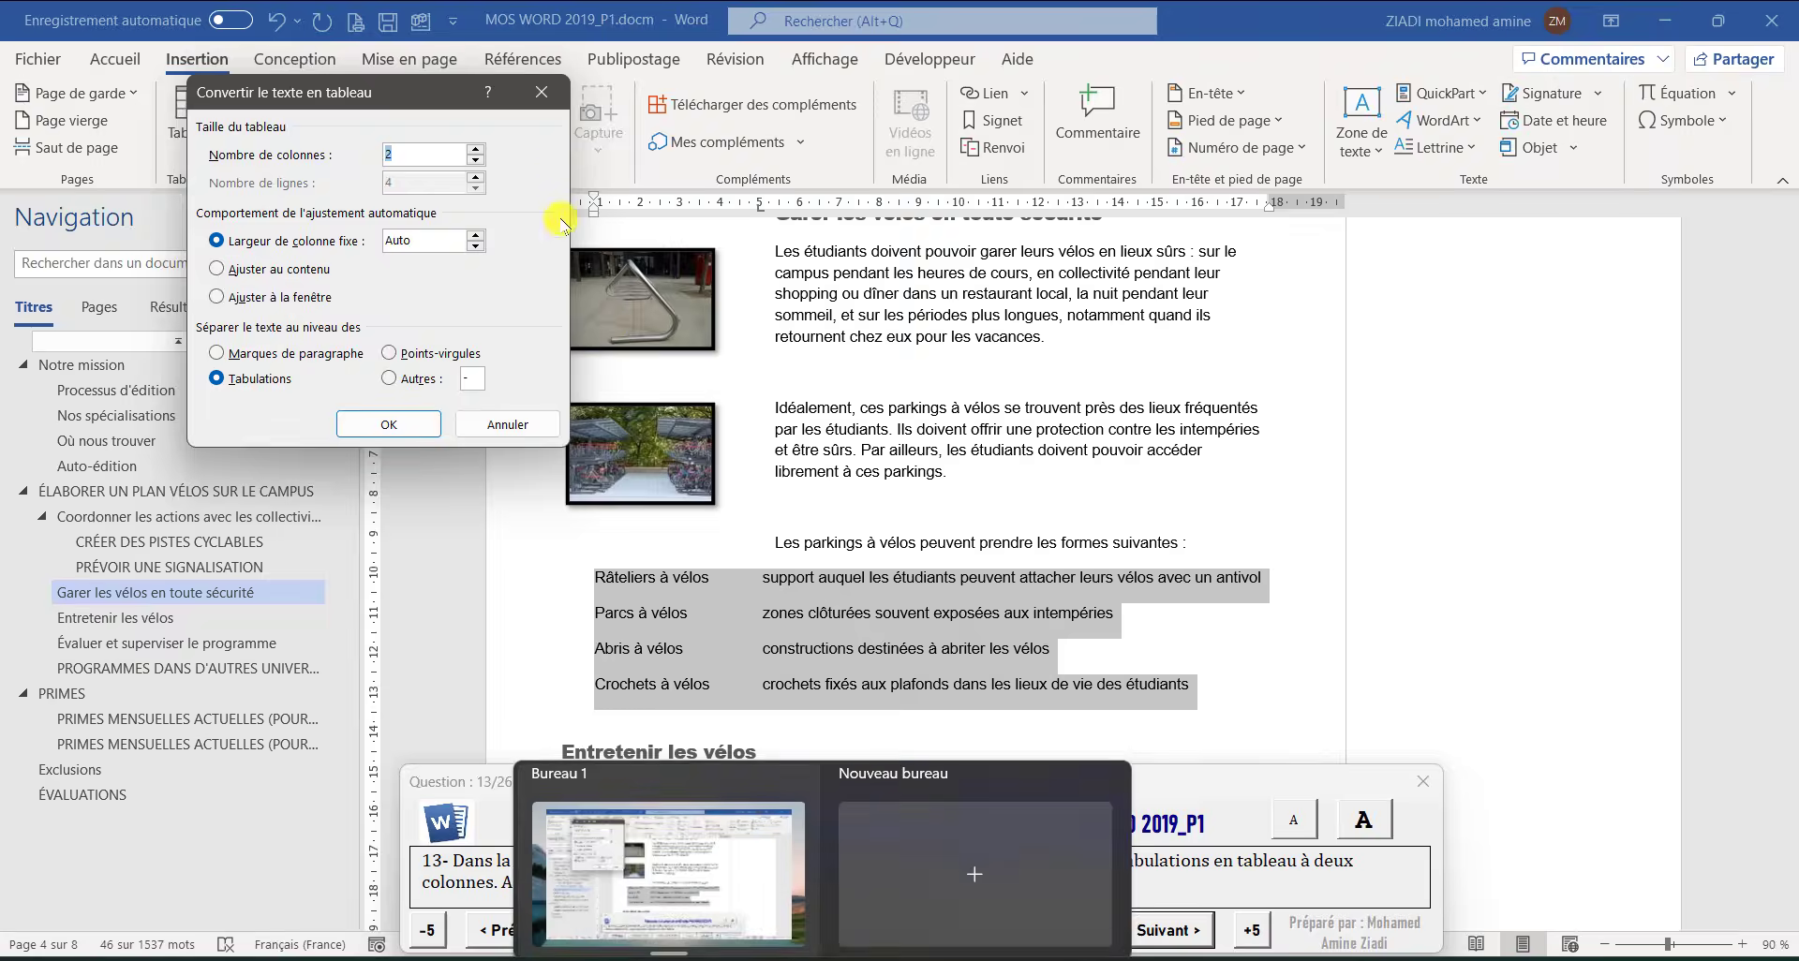
left_click(395, 421)
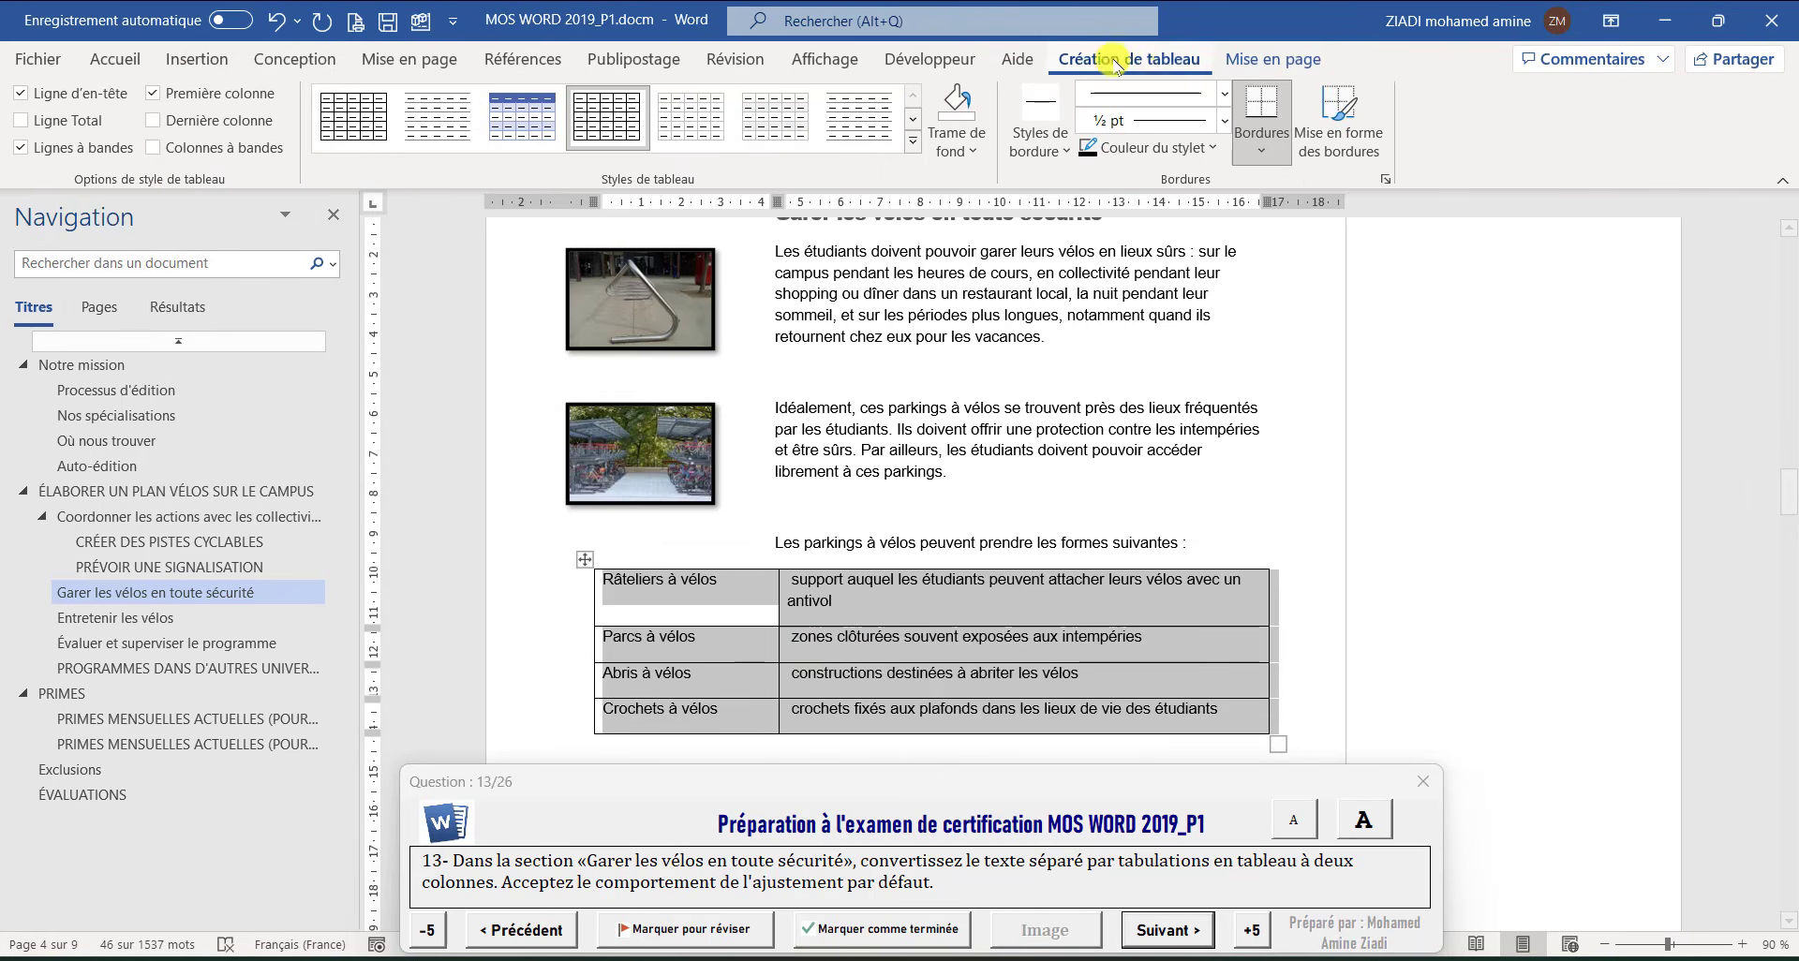
left_click(1169, 930)
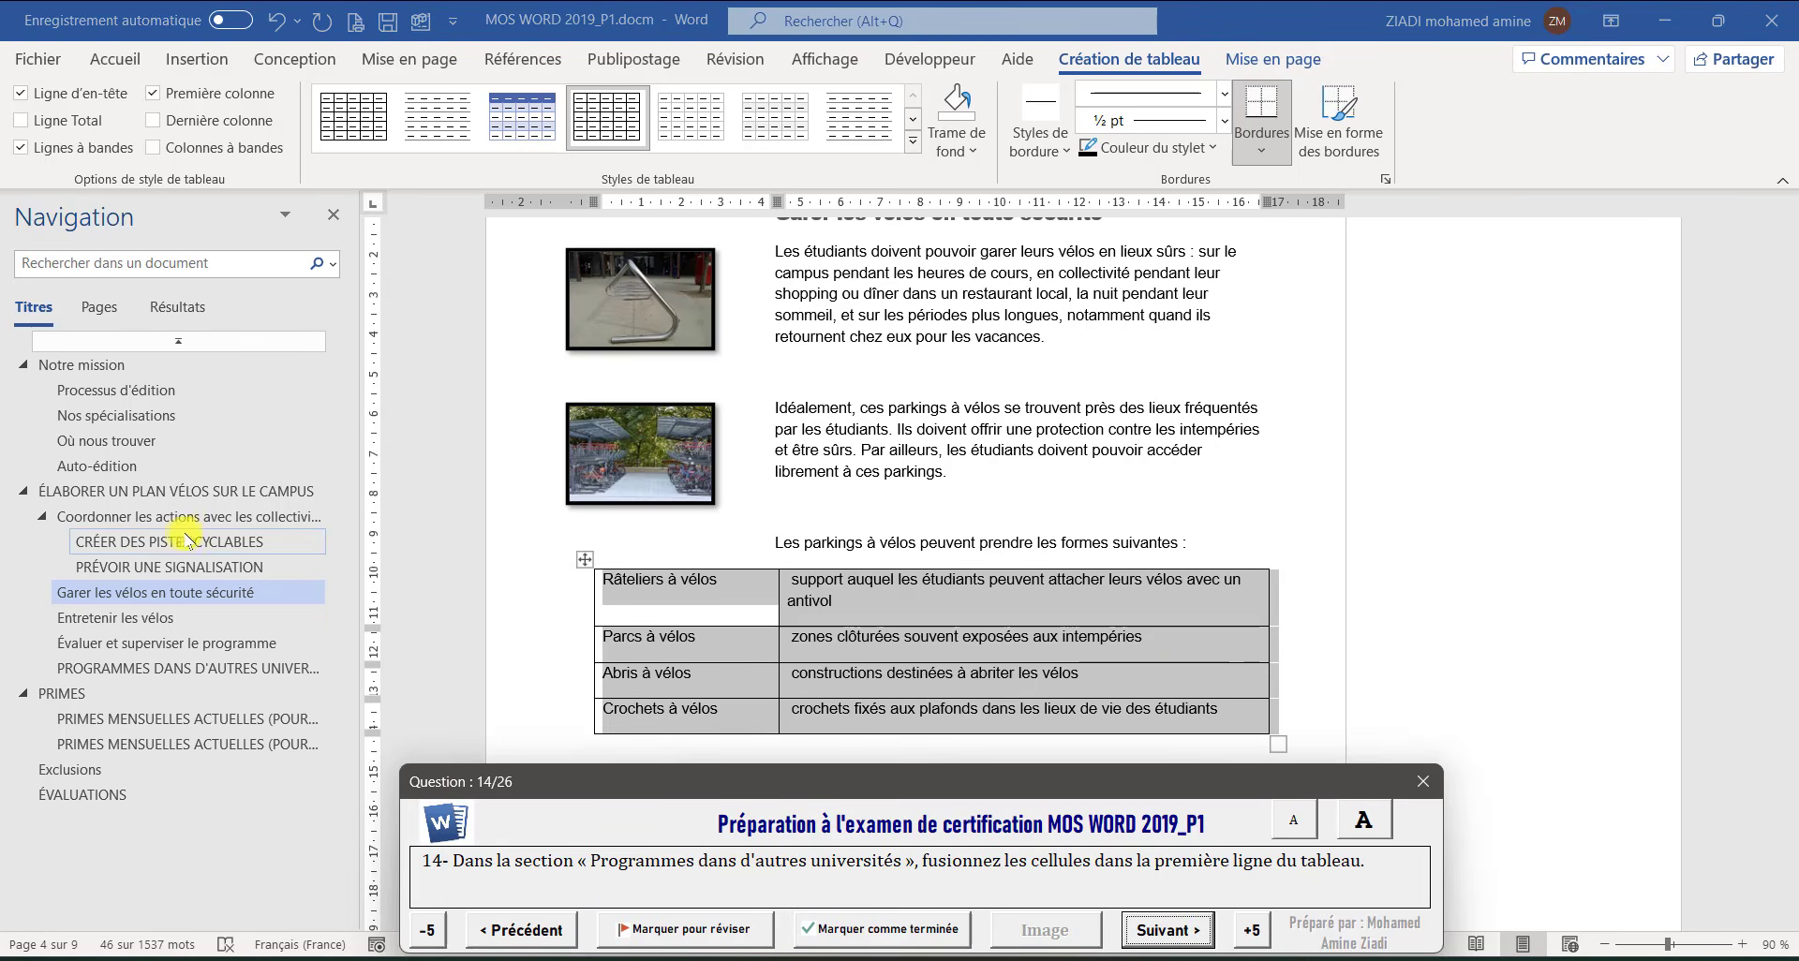
Merge the cells in the first row of the table under « Programmes dans d'autres universités », and advance to question 15
left_click(144, 668)
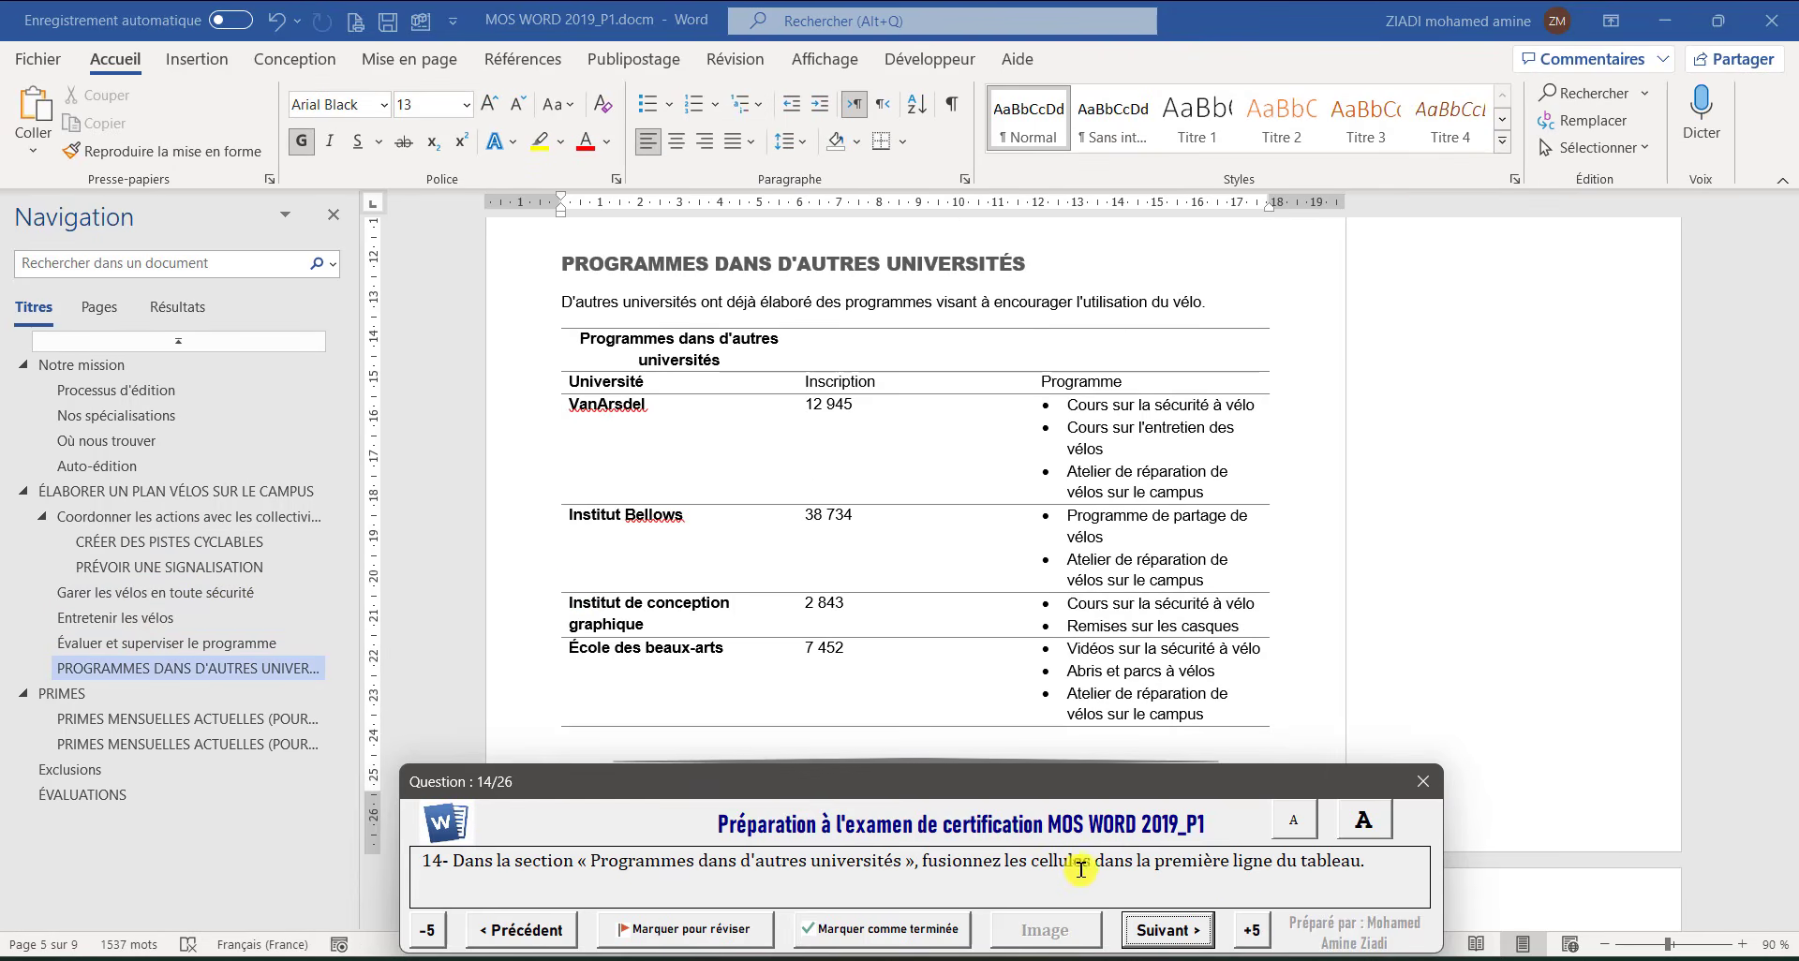
left_click(643, 309)
left_click(517, 343)
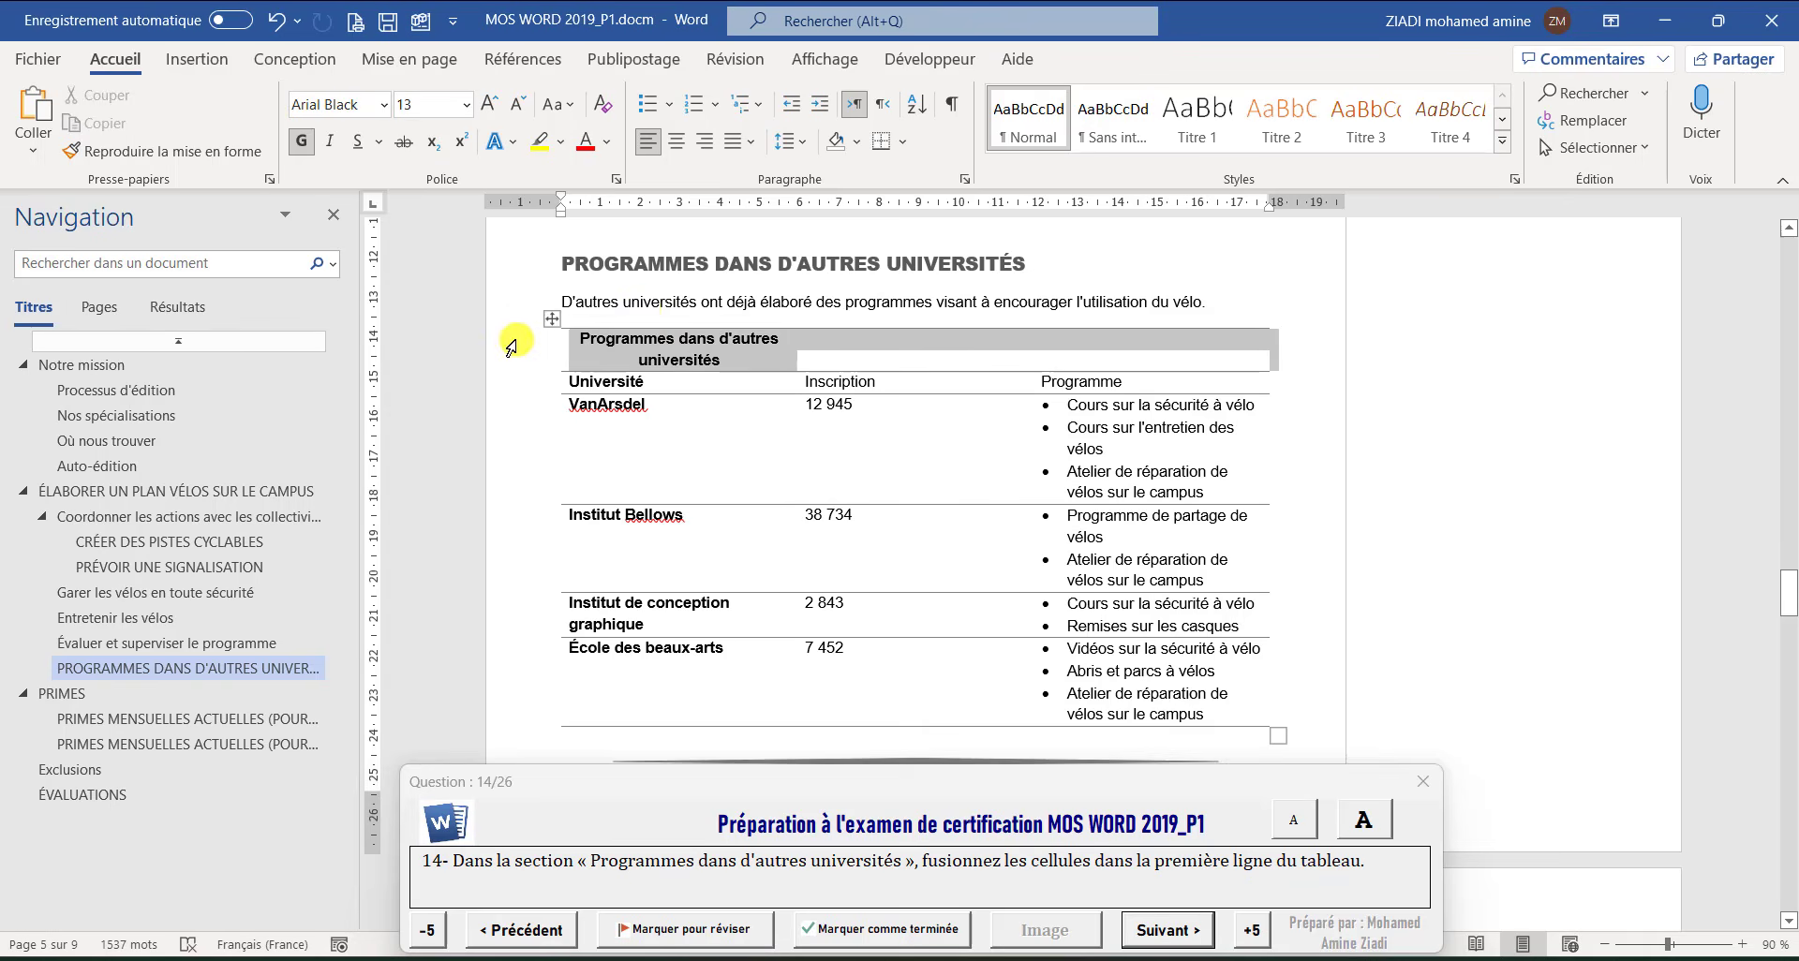
right_click(717, 340)
left_click(793, 572)
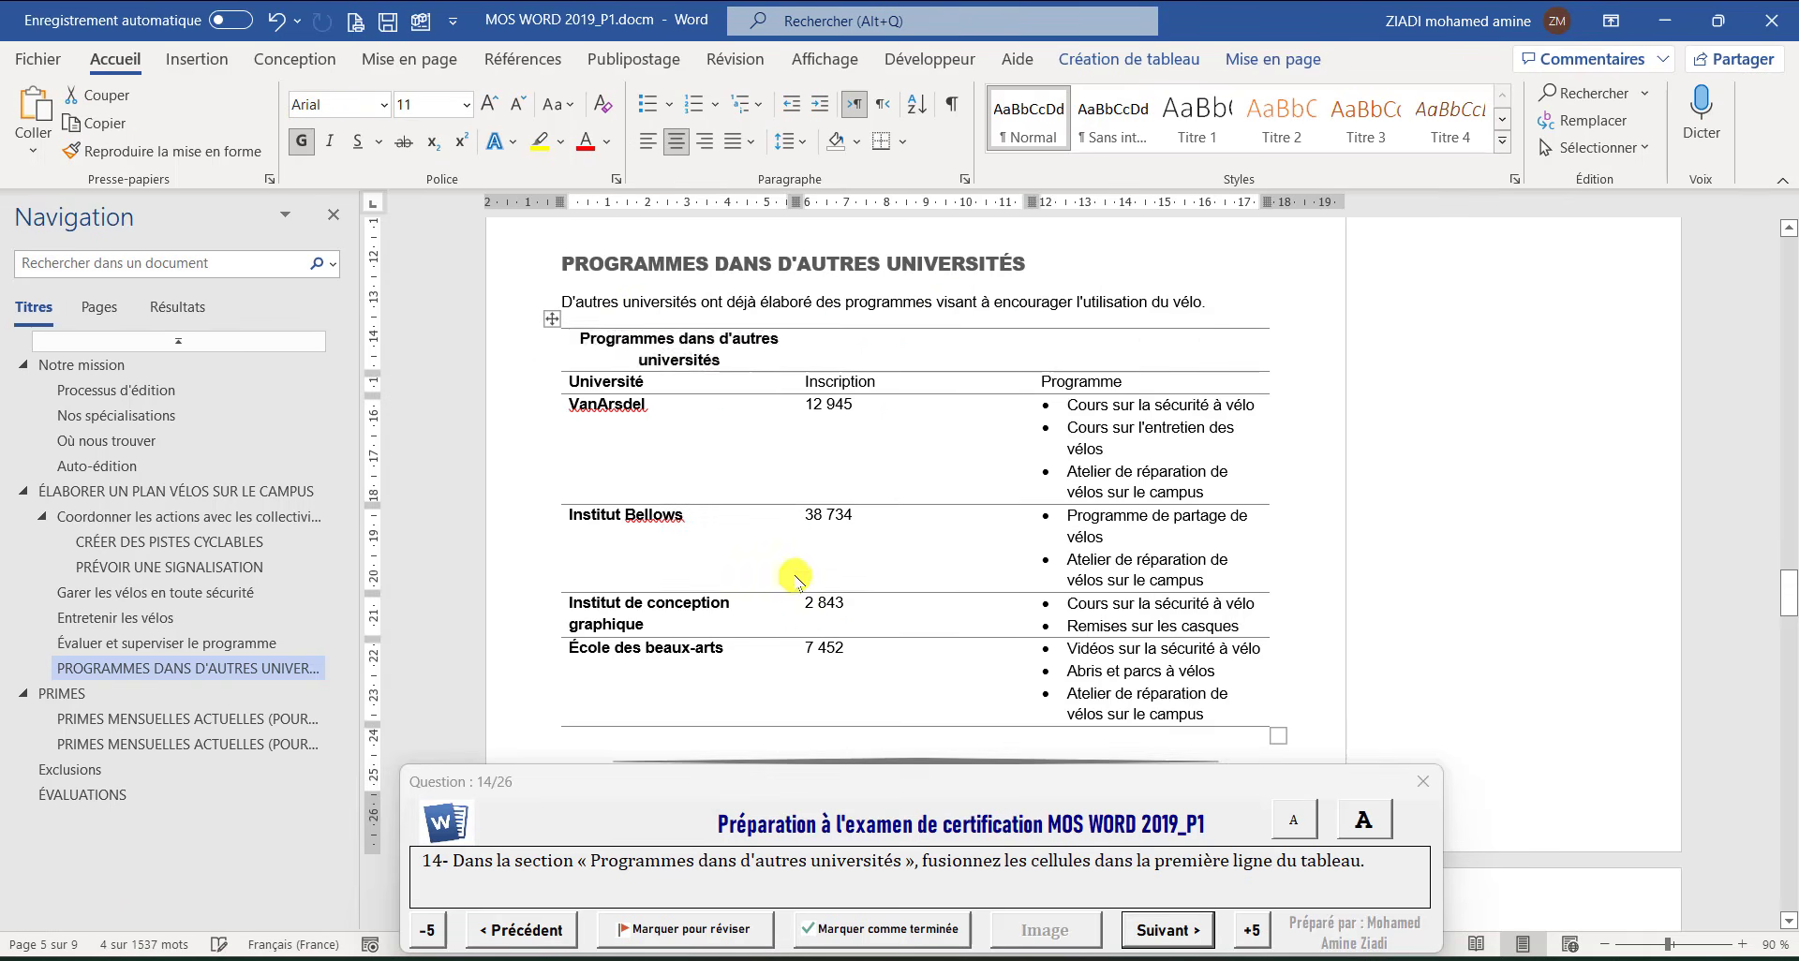
left_click(1152, 929)
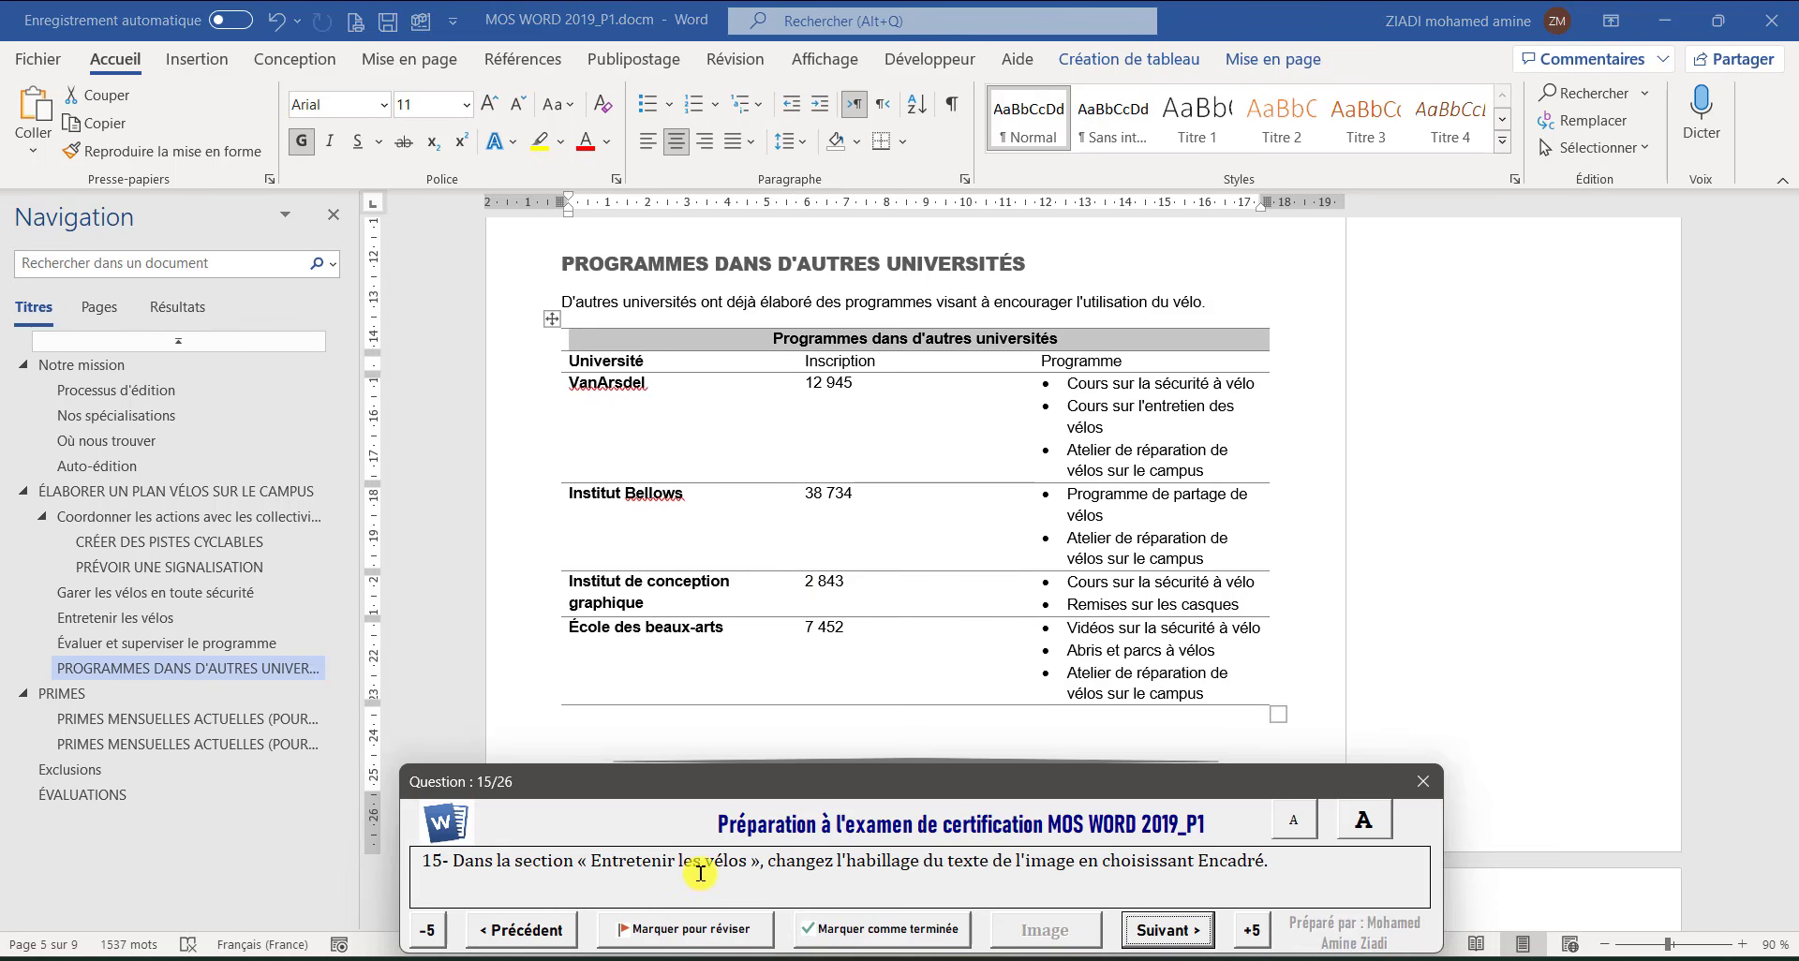
Set the text wrapping of the picture under « Entretenir les vélos » to Encadré, and advance to question 16
left_click(165, 620)
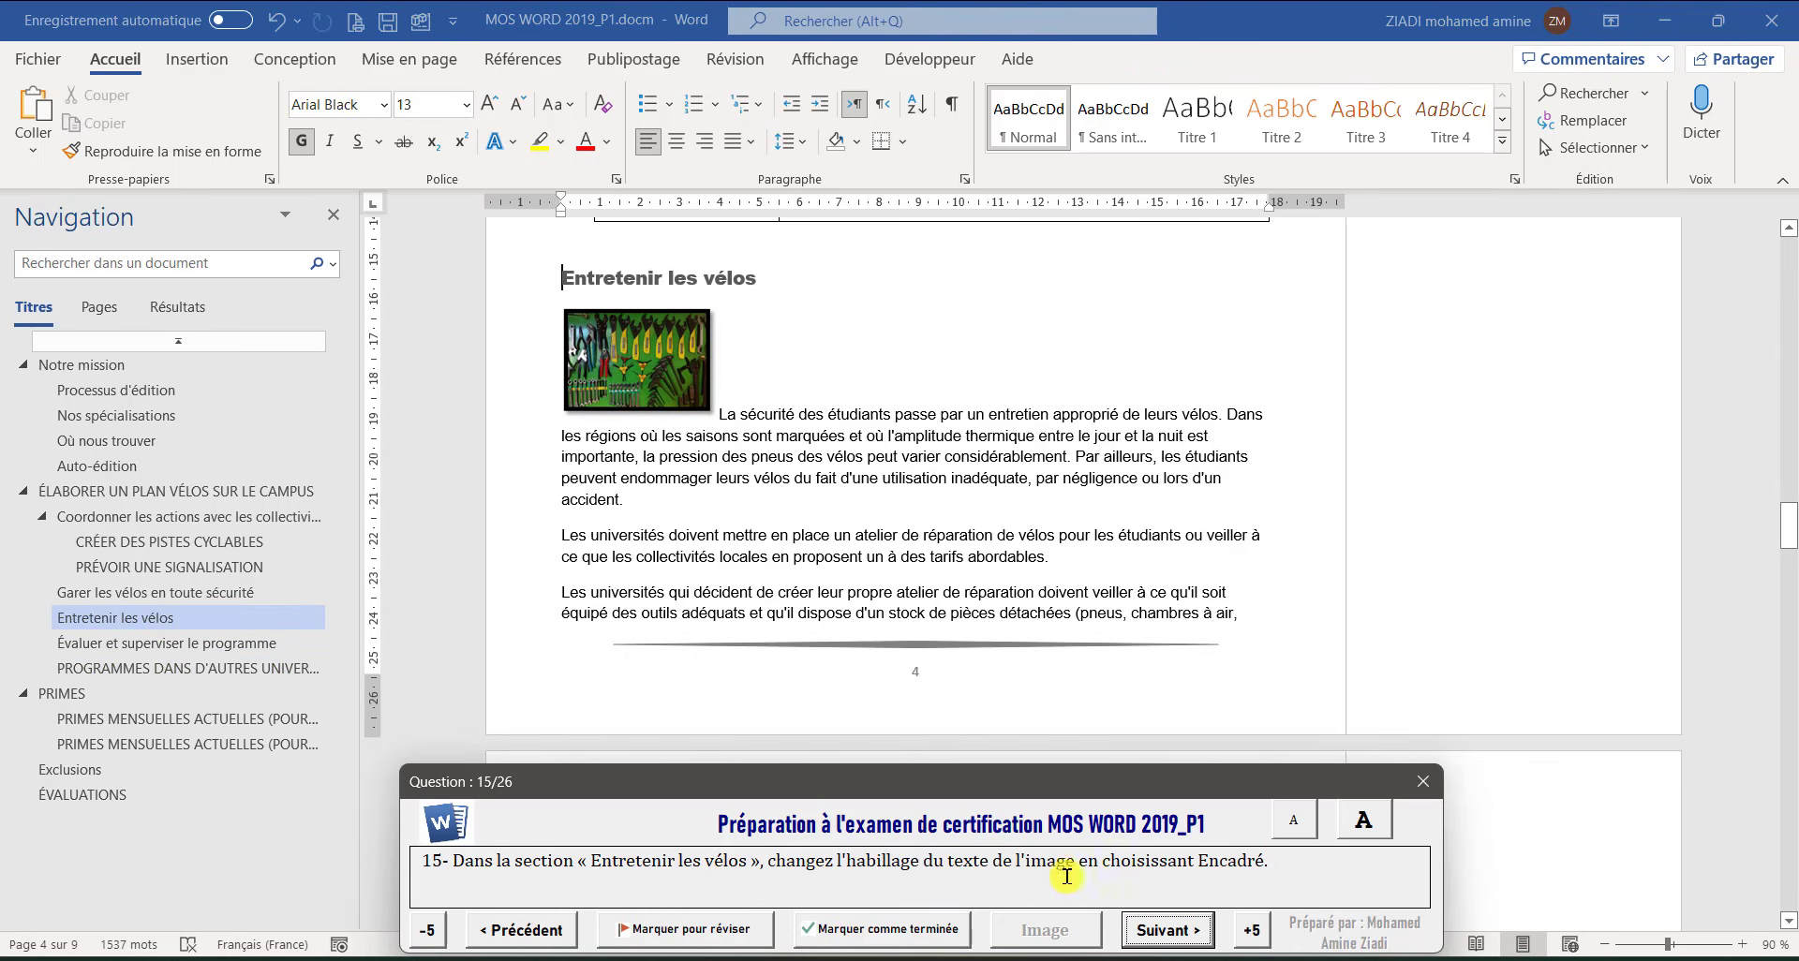
left_click(667, 371)
left_click(668, 371)
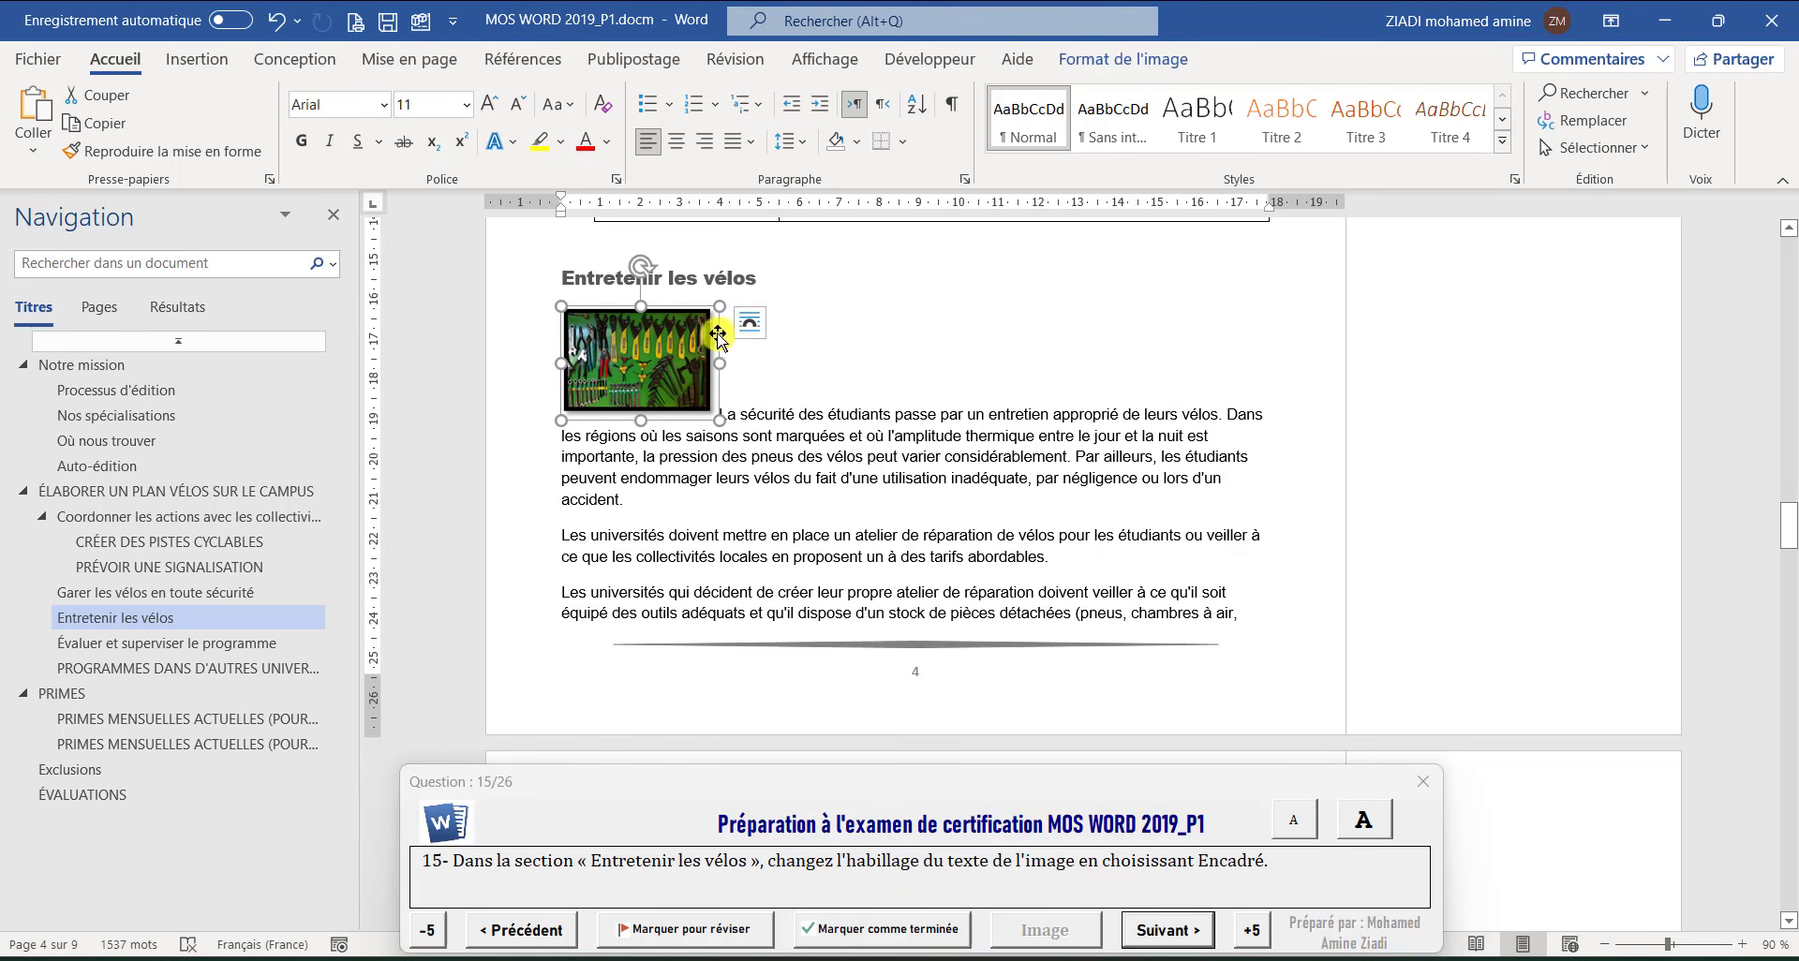
left_click(748, 324)
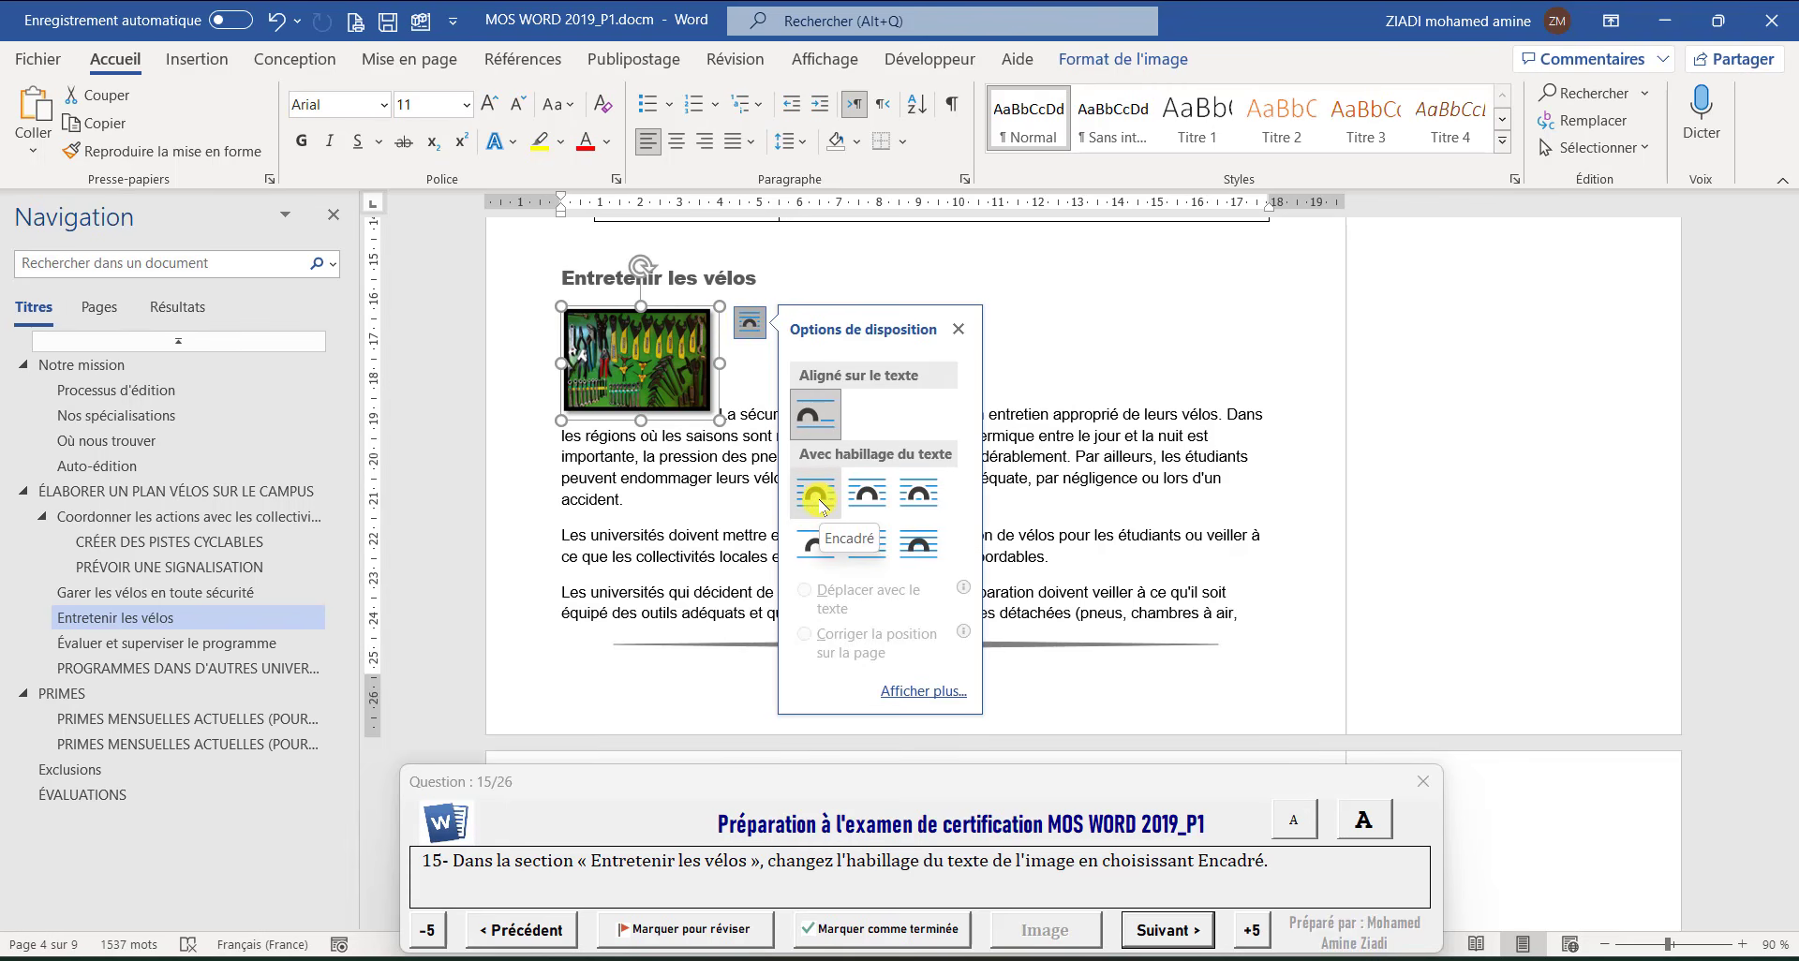
left_click(824, 506)
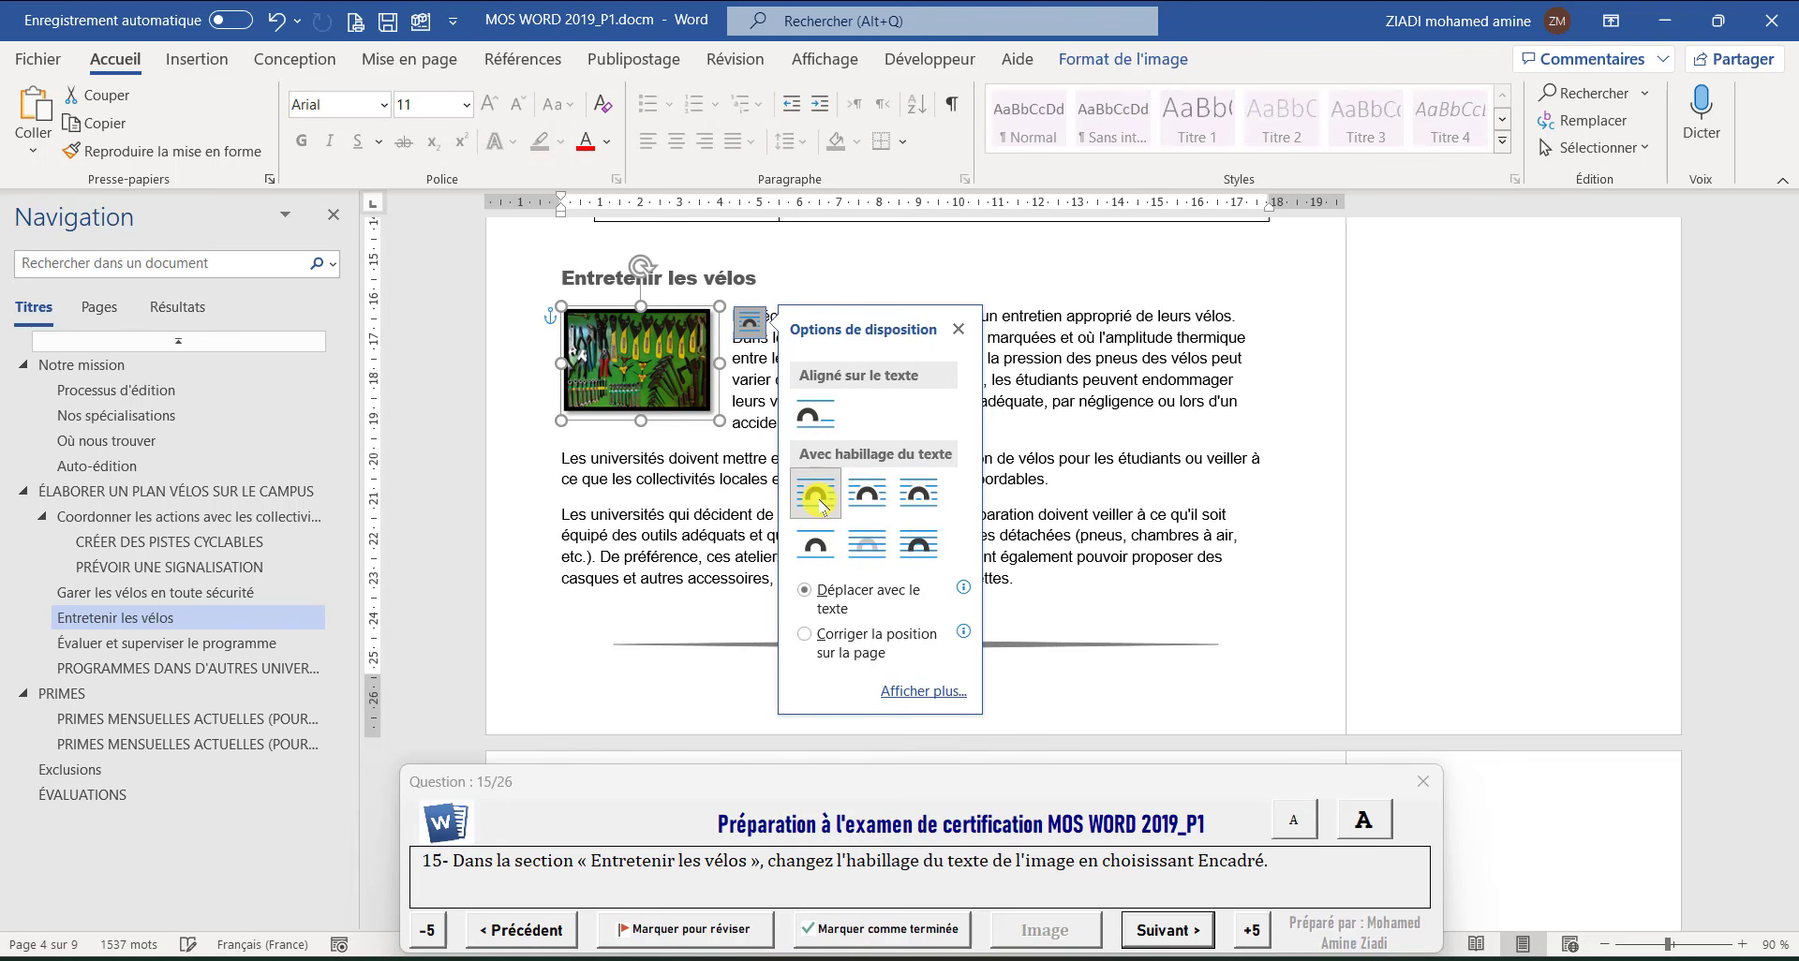
left_click(1167, 931)
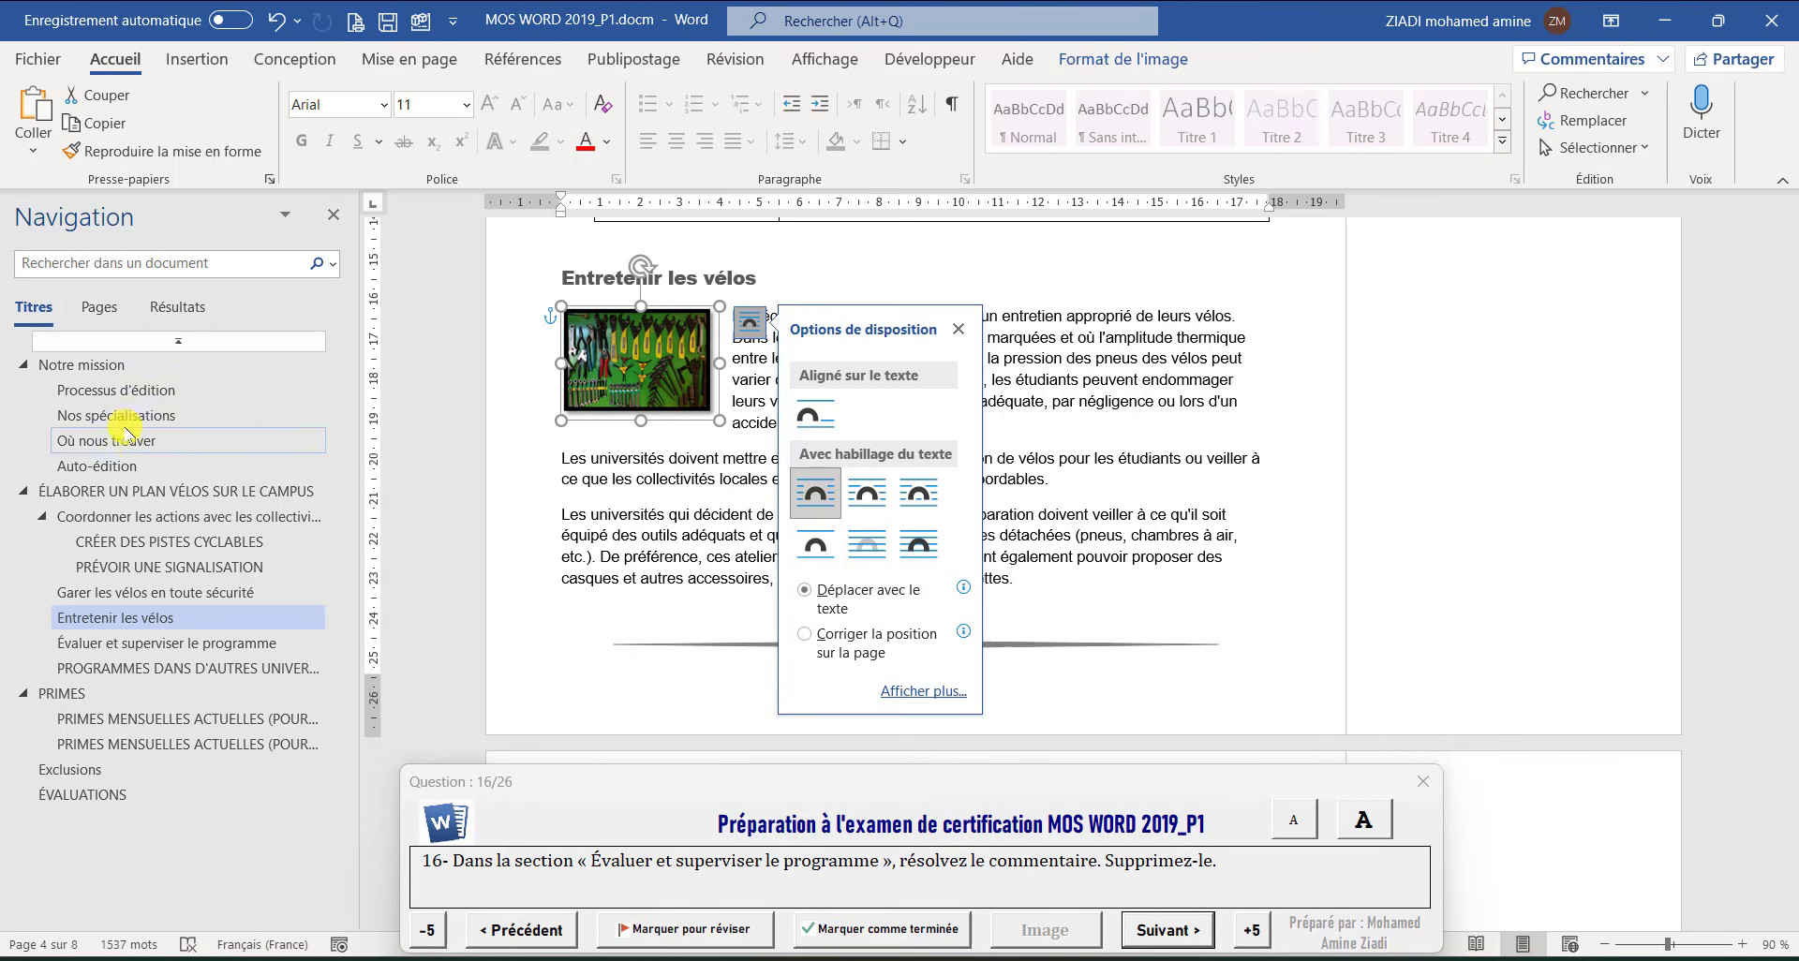
Resolve and delete the comment in the « Évaluer et superviser le programme » section, and advance to question 17
left_click(148, 644)
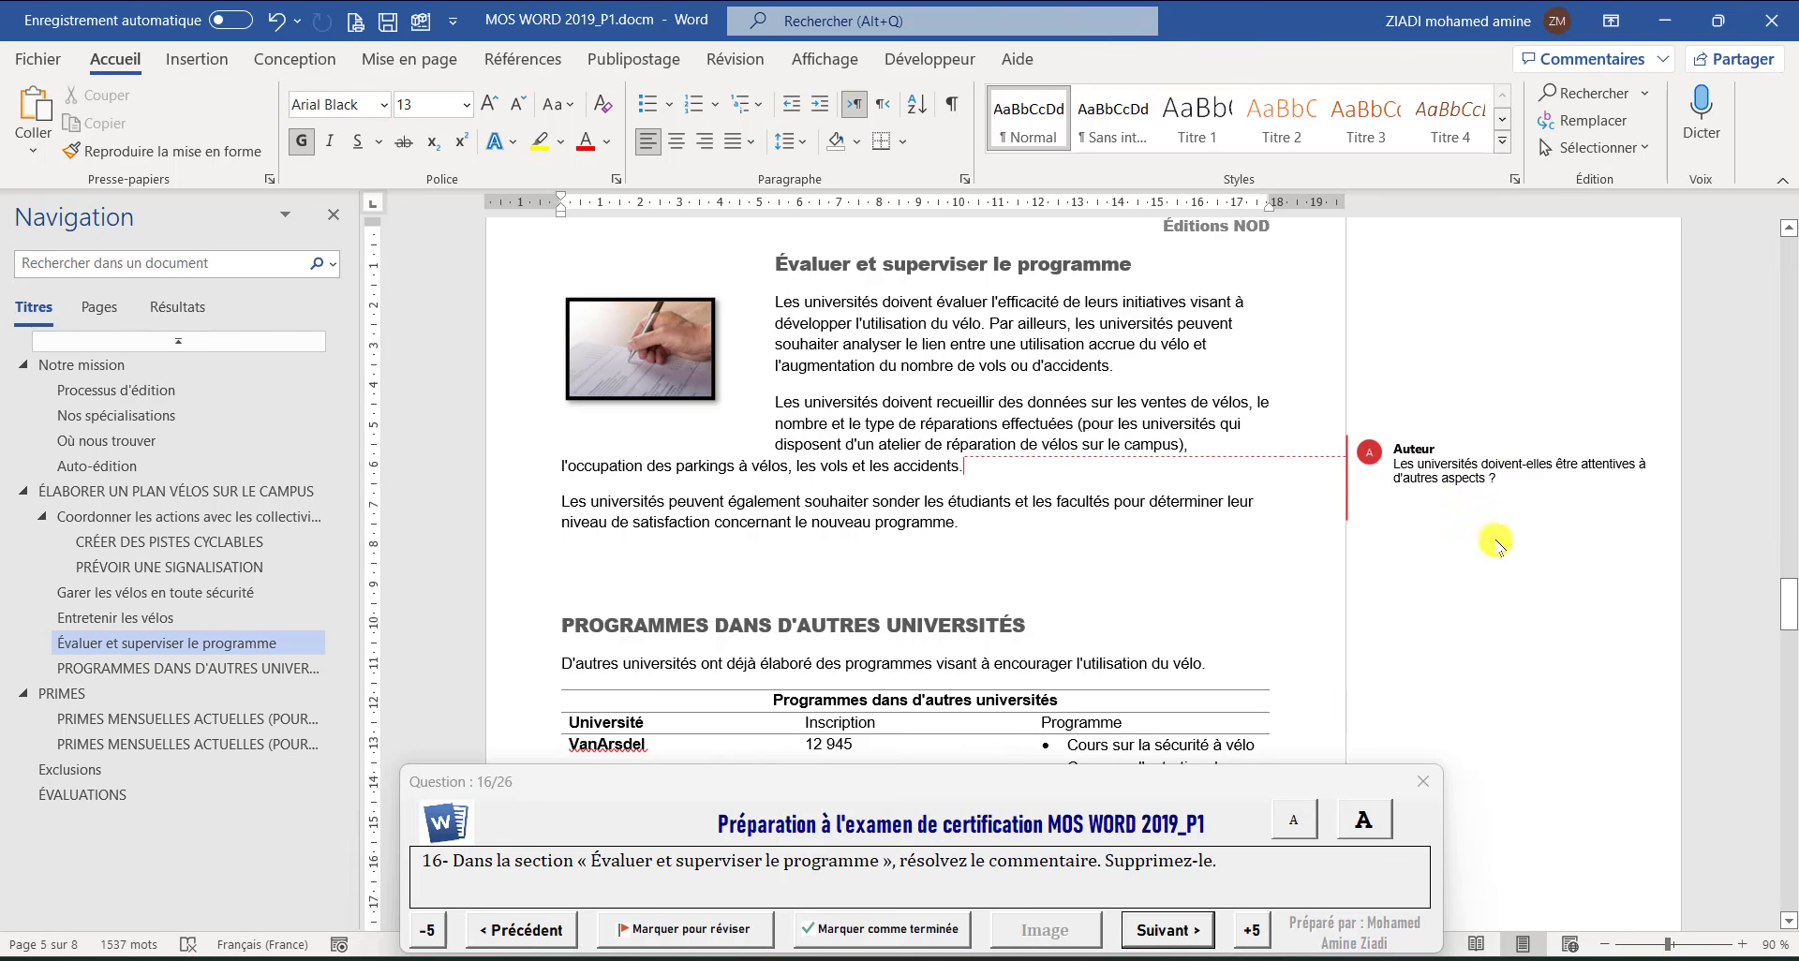
mouse_move(1525, 467)
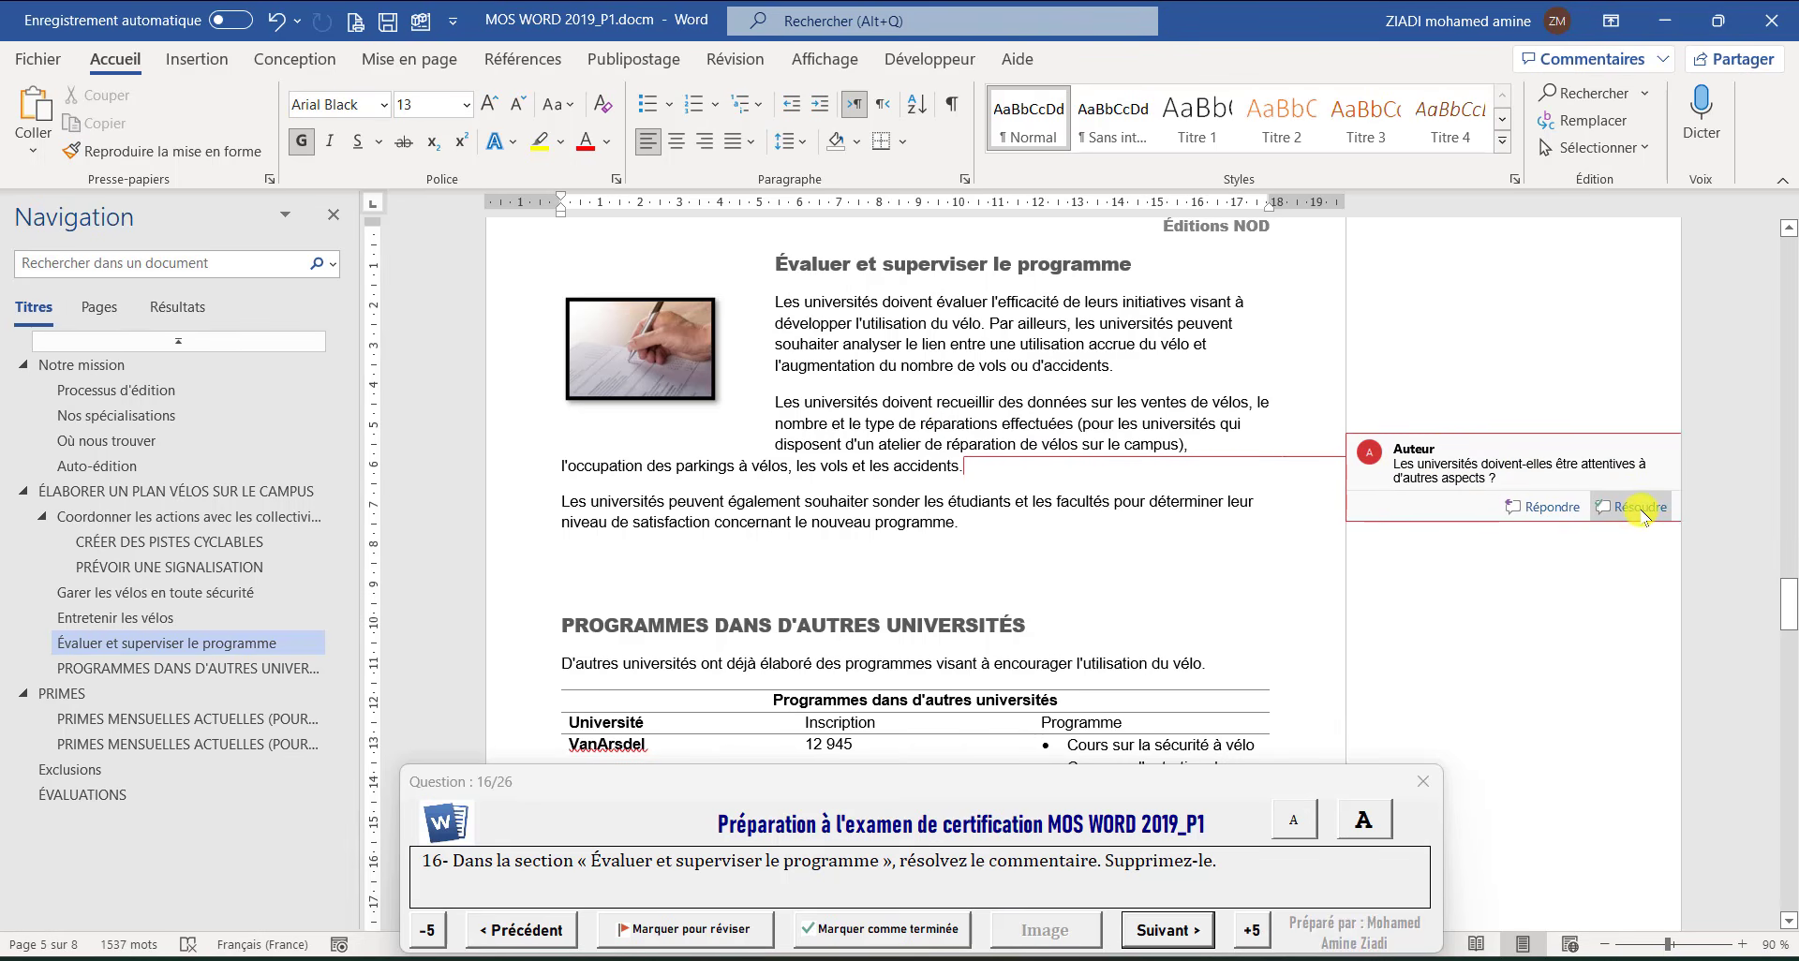
right_click(1476, 463)
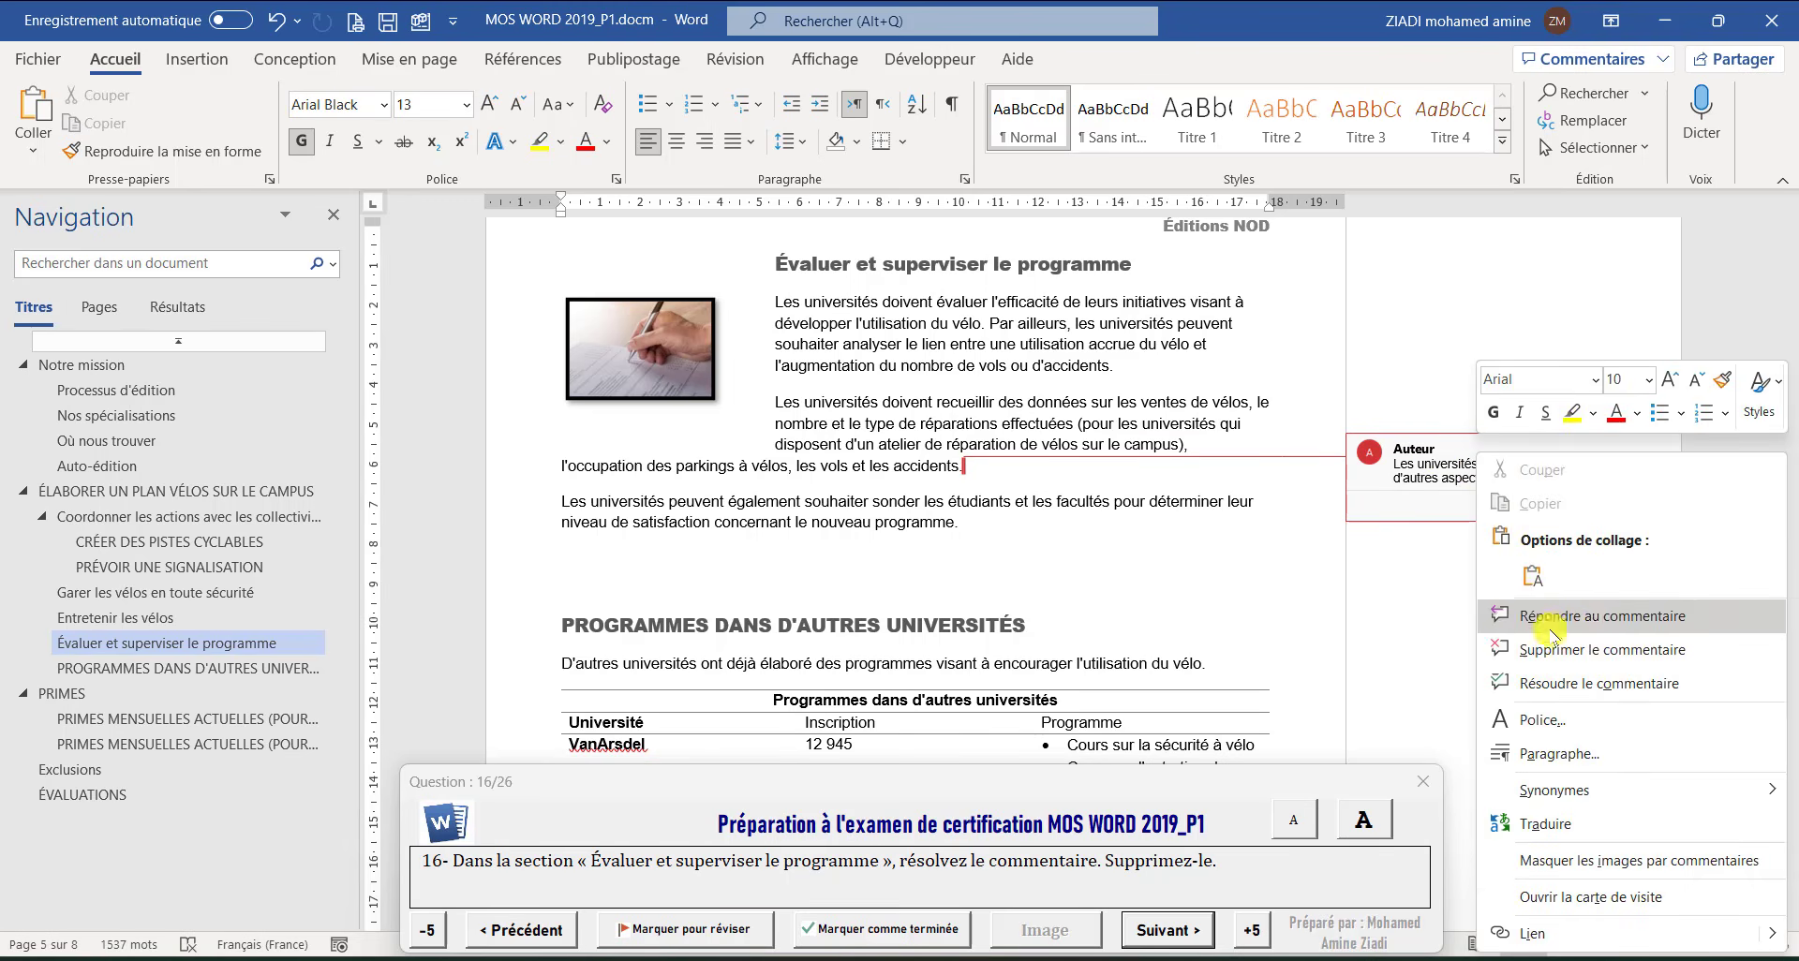
left_click(1593, 683)
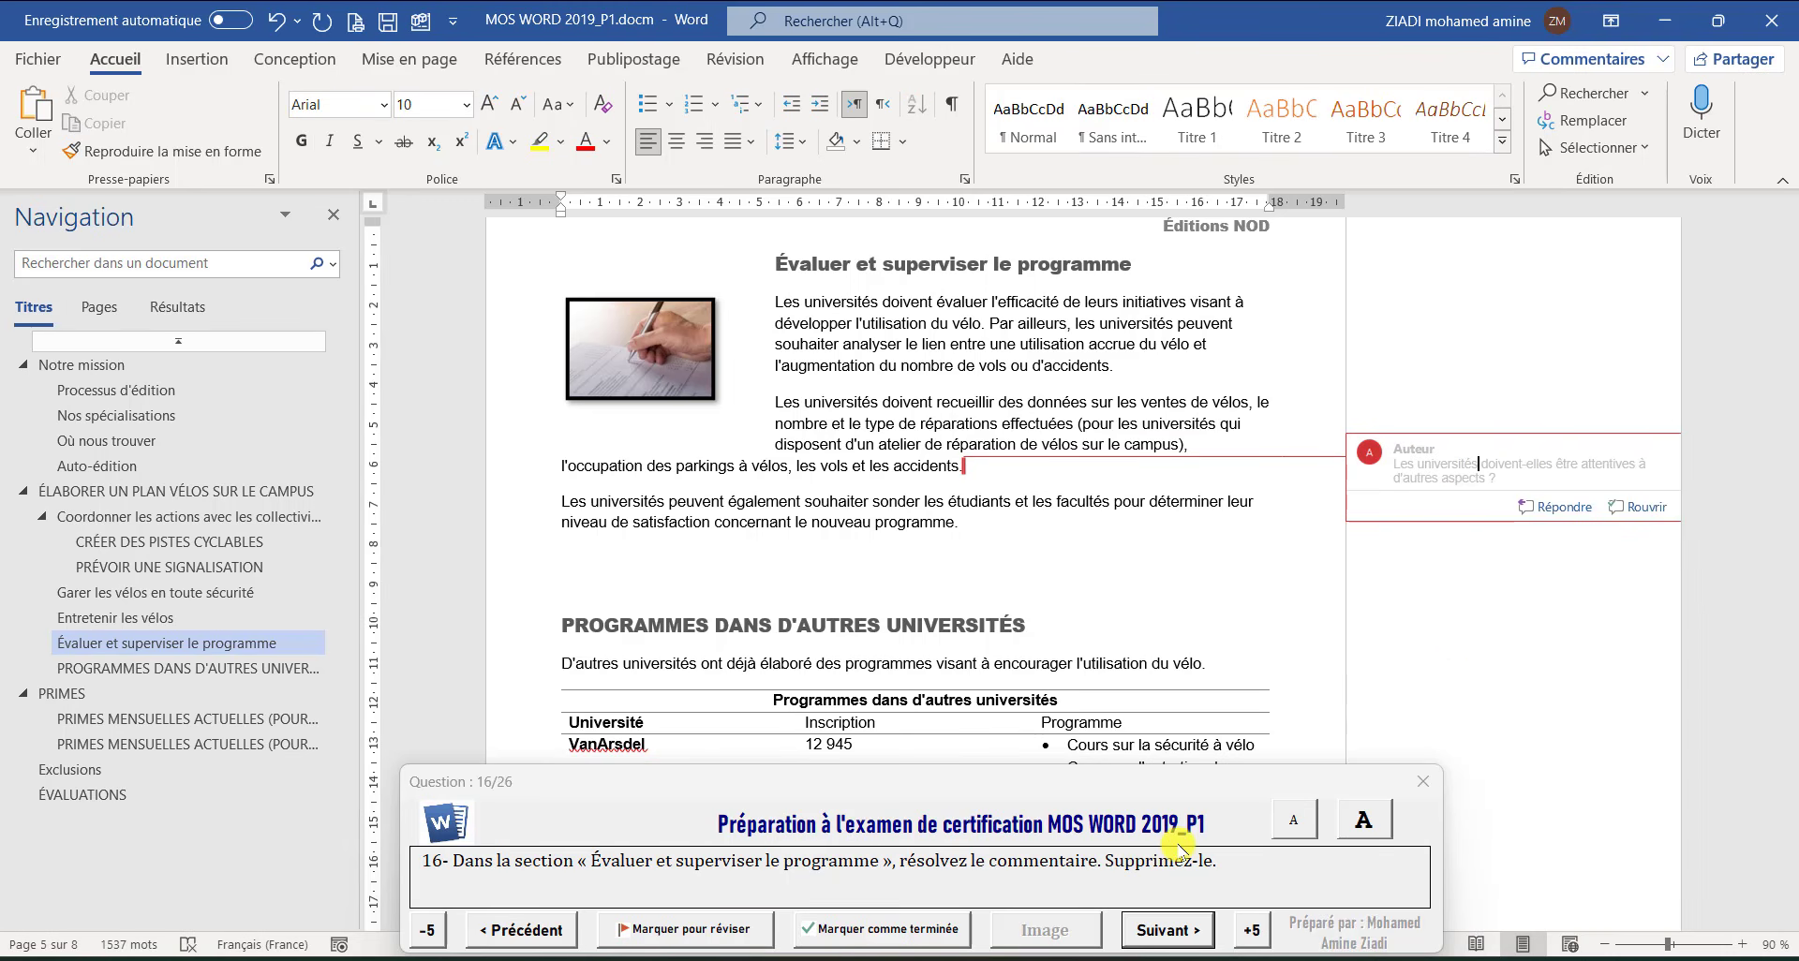
right_click(1479, 469)
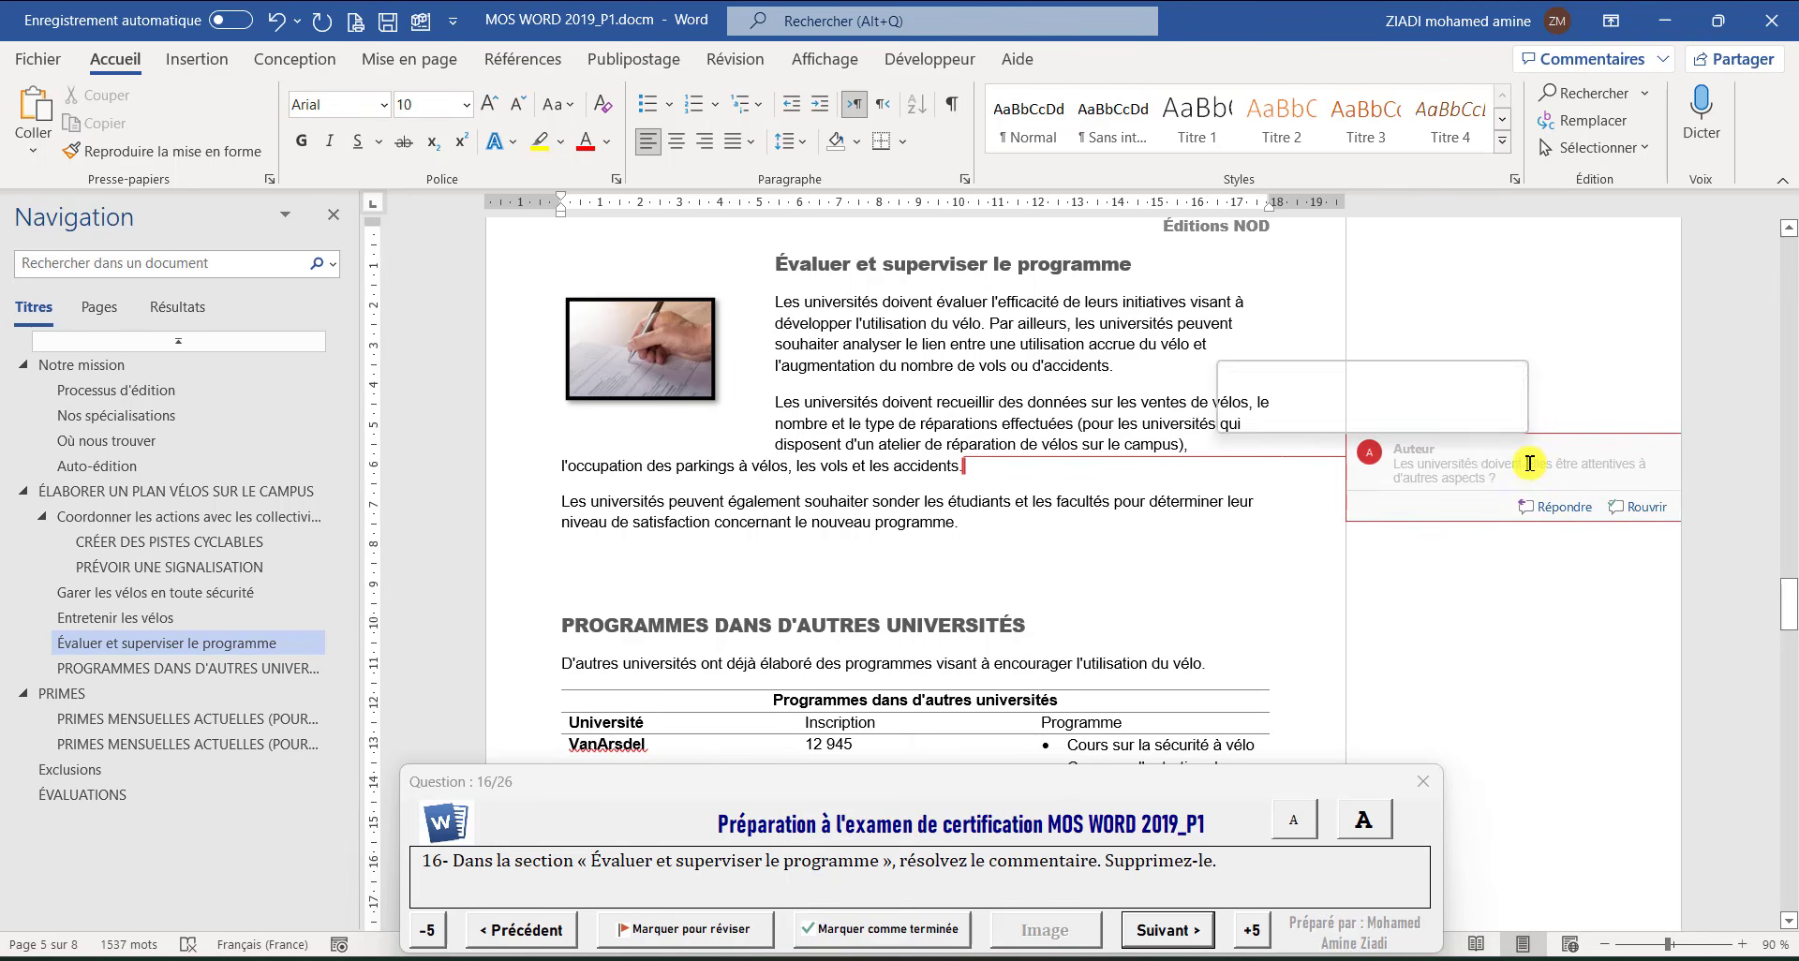
left_click(1302, 650)
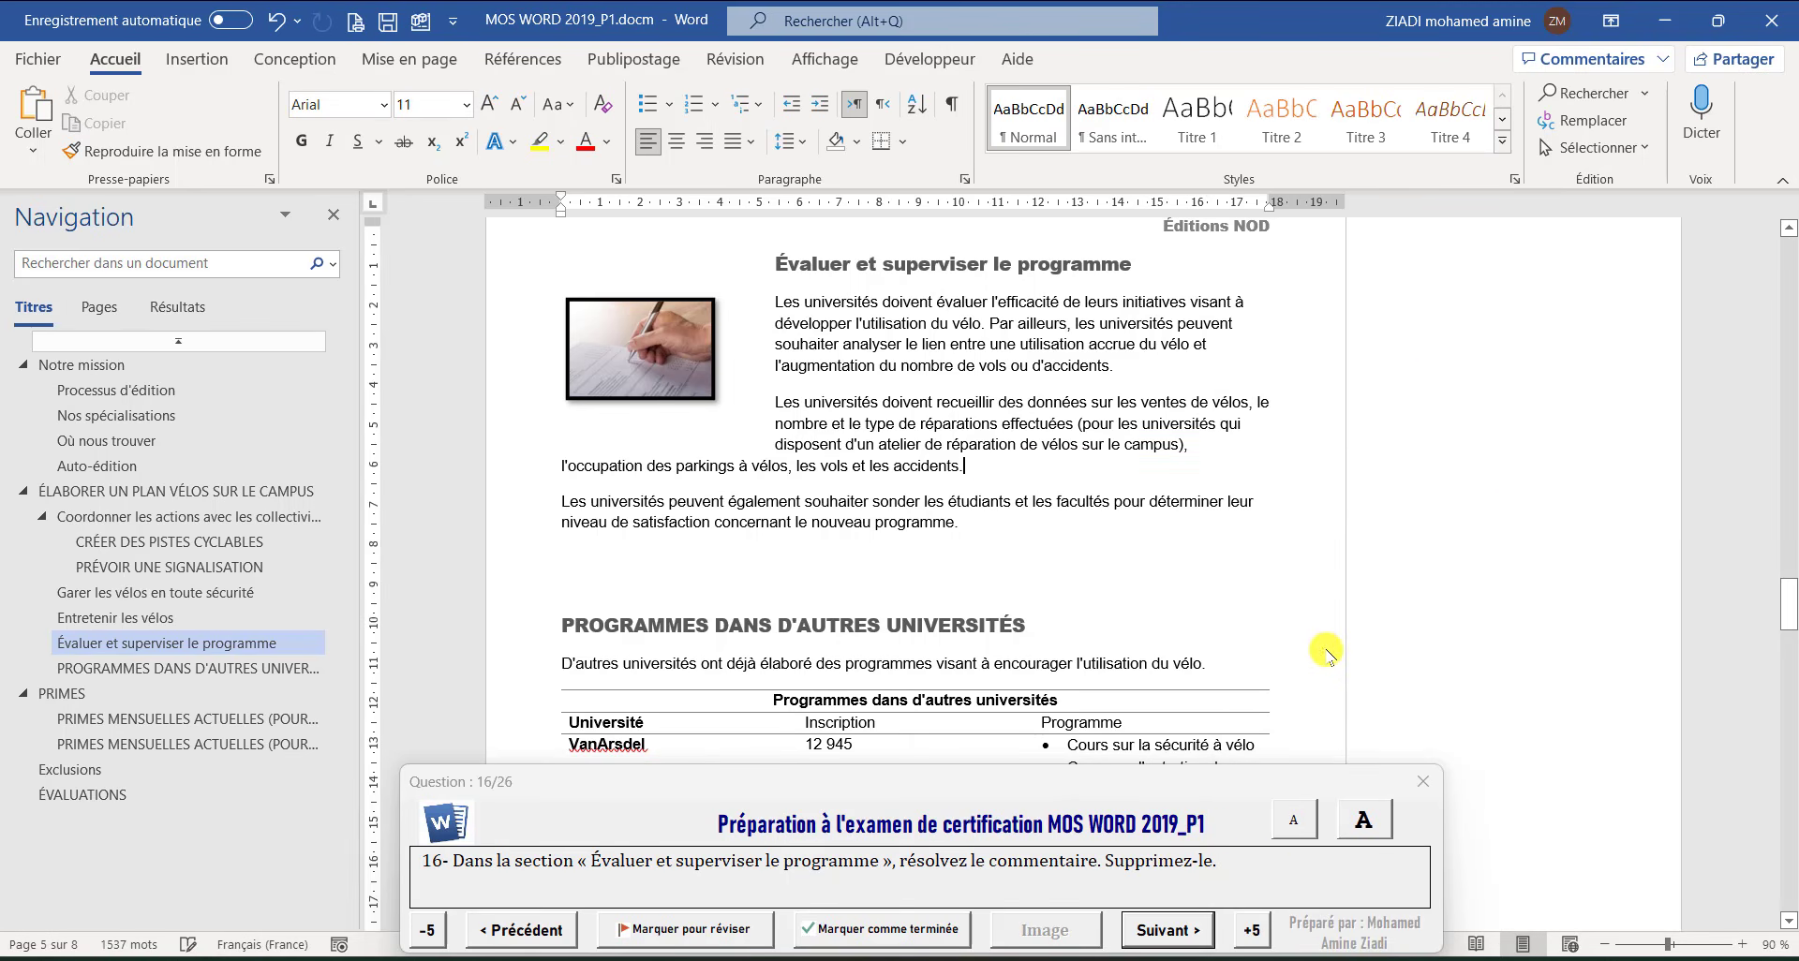
left_click(1190, 930)
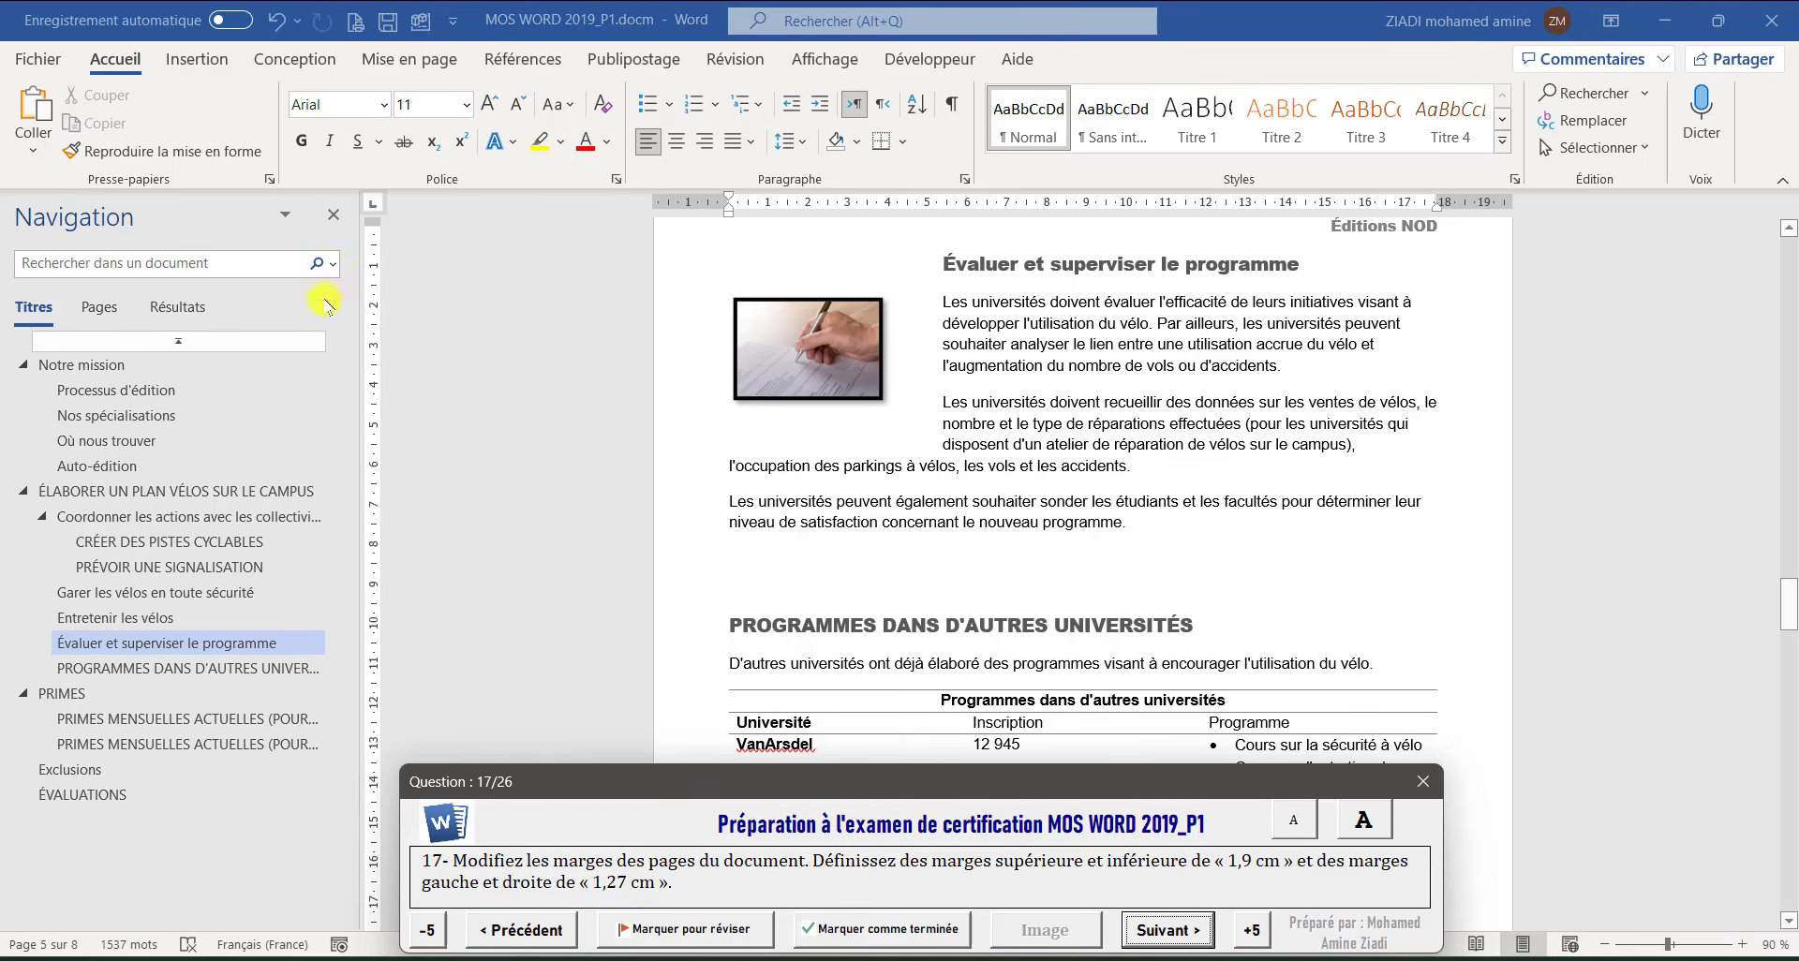
Set custom page margins of 1,9 cm at the top and bottom and 1,27 cm on the left
left_click(412, 61)
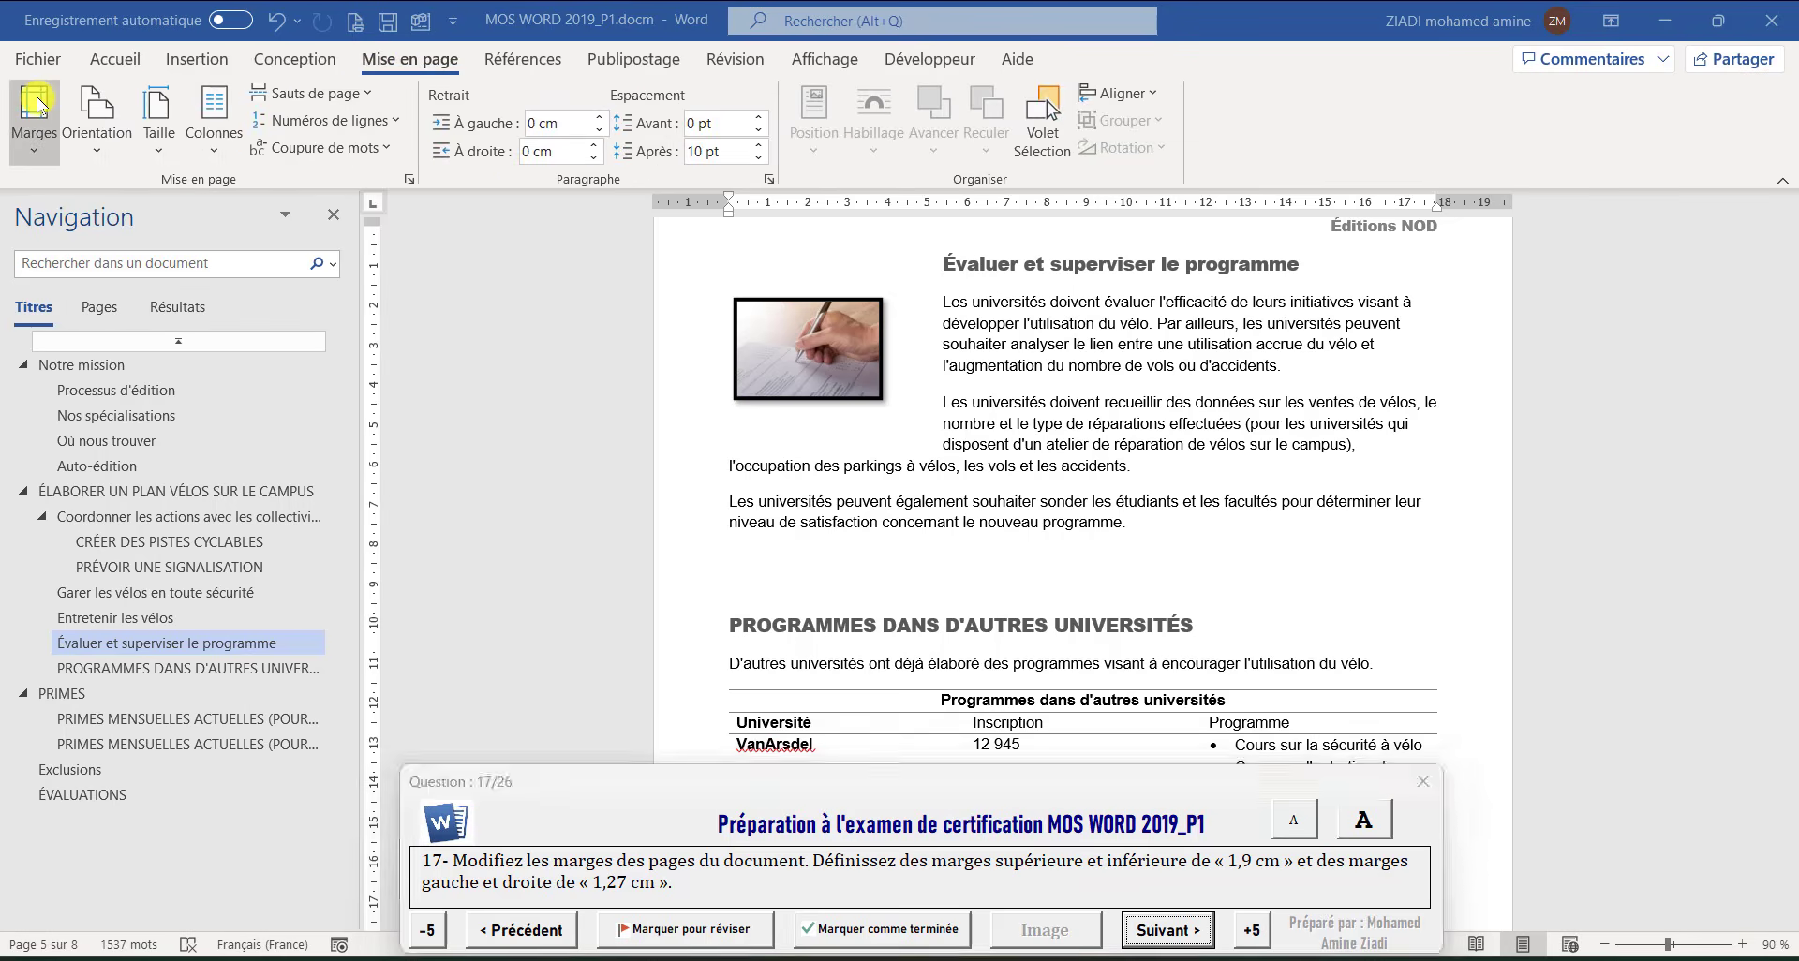
left_click(35, 110)
left_click(134, 779)
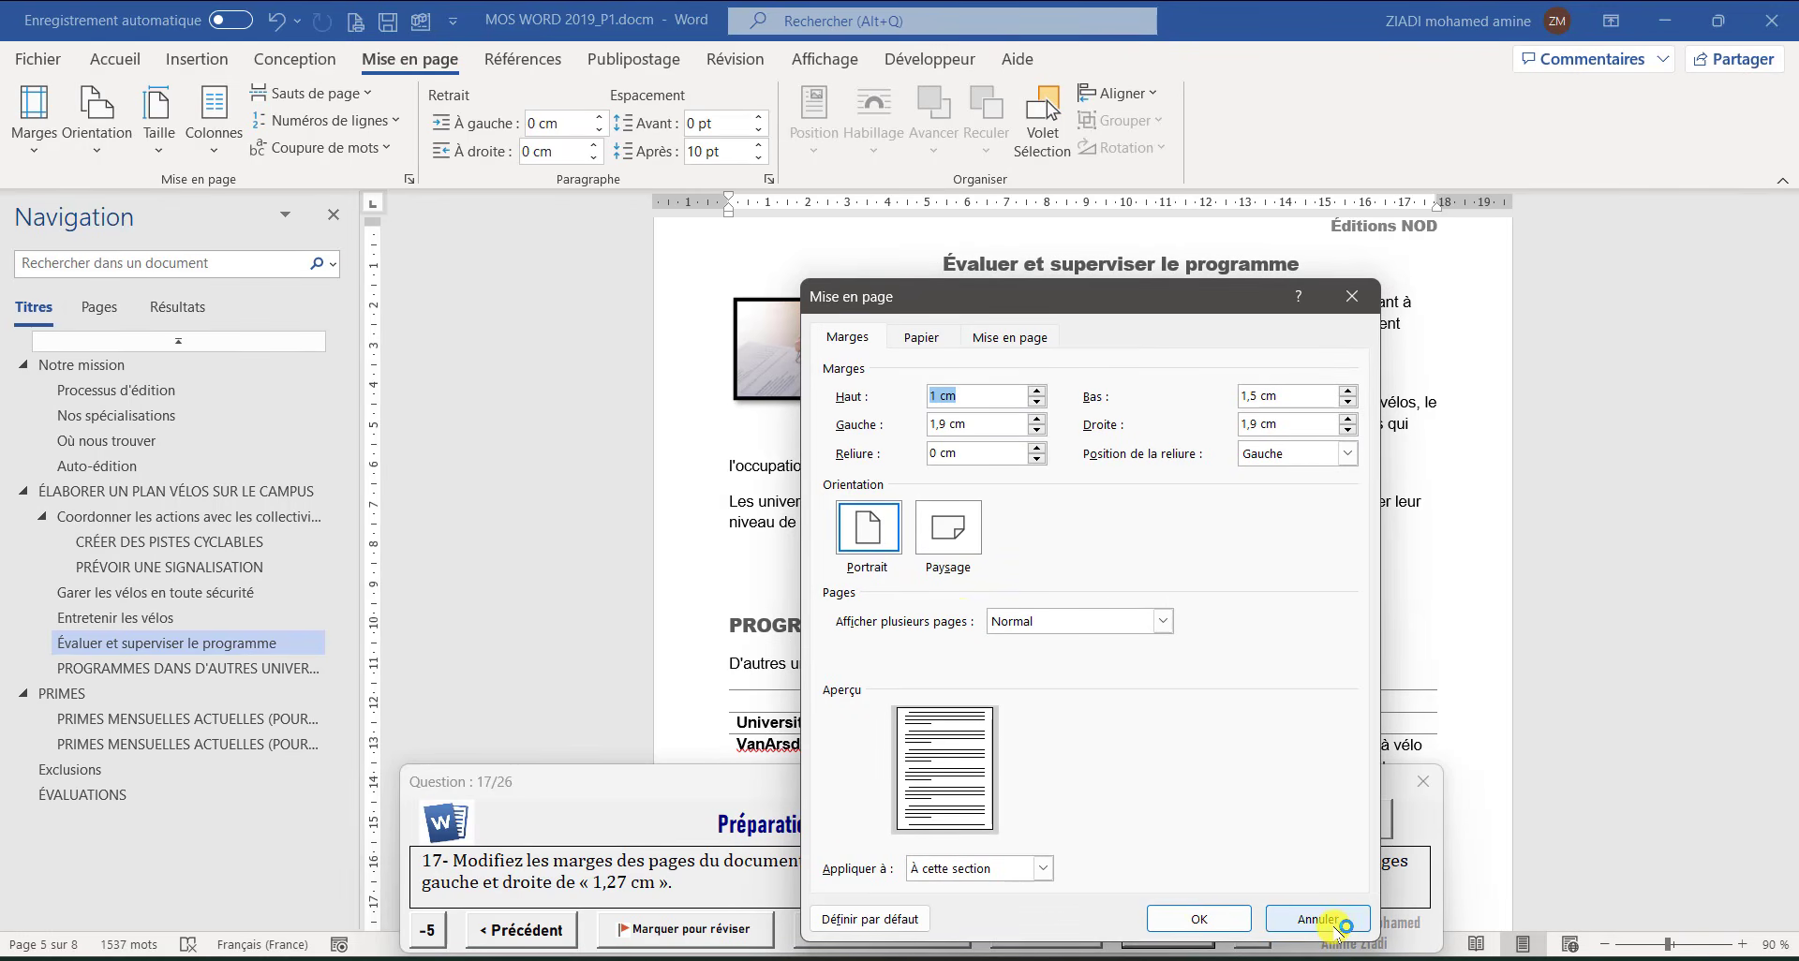
left_click_drag(1044, 293, 781, 110)
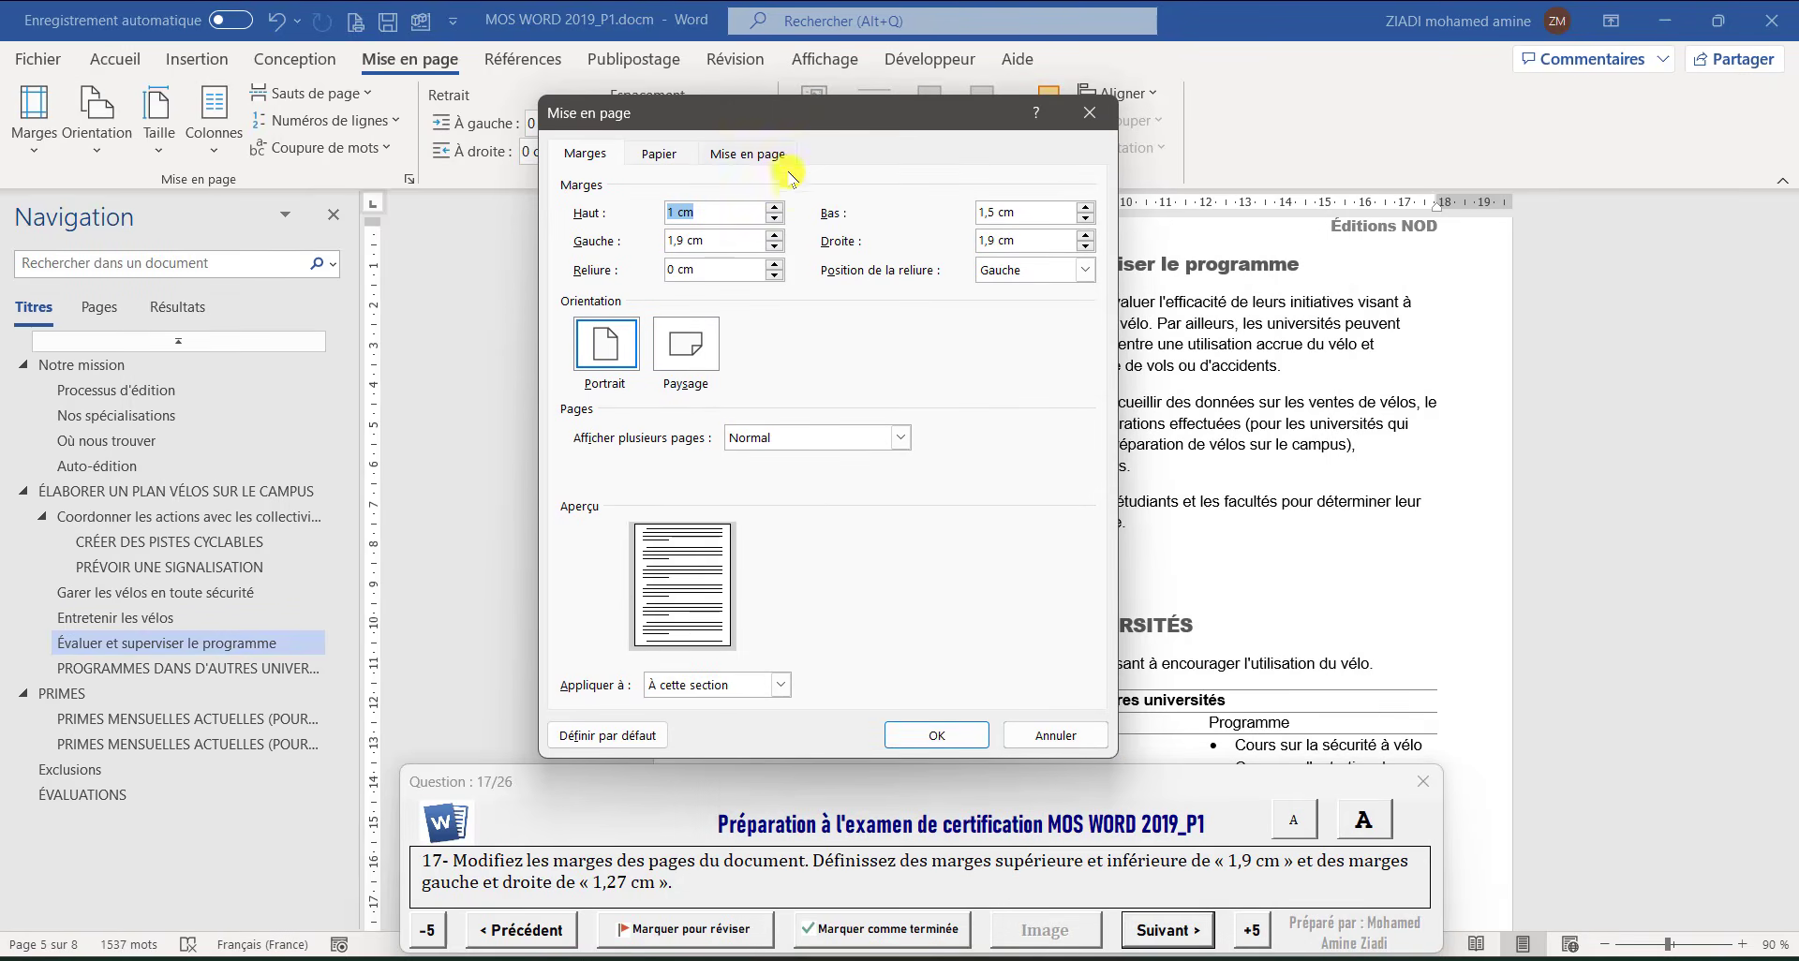
left_click(775, 208)
left_click(775, 207)
left_click(774, 208)
left_click(774, 208)
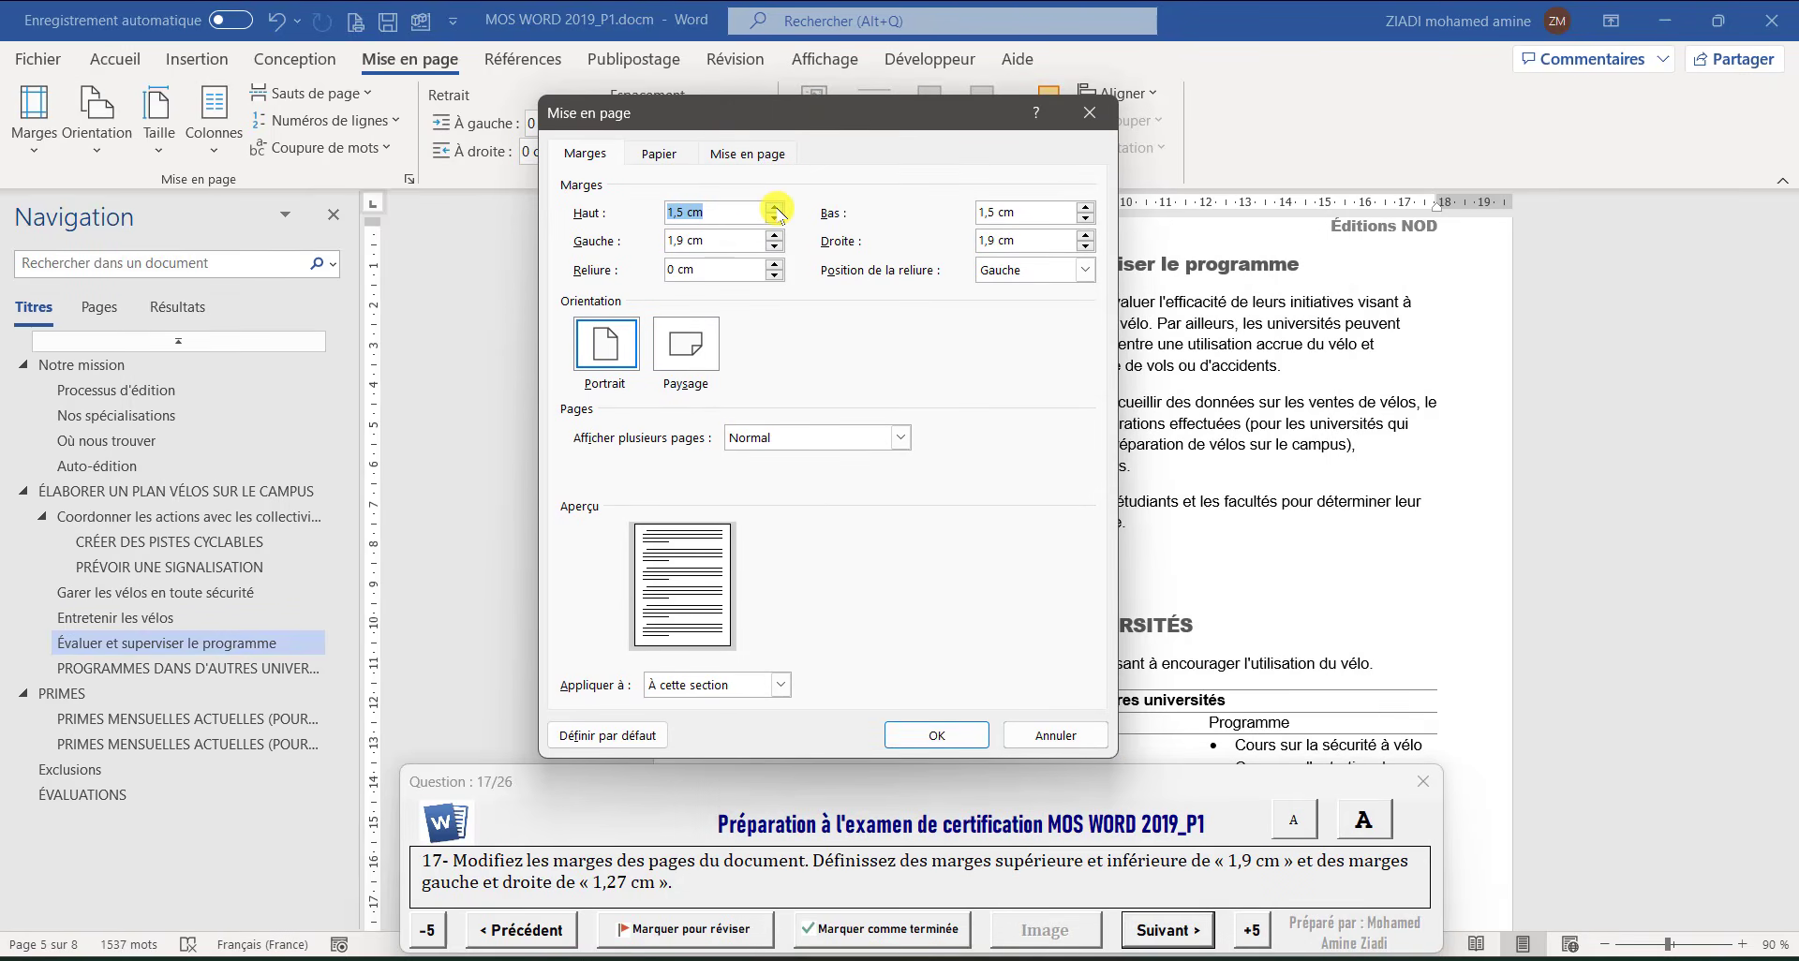
left_click(775, 208)
left_click(775, 208)
left_click(775, 208)
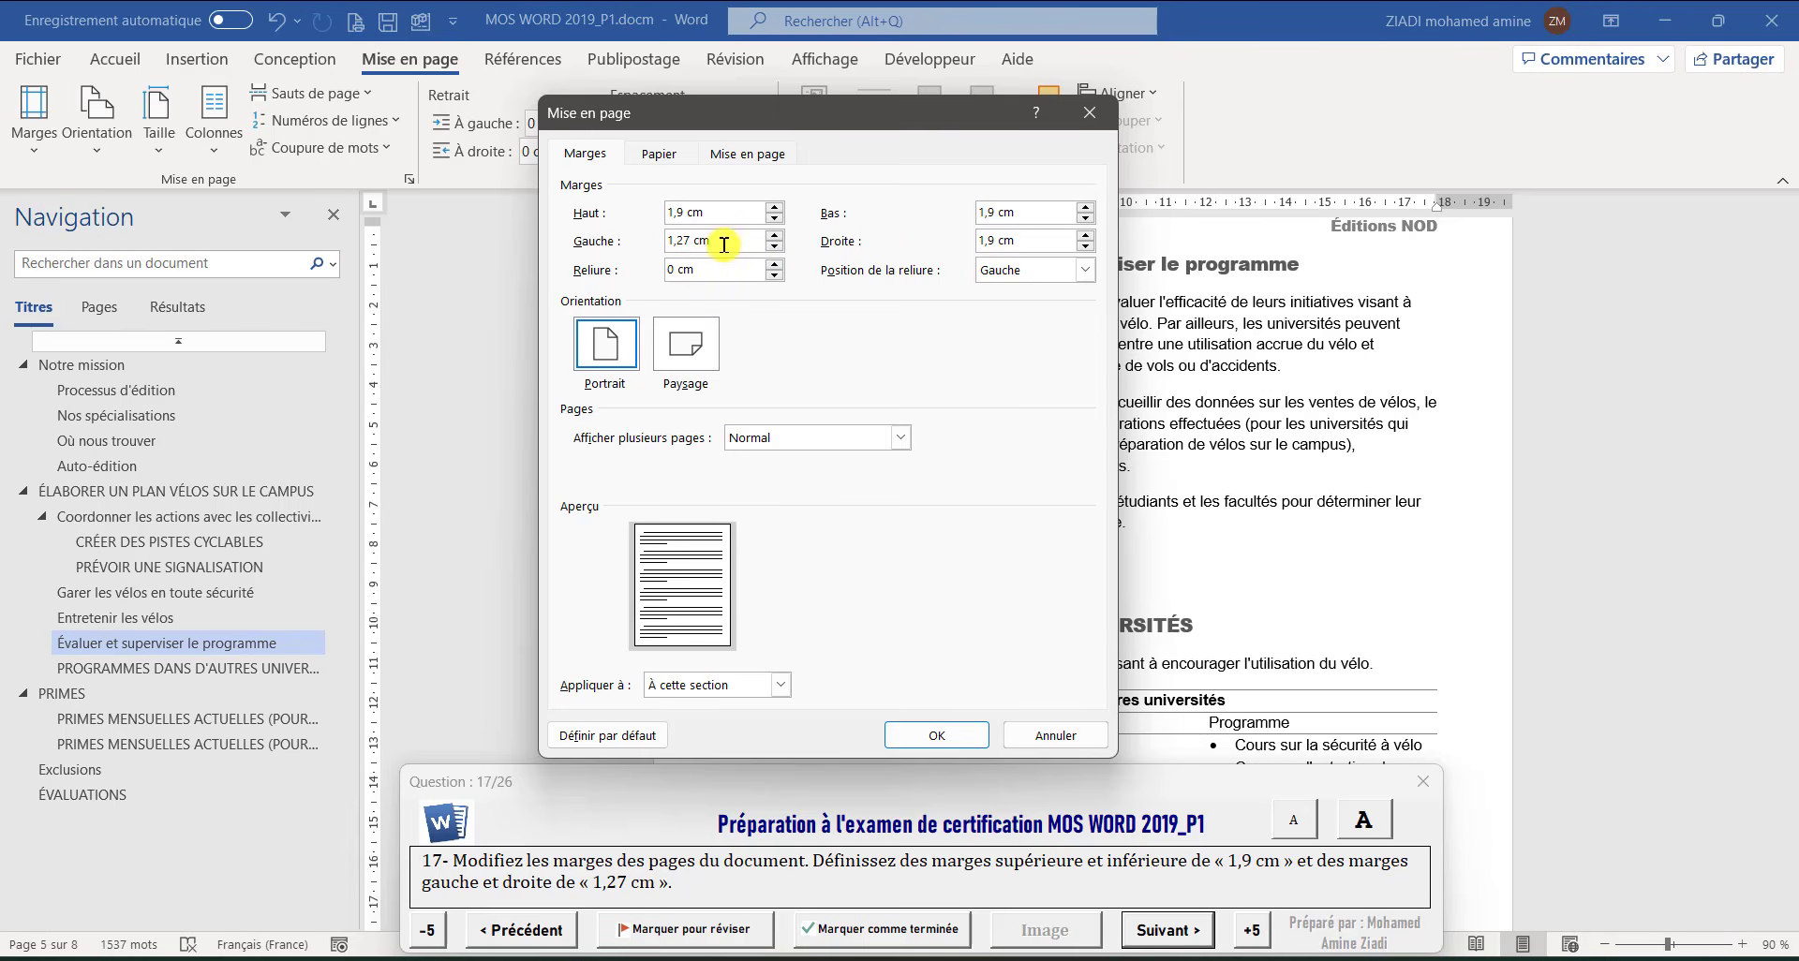
Copy the left margin value of 1,27 cm to the right margin, apply the page setup, and advance to question 18
left_click_drag(736, 241, 544, 251)
key("ctrl+c")
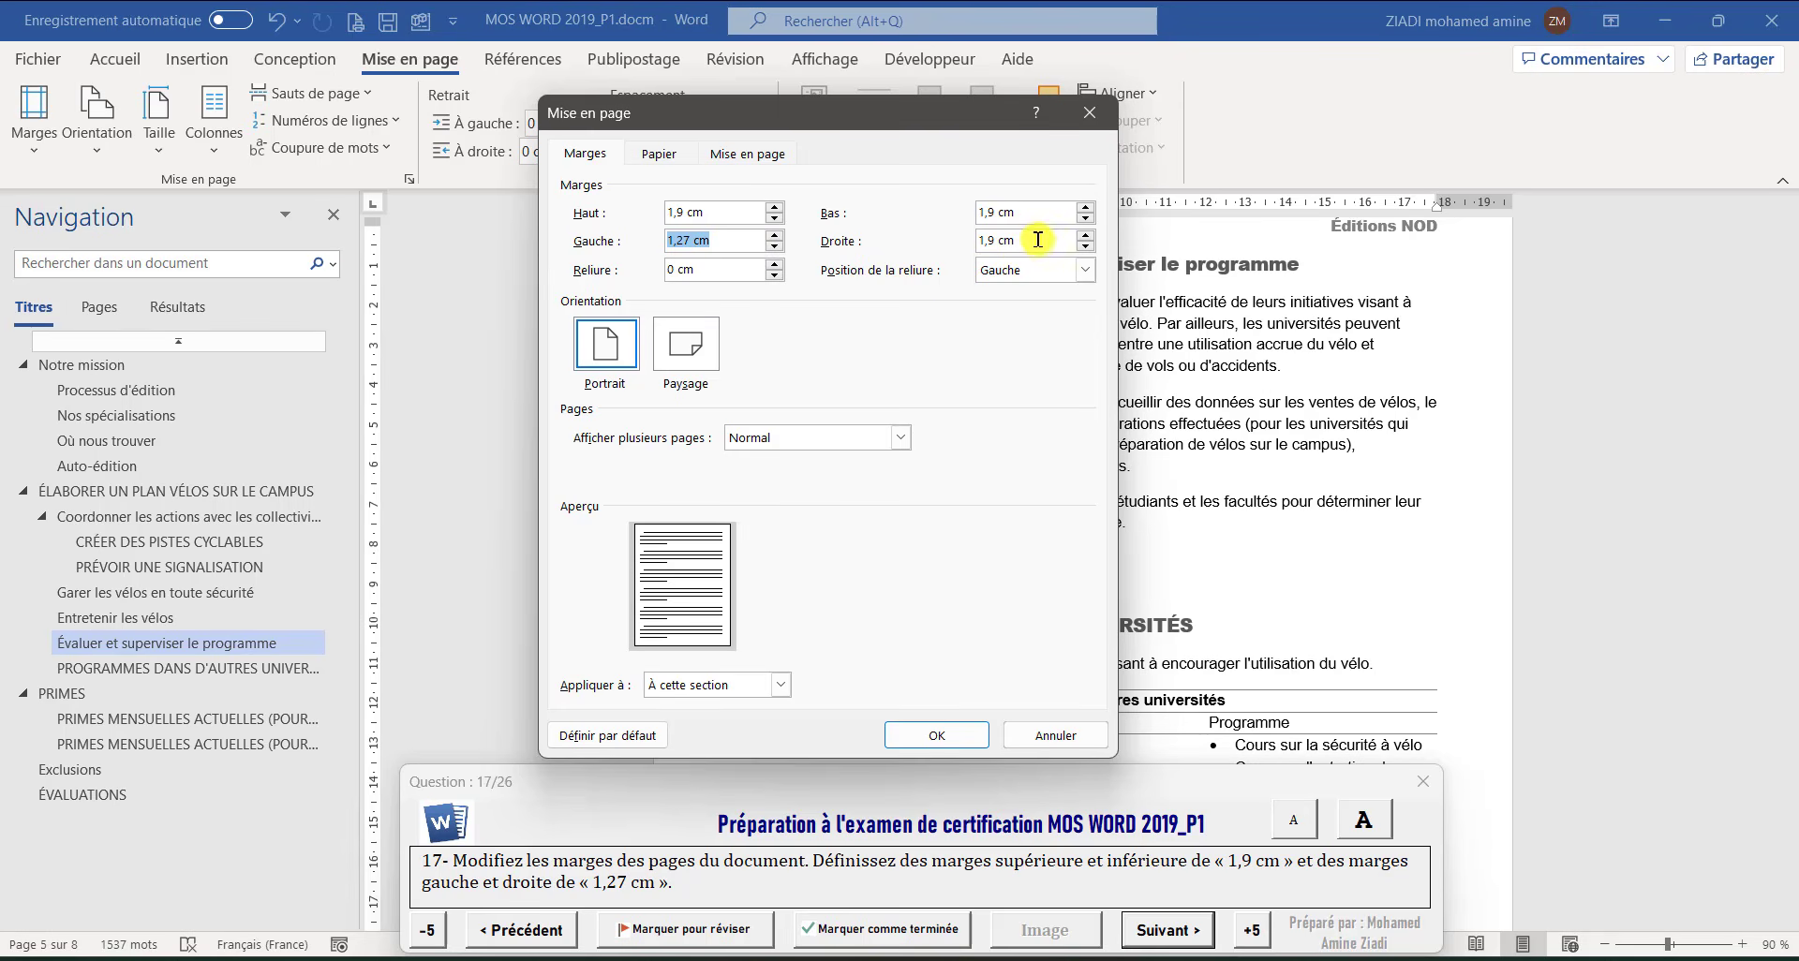
left_click_drag(1036, 241, 901, 230)
key("ctrl+v")
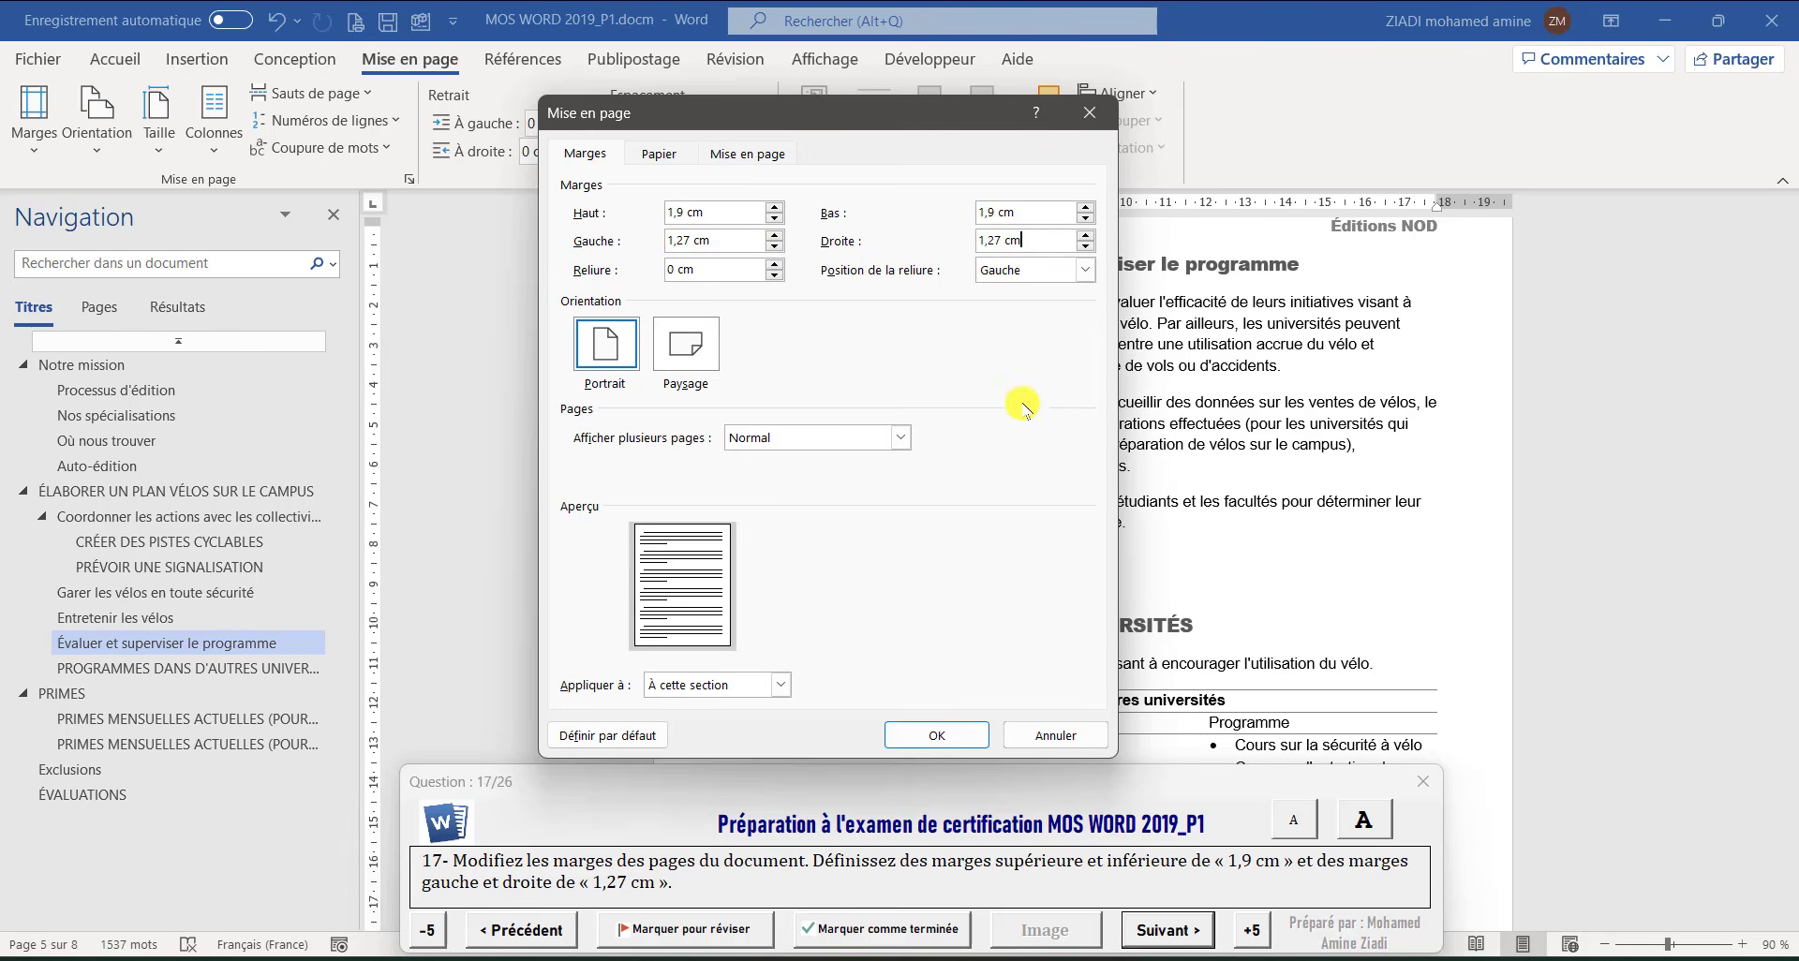
left_click(938, 735)
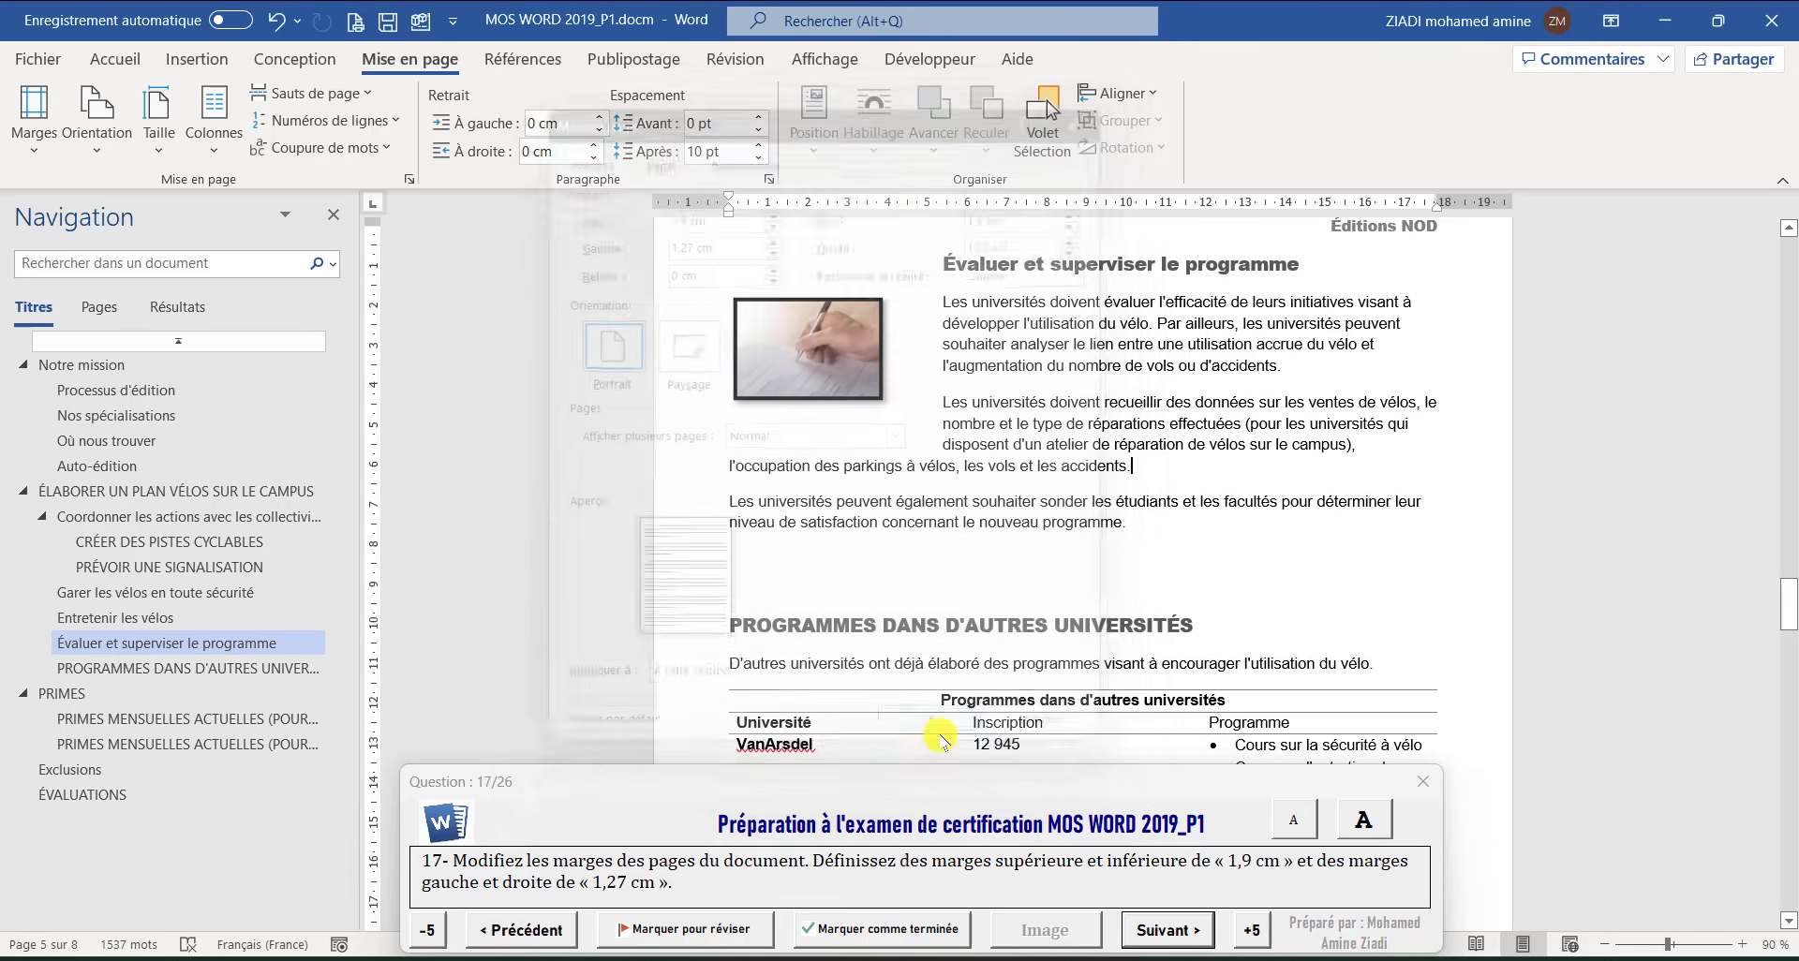
left_click(1162, 930)
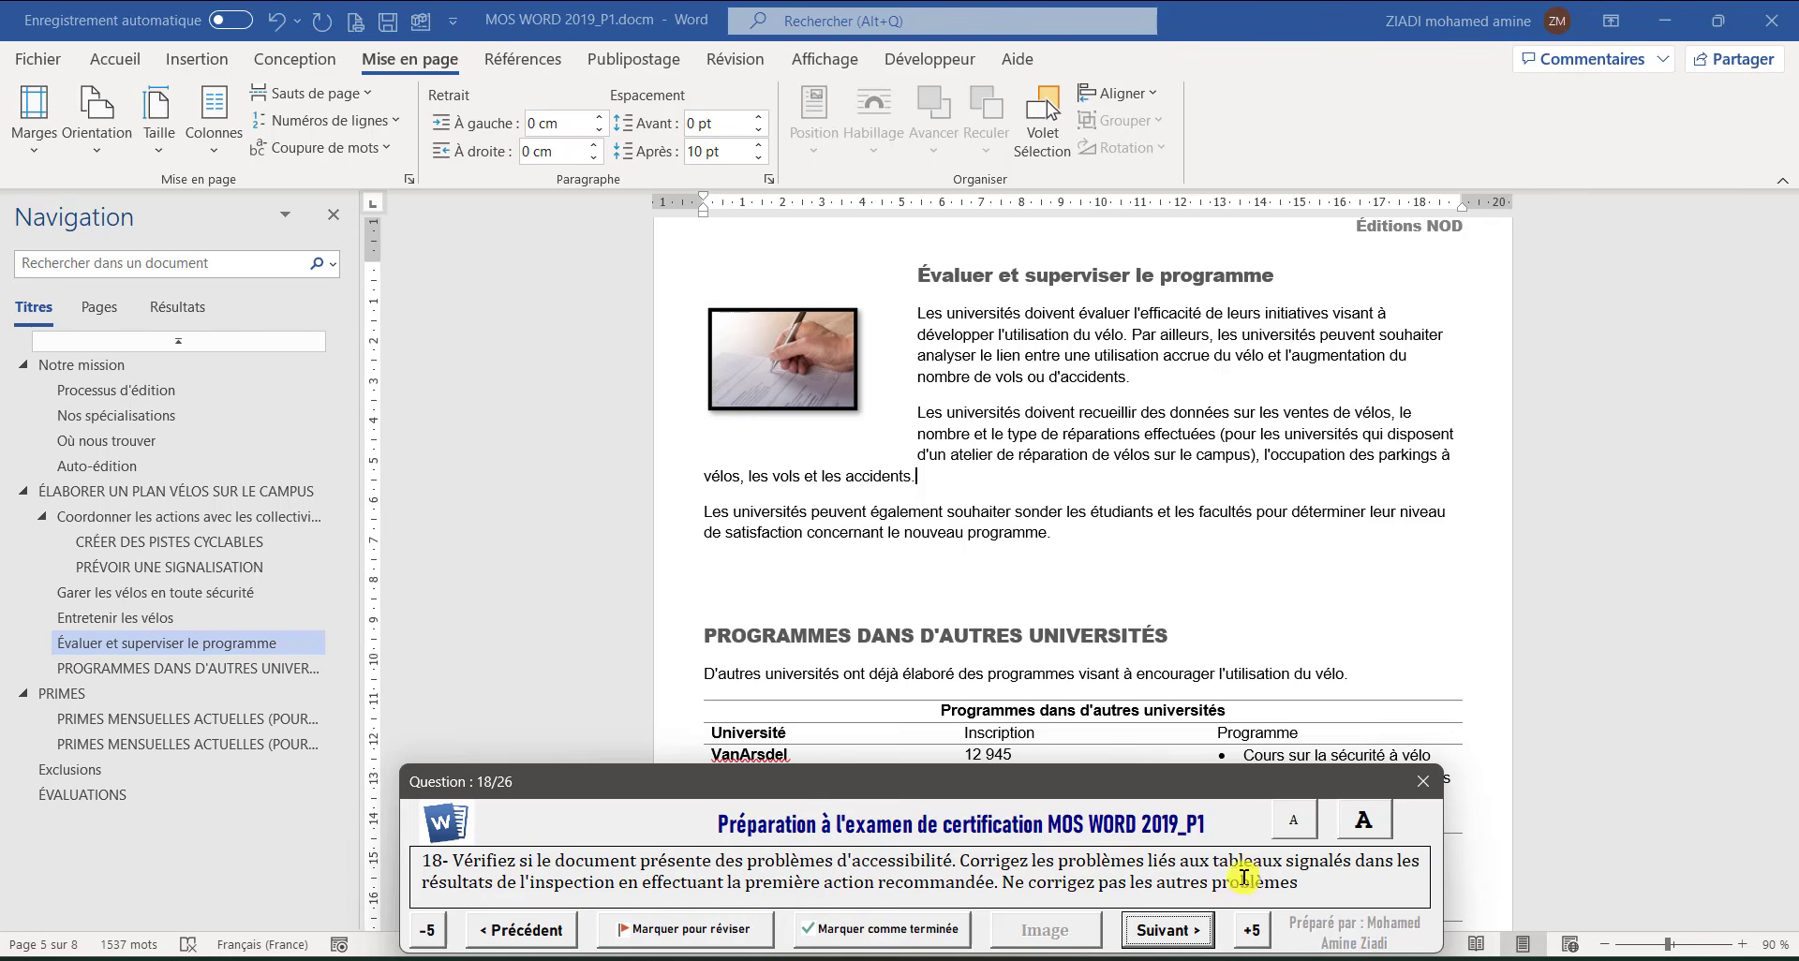
Run the accessibility check on the document
left_click(1112, 492)
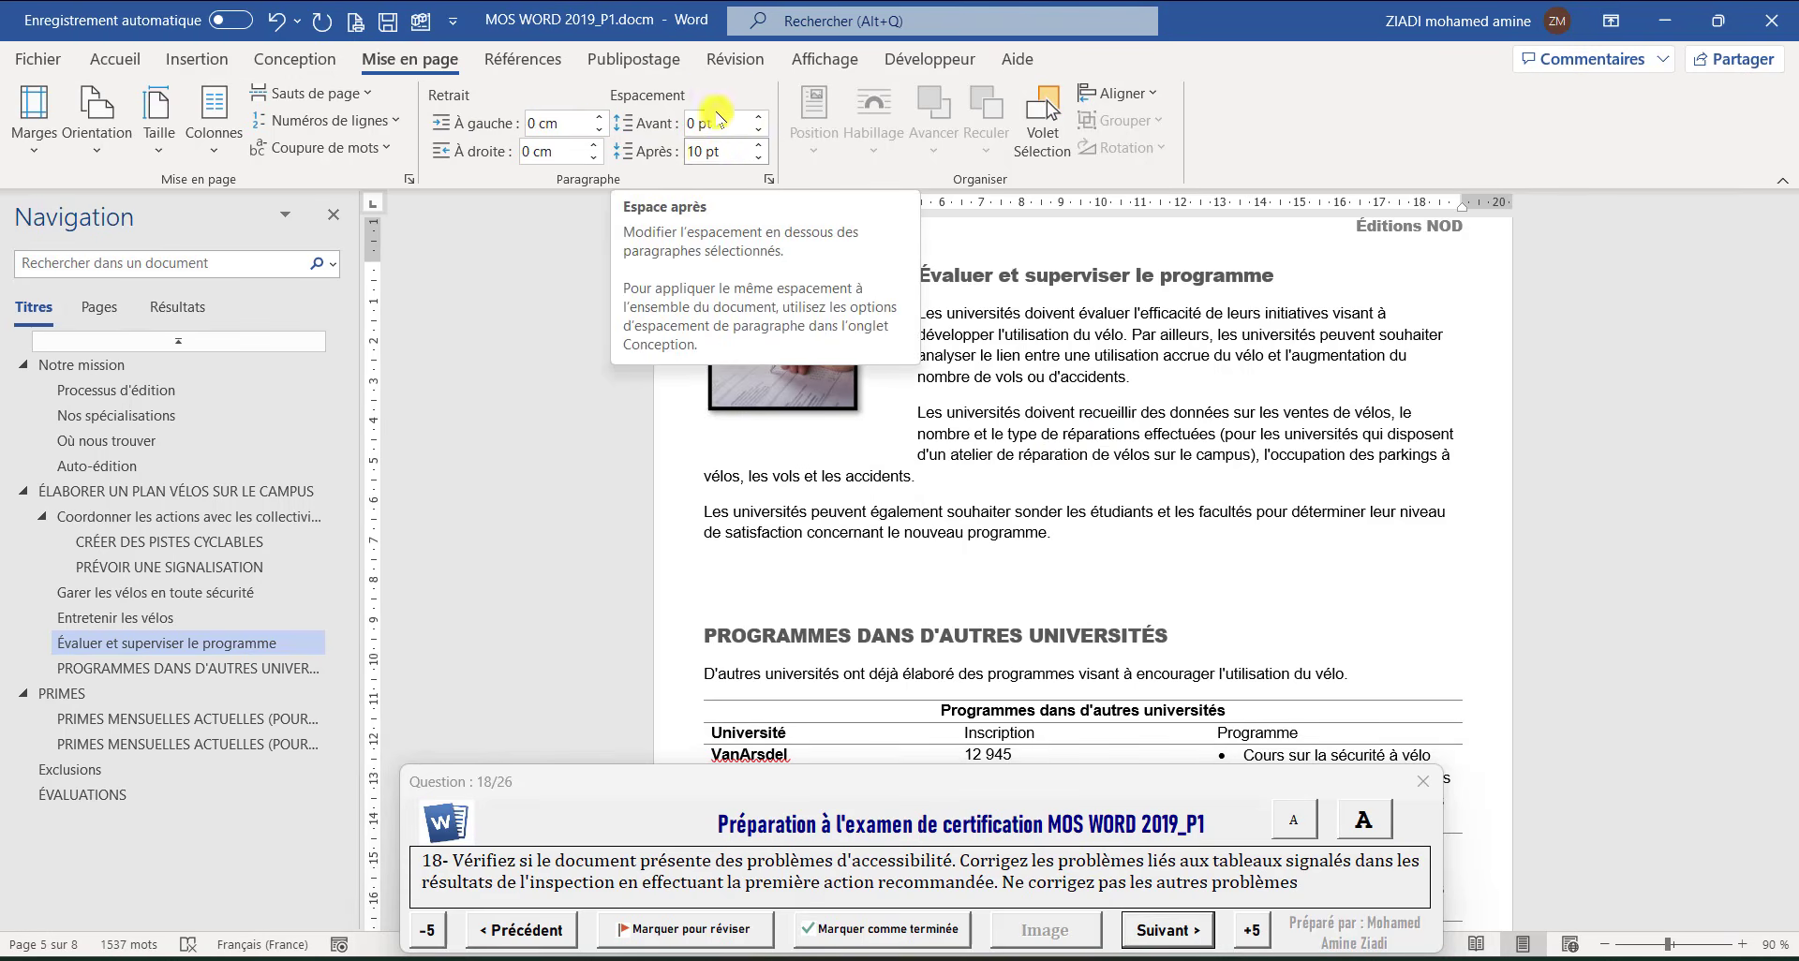
left_click(728, 58)
left_click(468, 107)
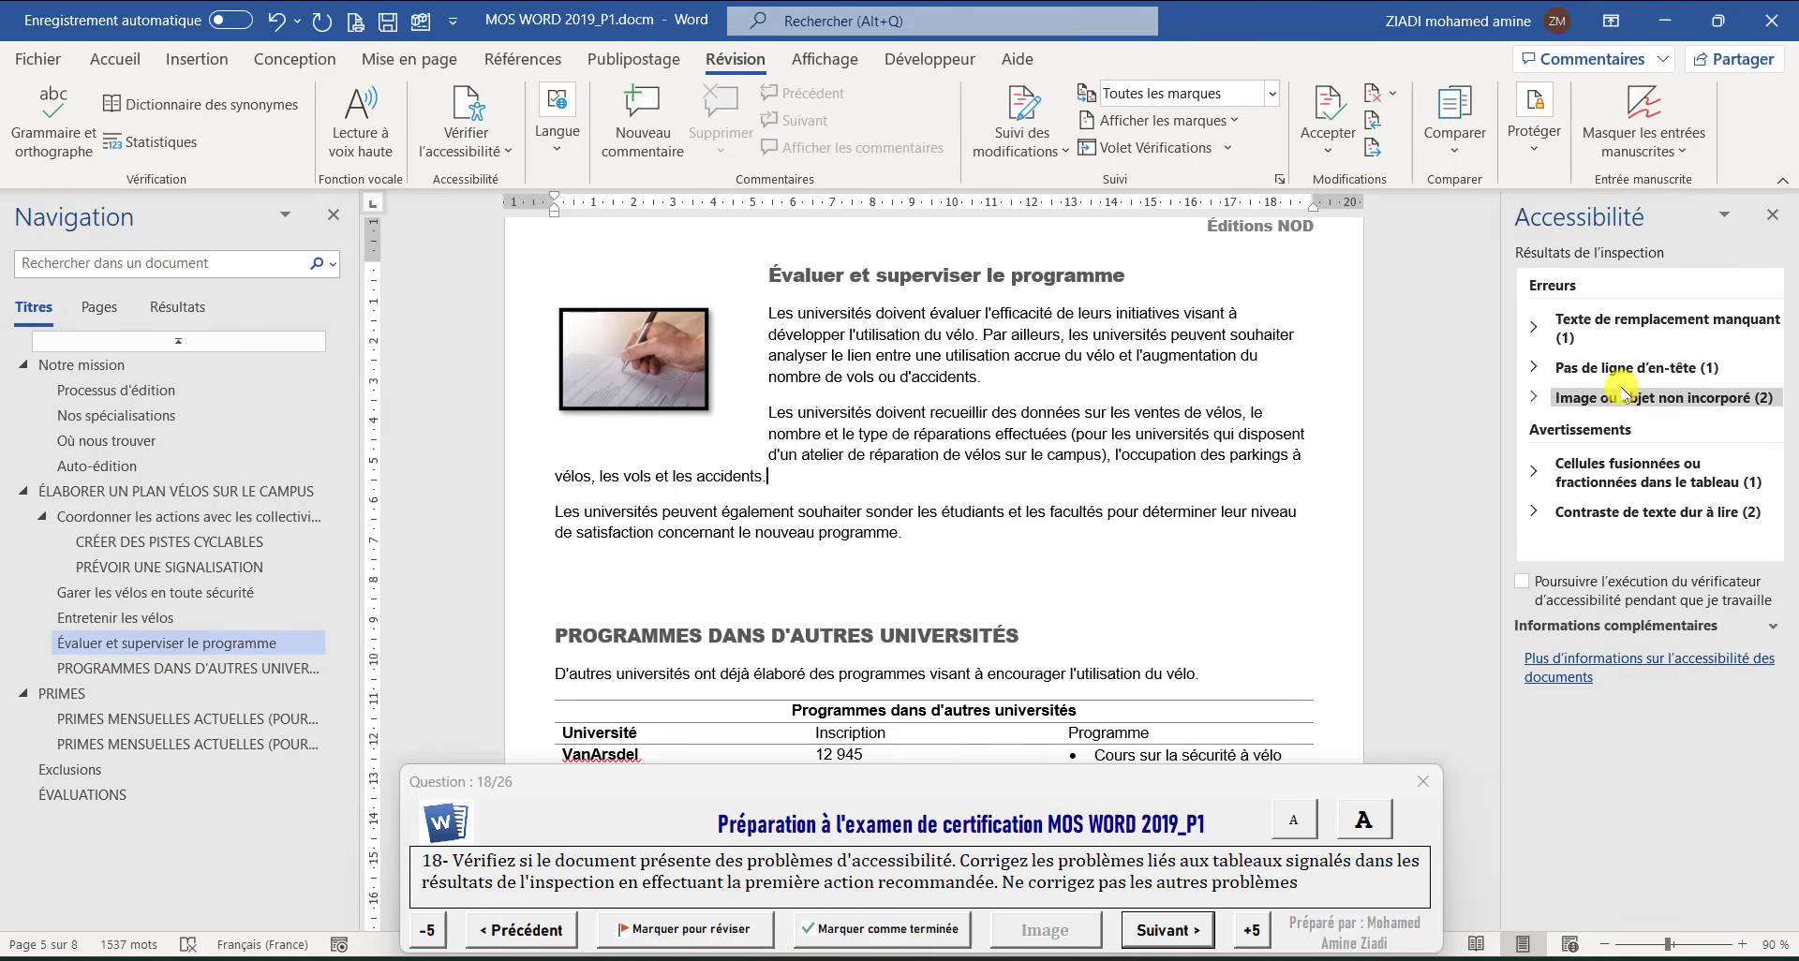
Fix the table's missing header row accessibility error by using the first row as header, and advance to question 19
left_click(1623, 370)
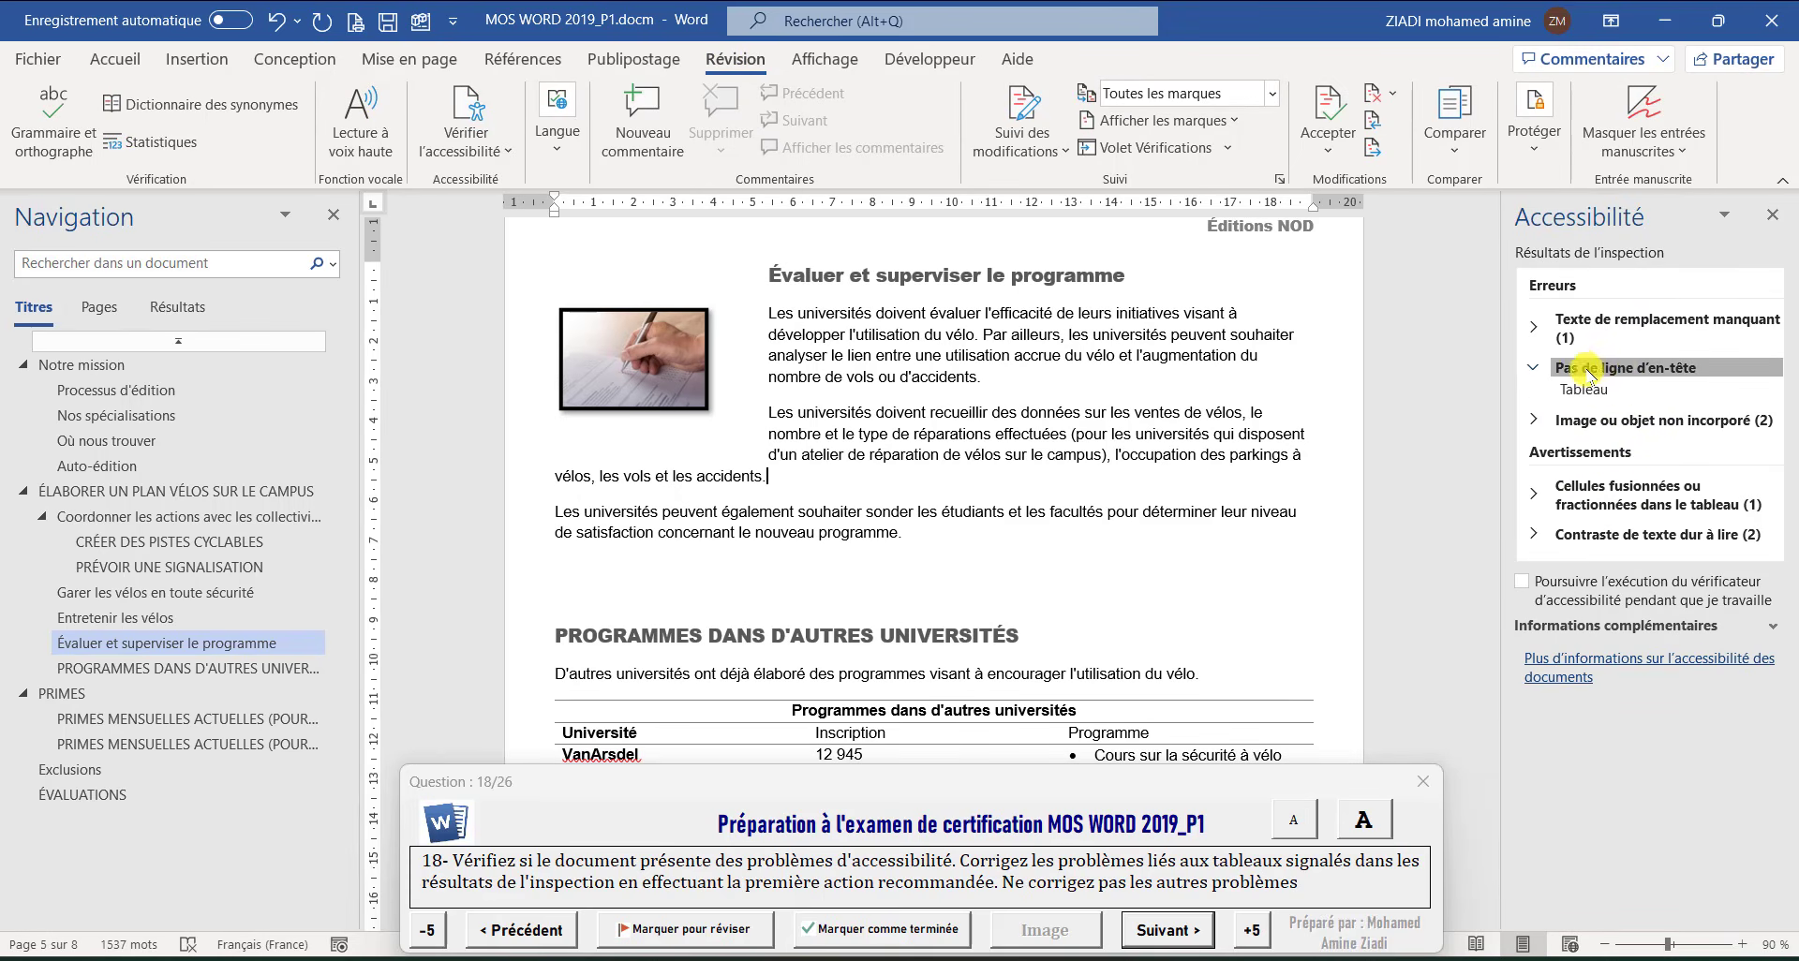
left_click(1590, 391)
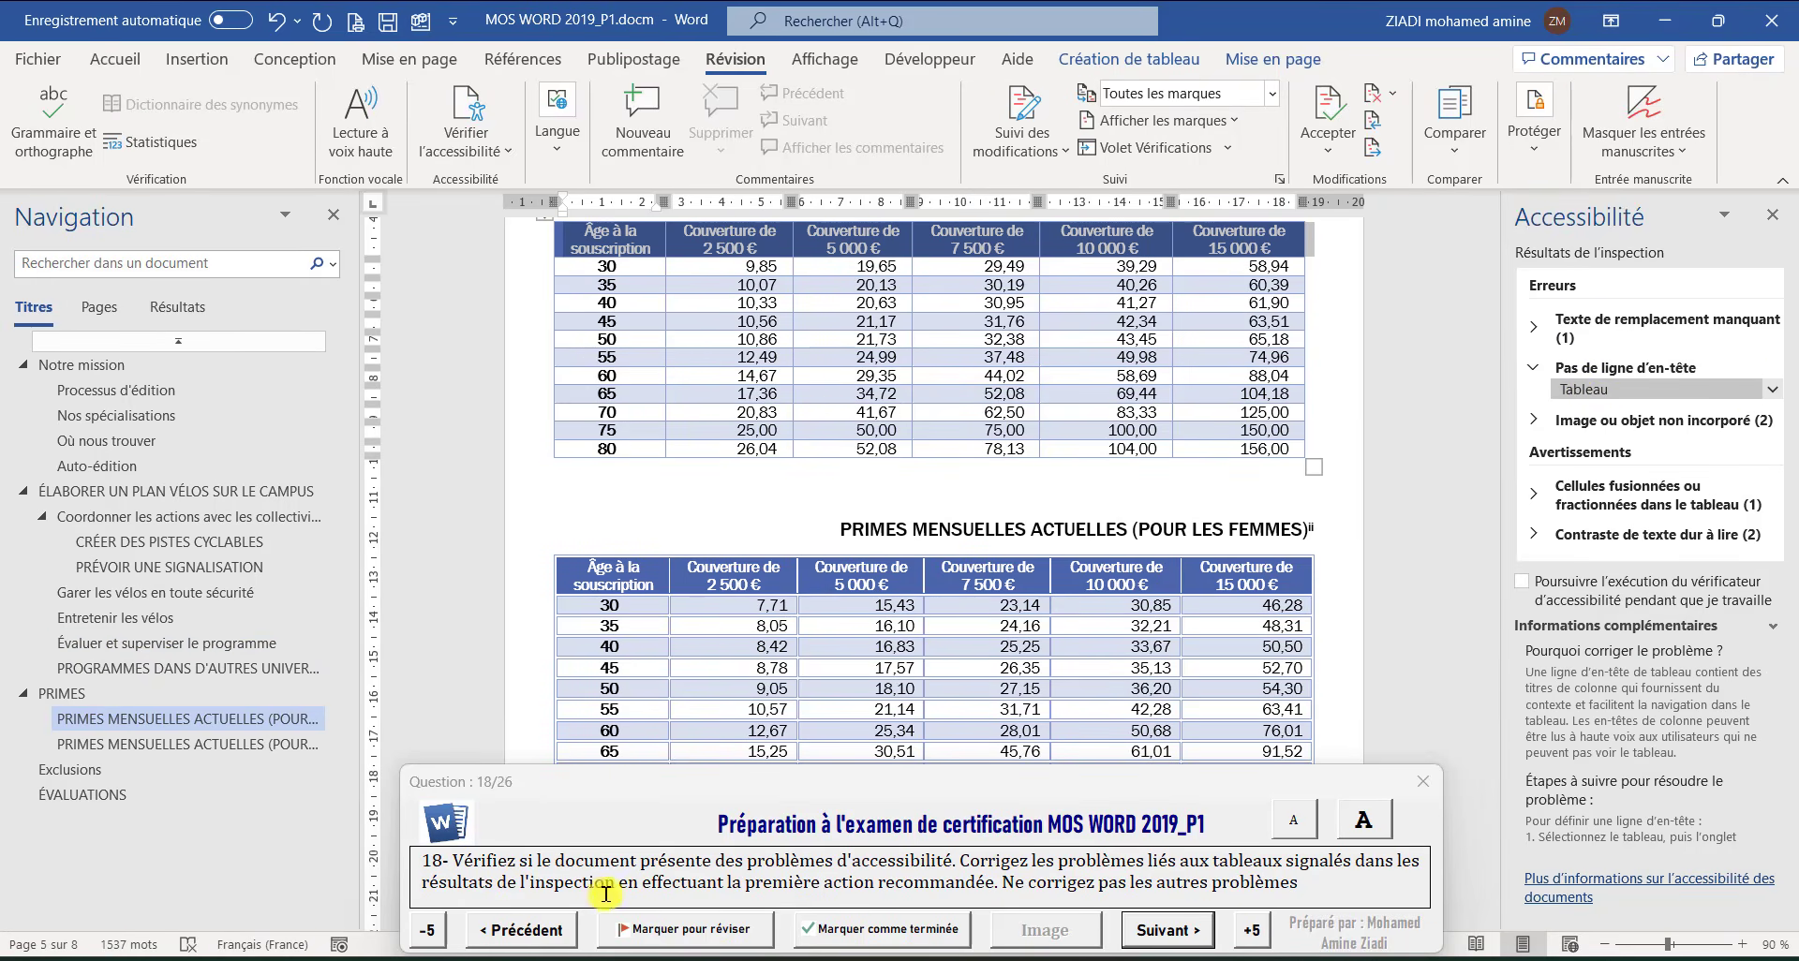
left_click(1772, 390)
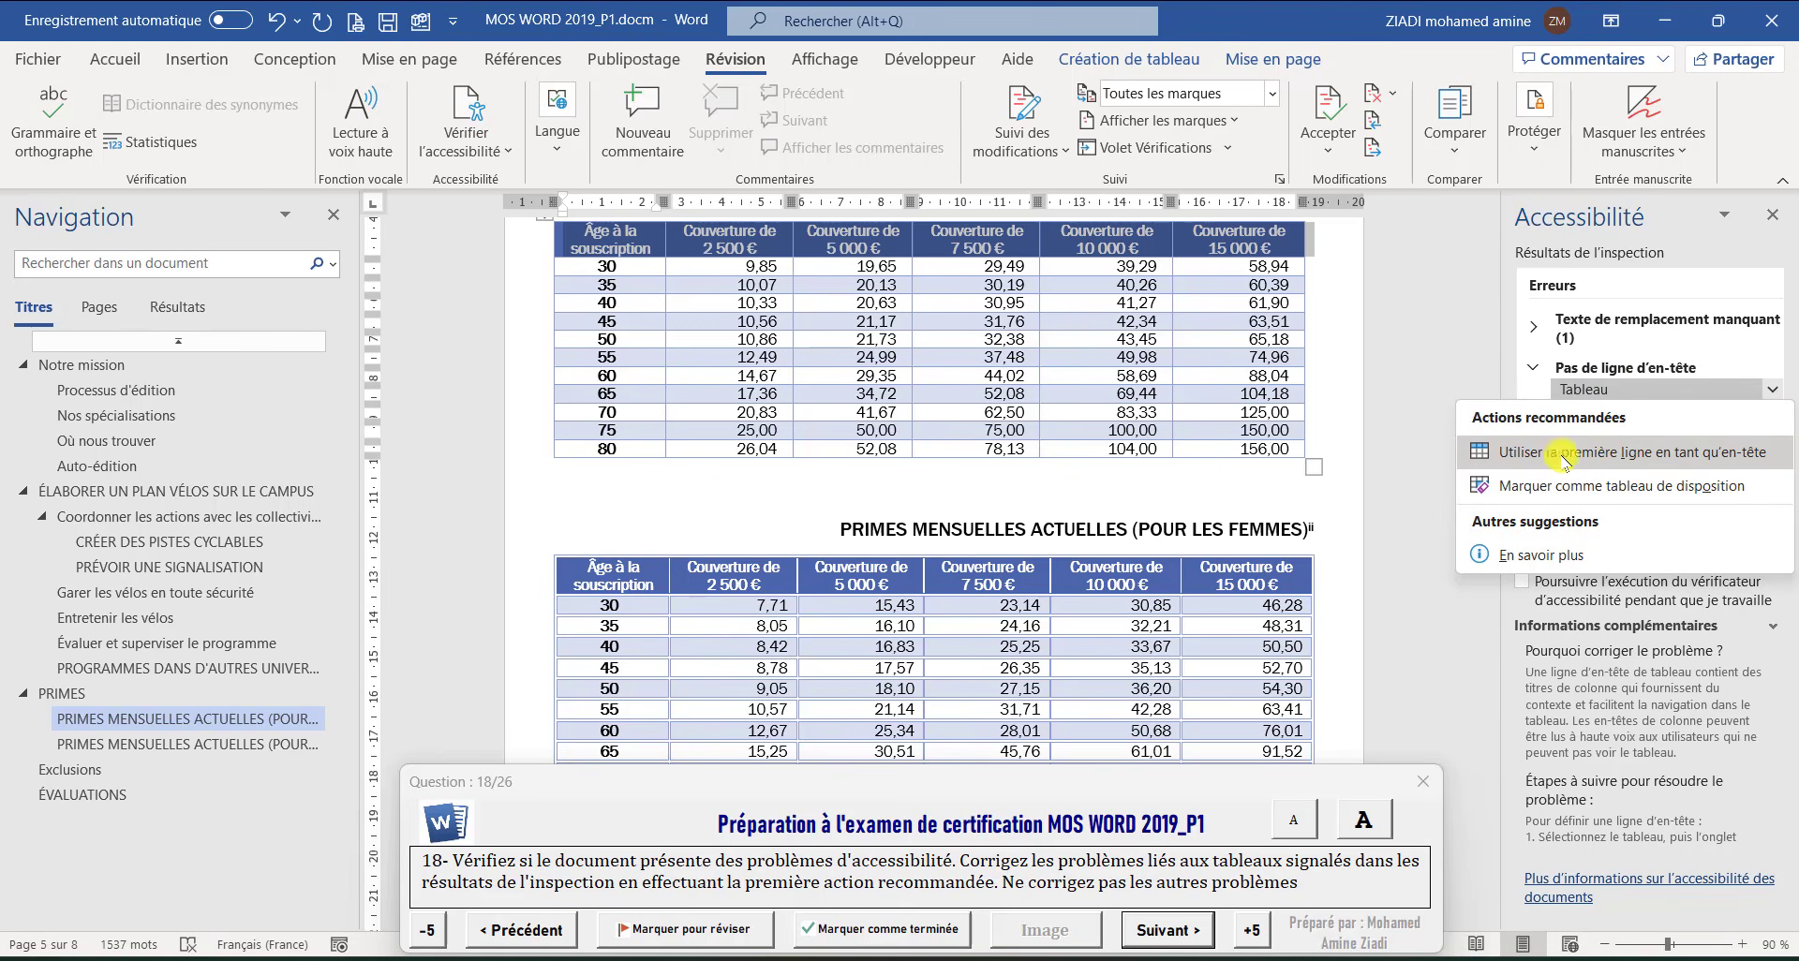
left_click(1625, 453)
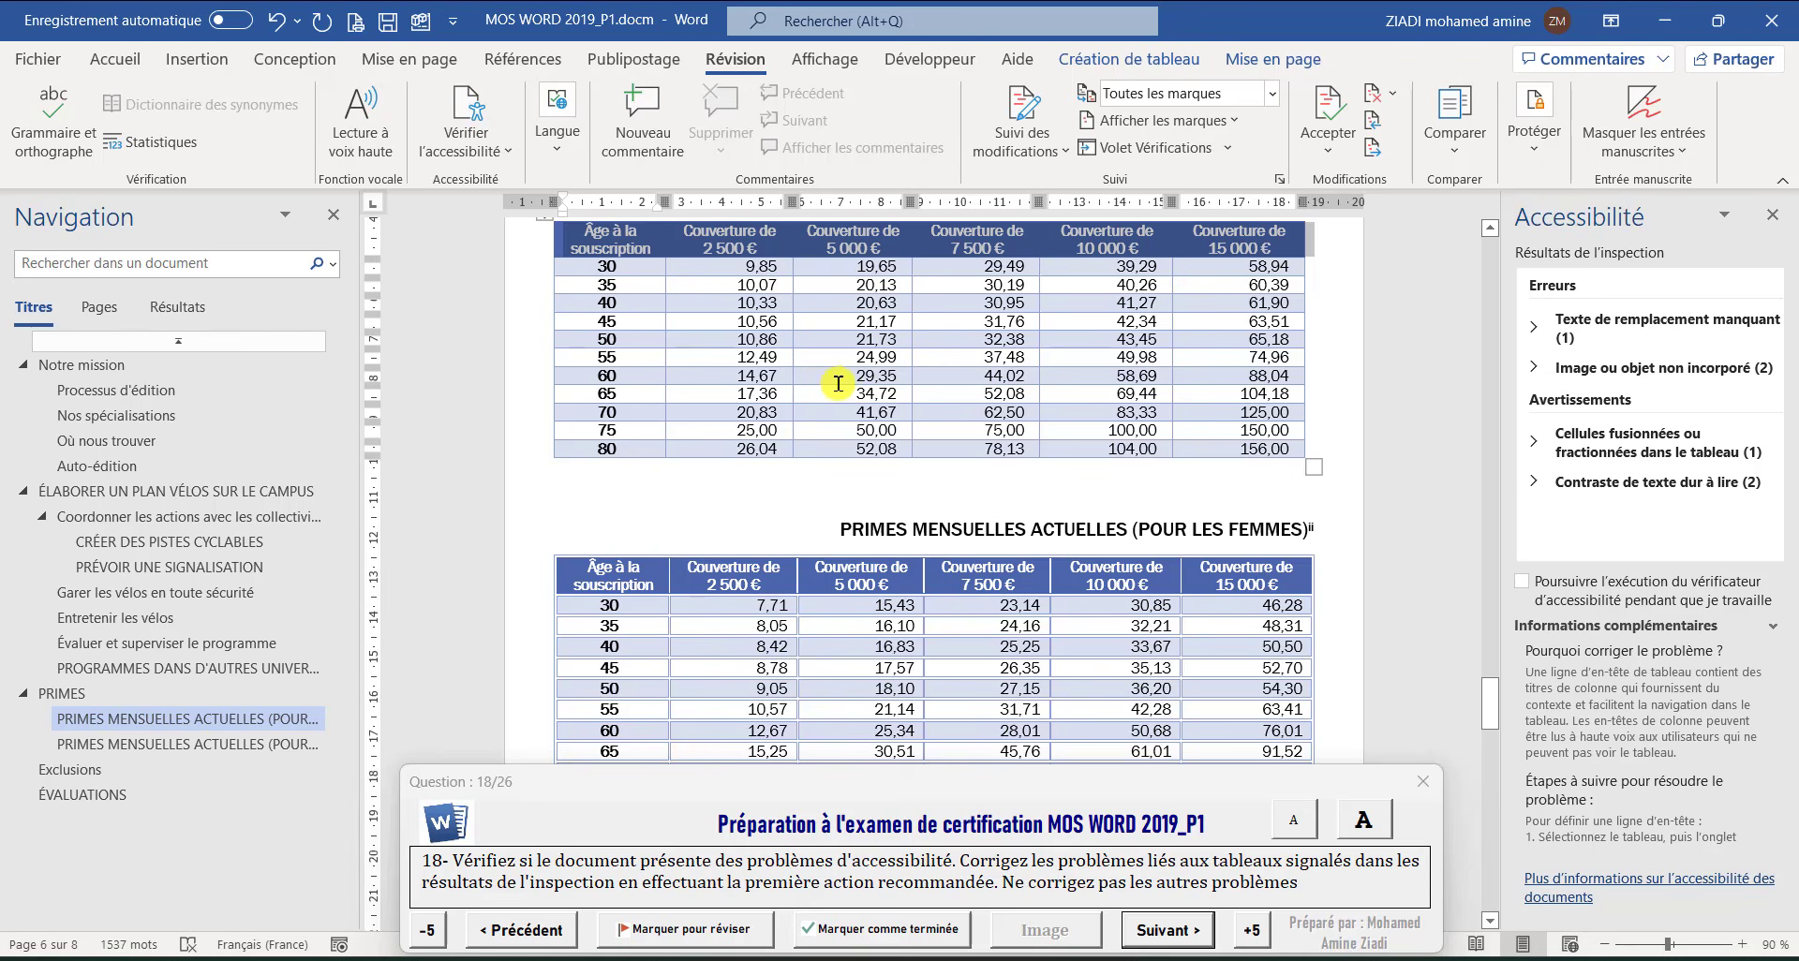
left_click(1161, 930)
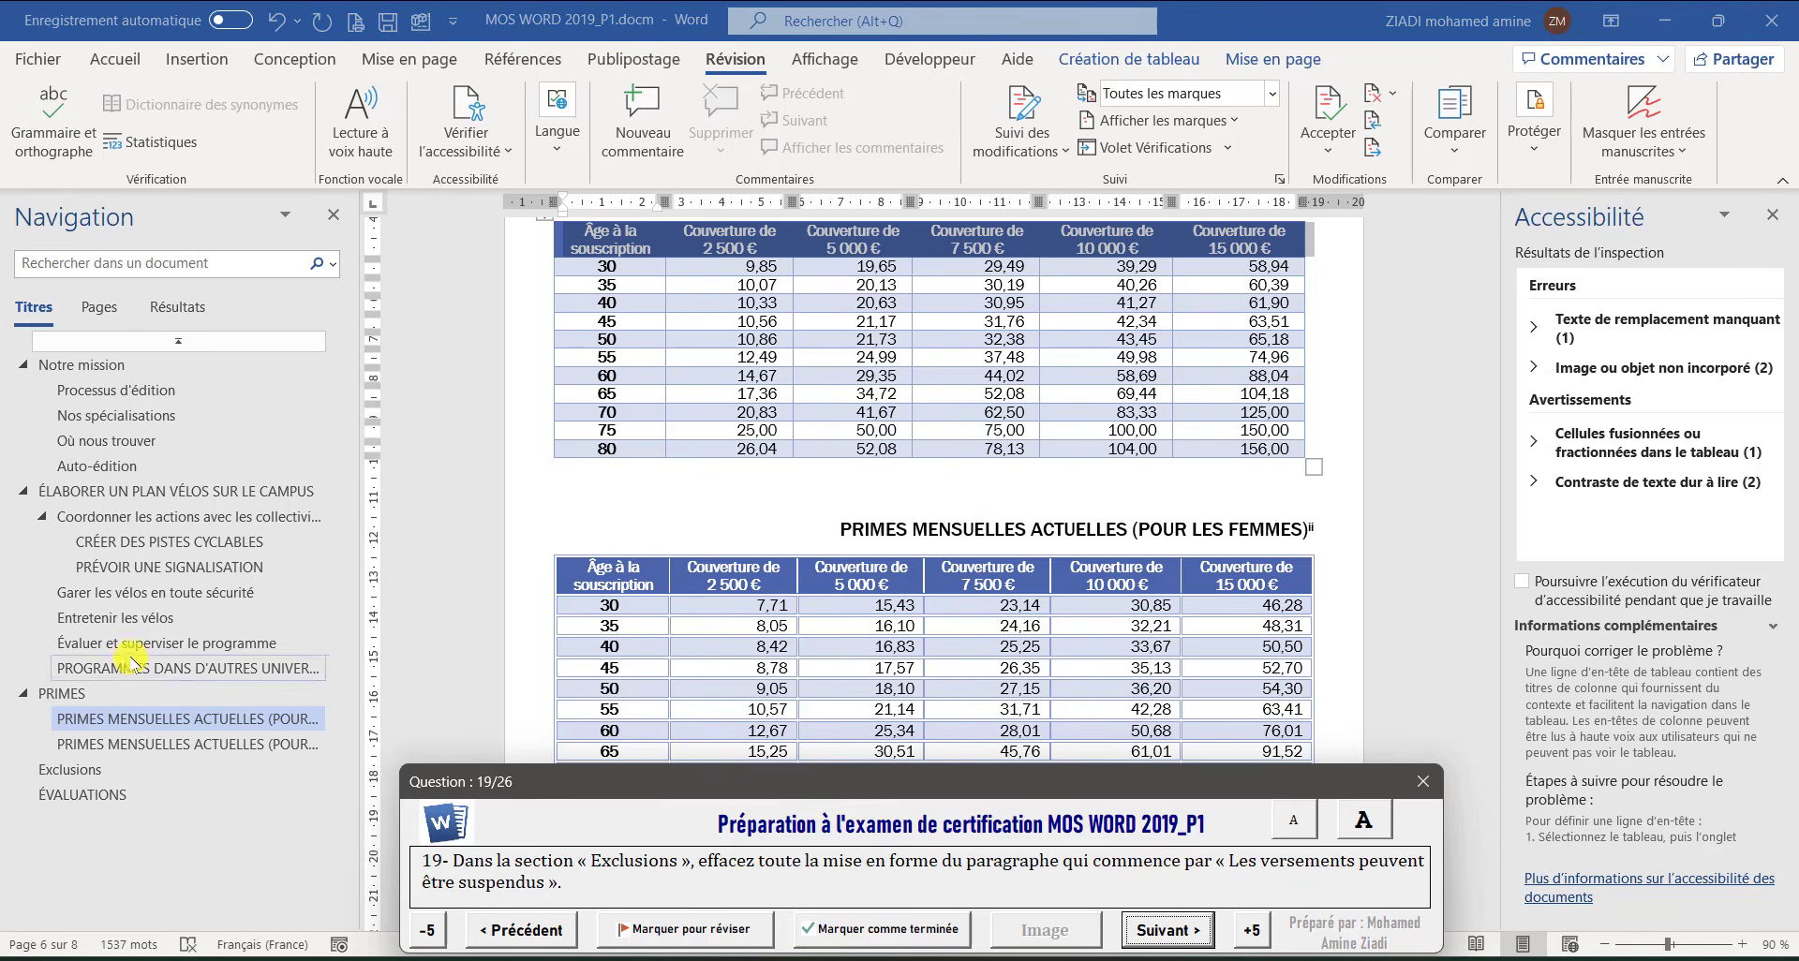
Clear all formatting from the « Les versements peuvent être suspendus » paragraph in the Exclusions section, and advance to question 20
left_click(67, 769)
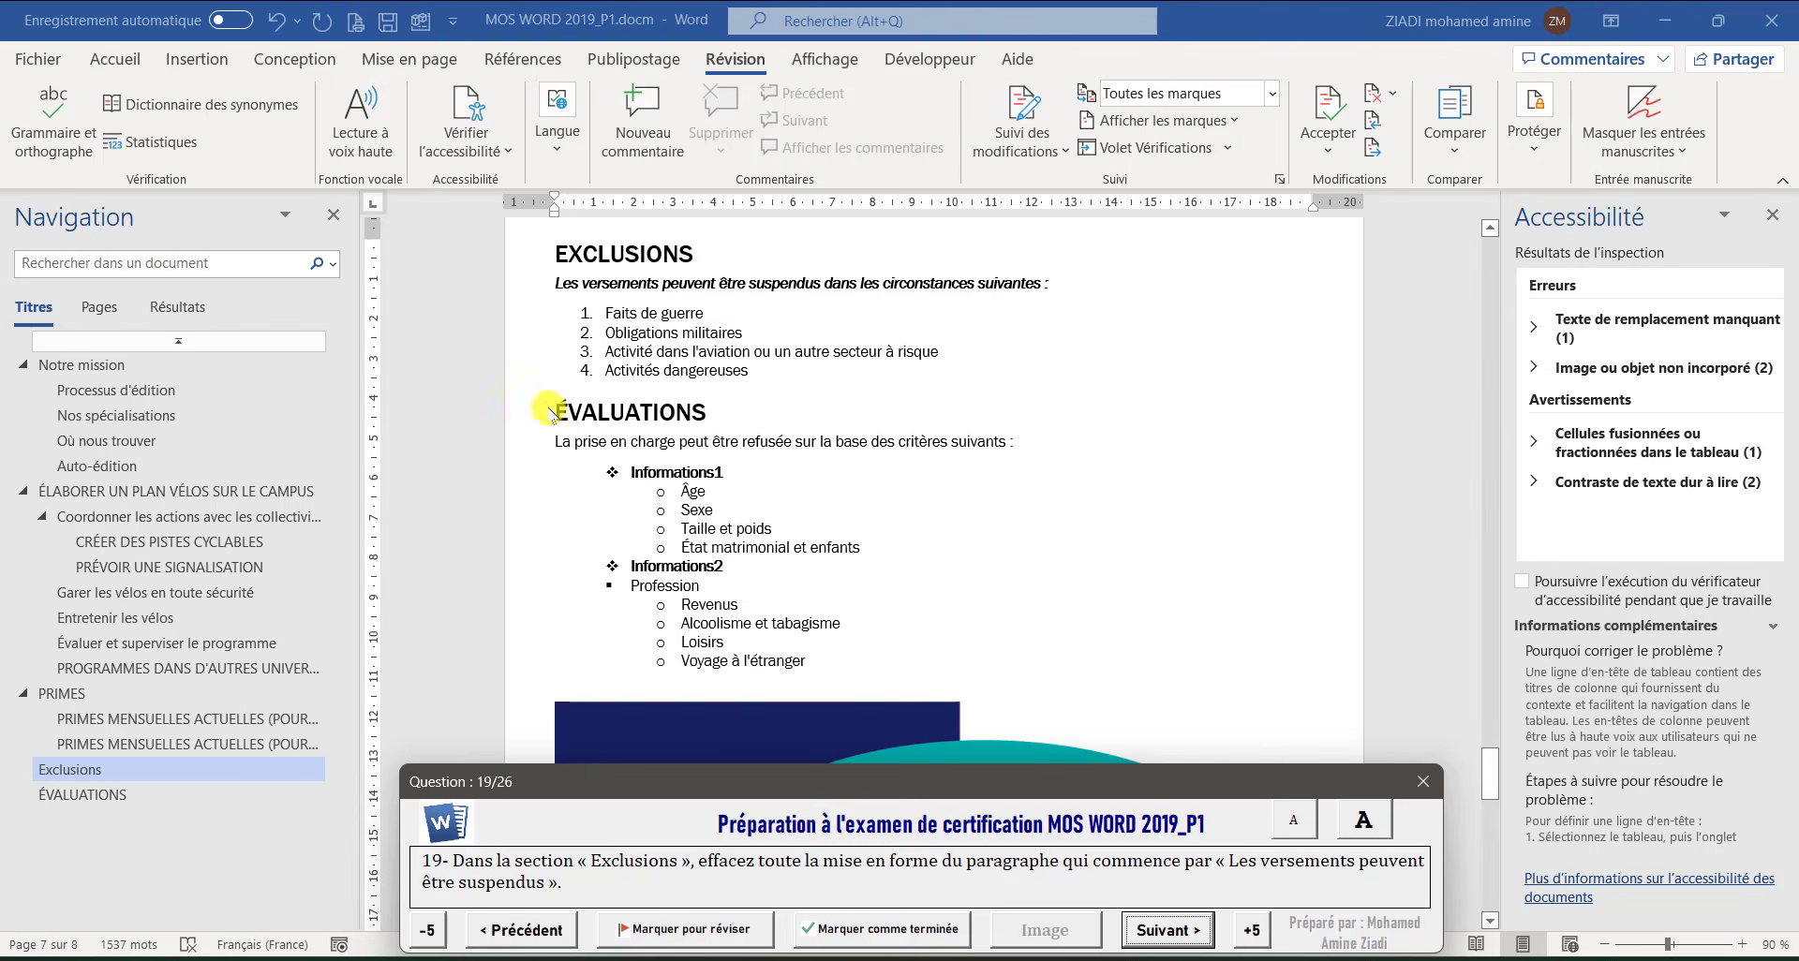
left_click(503, 288)
left_click(503, 289)
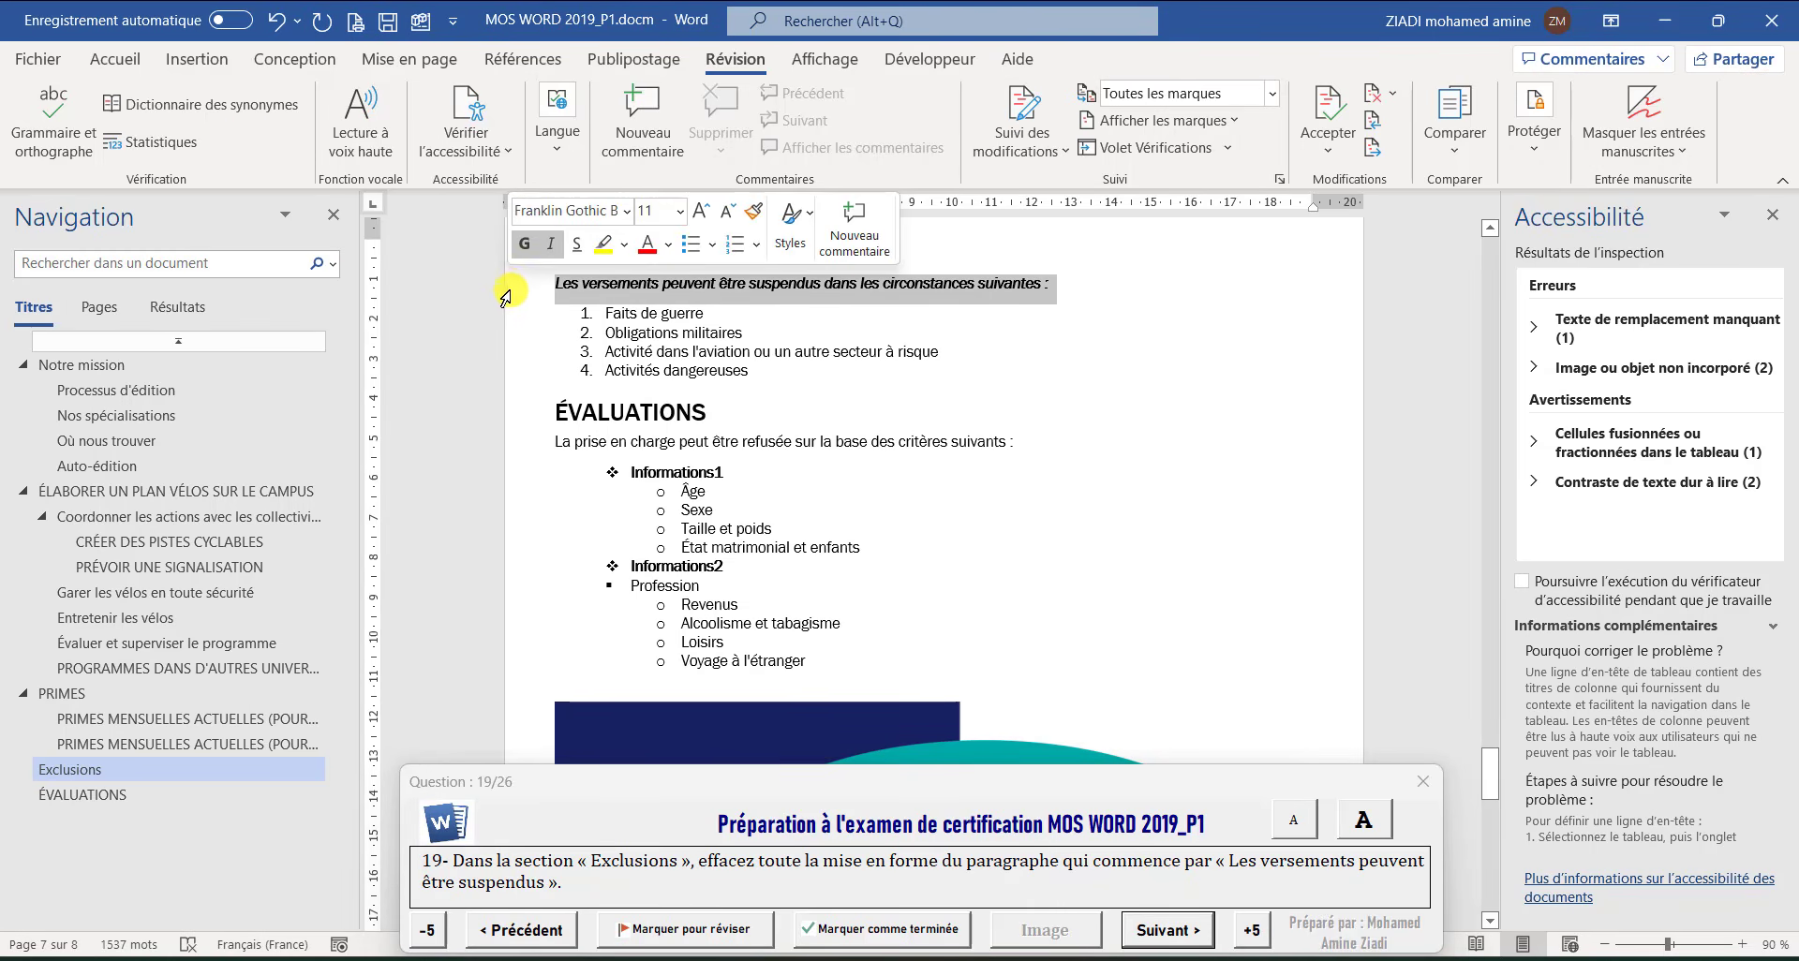
left_click(116, 59)
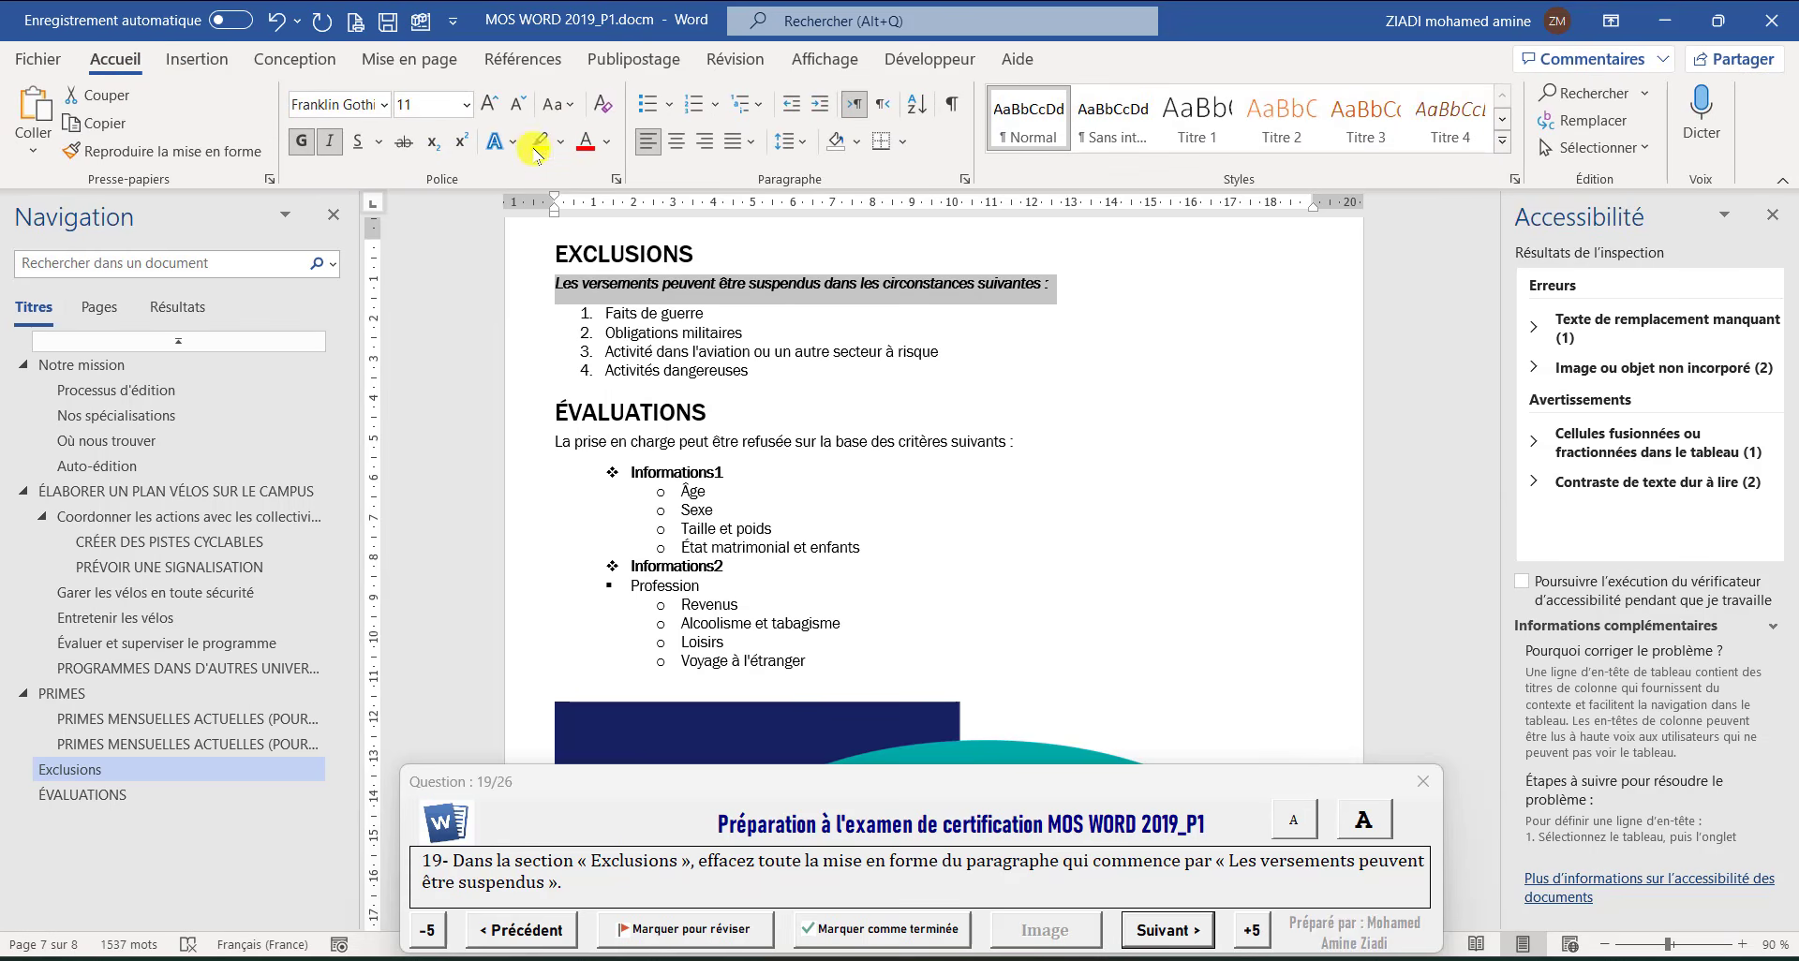
left_click(599, 106)
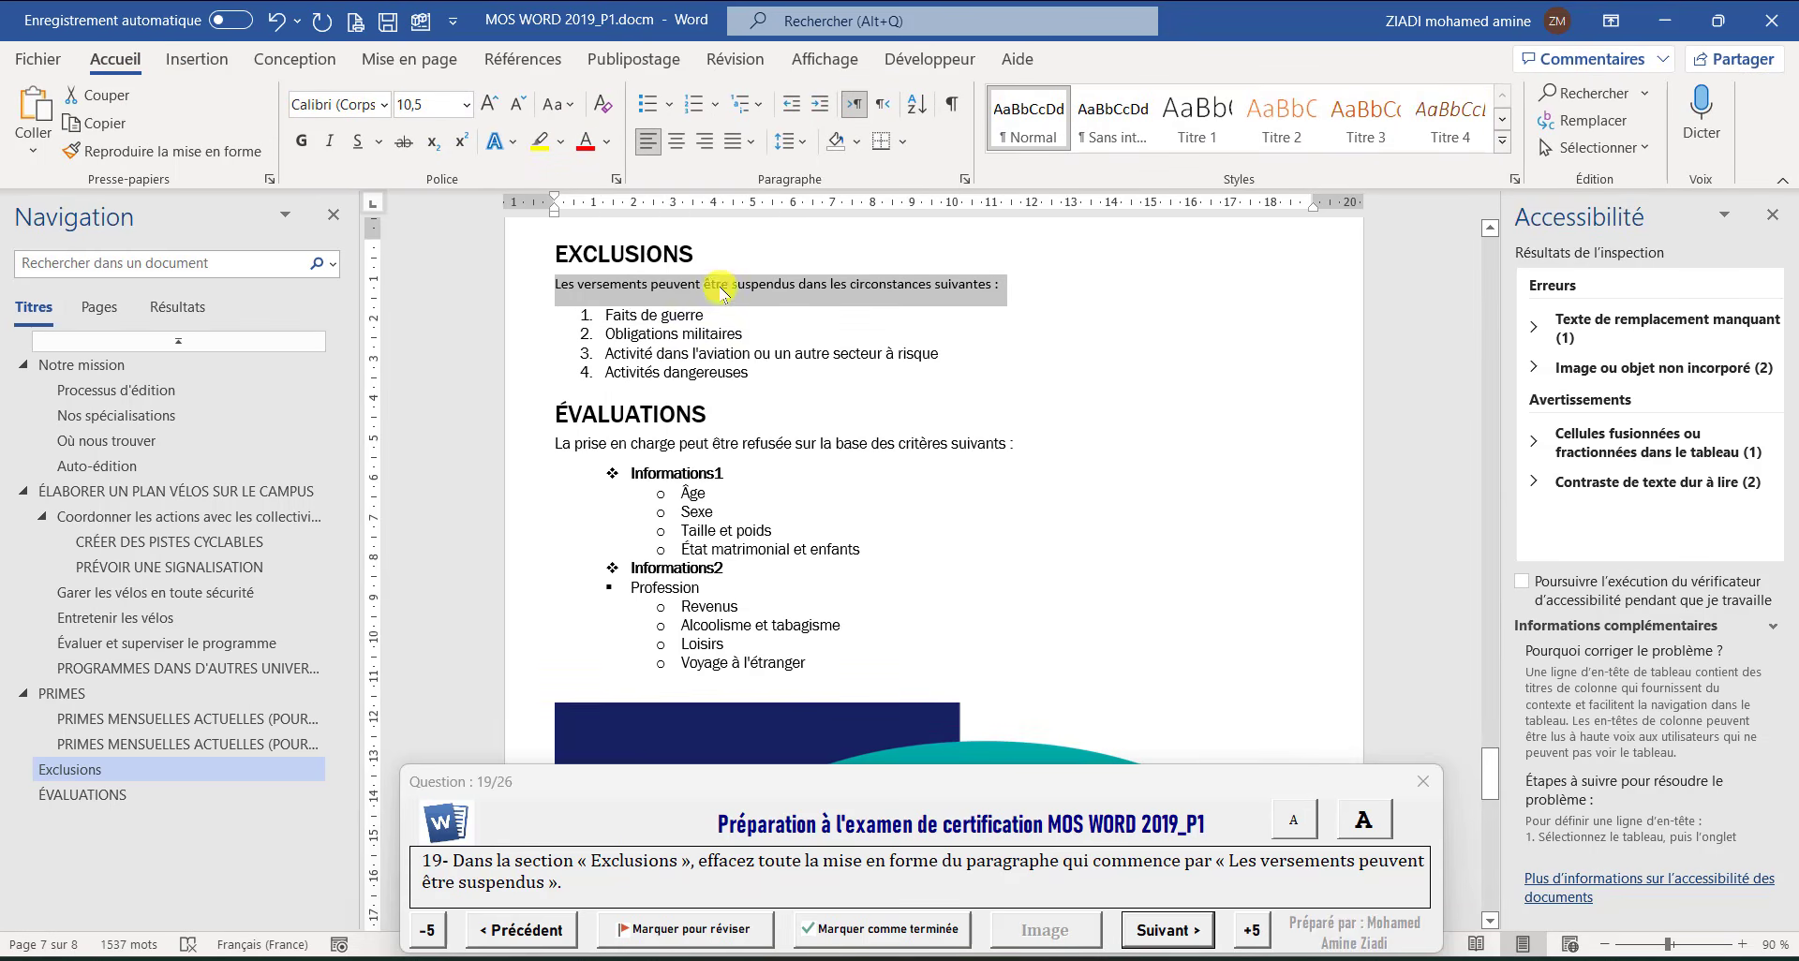
left_click(1171, 935)
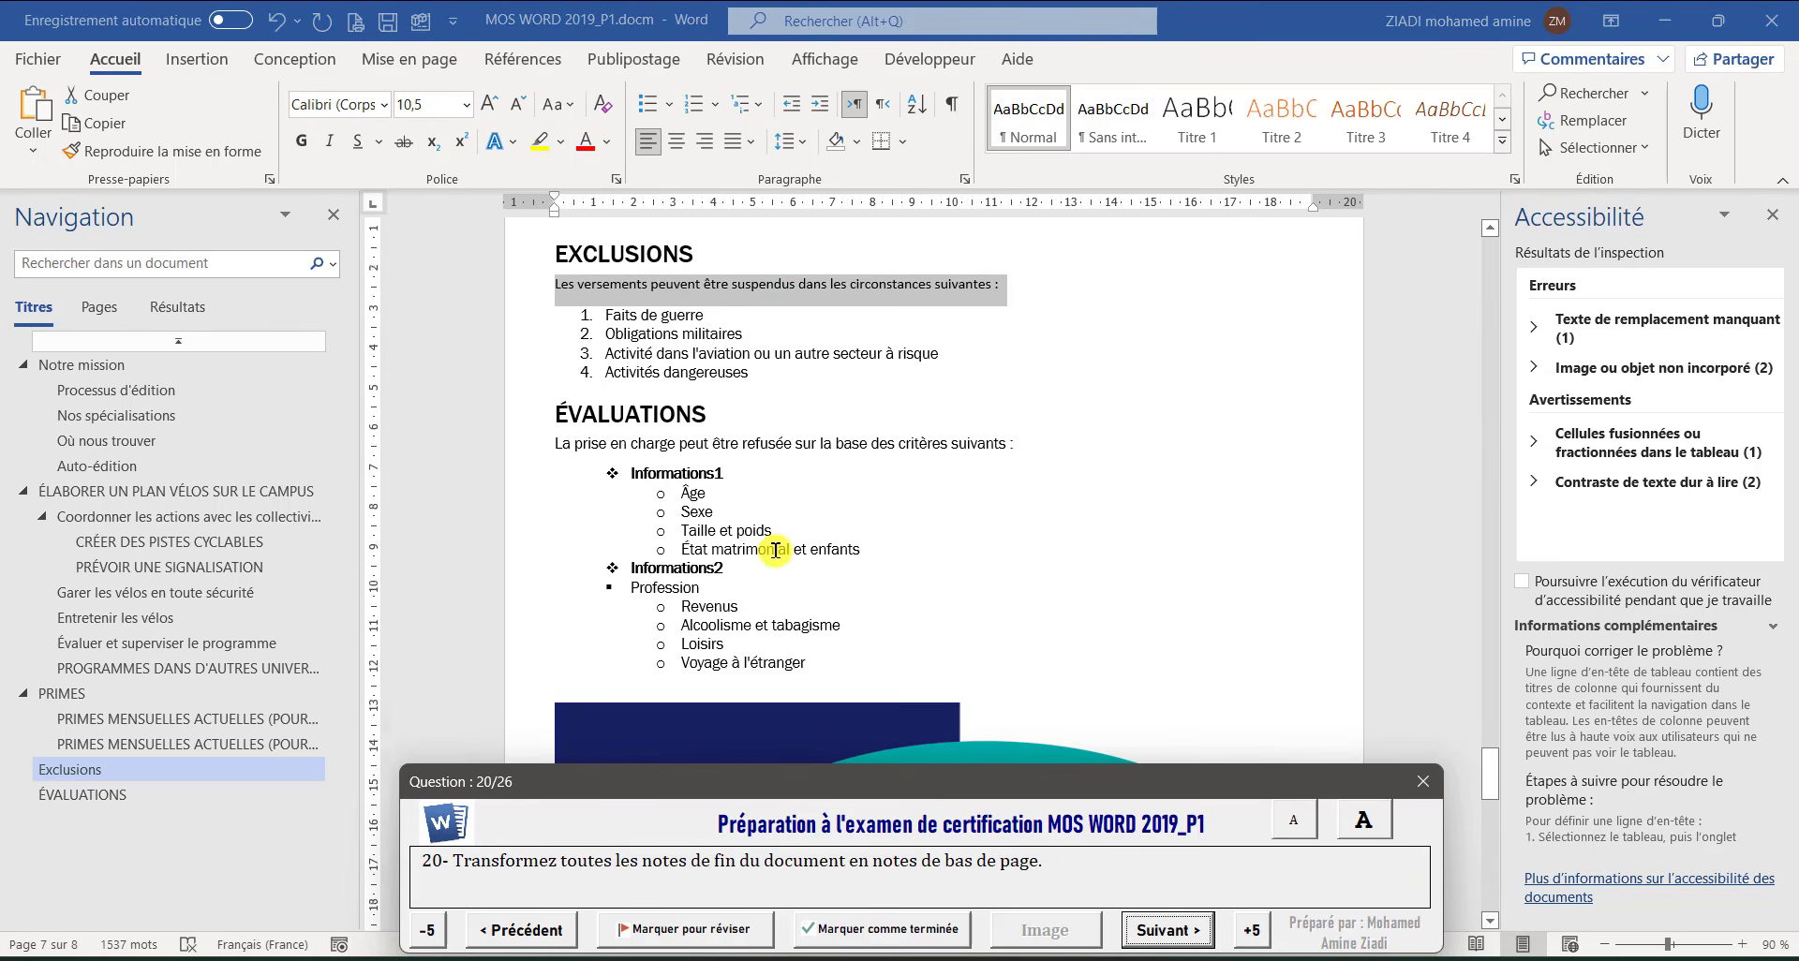
Select both endnotes about the monthly premiums for men and women and convert them to footnotes
scroll(782, 543, "down", 5)
scroll(782, 544, "down", 3)
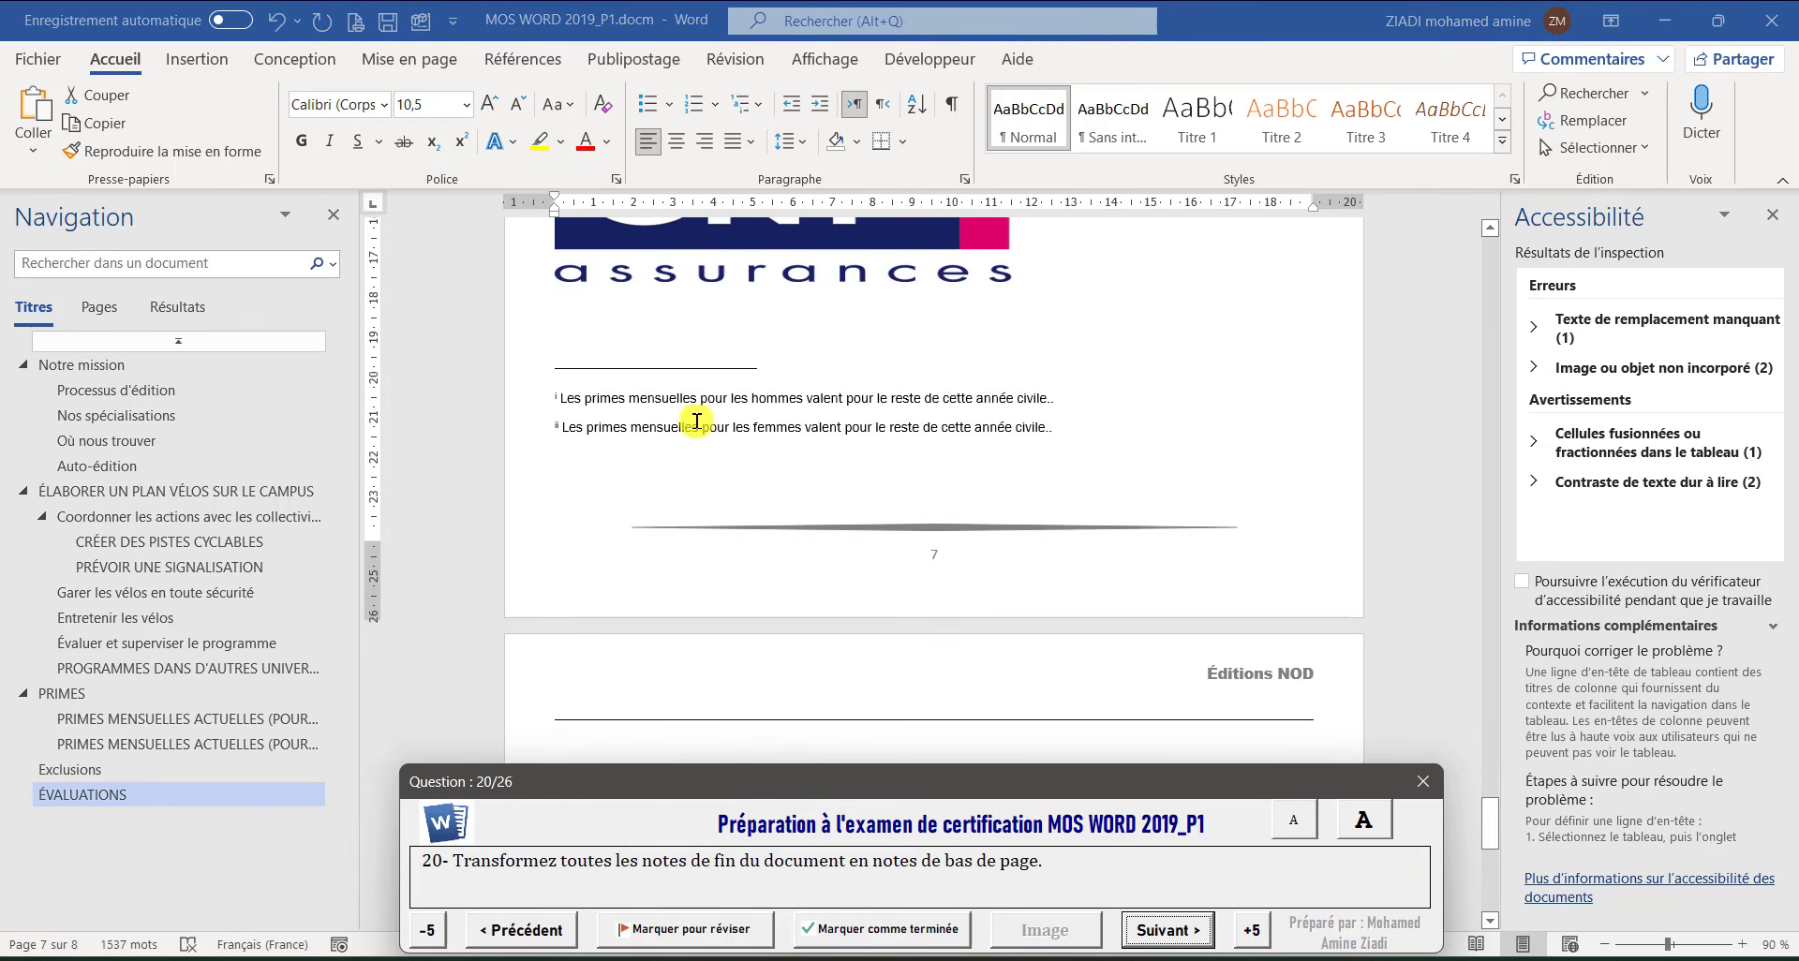
scroll(693, 426, "down", 3)
scroll(697, 423, "up", 3)
left_click(672, 398)
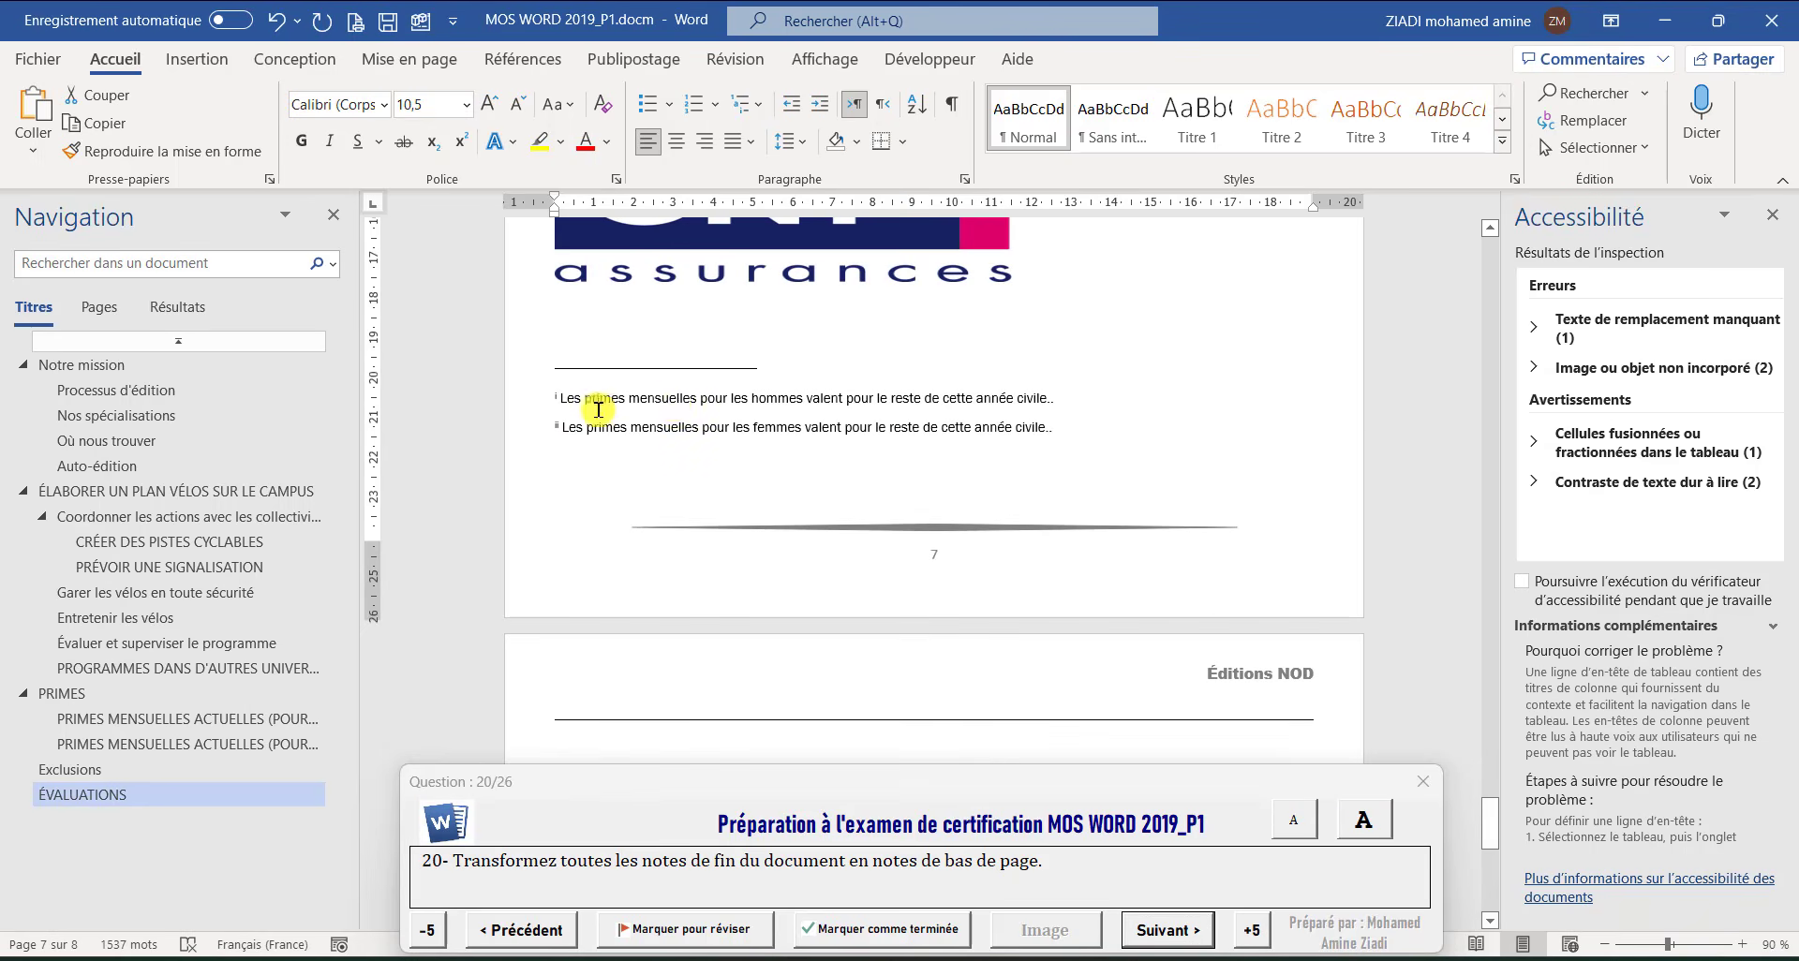
left_click_drag(517, 403, 530, 427)
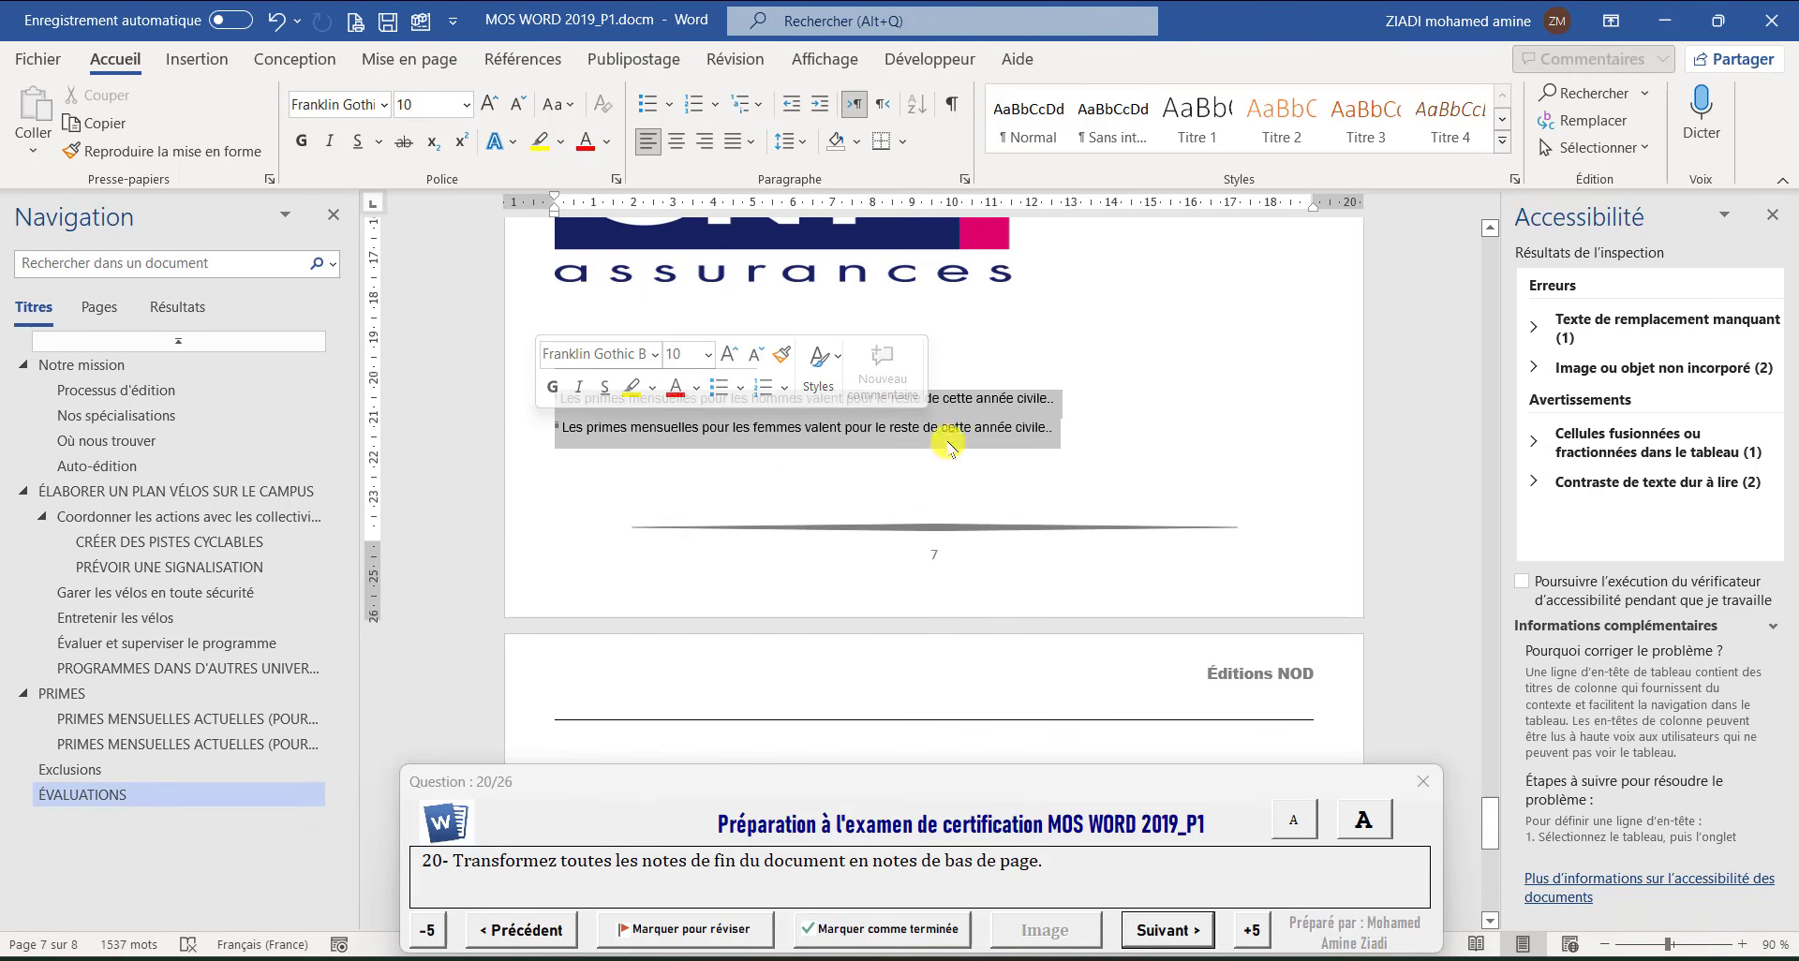
scroll(1012, 526, "up", 10)
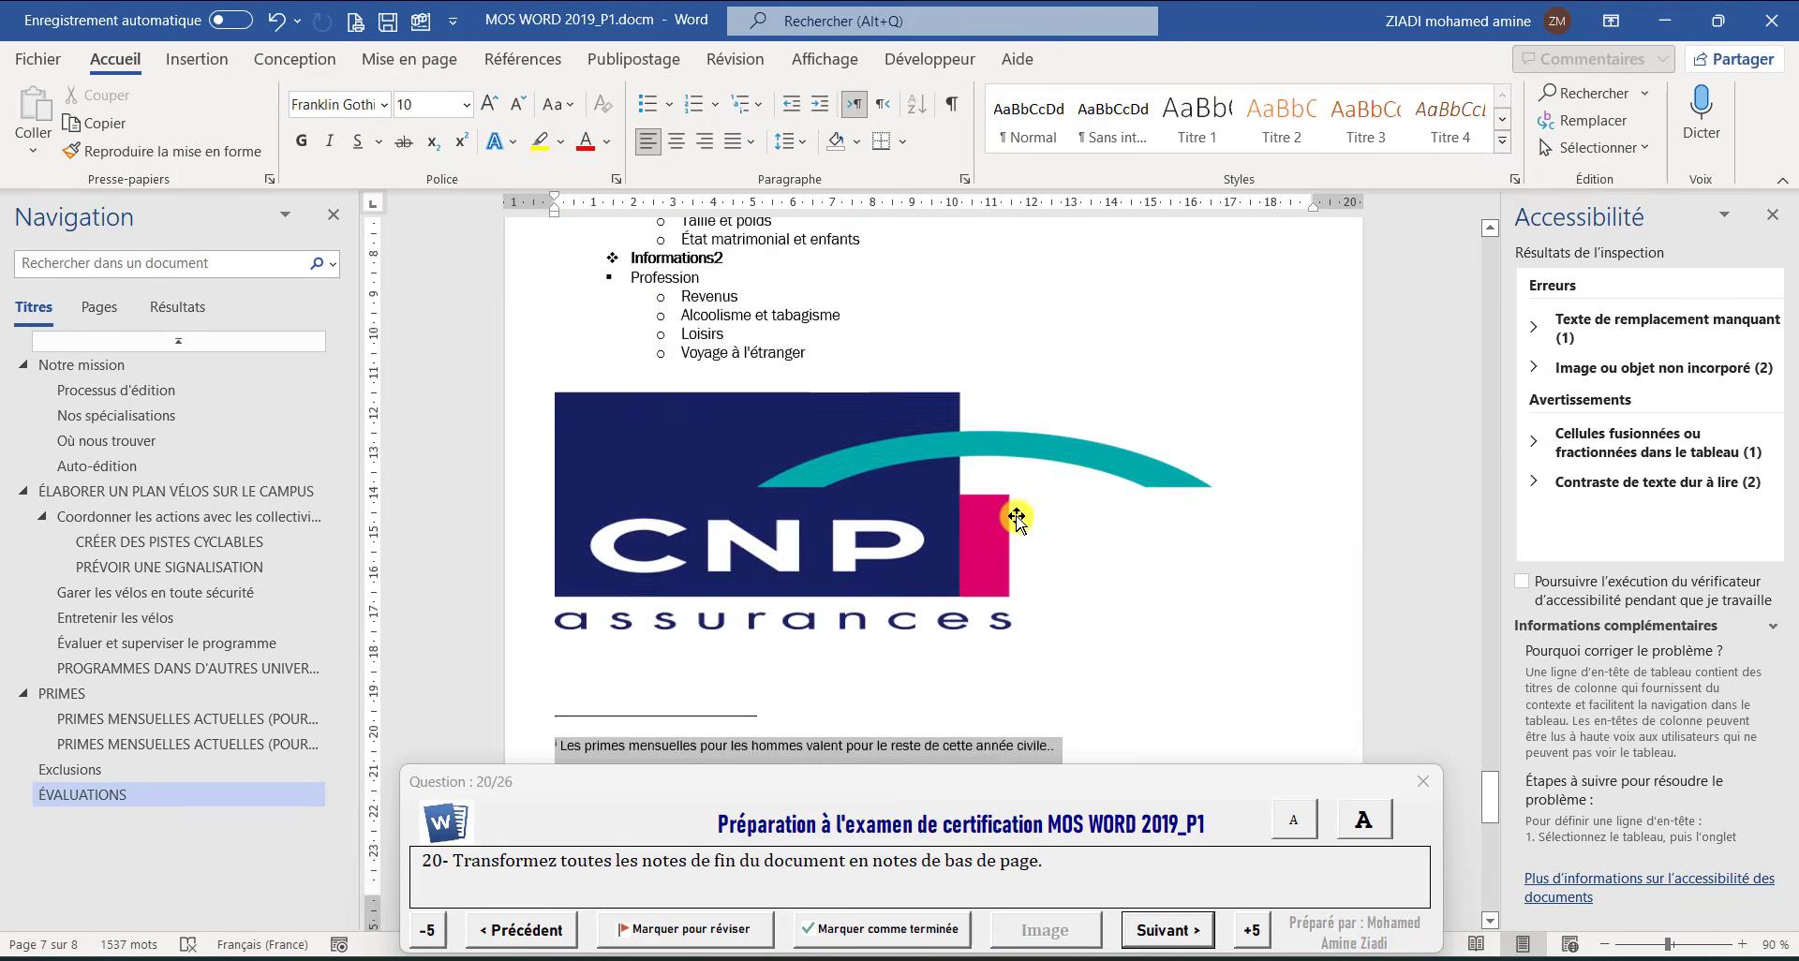
scroll(1202, 593, "up", 3)
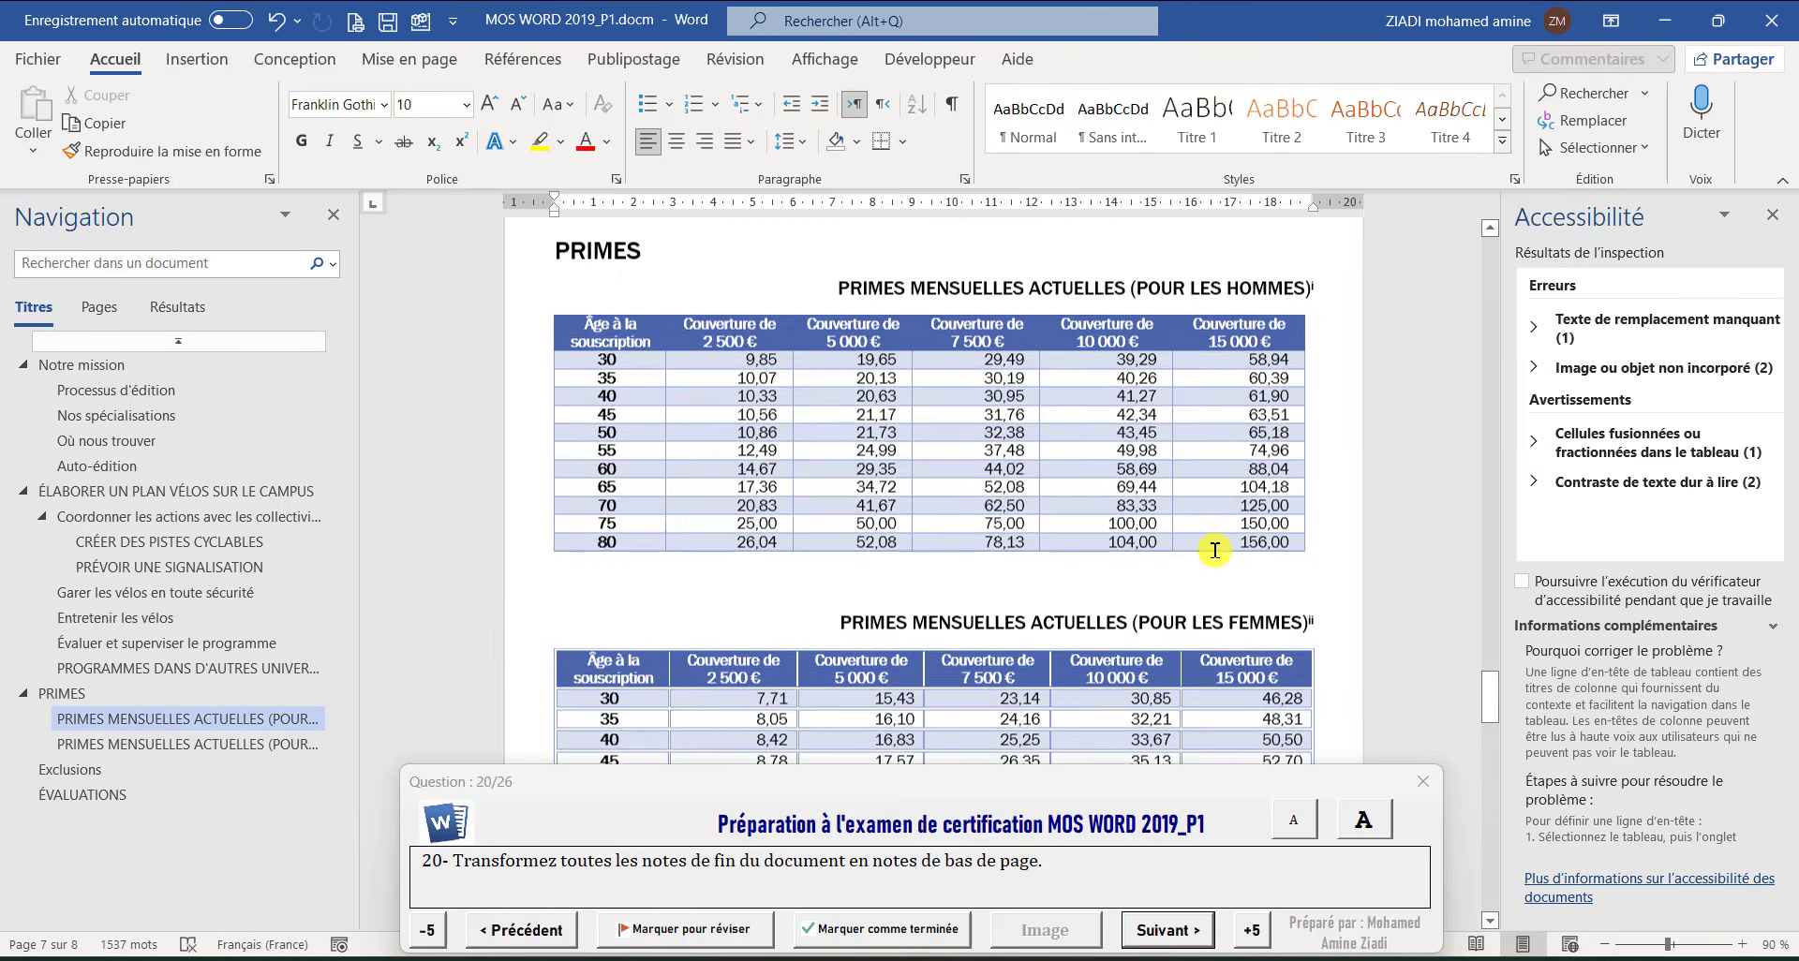
scroll(1300, 308, "down", 10)
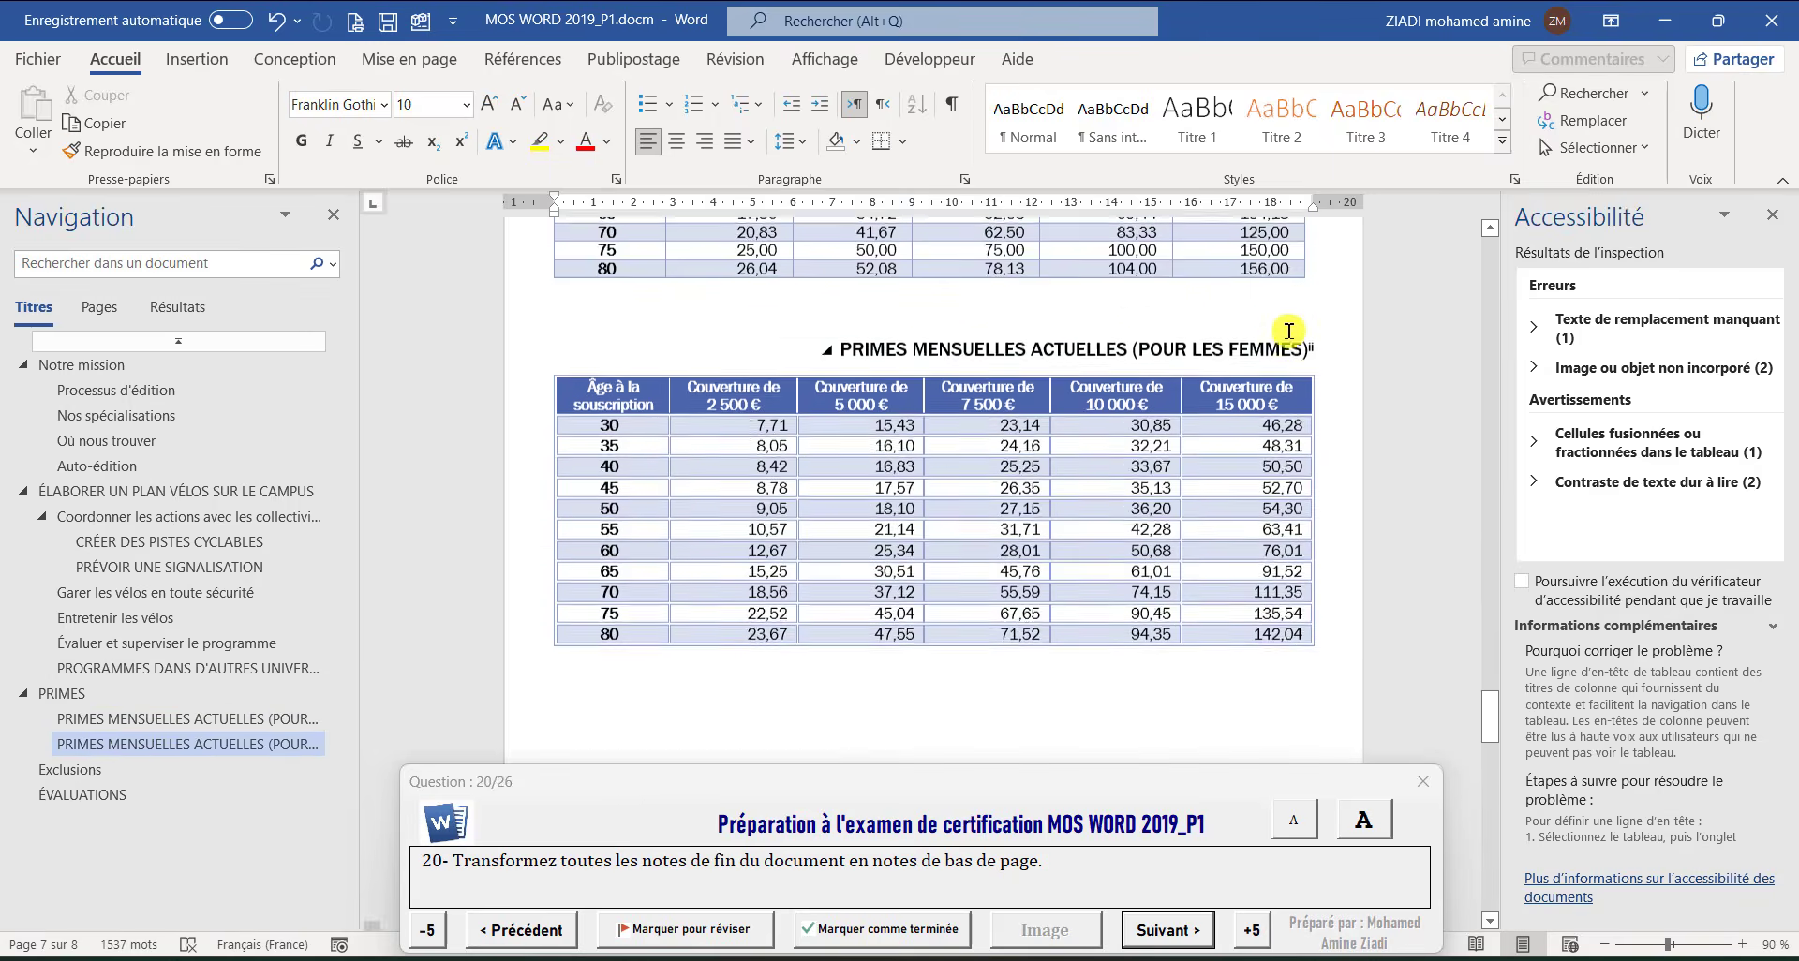
scroll(968, 506, "down", 8)
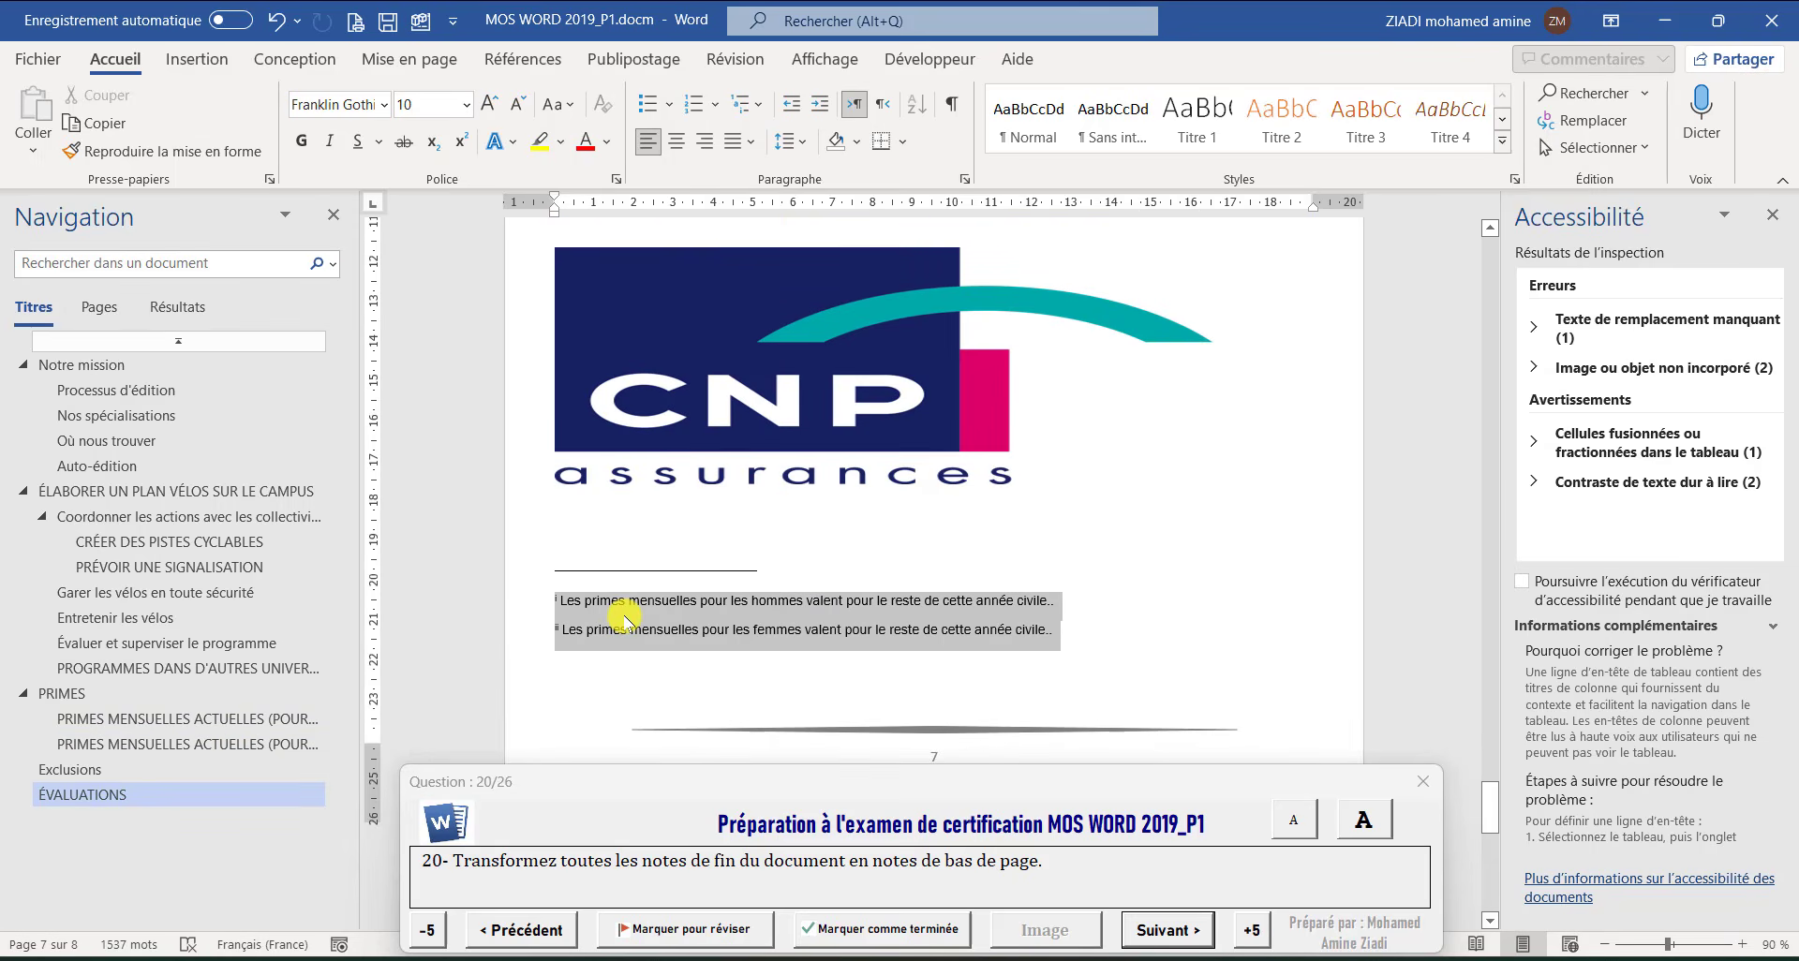
right_click(625, 621)
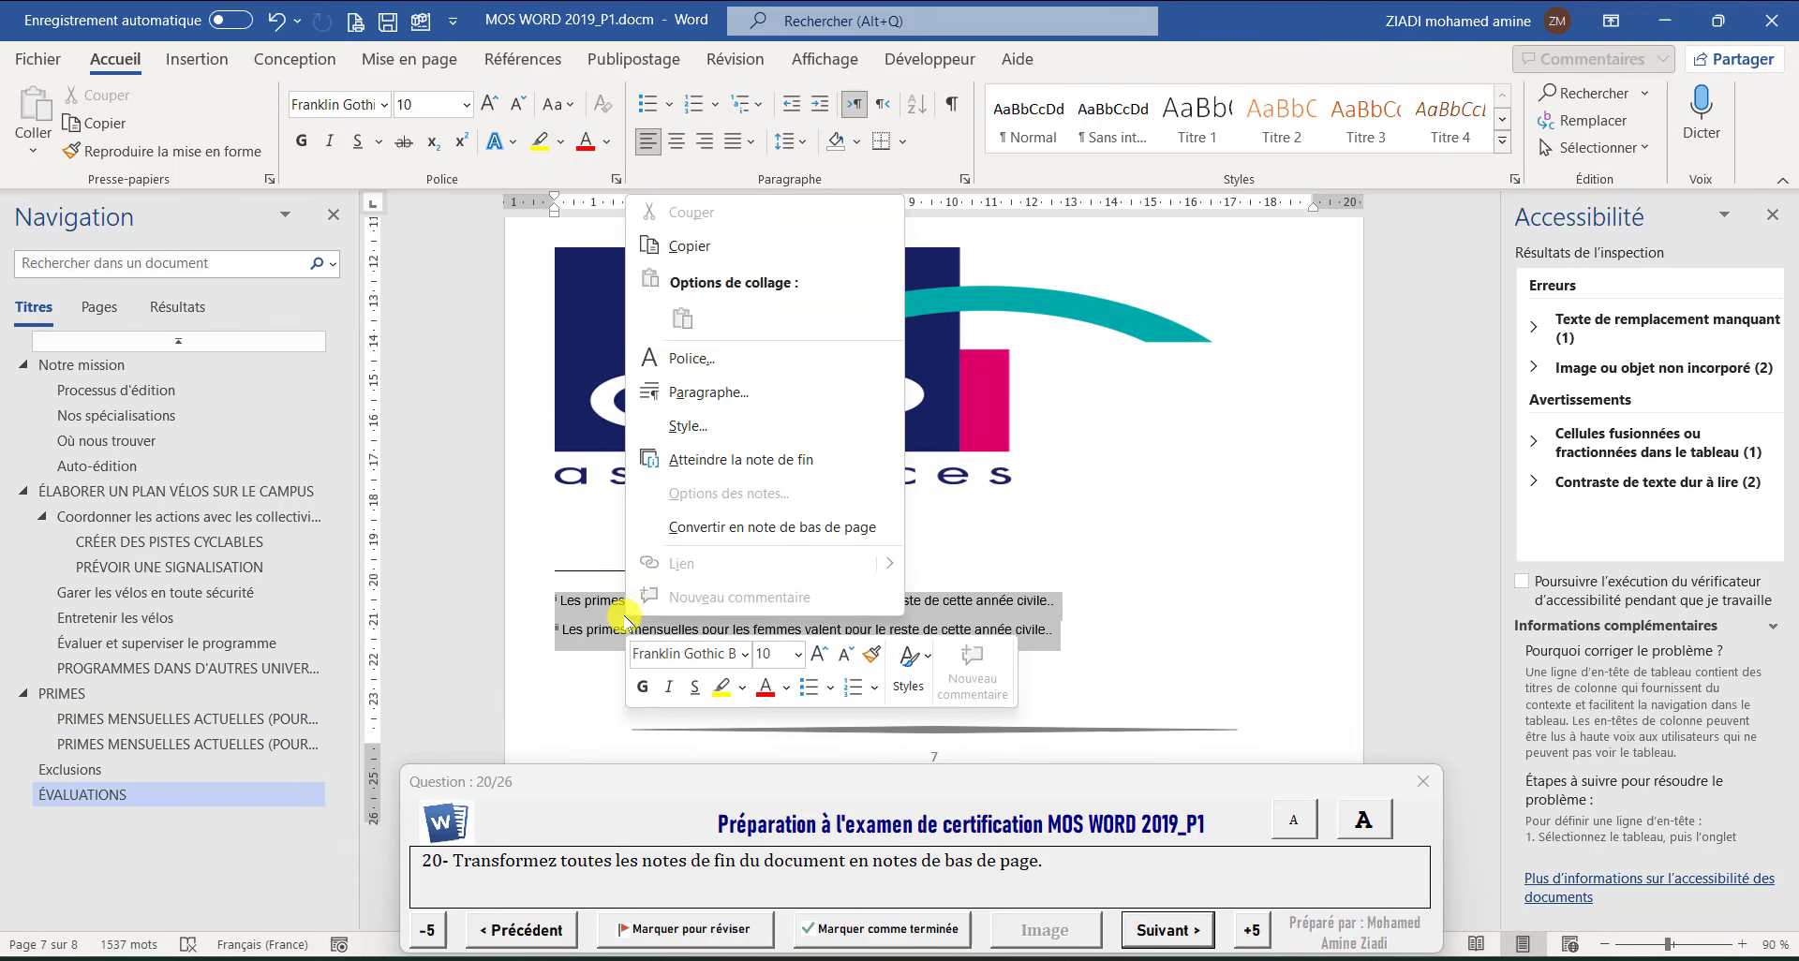
left_click(790, 529)
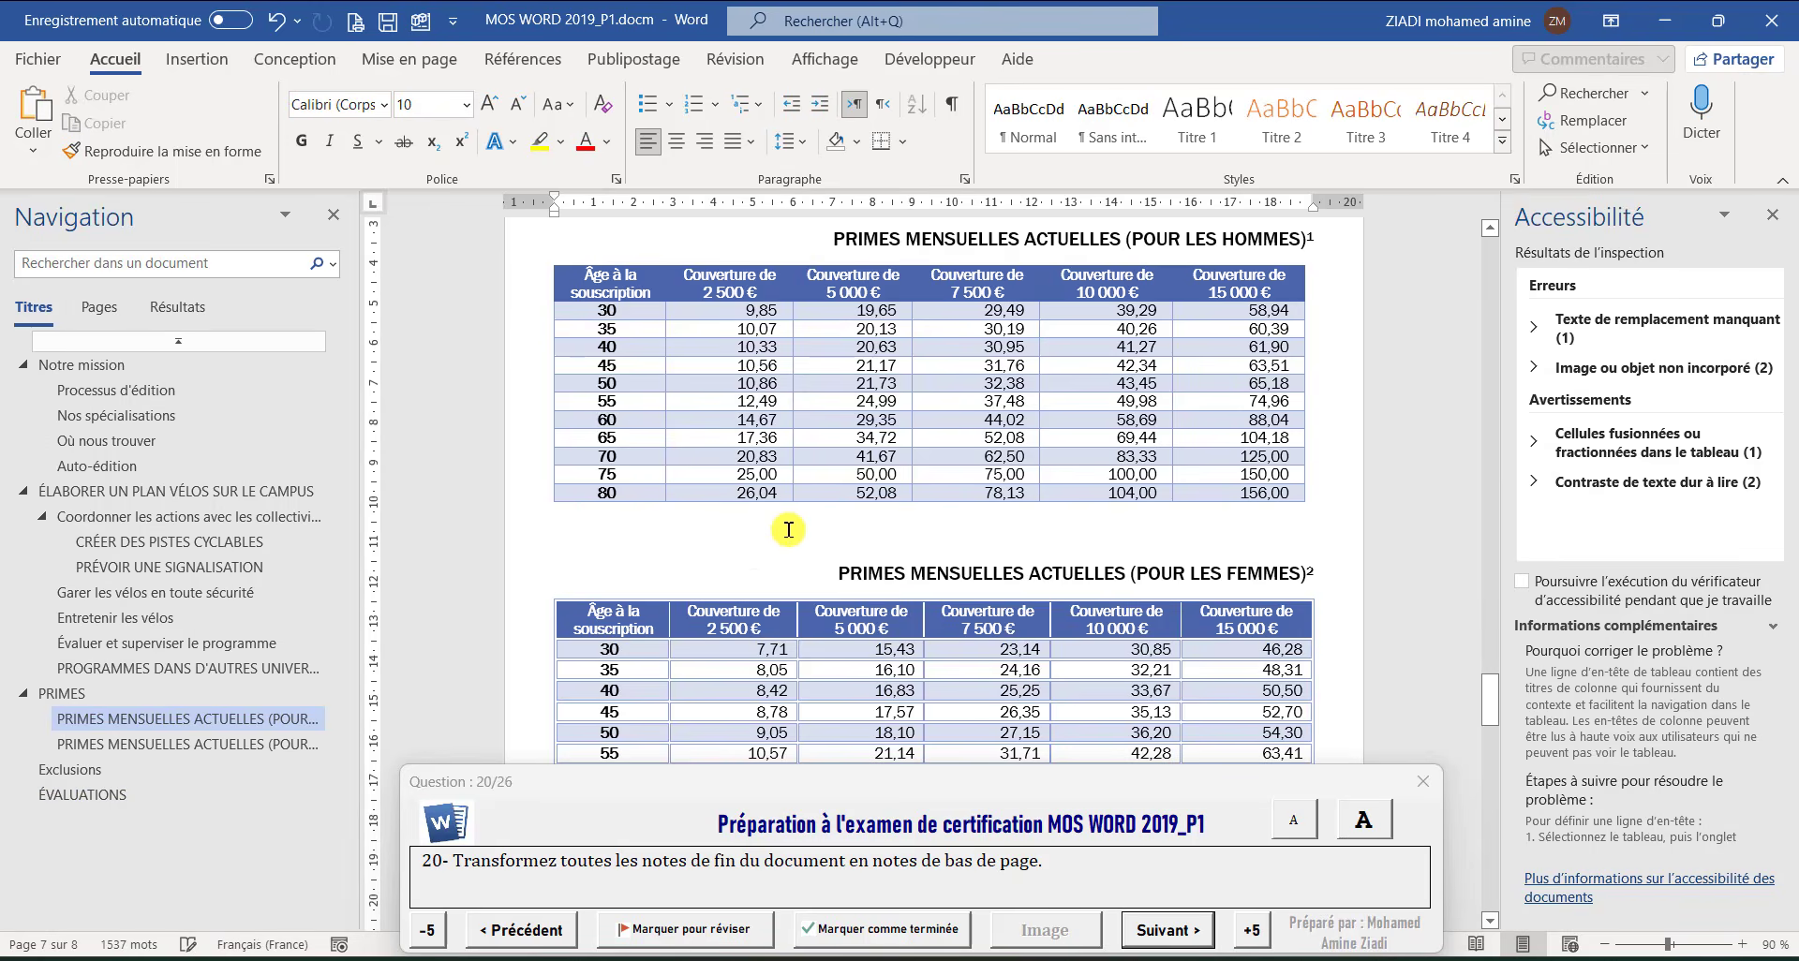
Check the converted footnotes and their reference marks in the two premium table headings, and advance to question 21
scroll(818, 511, "down", 3)
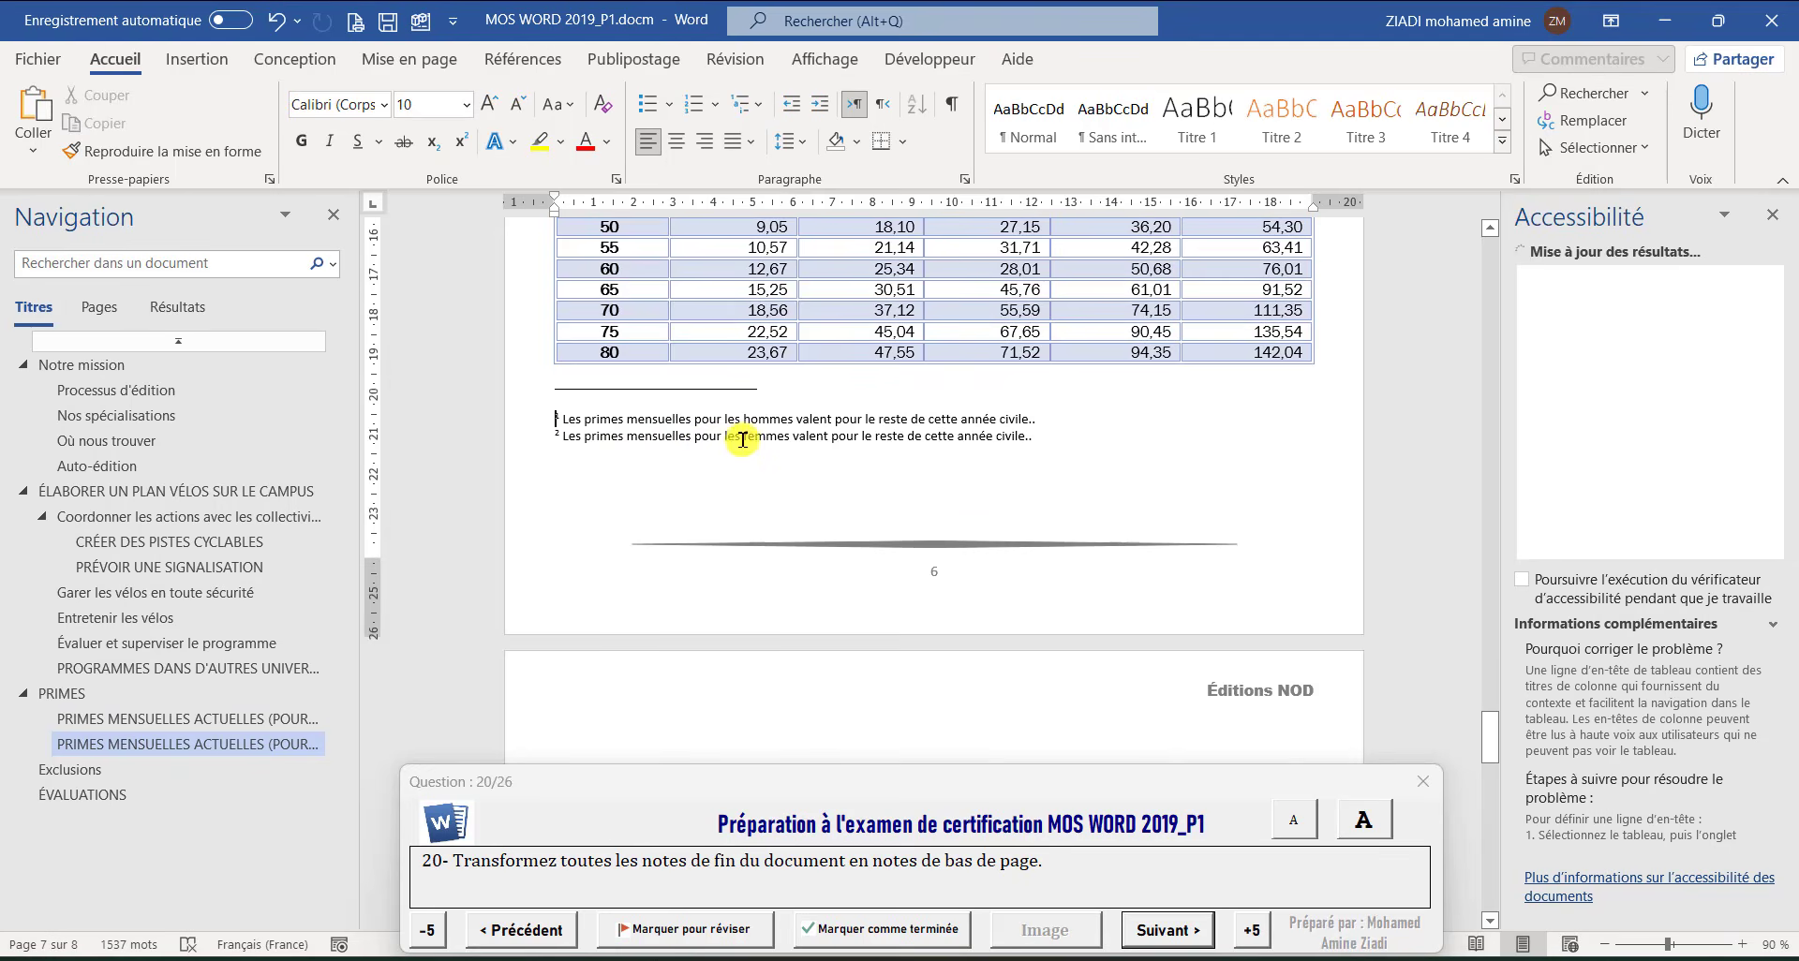
scroll(956, 531, "up", 2)
scroll(976, 523, "up", 4)
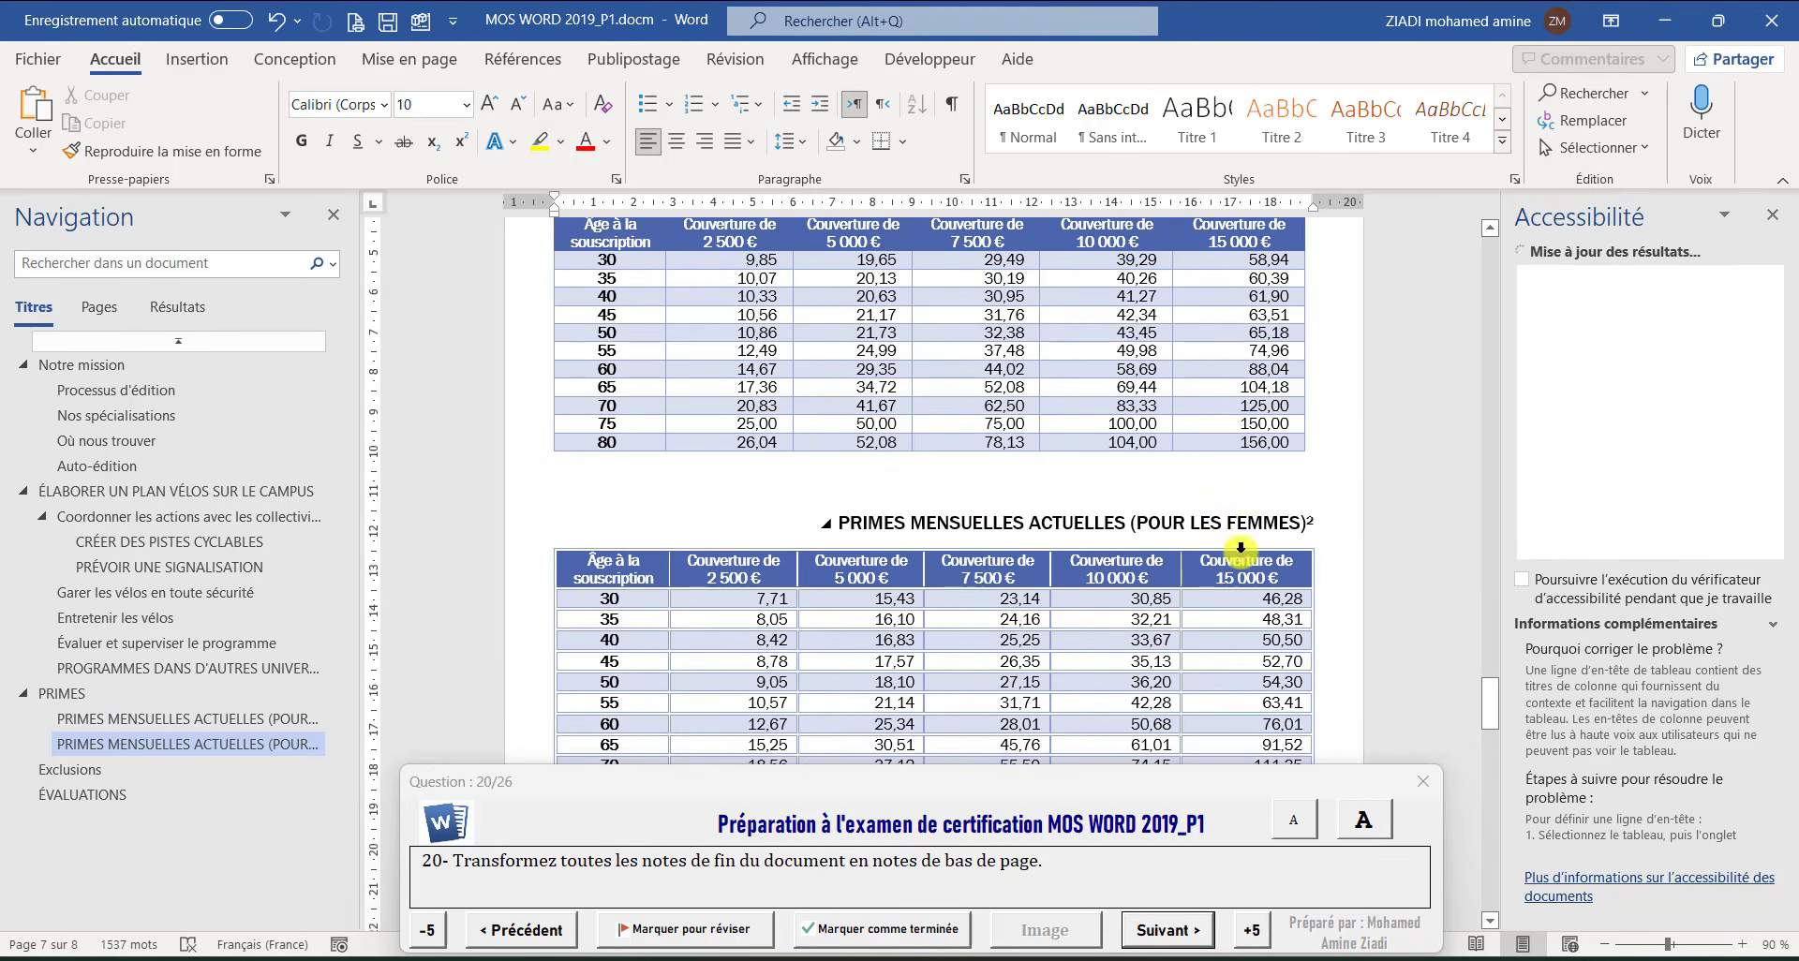
scroll(1308, 522, "up", 3)
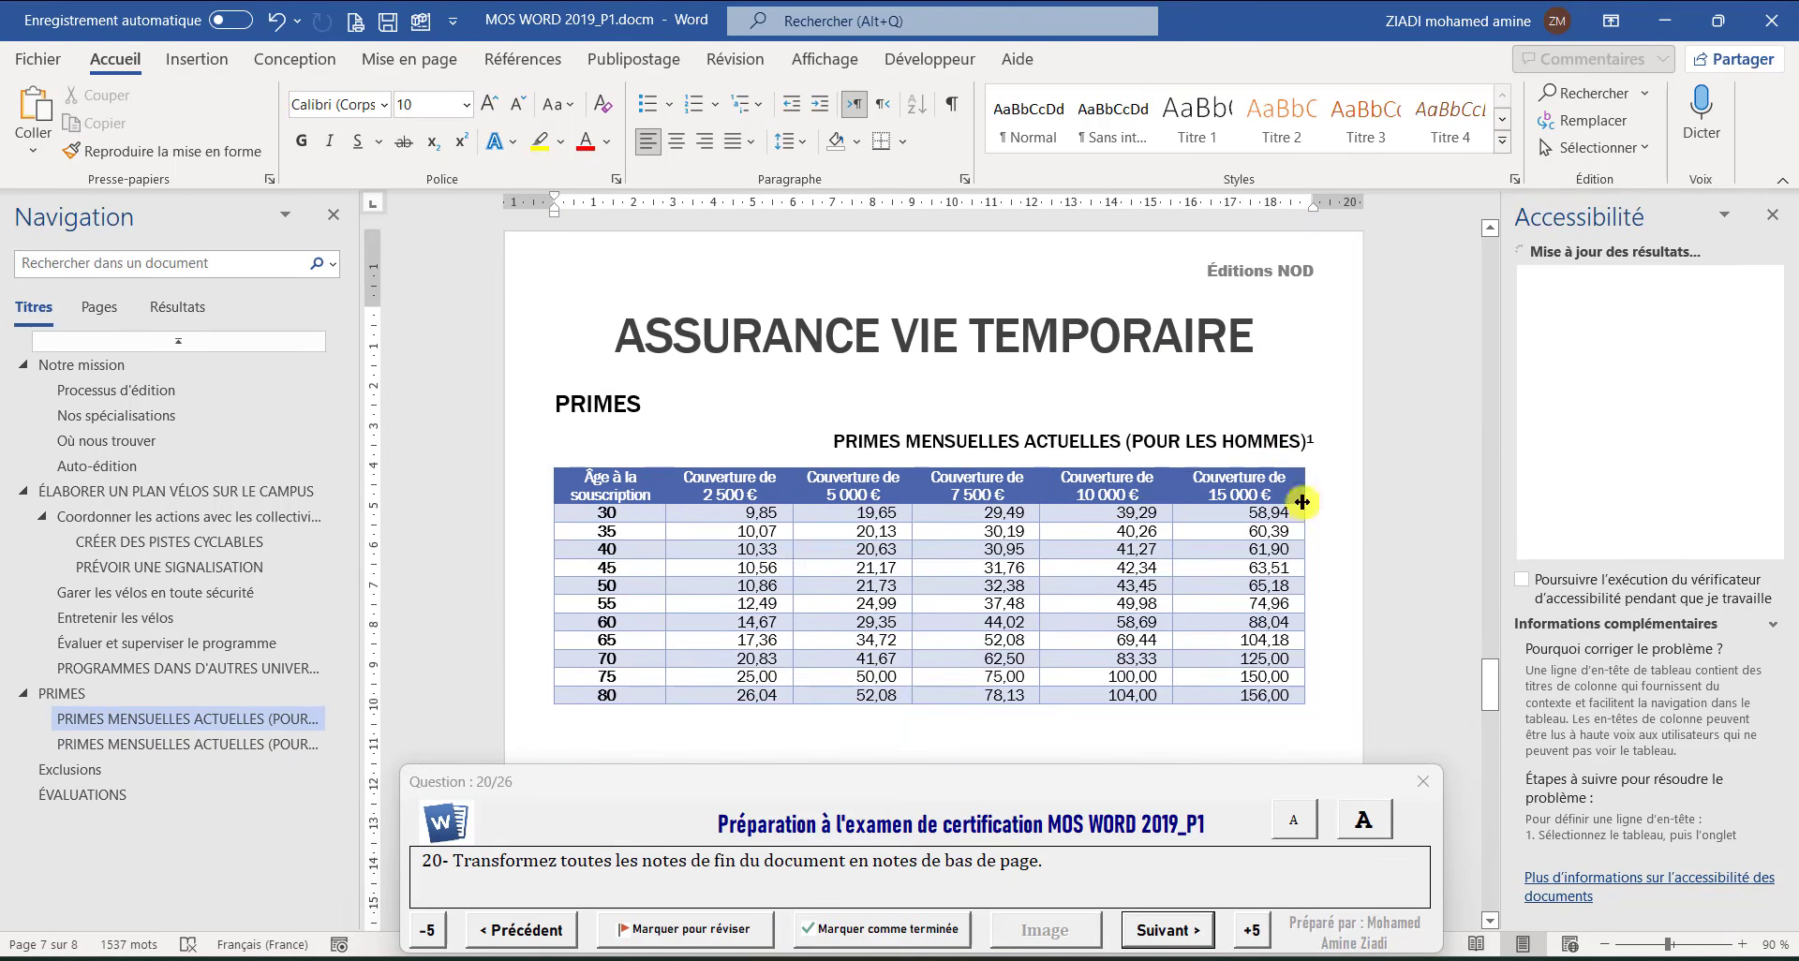
left_click(1162, 930)
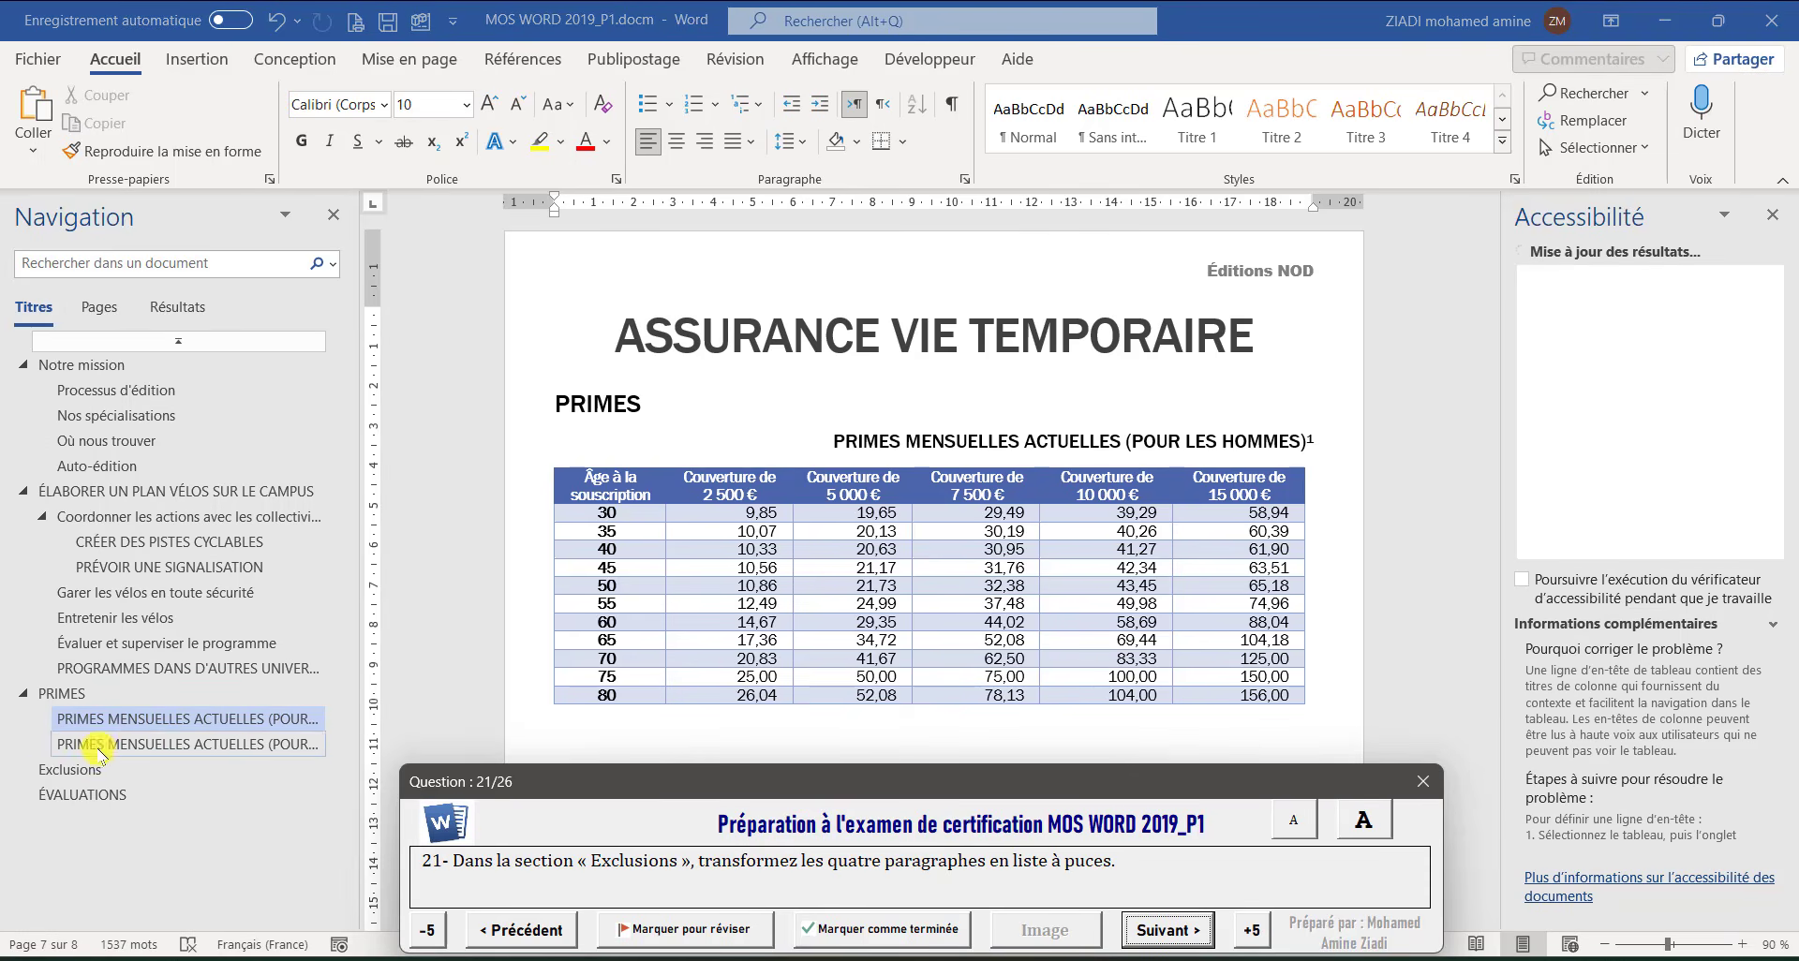
Turn the four numbered paragraphs in the Exclusions section into a bulleted list, and advance to question 22
left_click(66, 769)
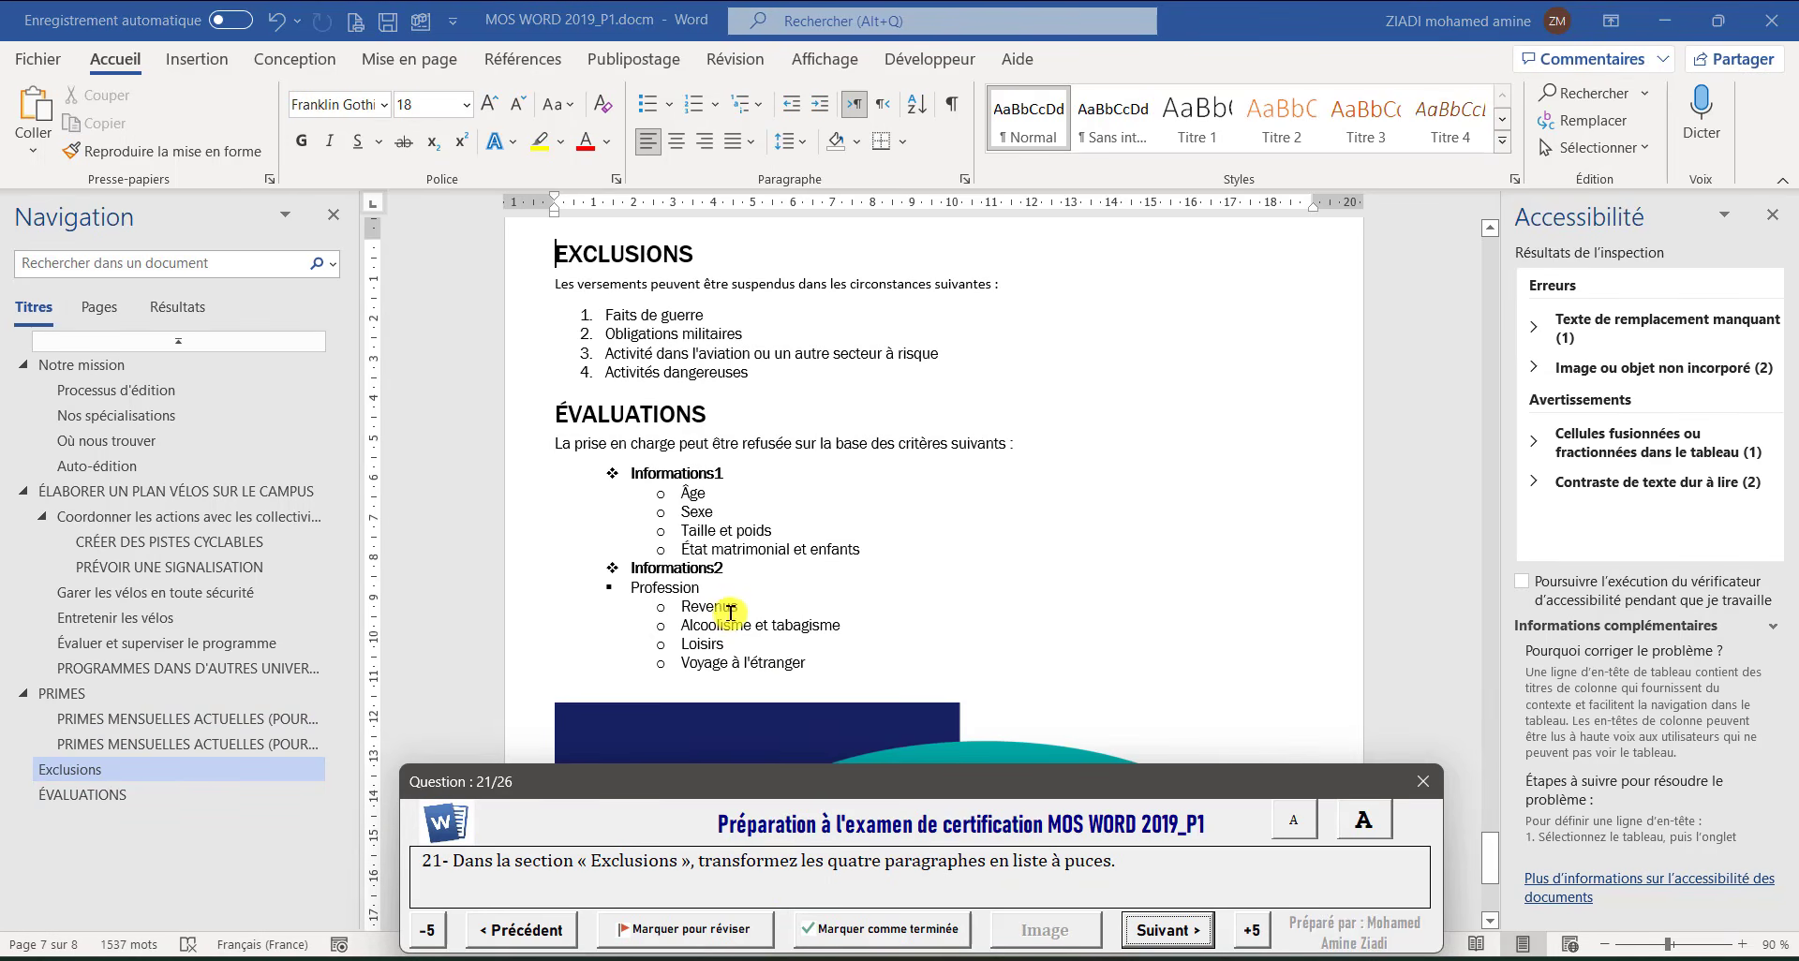
left_click(586, 315)
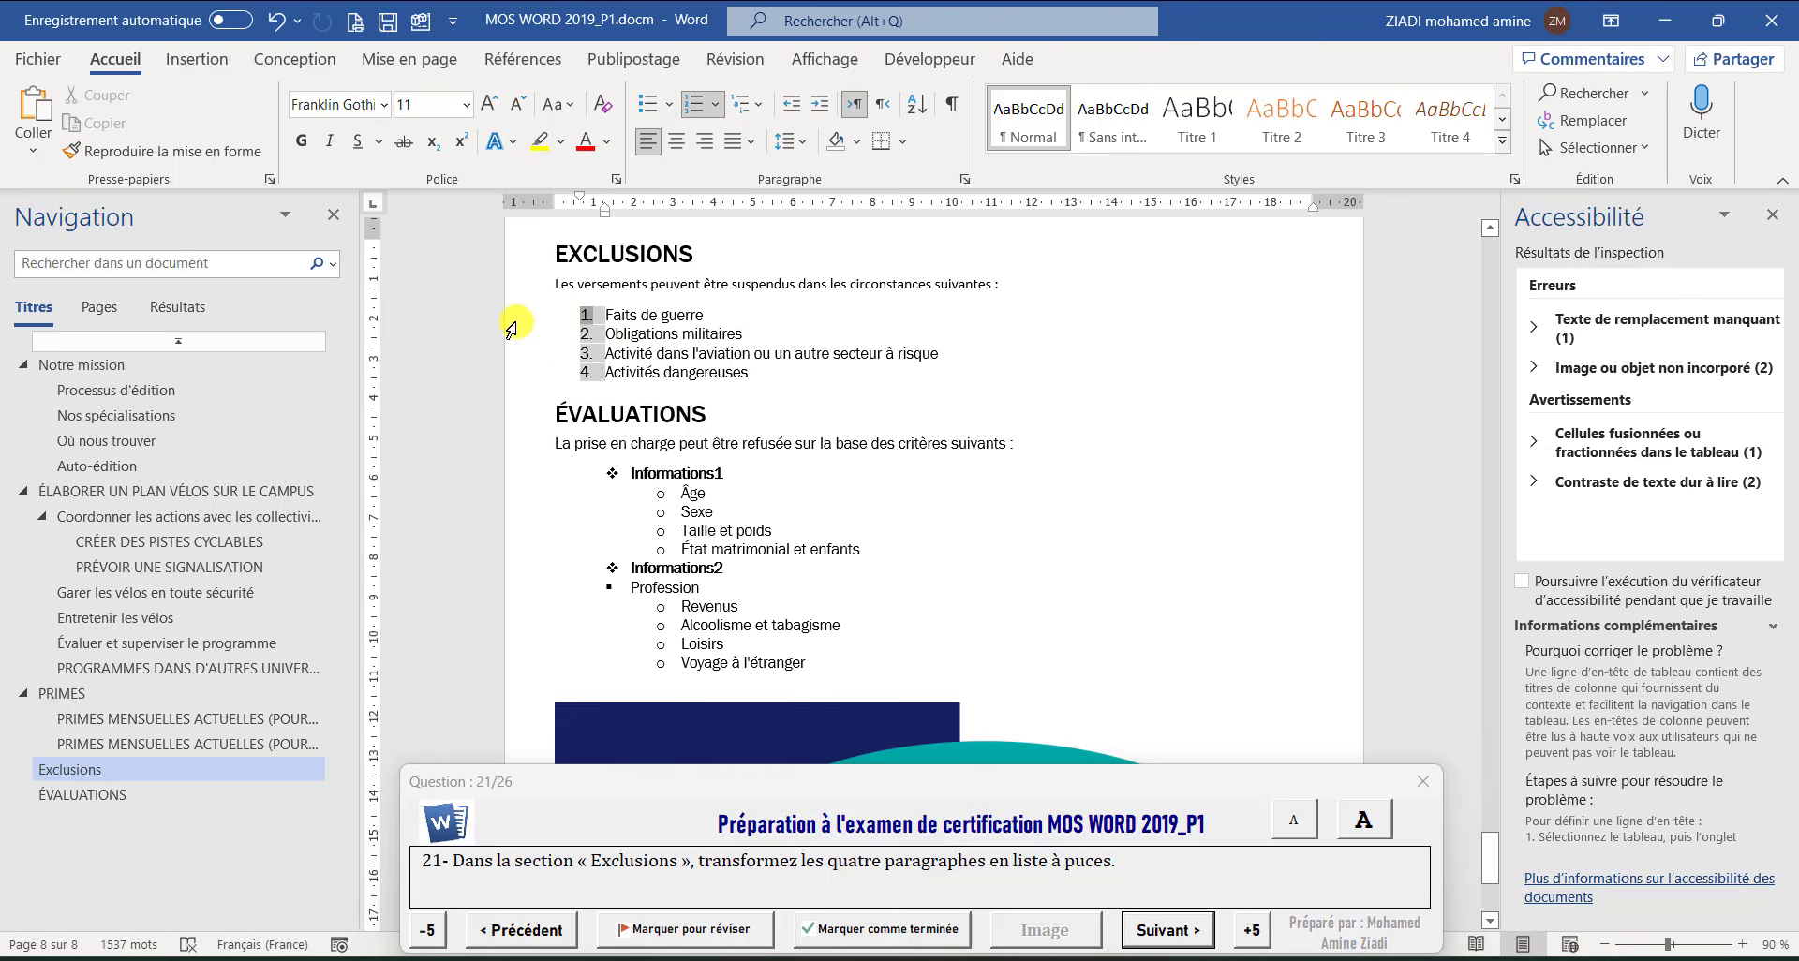
left_click_drag(510, 328, 529, 380)
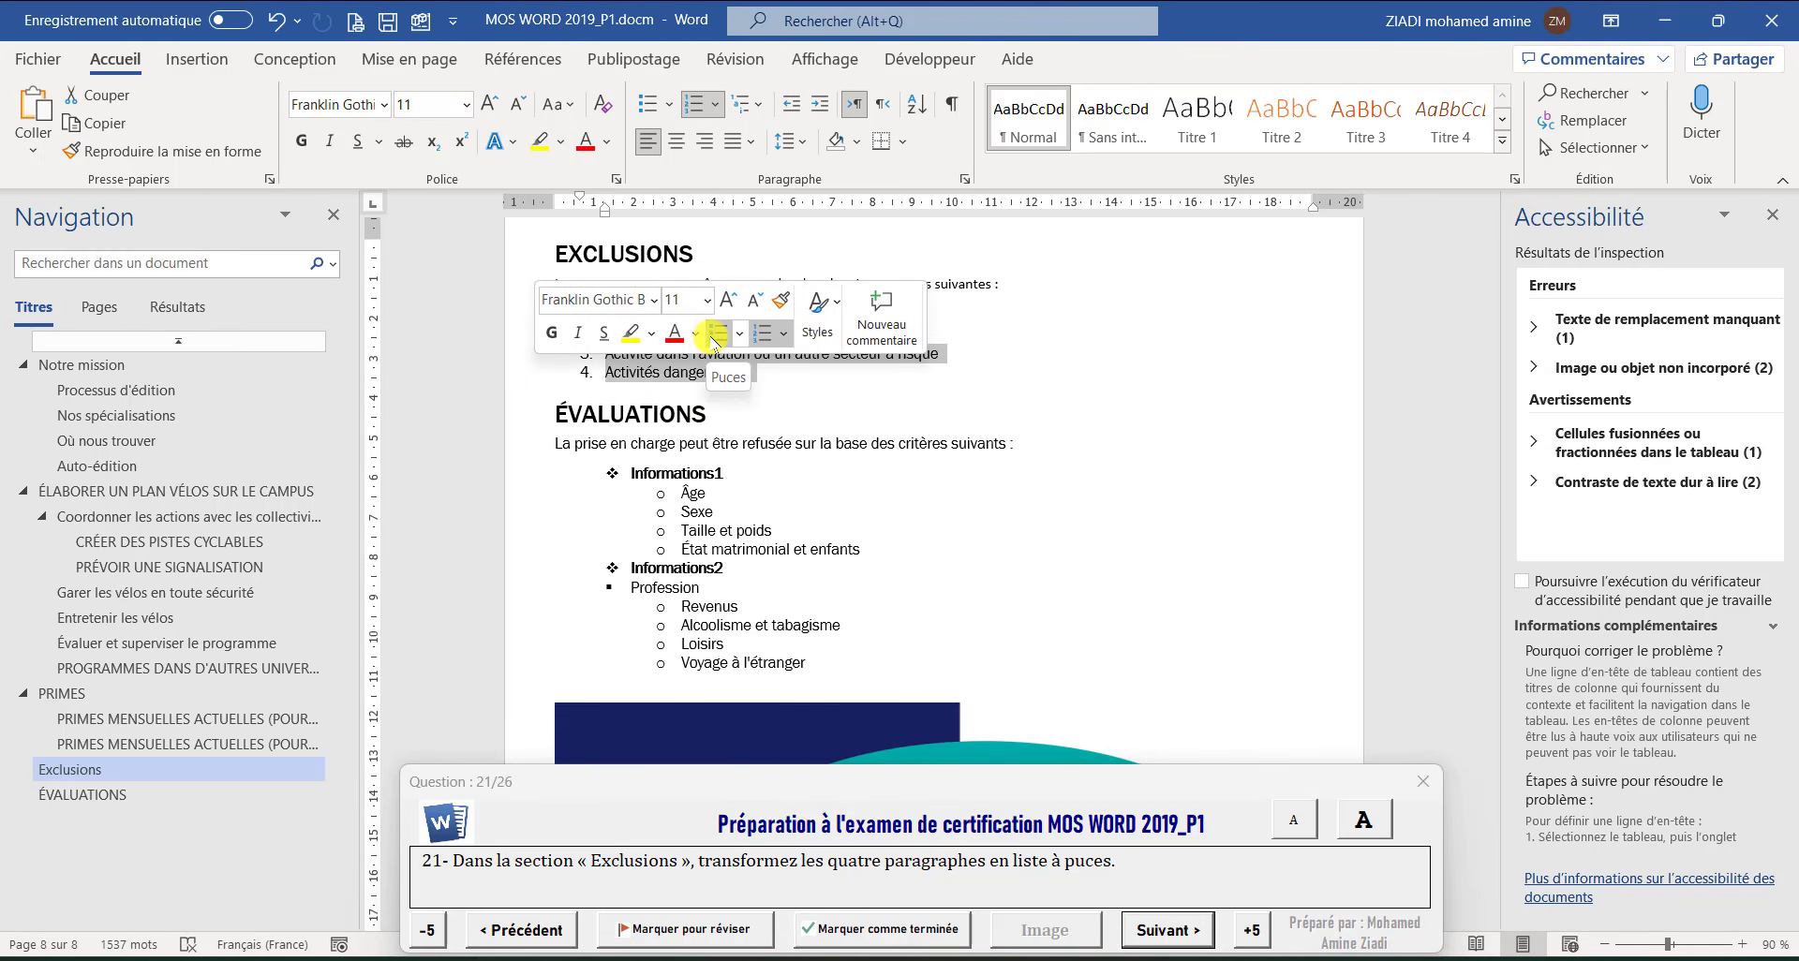
left_click(649, 104)
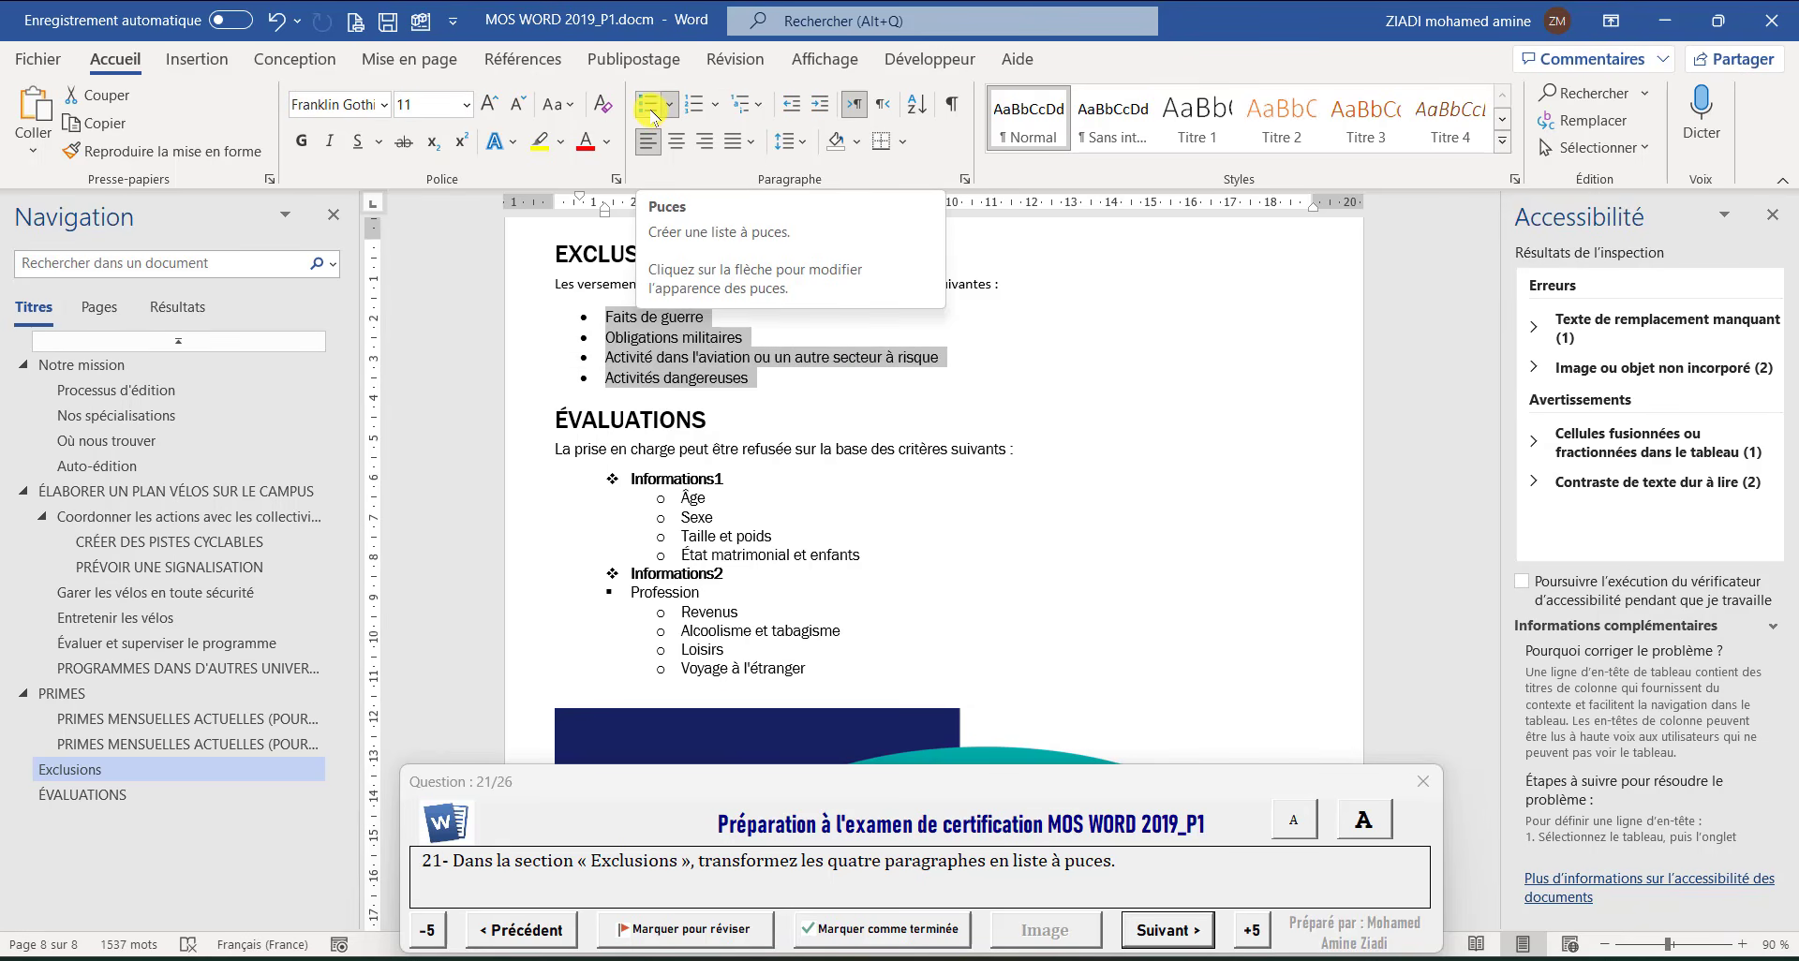
left_click(1162, 930)
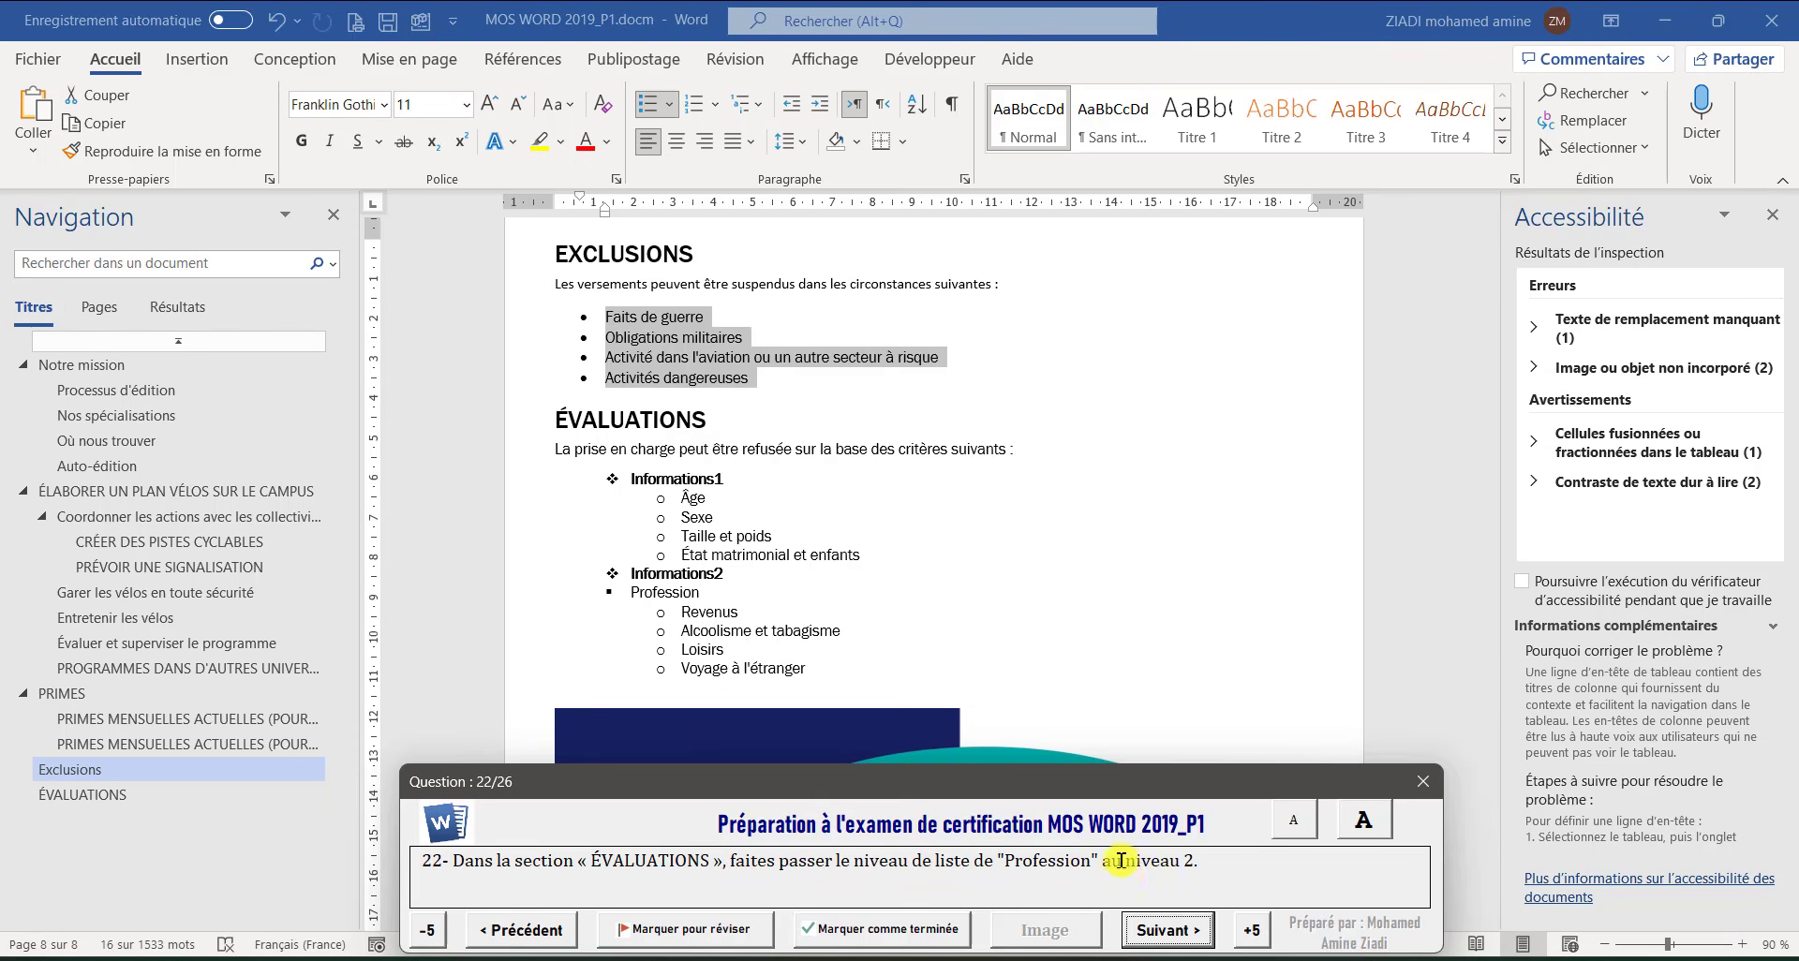
Change the list level of "Profession" in the ÉVALUATIONS section to level 2, and advance to question 23
left_click(505, 592)
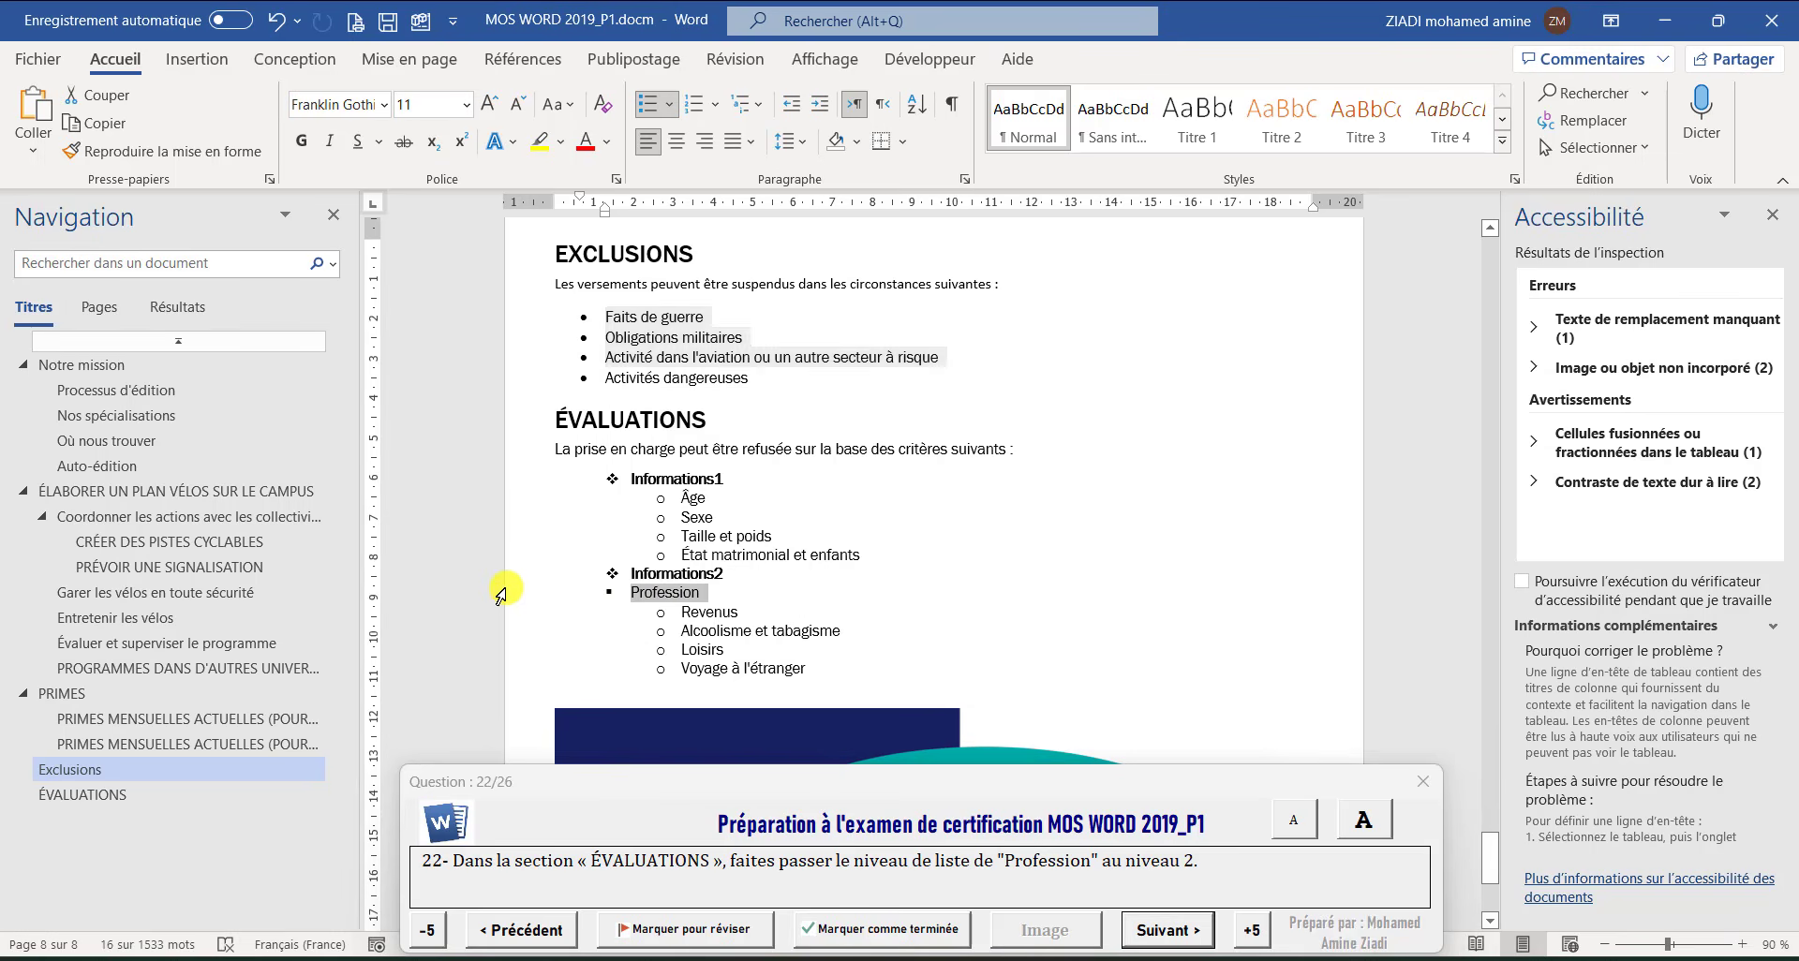
right_click(651, 596)
key("Escape")
left_click(546, 595)
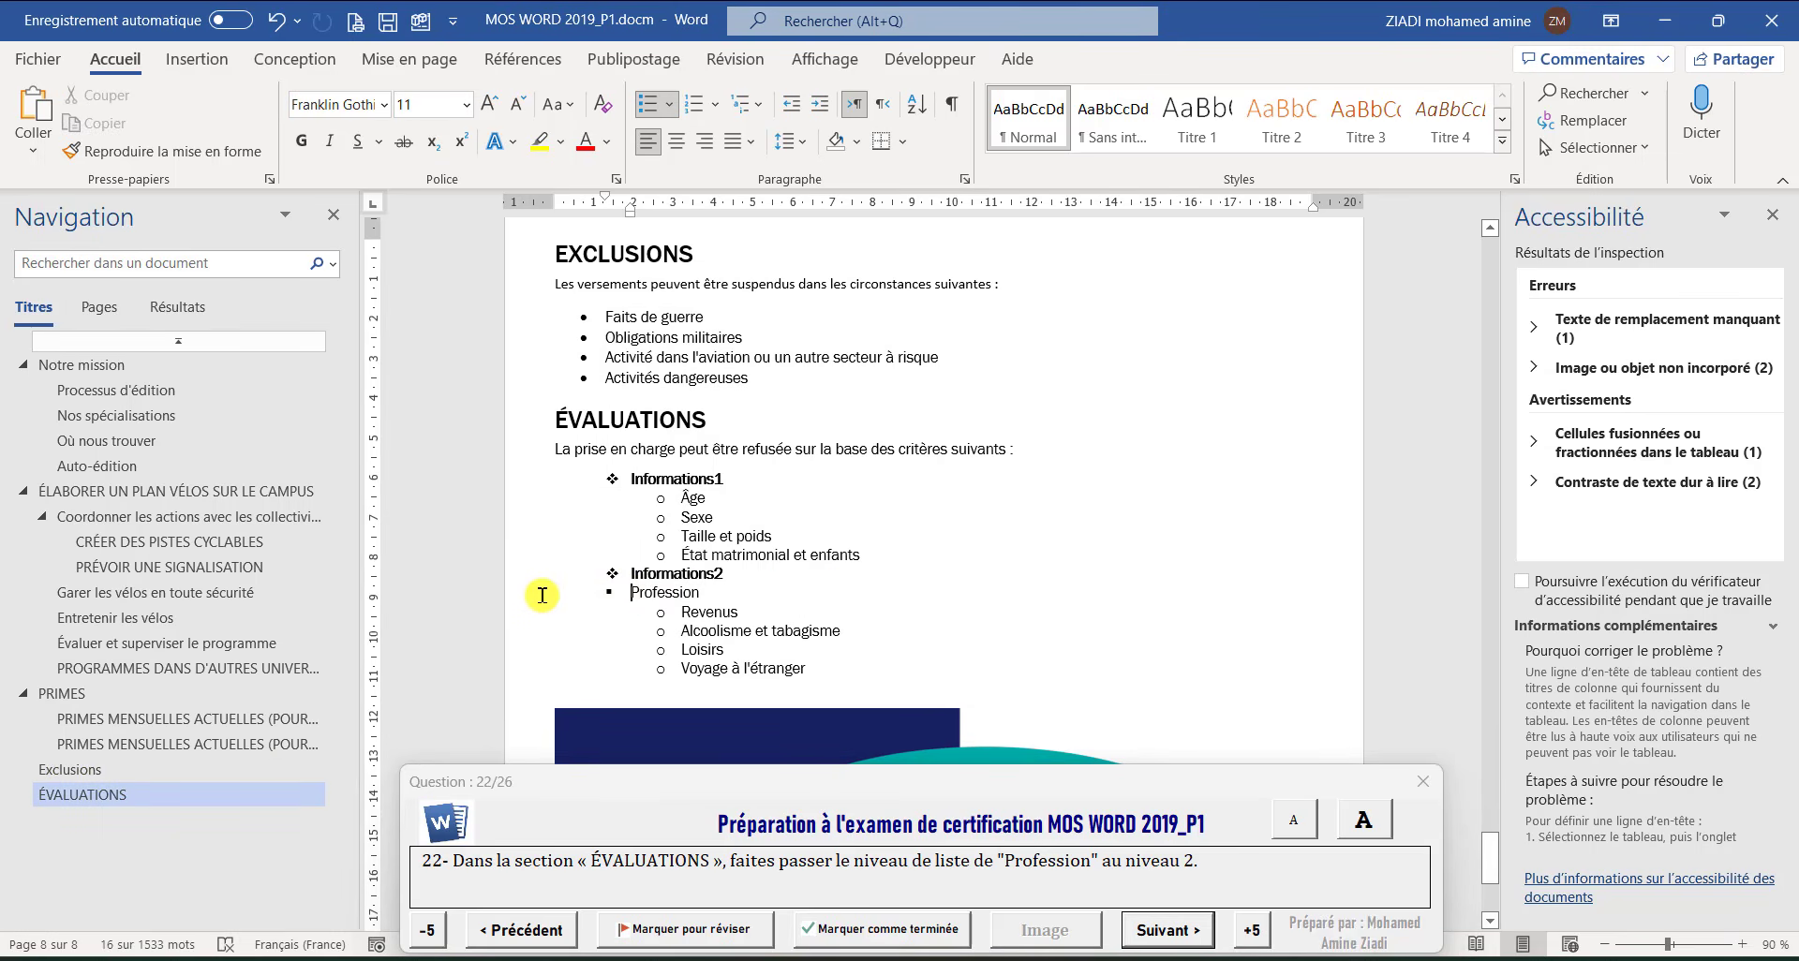
left_click(542, 596)
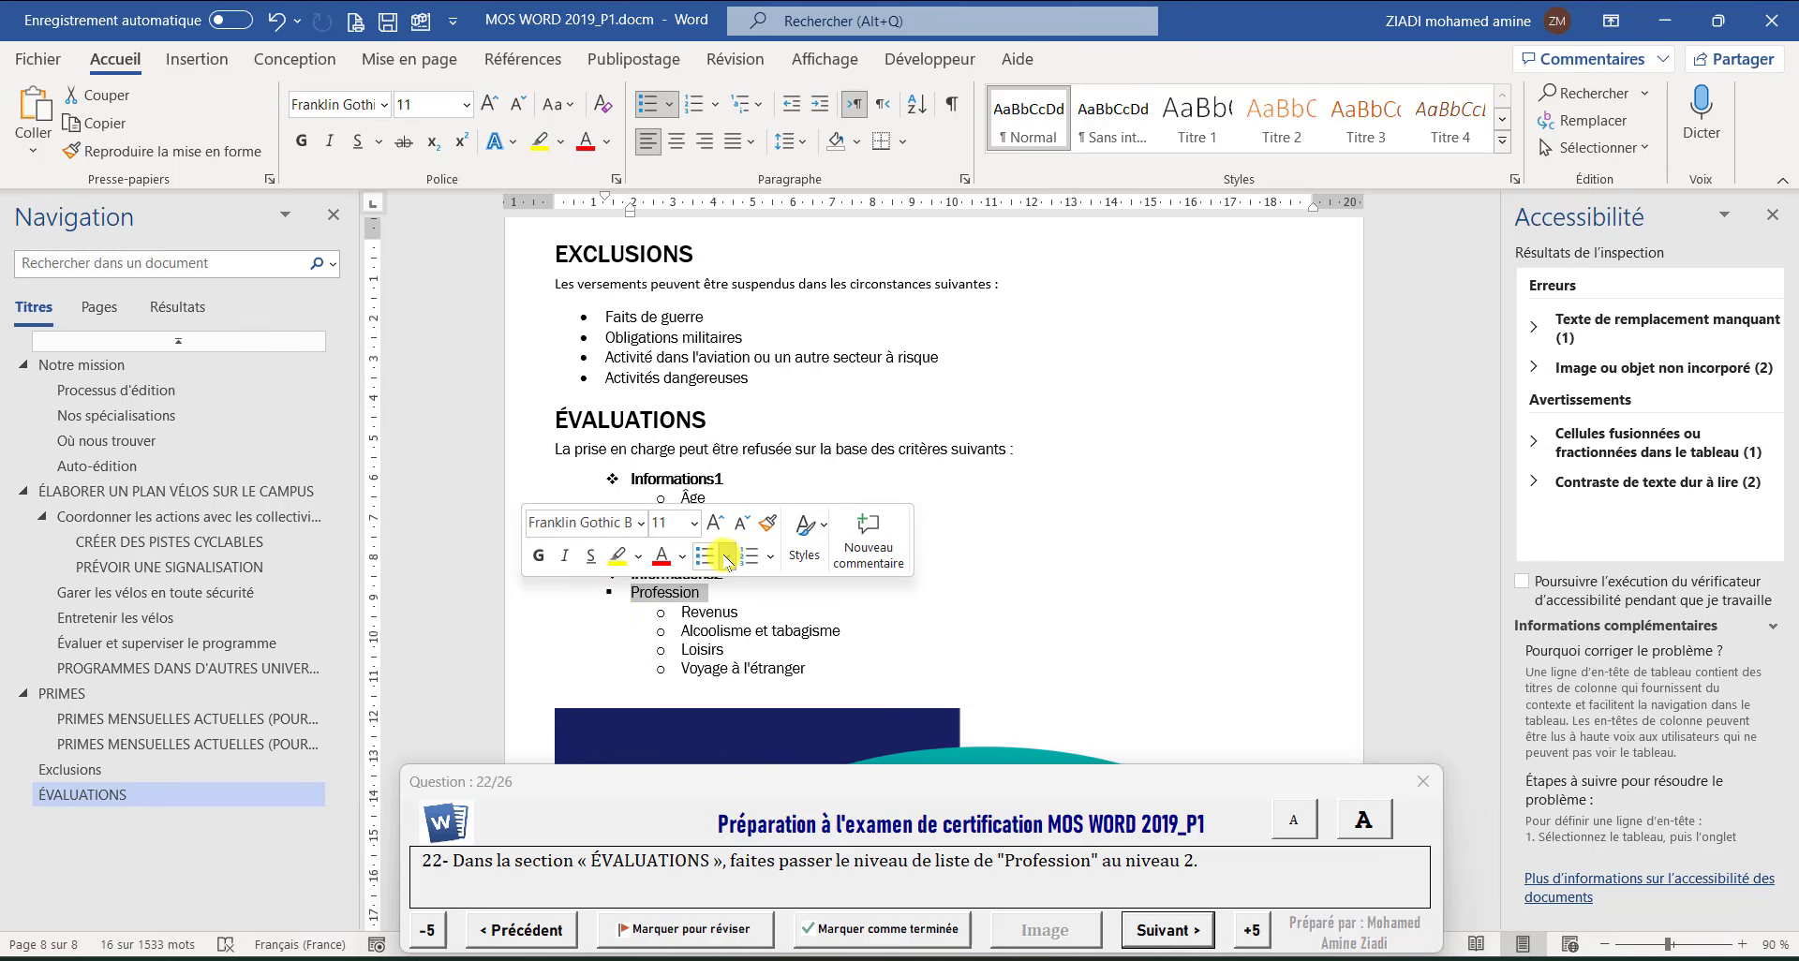
left_click(726, 557)
mouse_move(1030, 488)
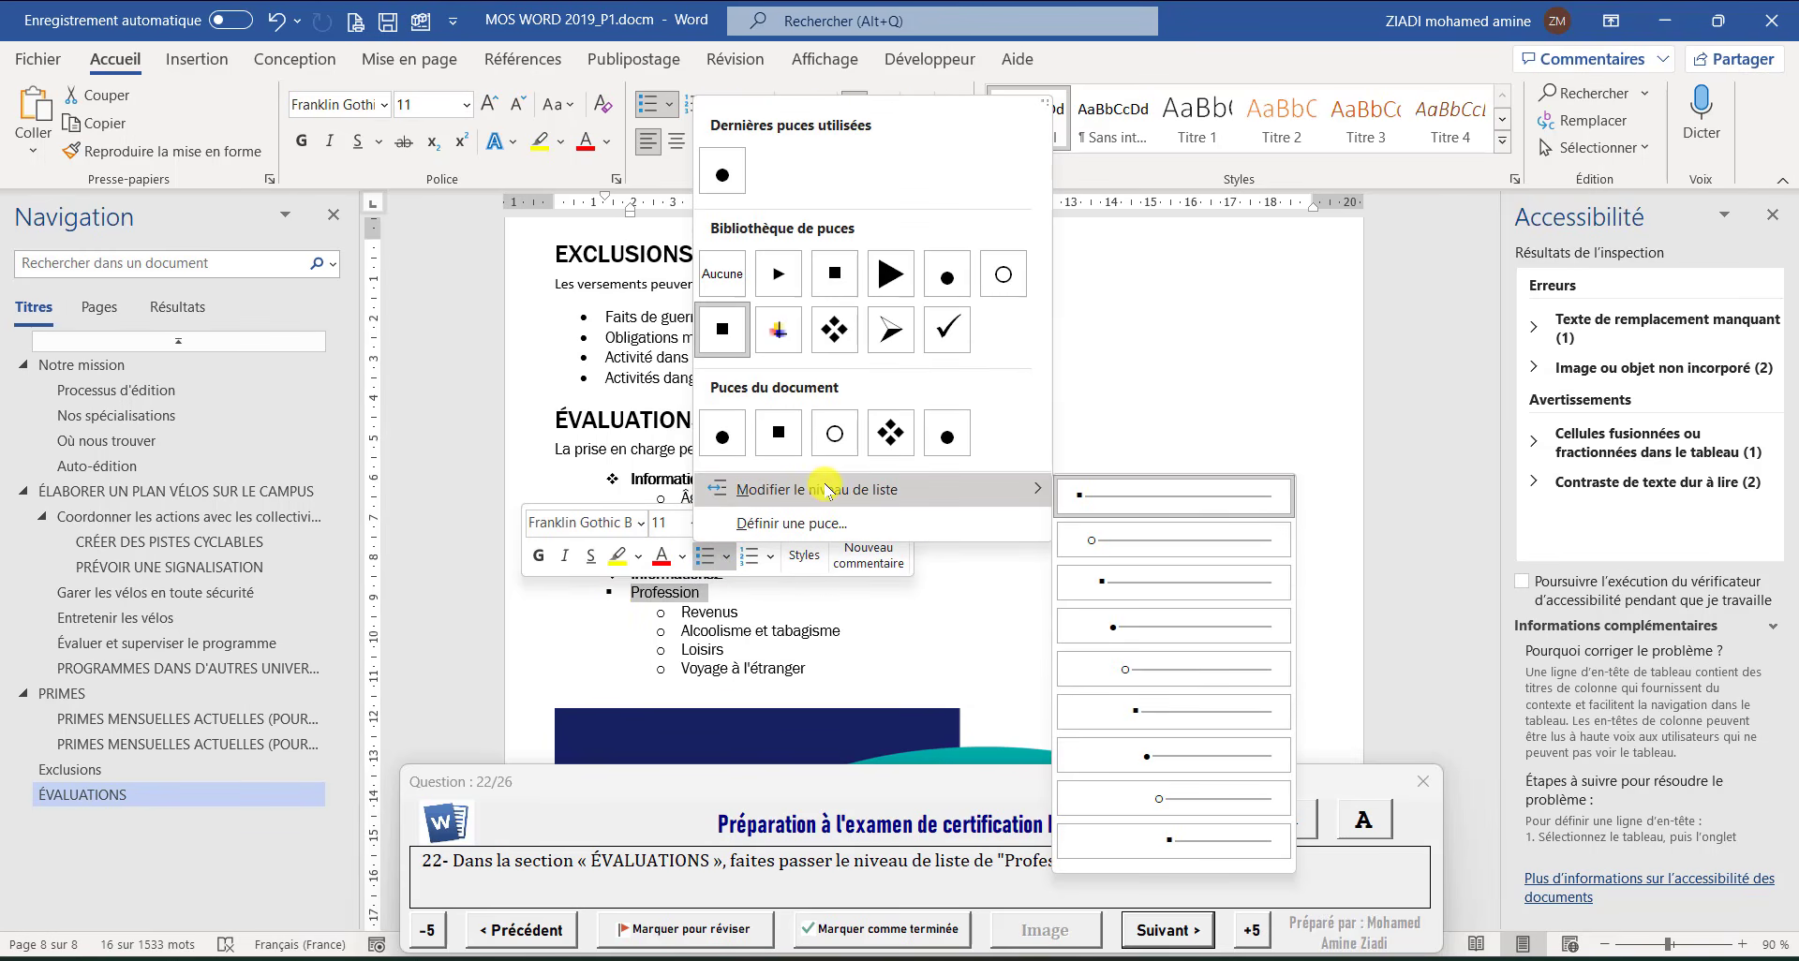
left_click(1084, 542)
left_click(692, 610)
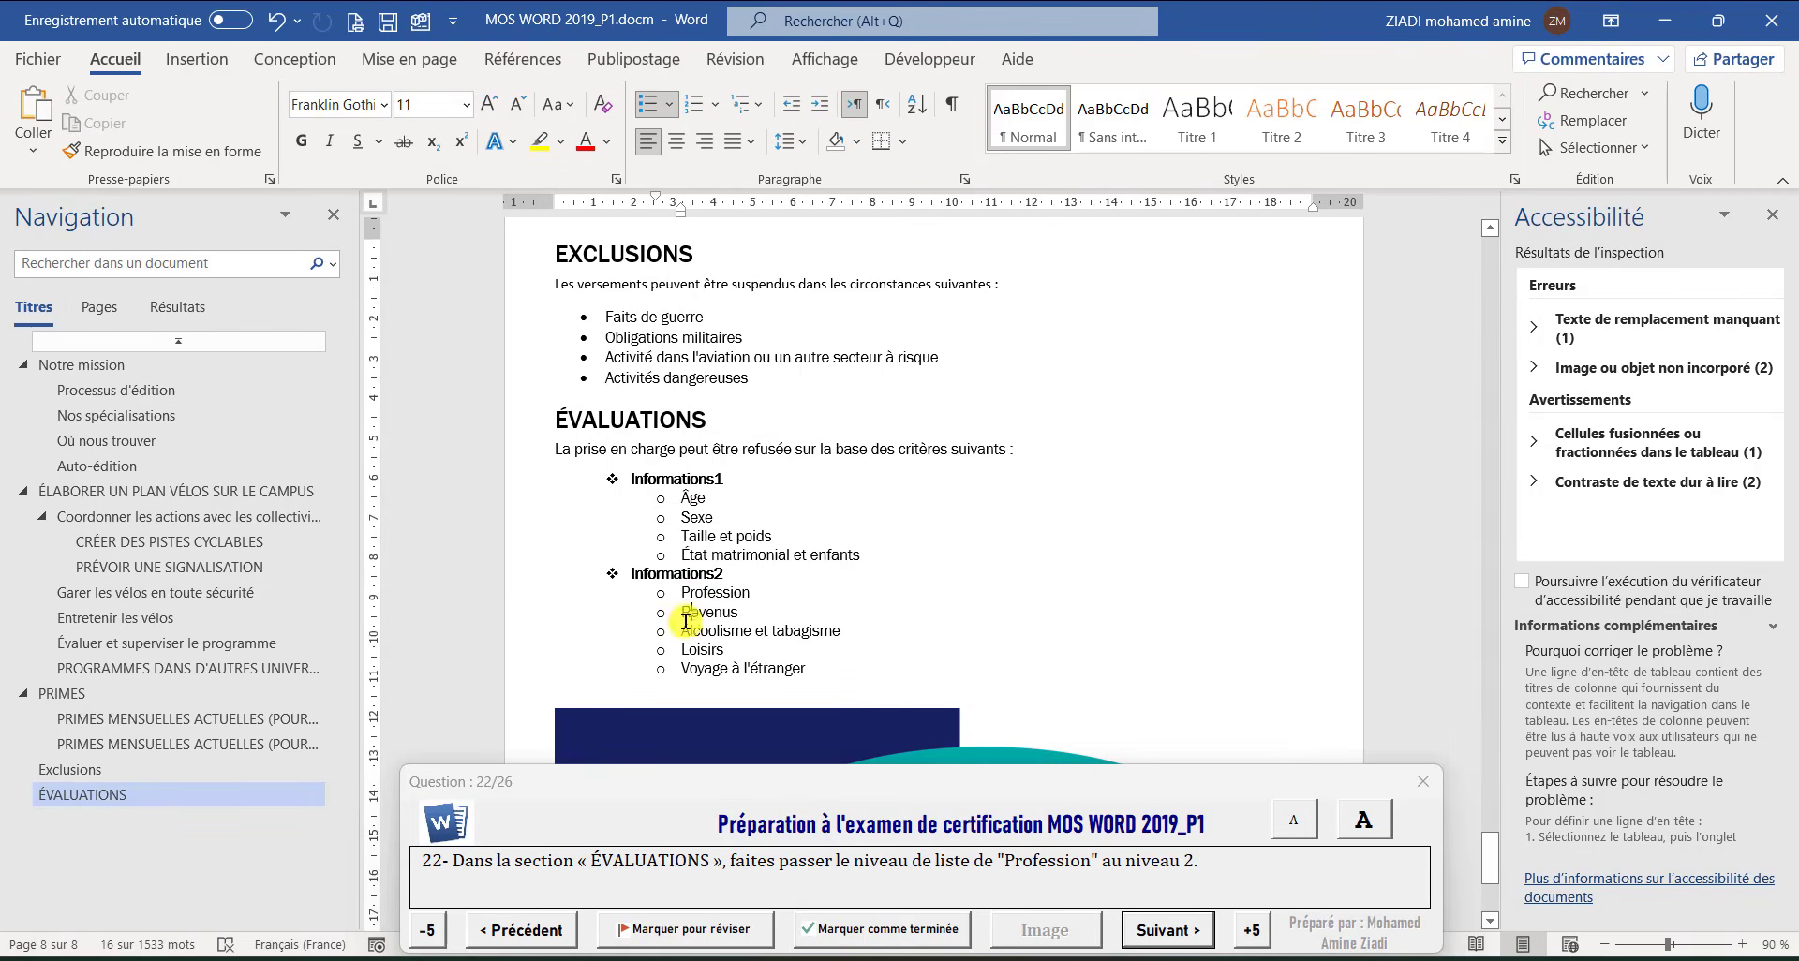
left_click(1145, 929)
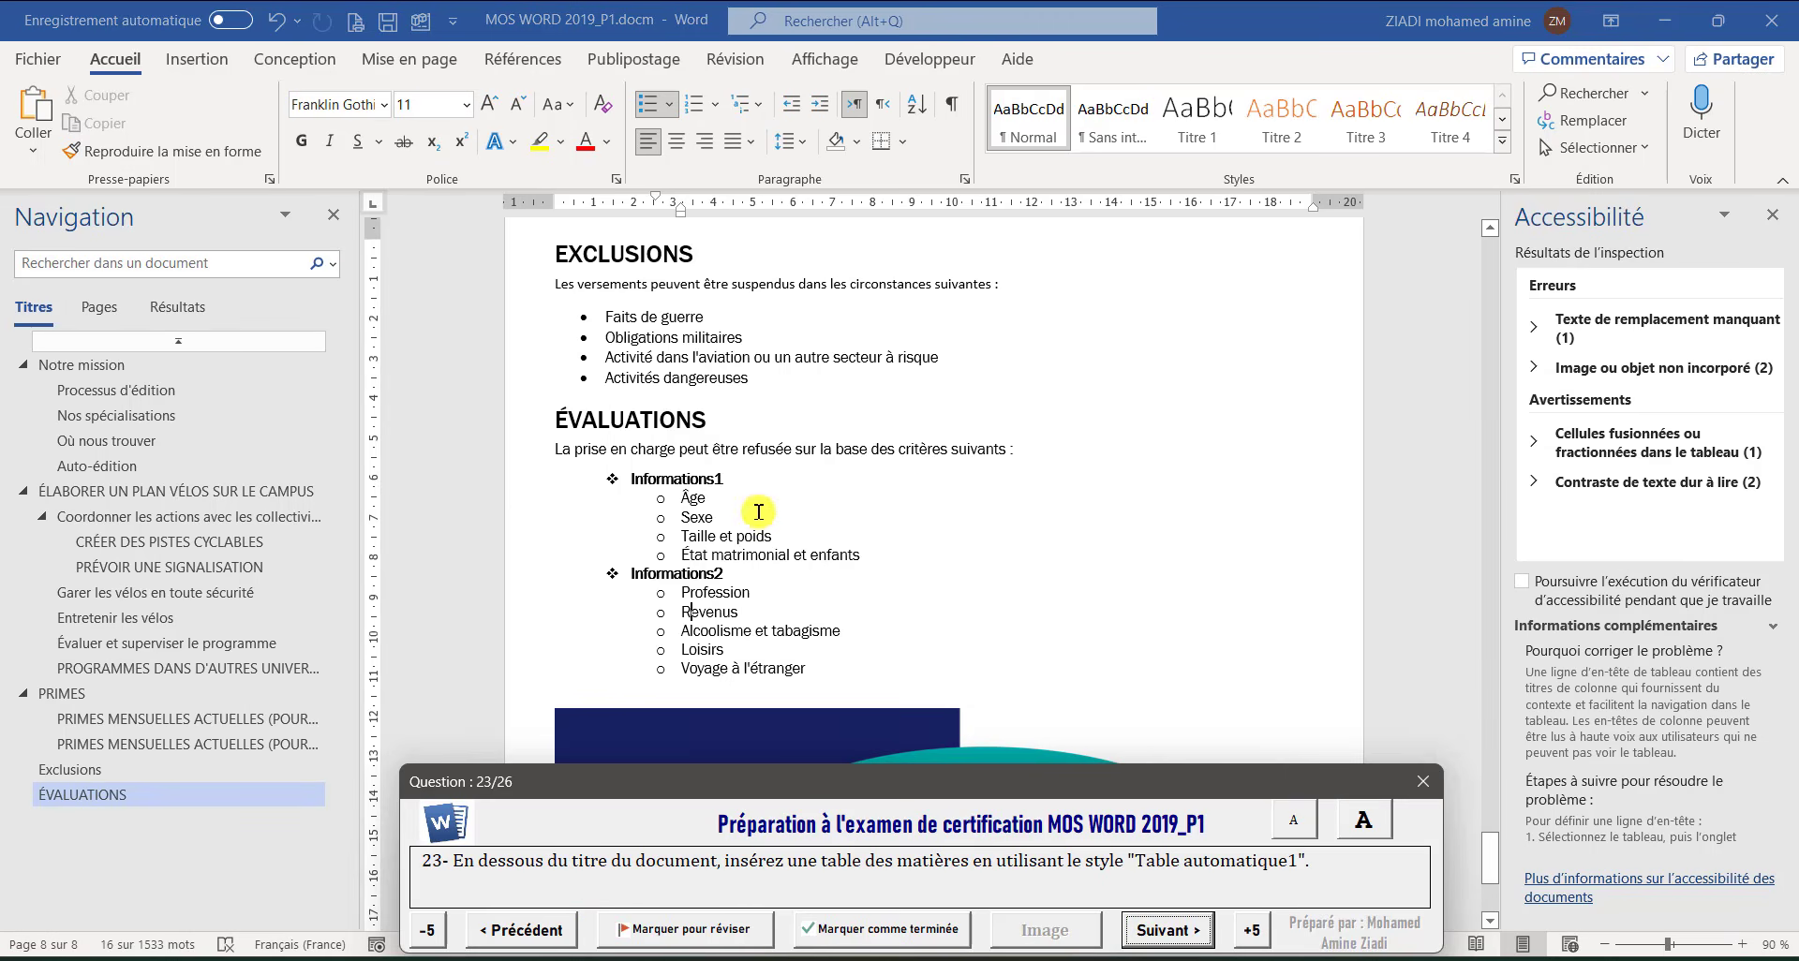
Insert a table of contents in the style "Table automatique 1" below the document title "Éditions NOD", and advance to question 24
scroll(757, 511, "up", 10)
scroll(759, 511, "up", 8)
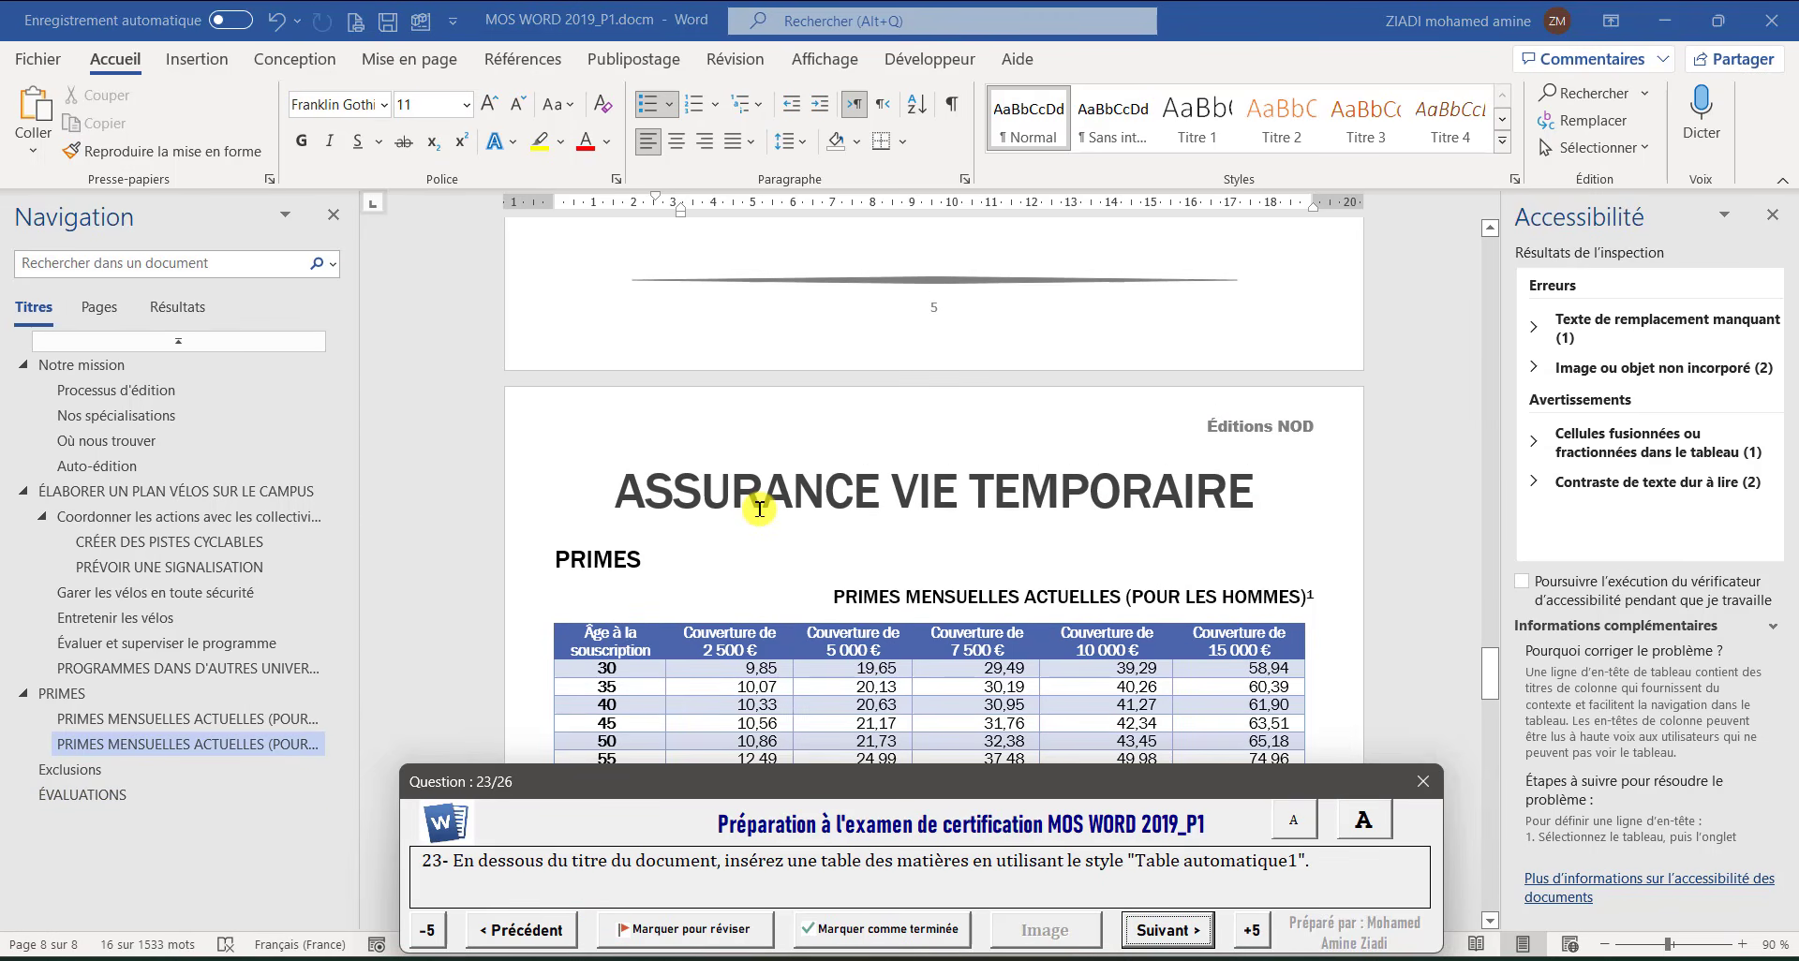
scroll(759, 509, "up", 12)
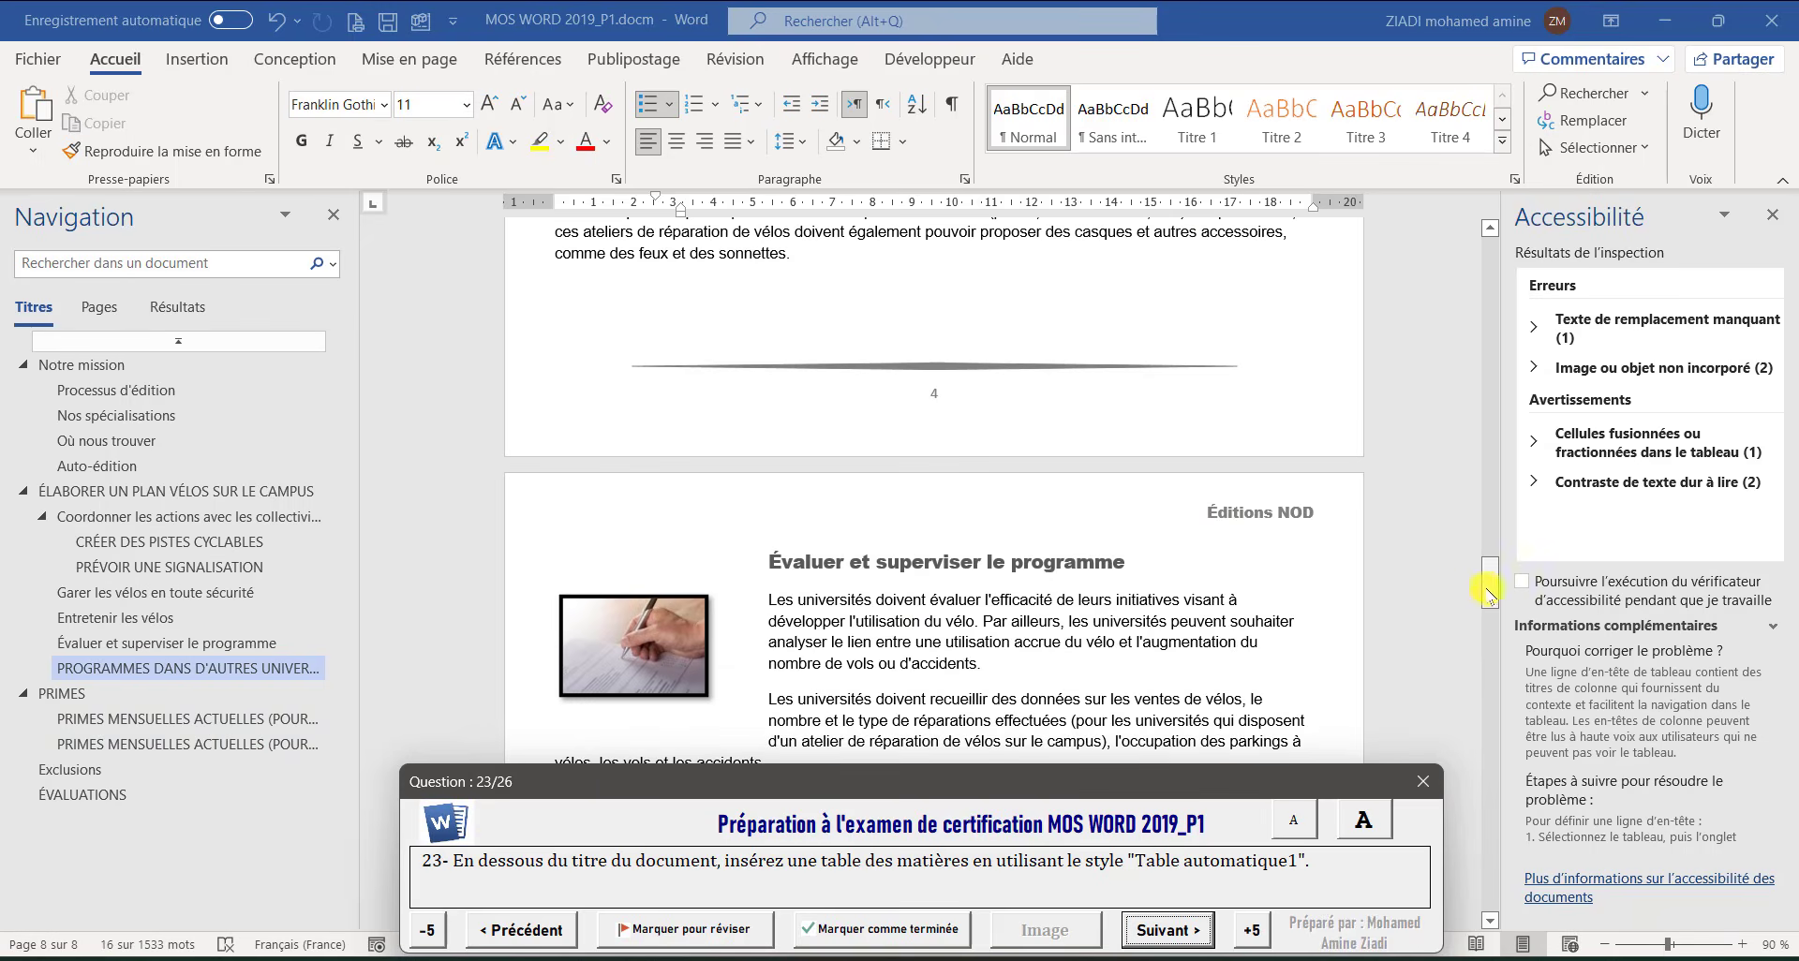
left_click_drag(1488, 590, 1574, 277)
left_click(604, 417)
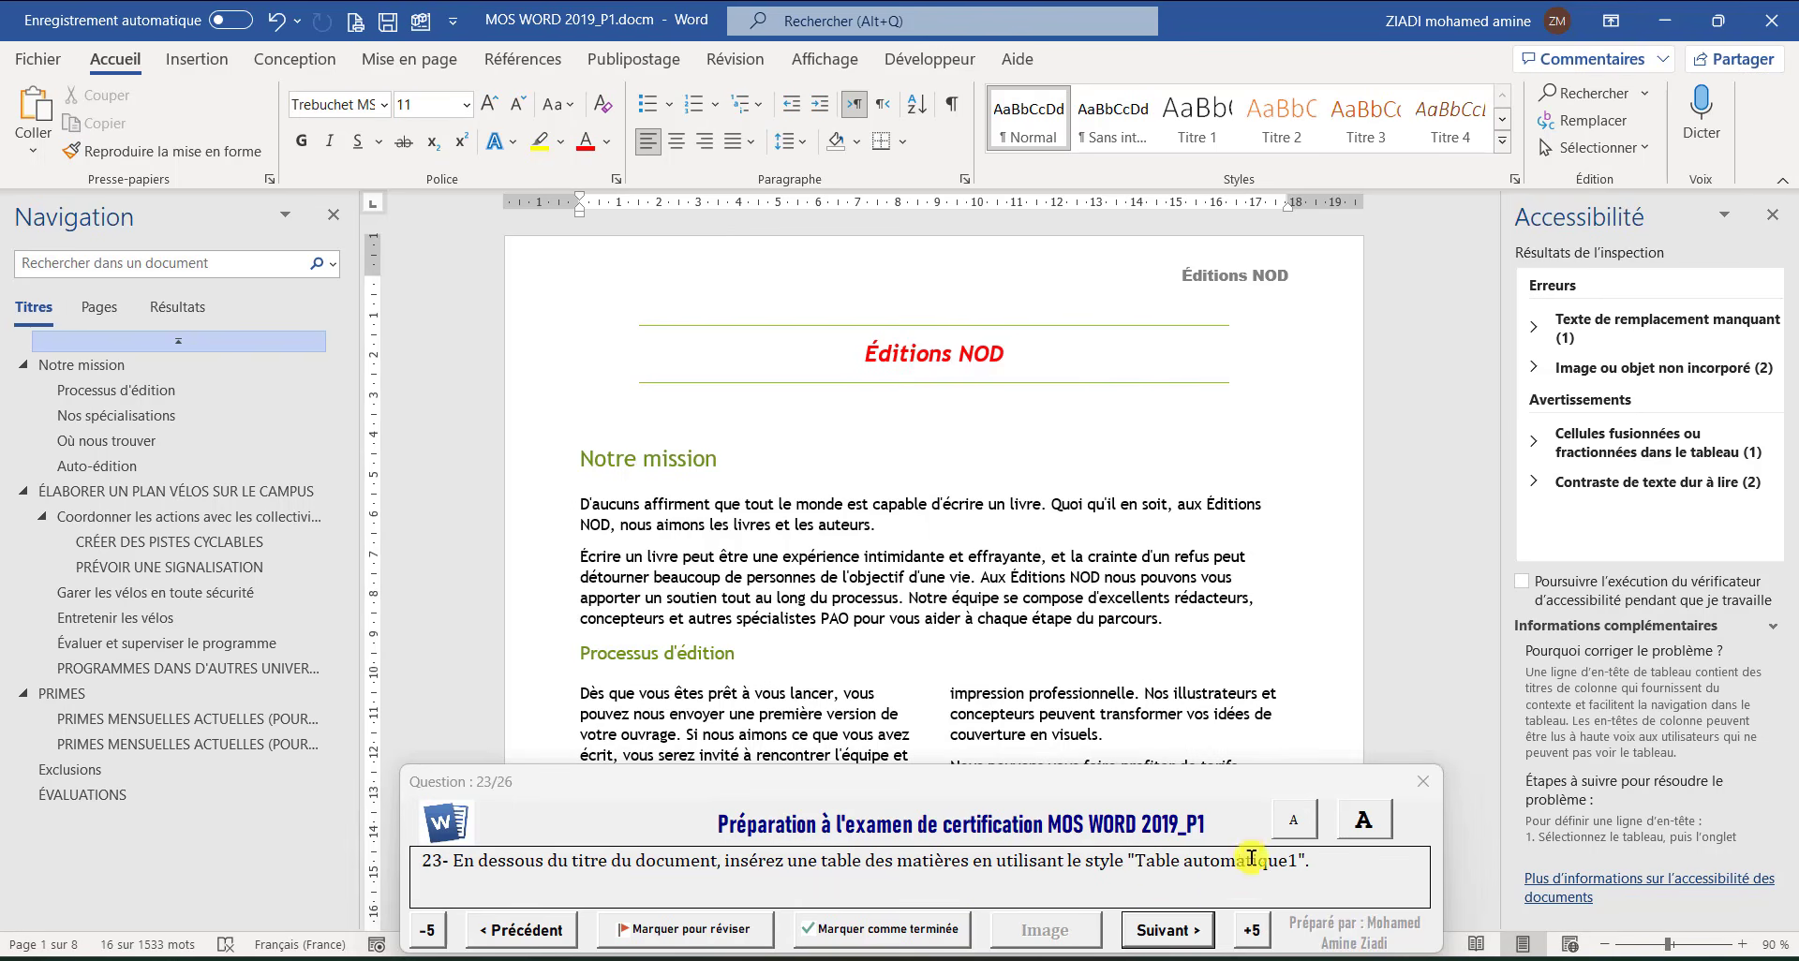
left_click(530, 60)
left_click(44, 122)
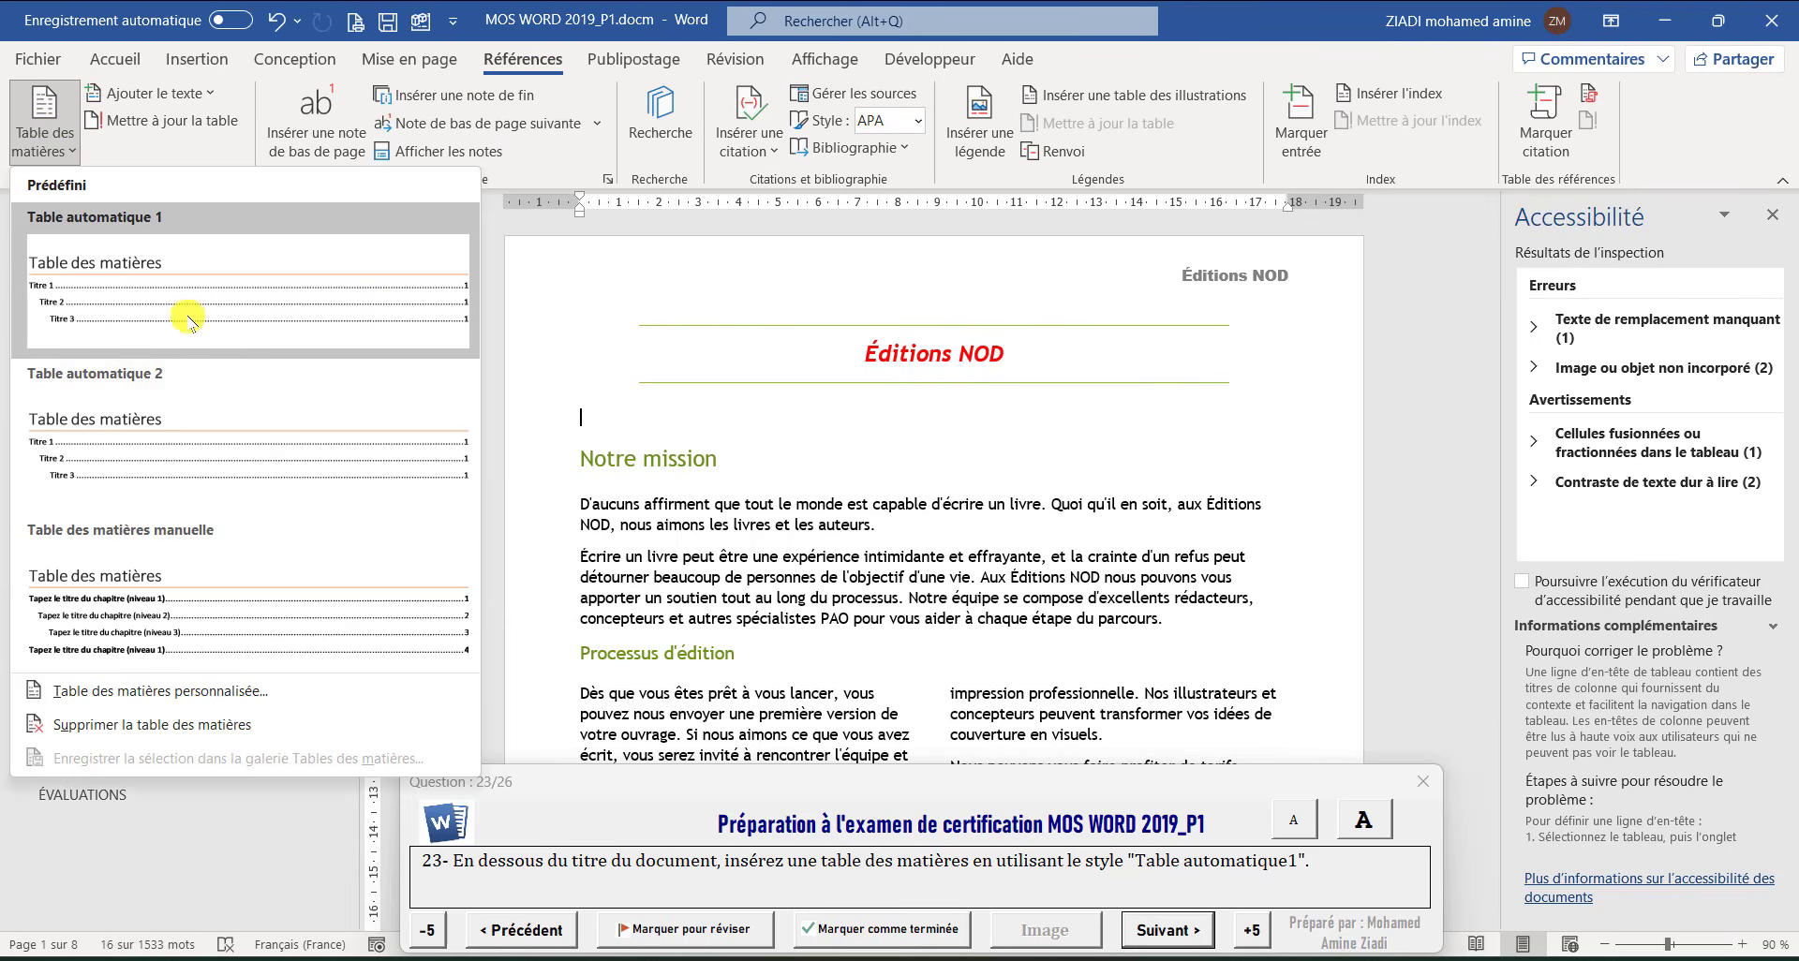
left_click(174, 269)
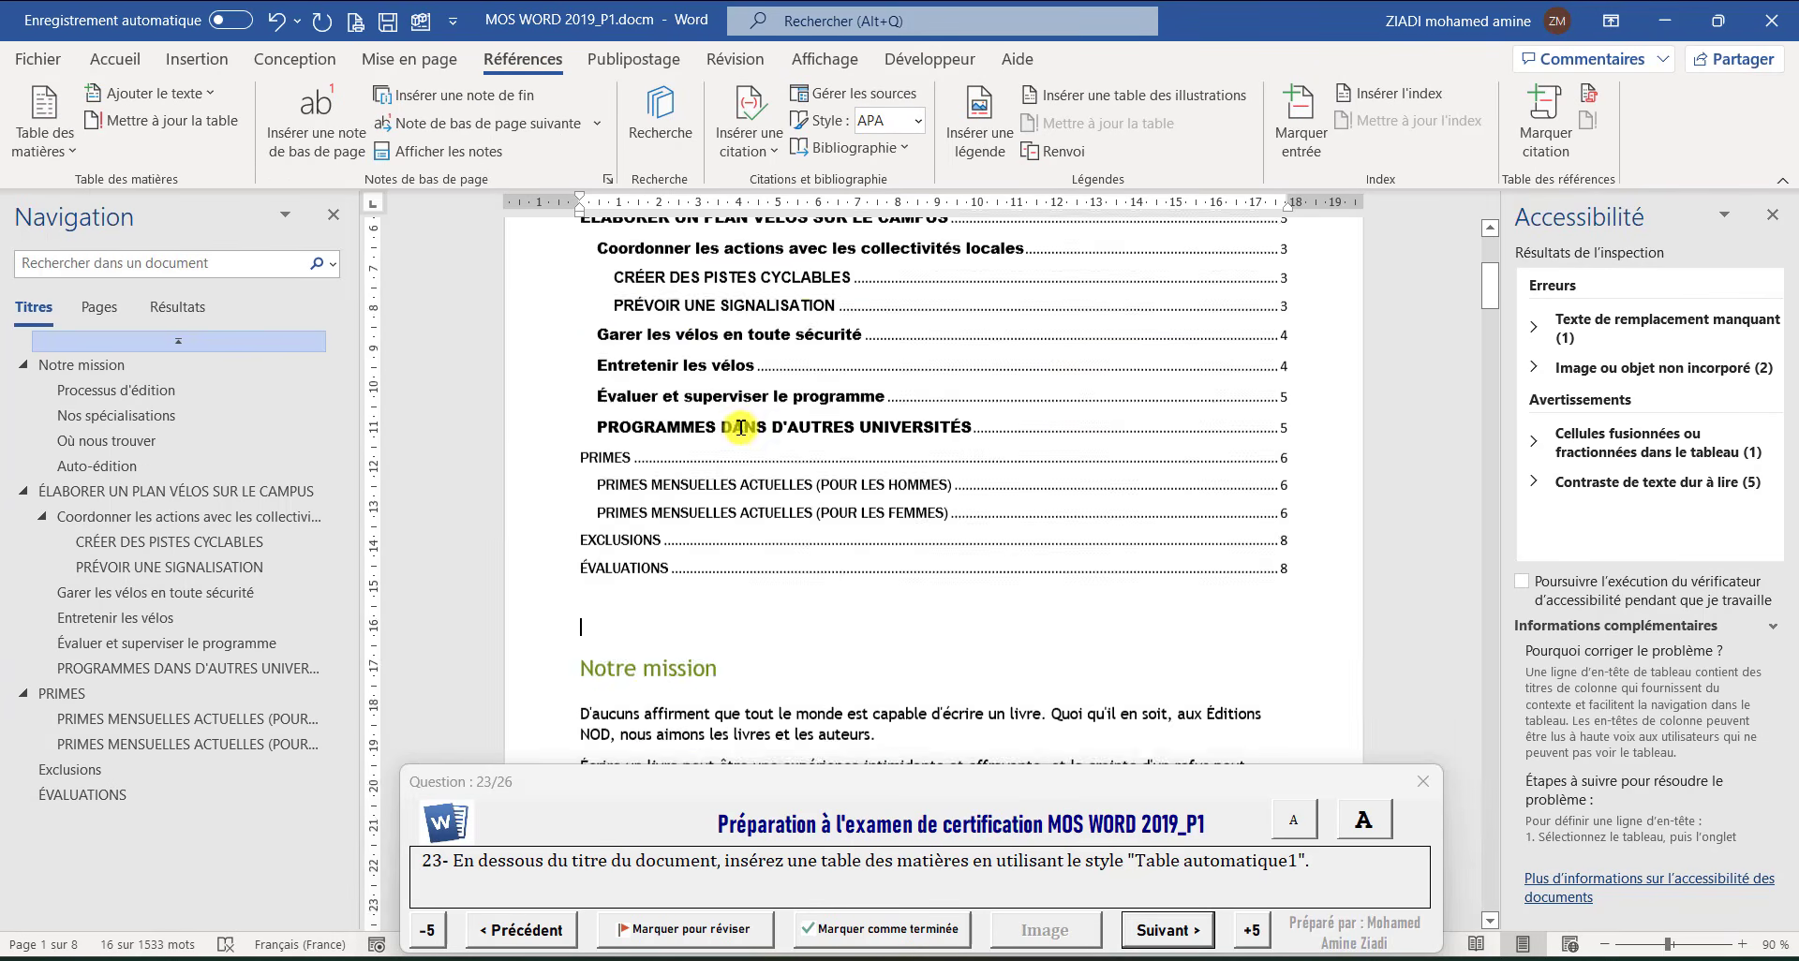
scroll(740, 429, "up", 5)
left_click(1167, 930)
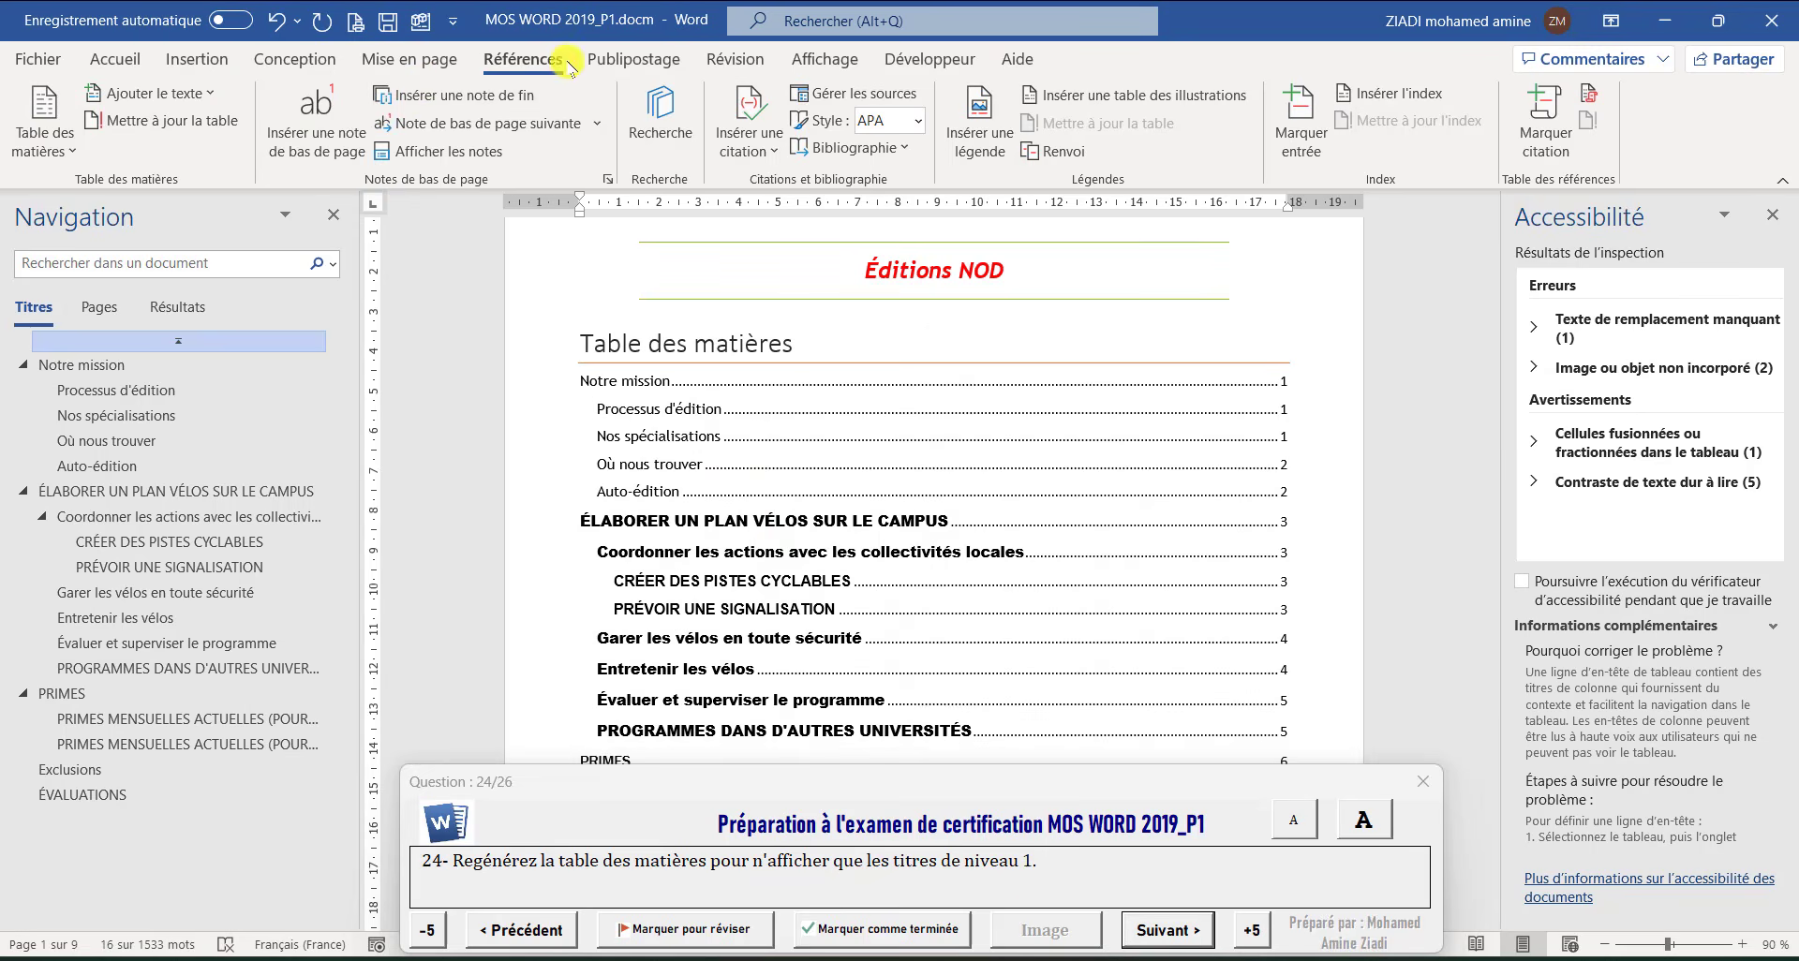
Regenerate the table of contents with only 1 heading level displayed, and advance to question 25
left_click(44, 127)
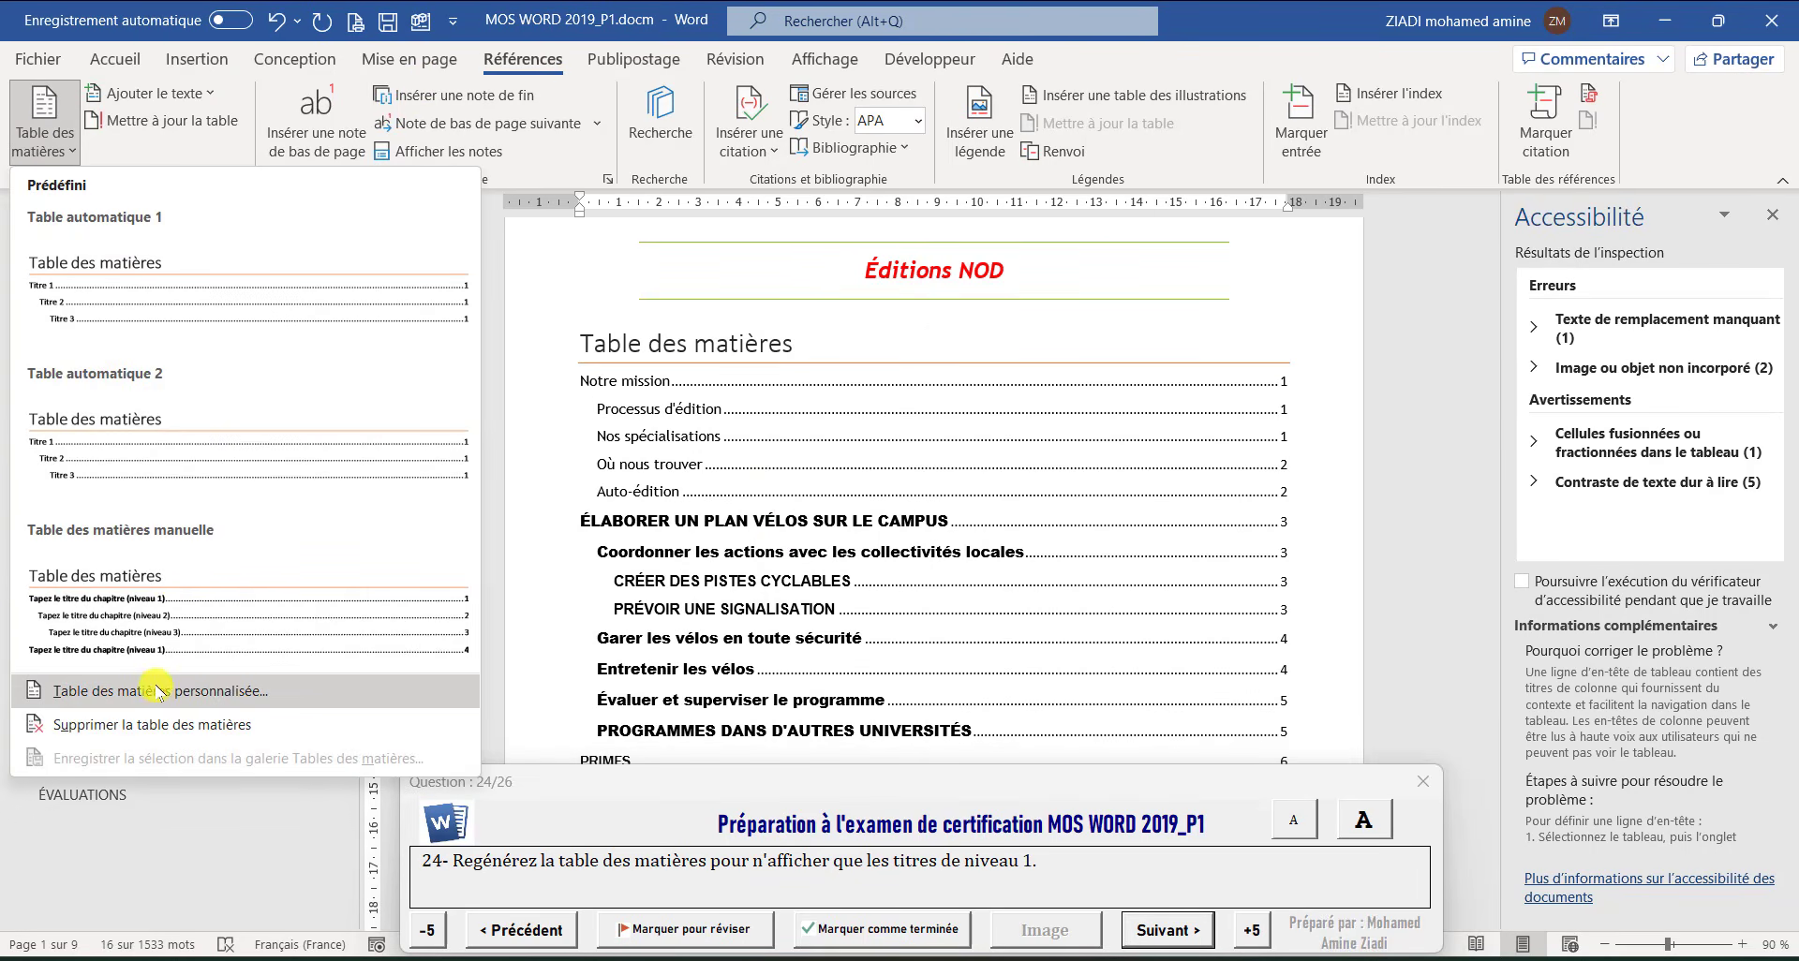
left_click(236, 694)
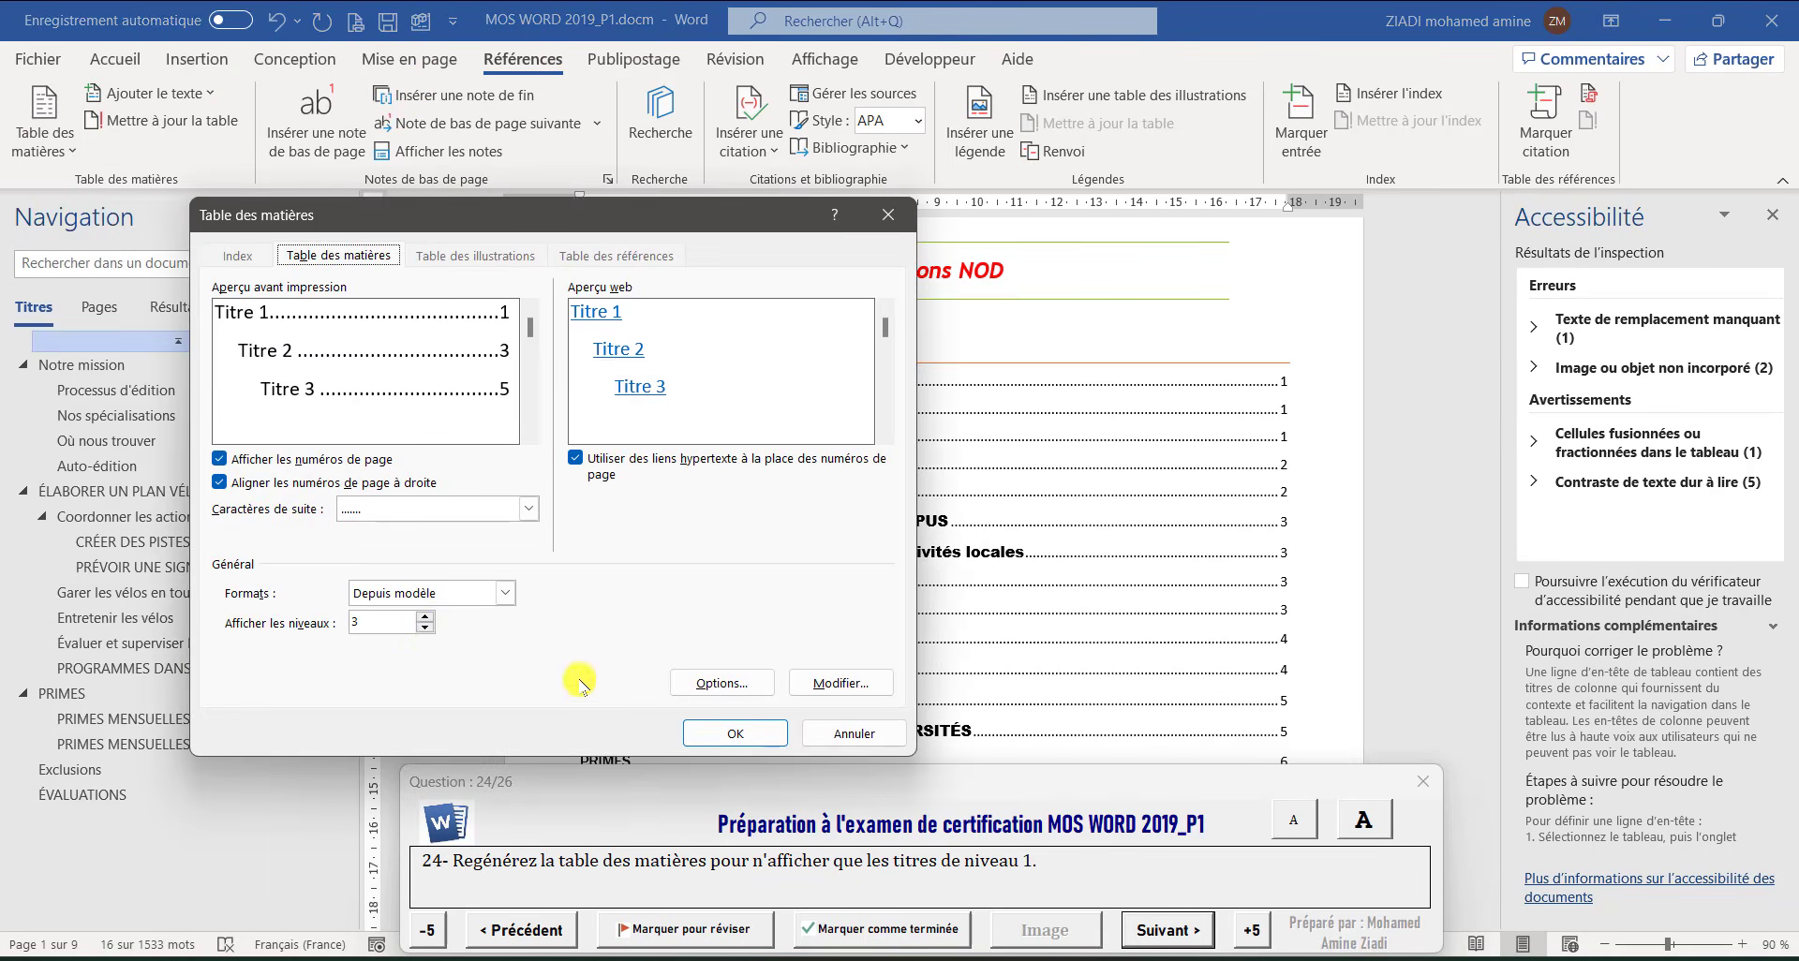
left_click(425, 629)
left_click(424, 630)
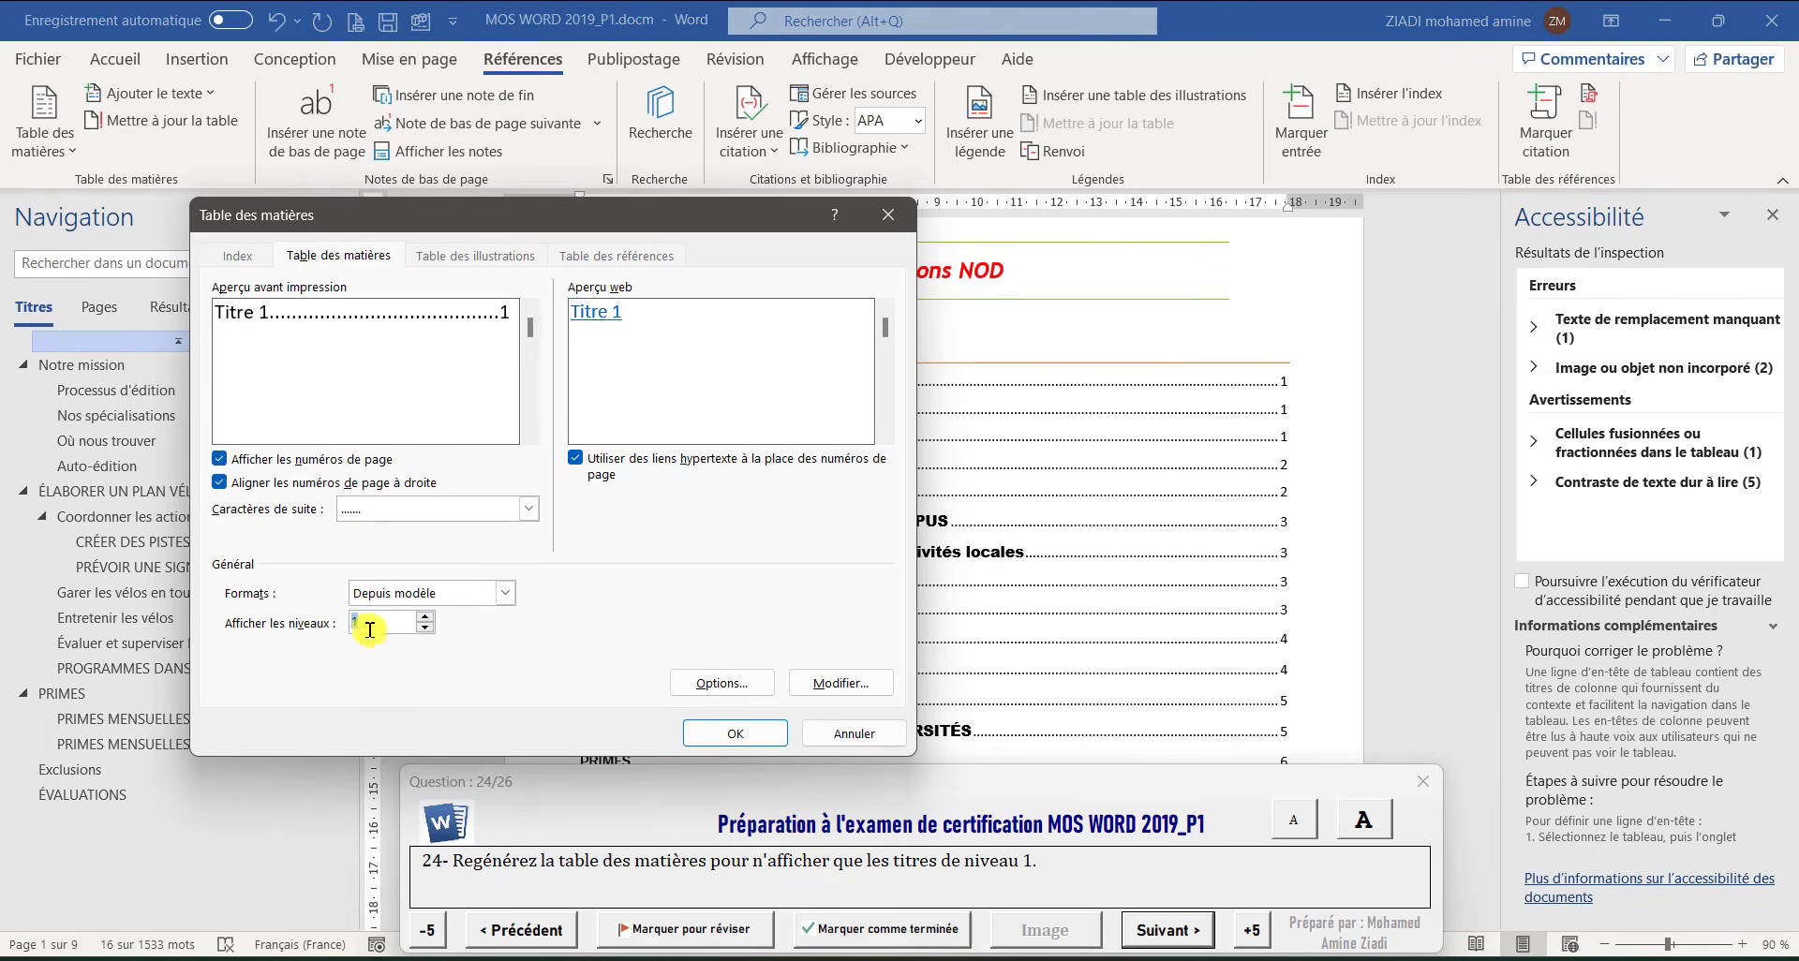
left_click(736, 733)
left_click(800, 560)
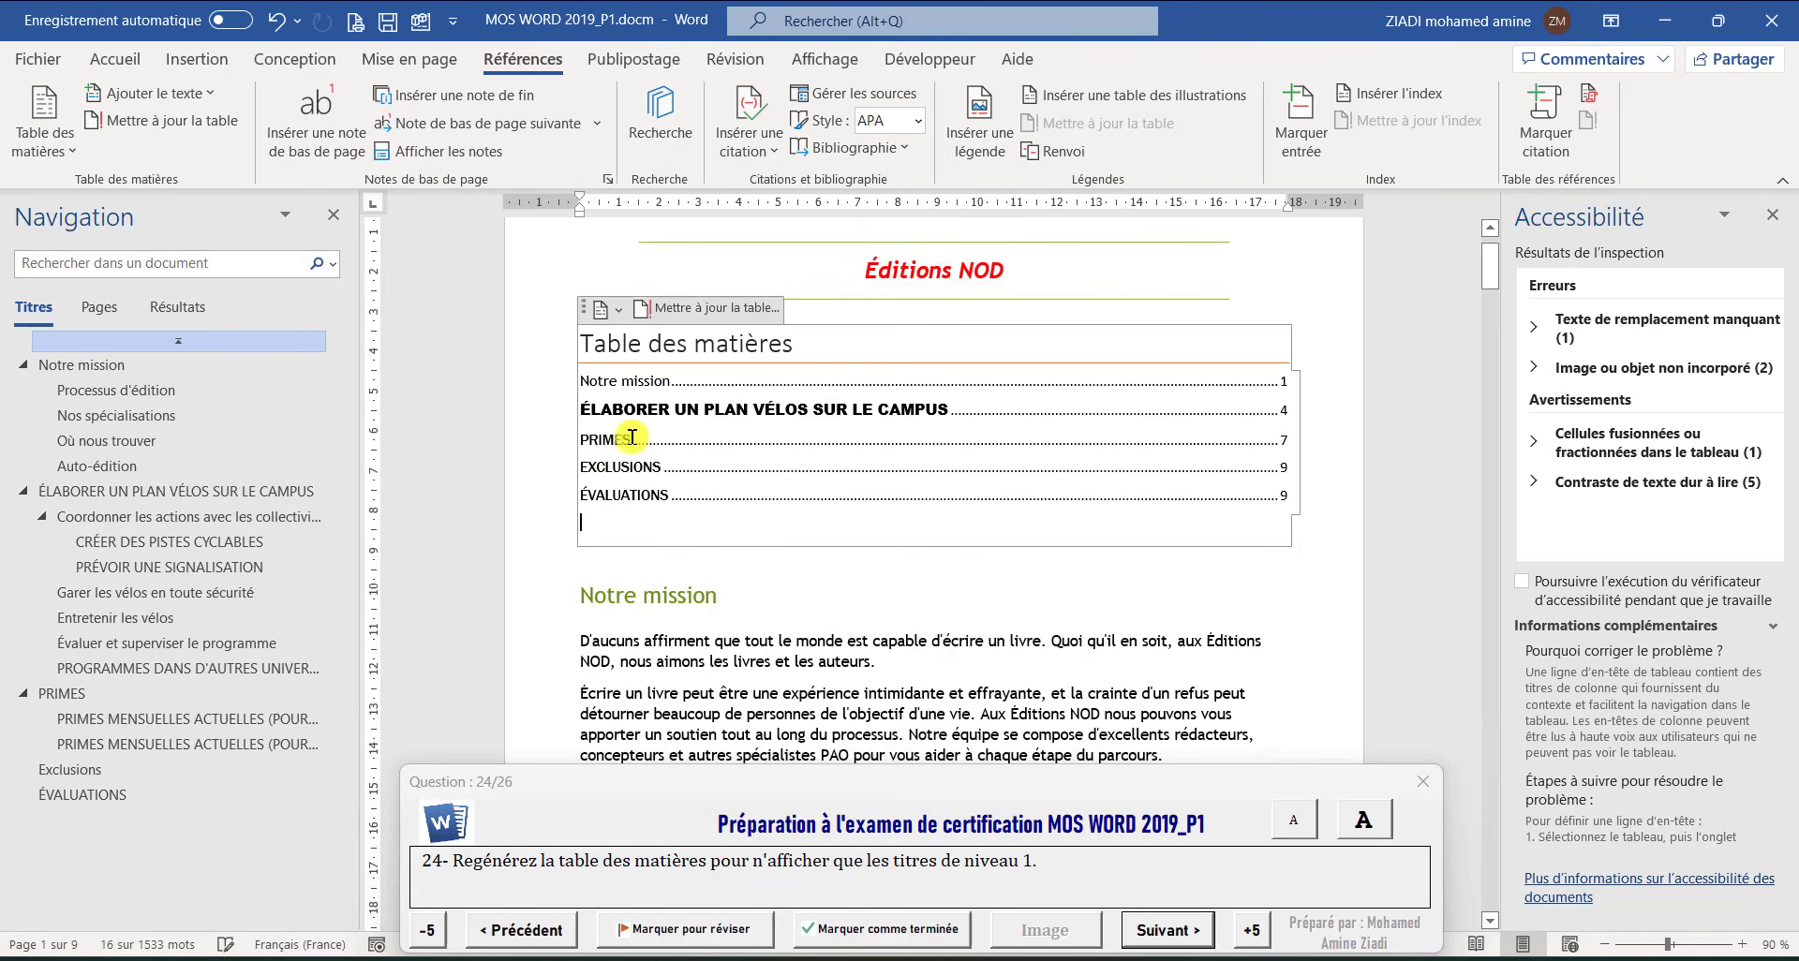
left_click(1159, 931)
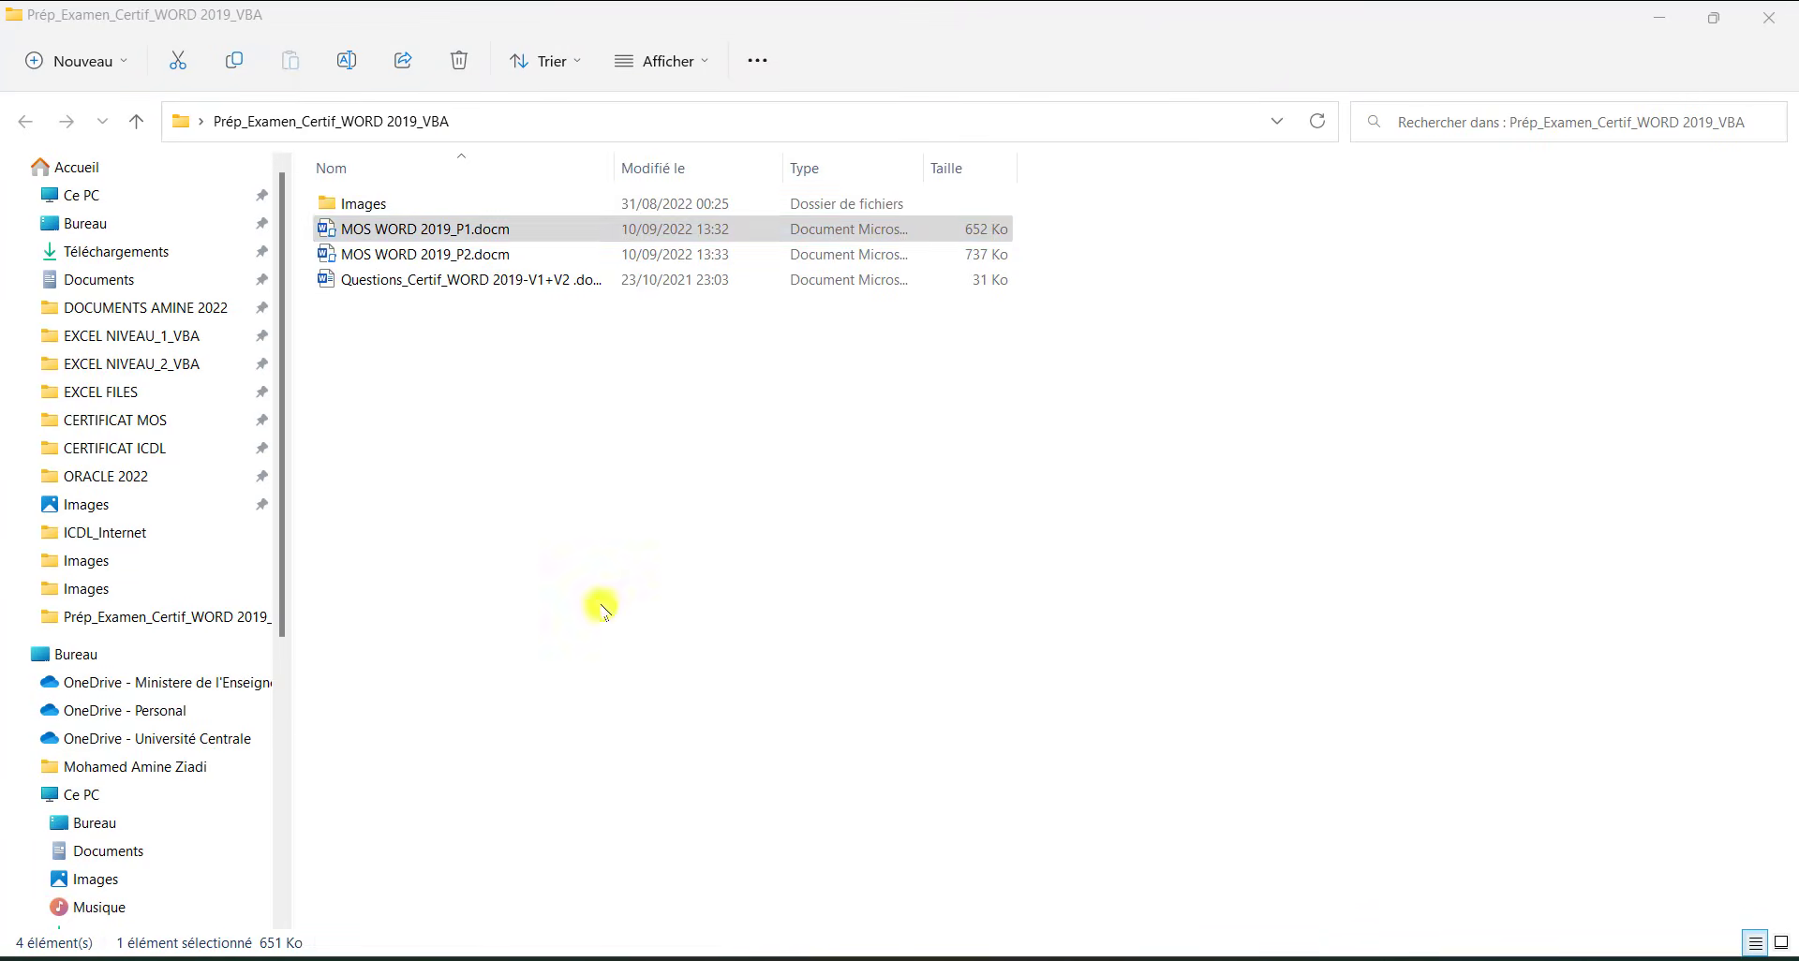
Open Projet3_Croisières.rtf from the Images folder and convert it out of compatibility mode to the current Word format
double_click(356, 206)
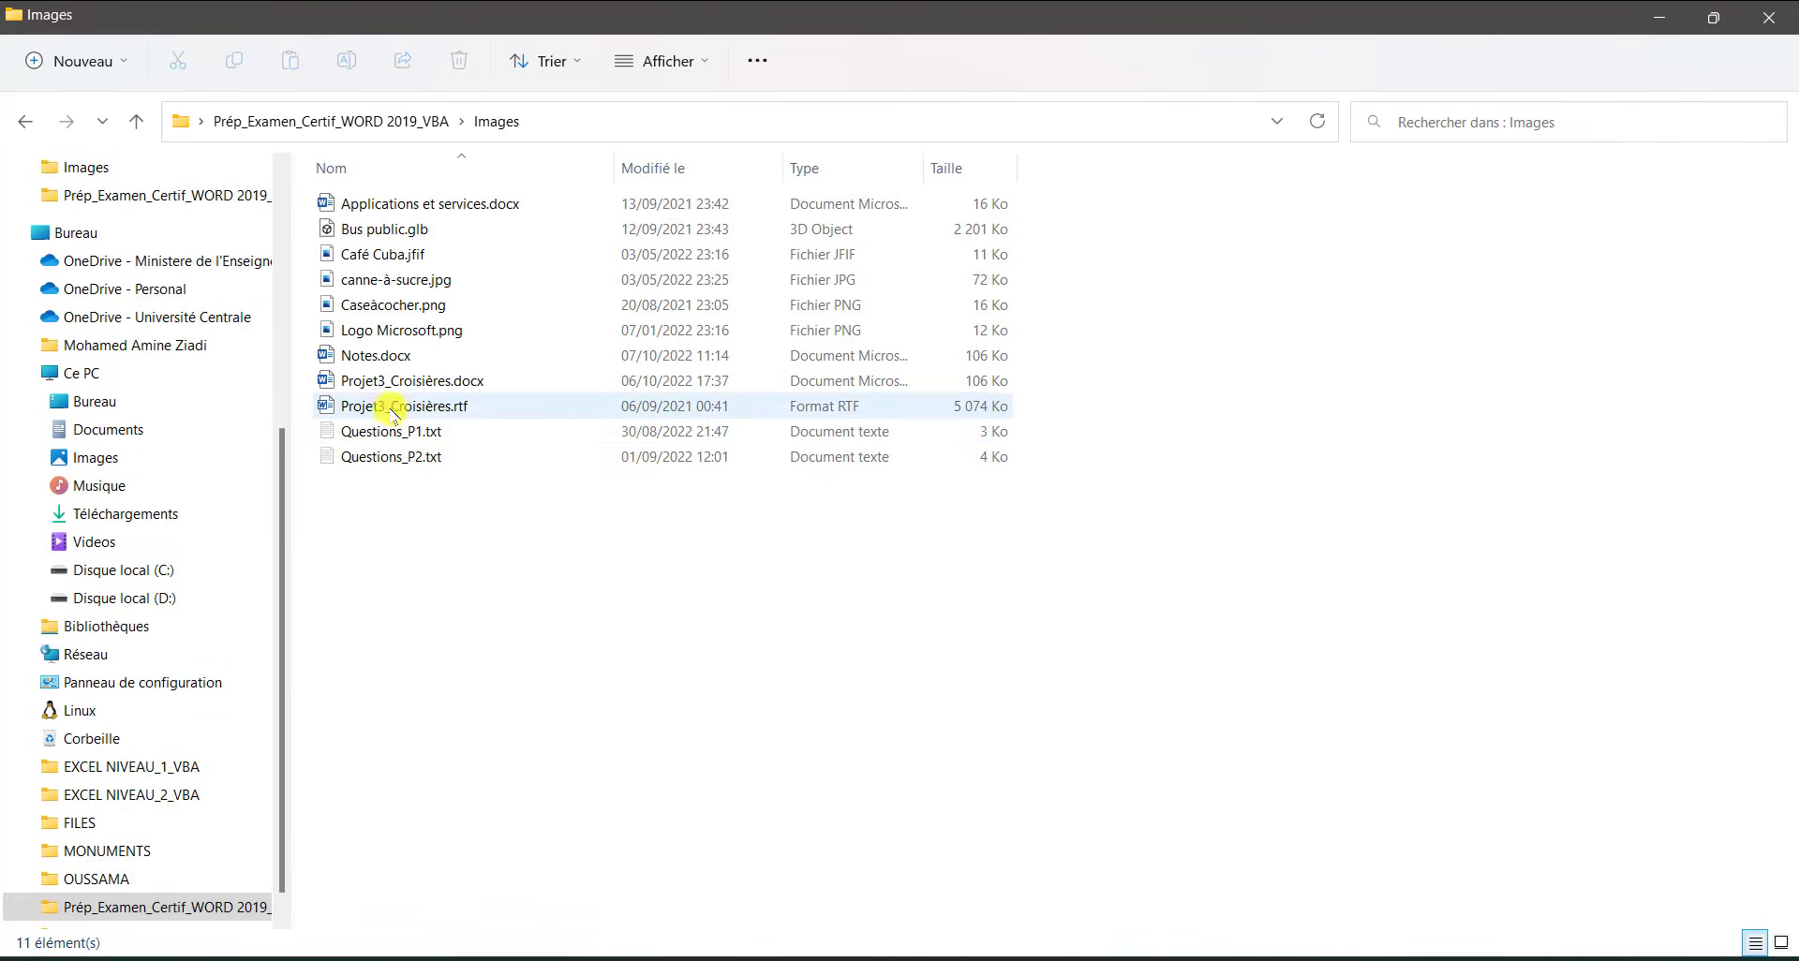
double_click(409, 406)
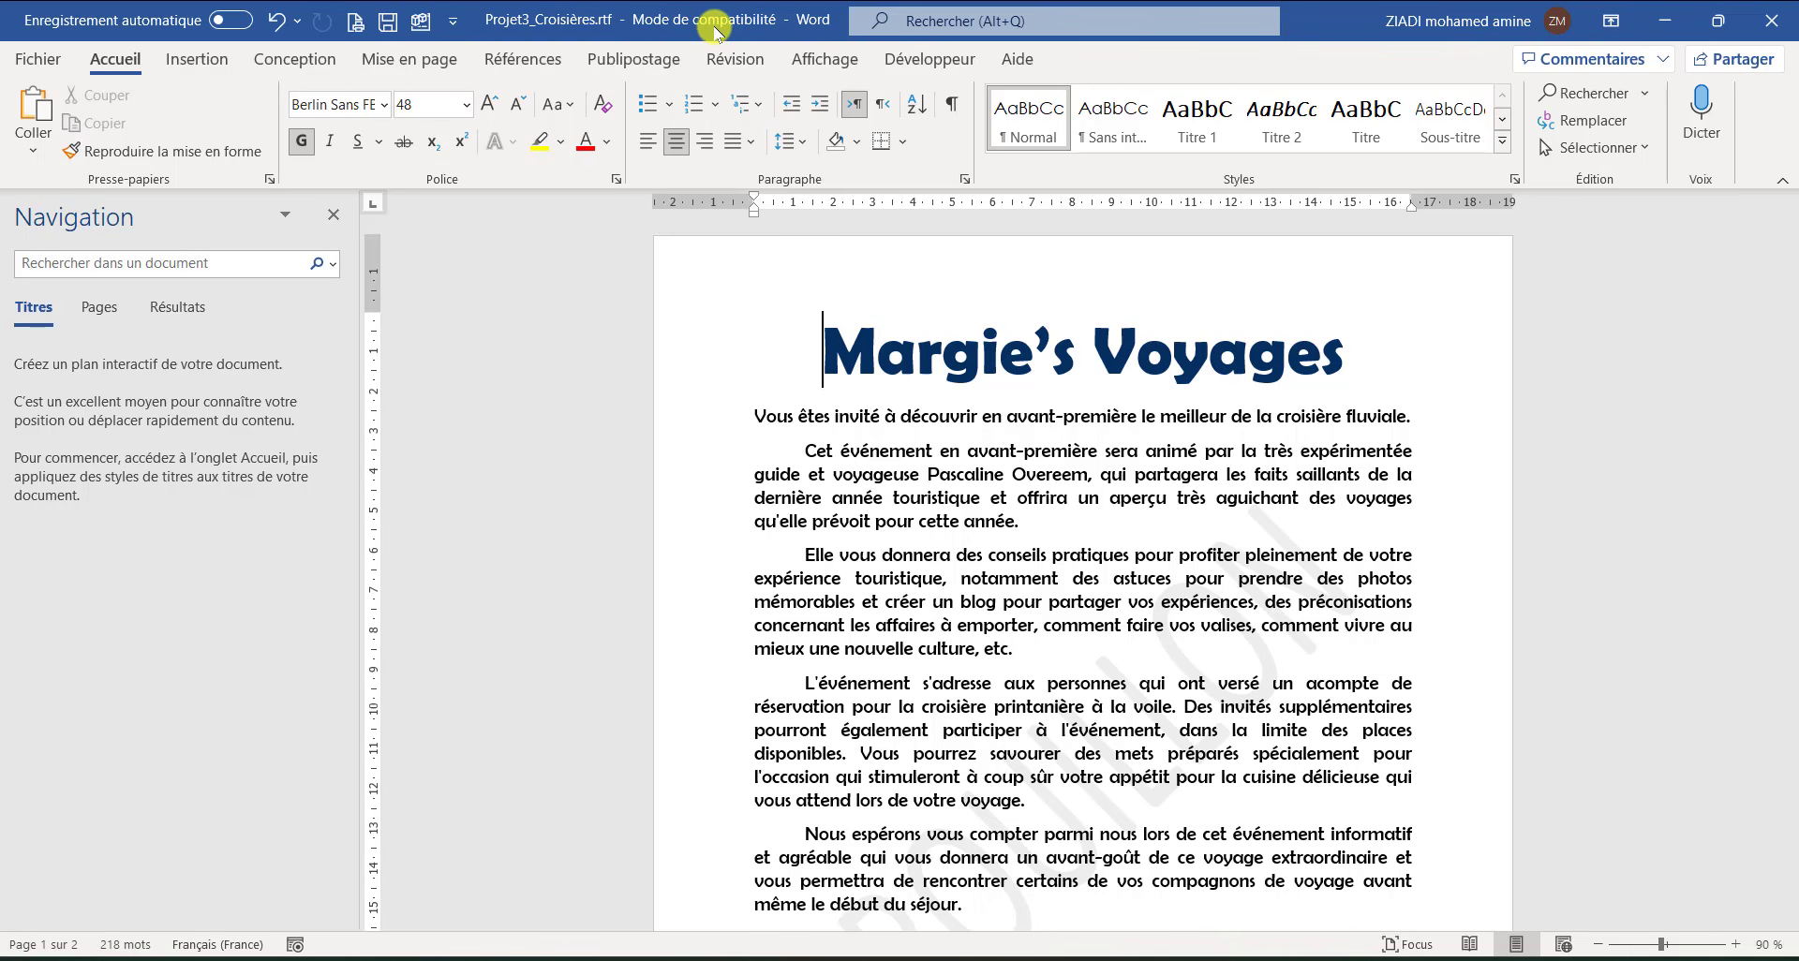
left_click(35, 59)
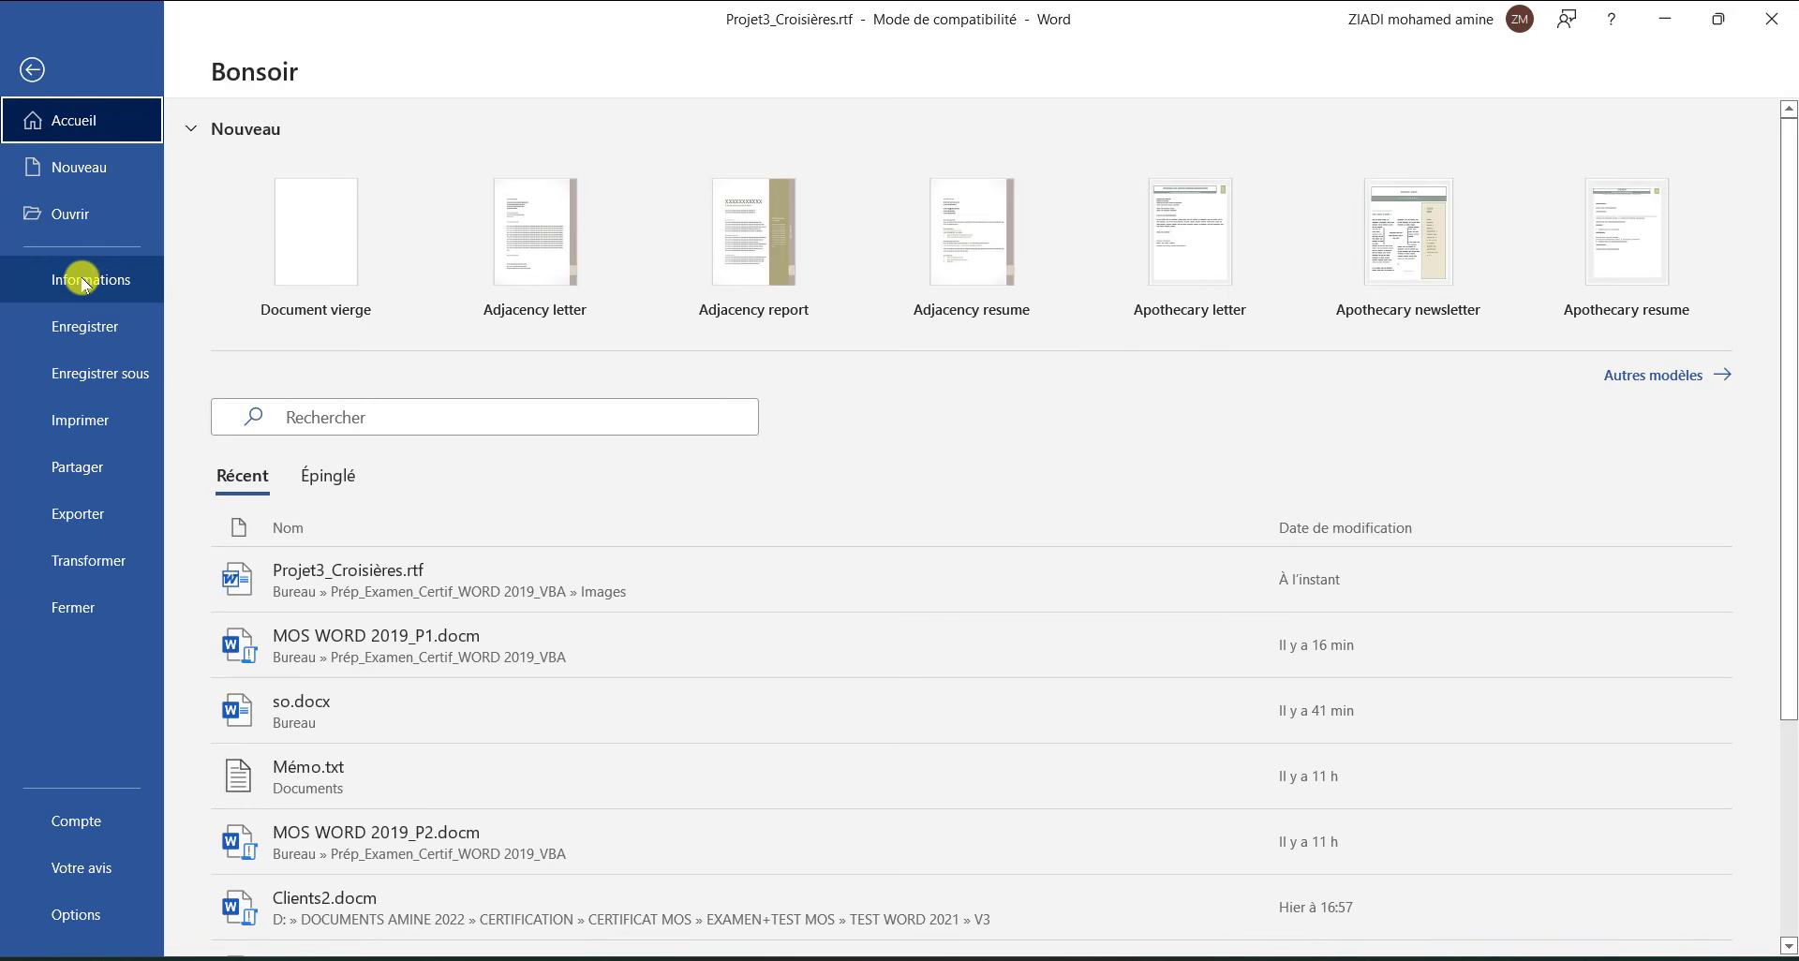
left_click(85, 281)
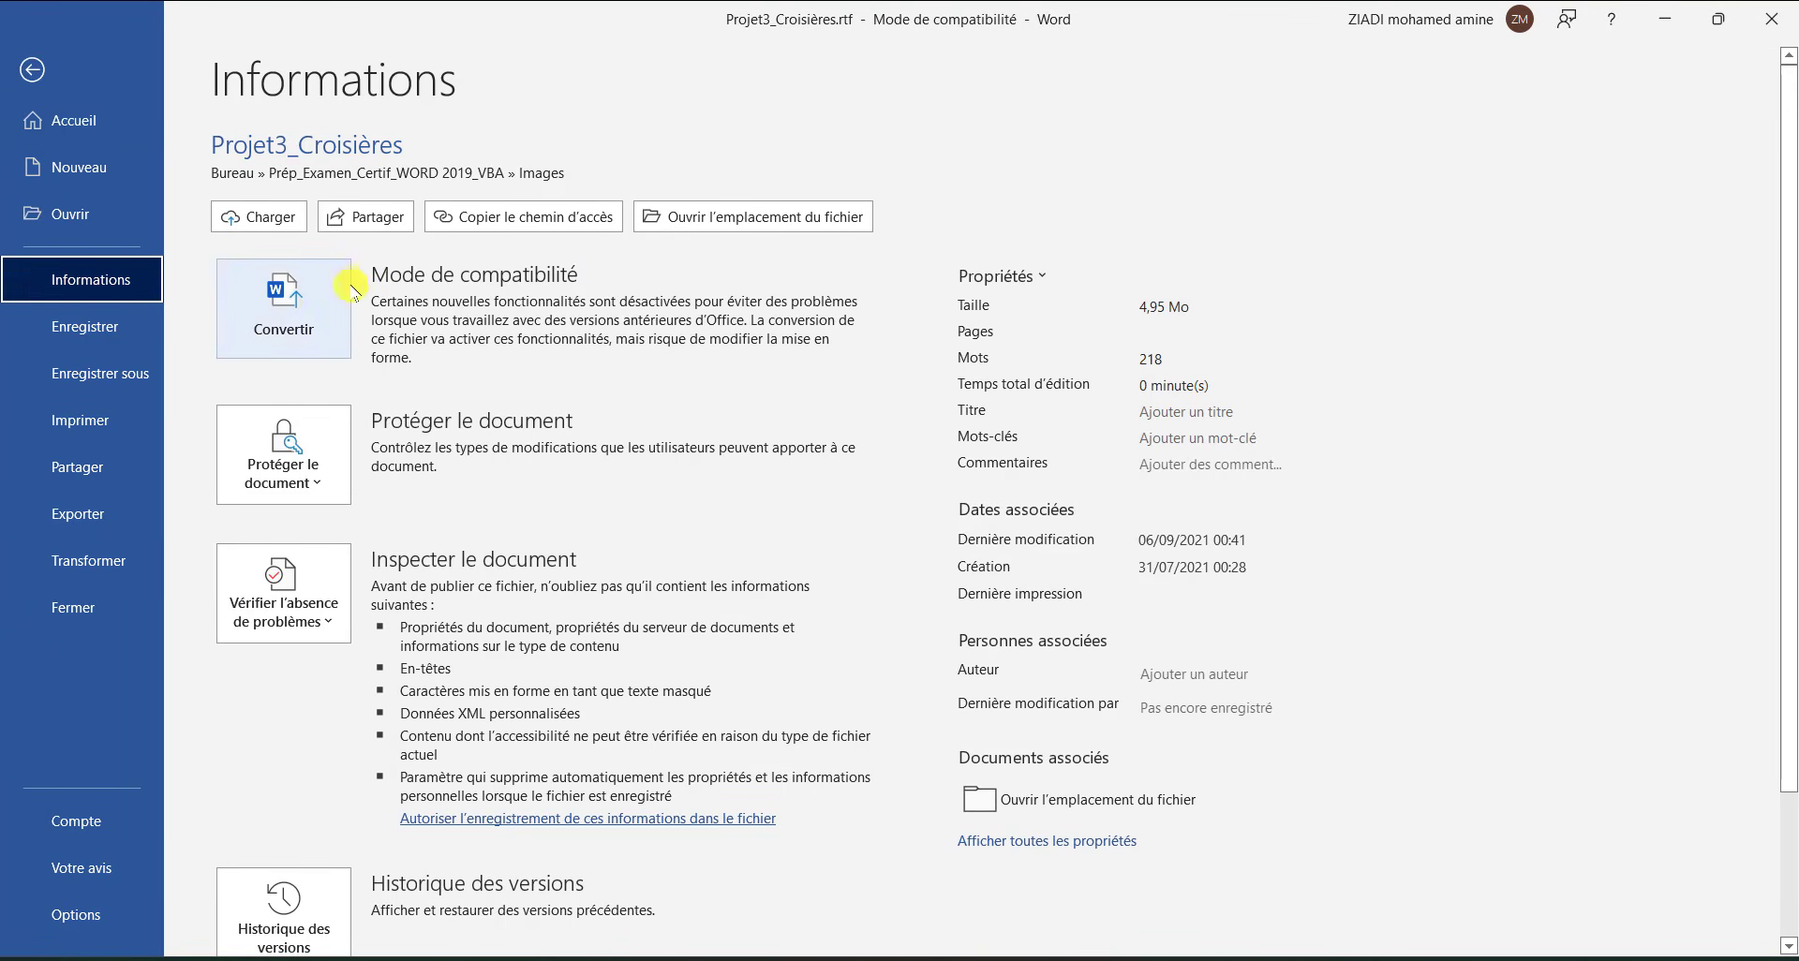
left_click(283, 317)
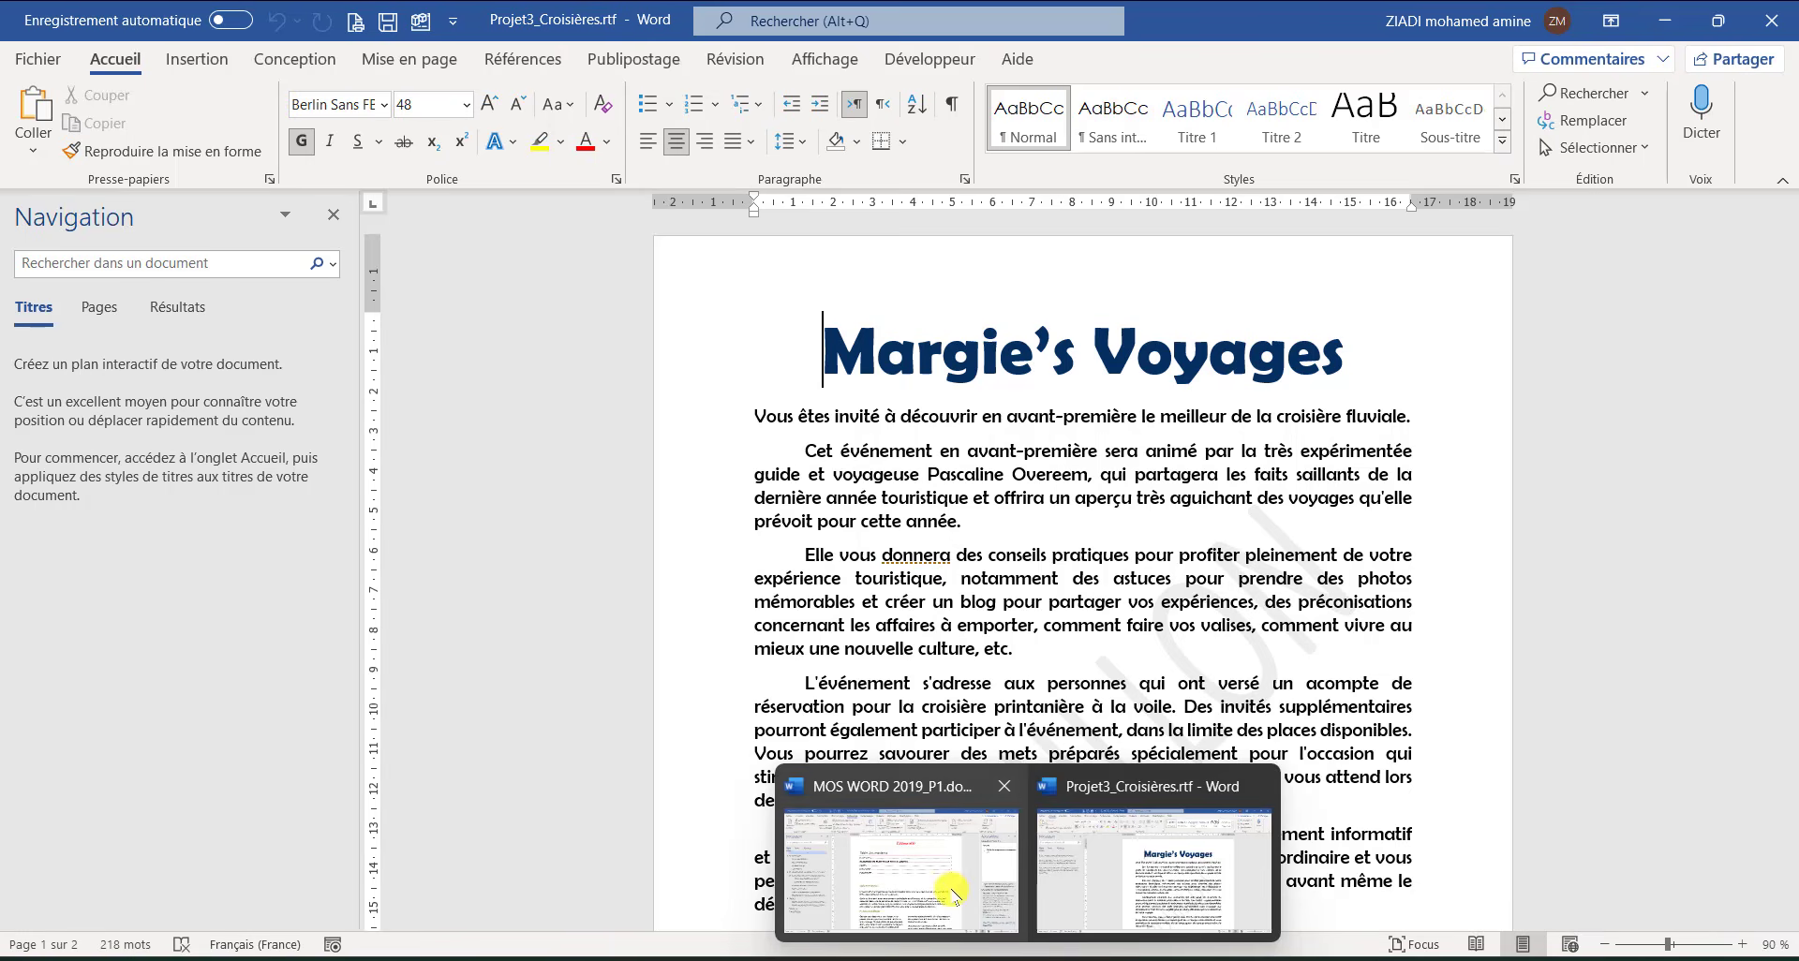
Return to MOS WORD 2019_P1.docm, advance to question 26 and read the required file name and format for the copy
left_click(953, 892)
left_click(1121, 931)
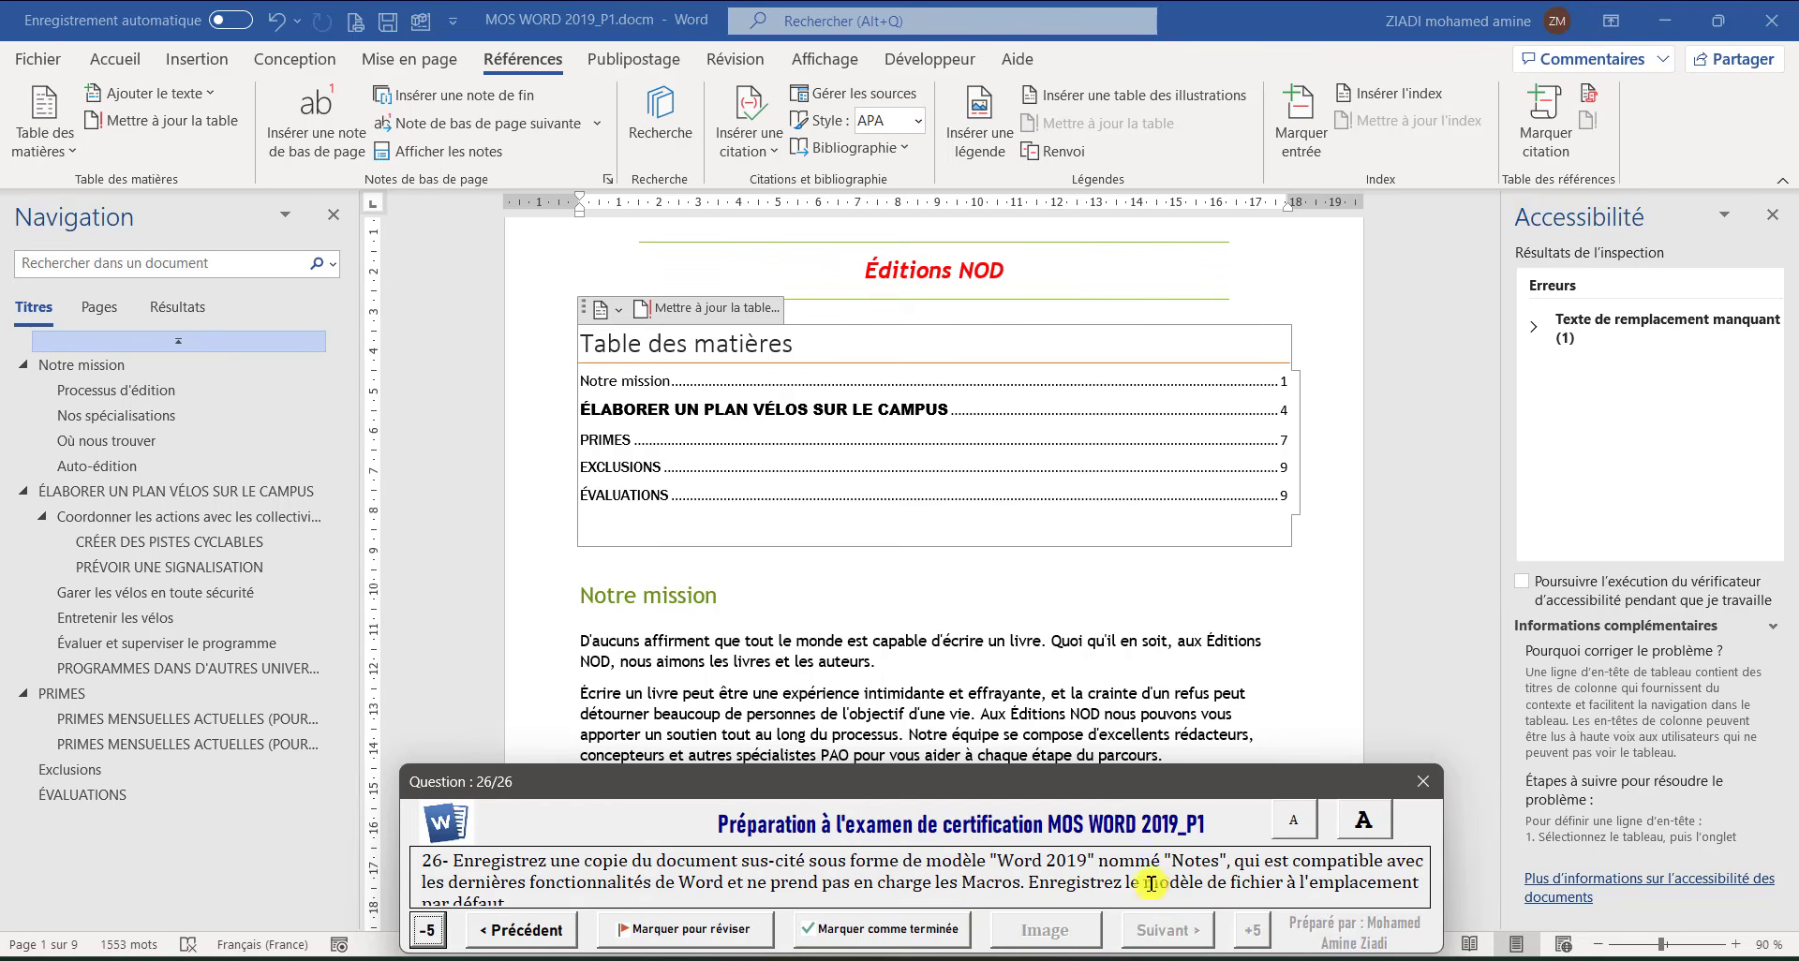
scroll(1087, 860, "down", 1)
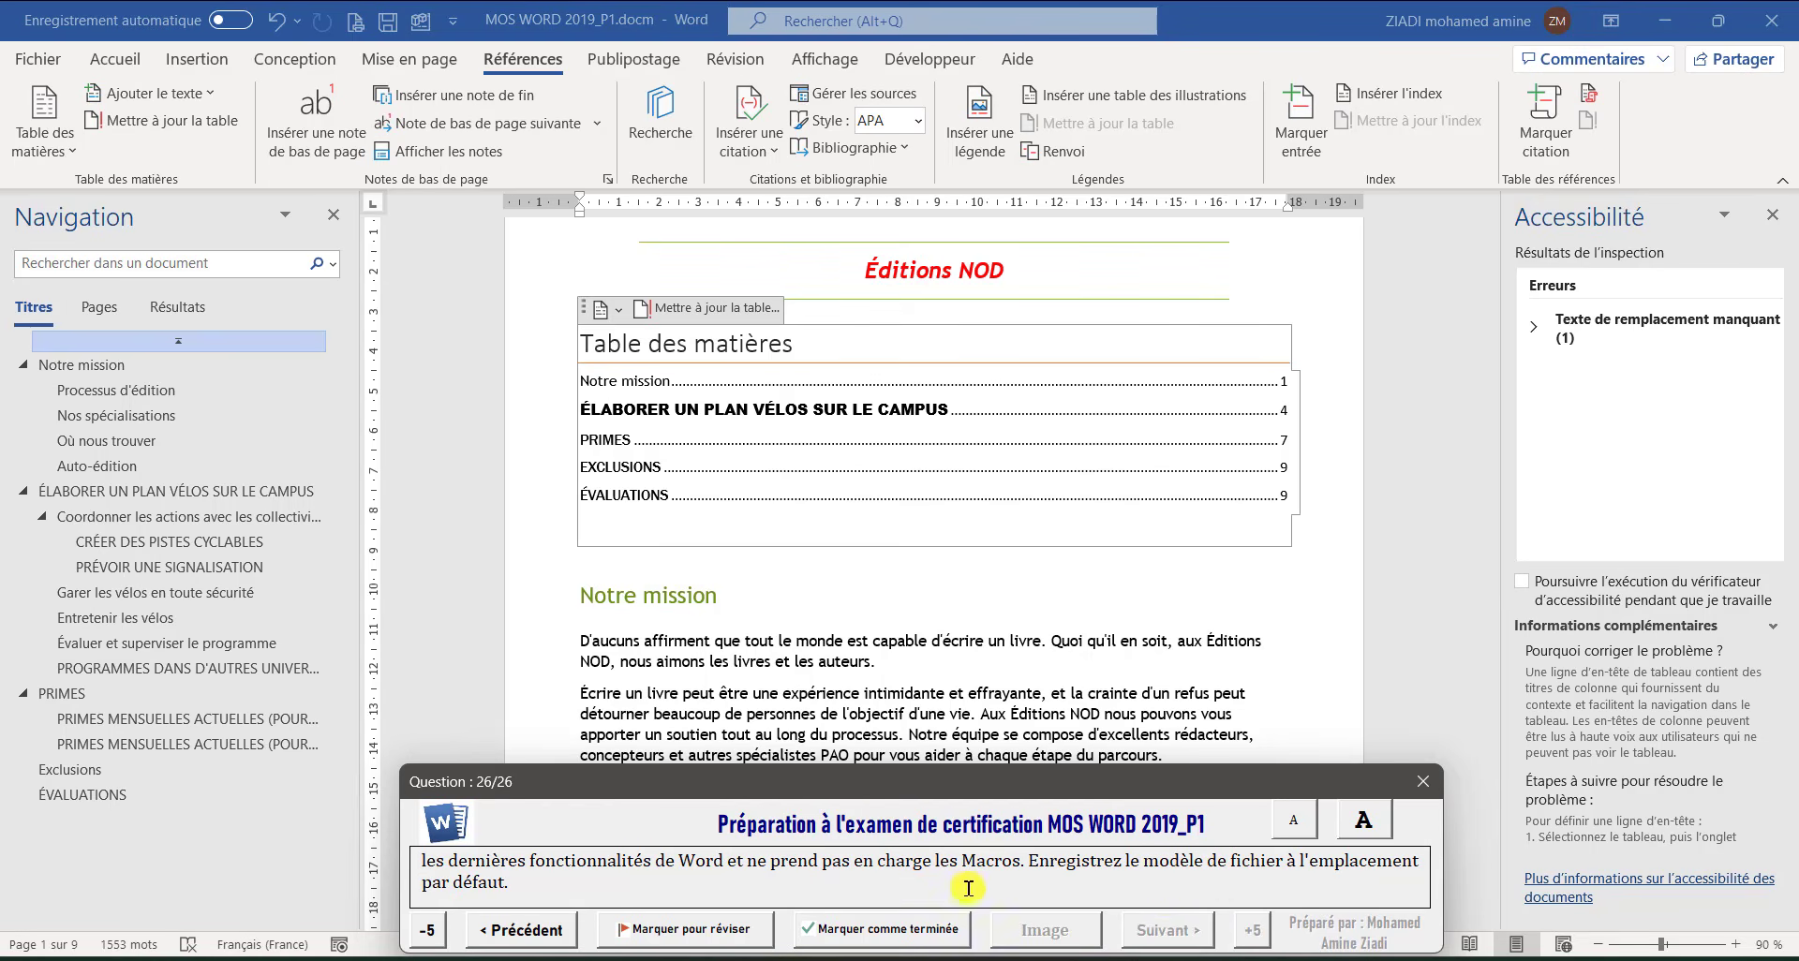
scroll(1209, 867, "up", 1)
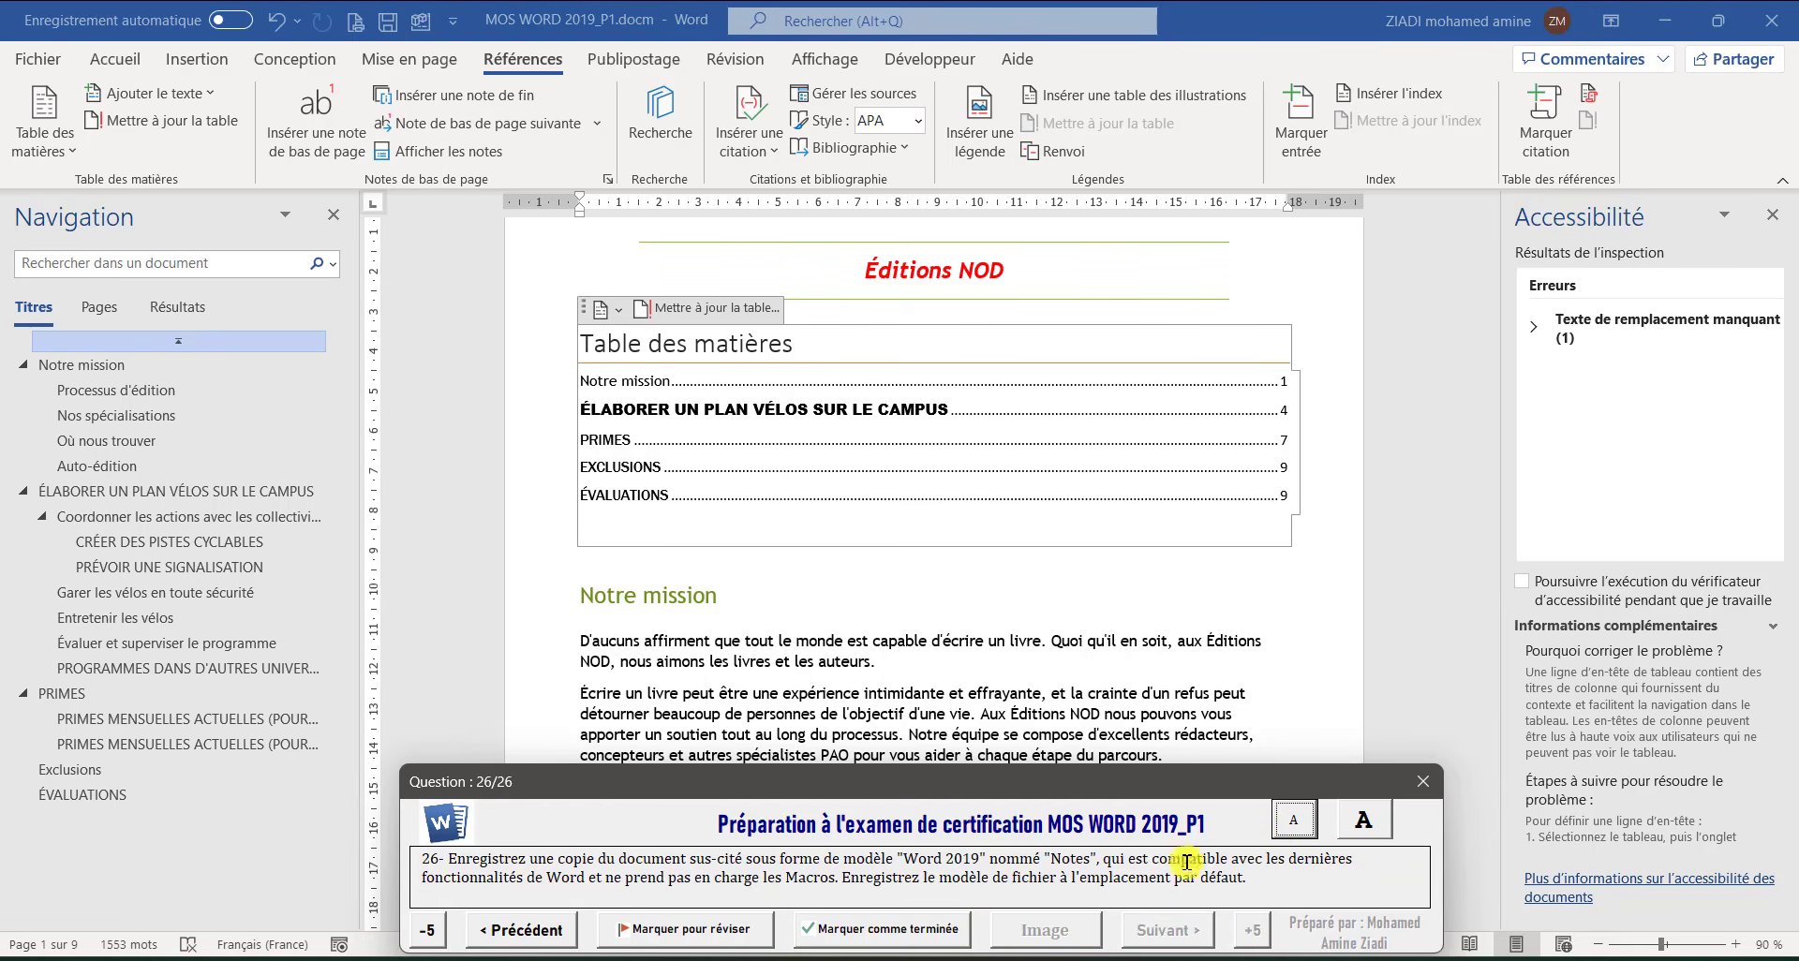
double_click(1069, 856)
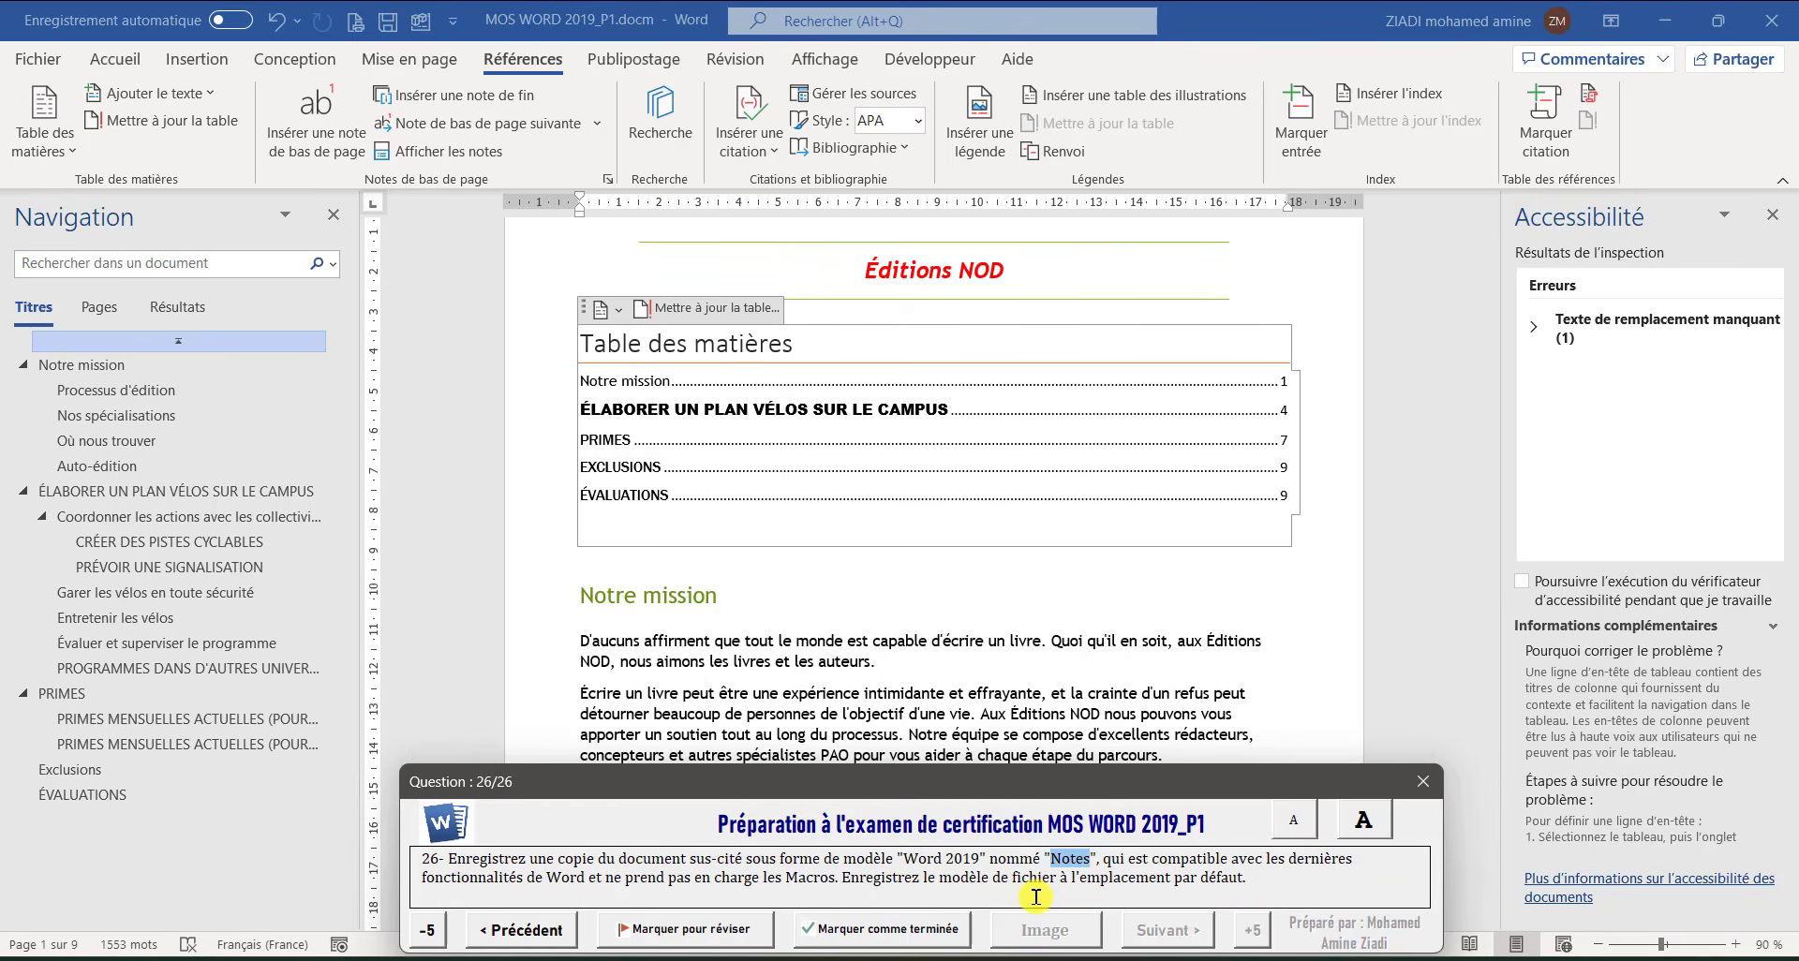
mouse_move(1028, 959)
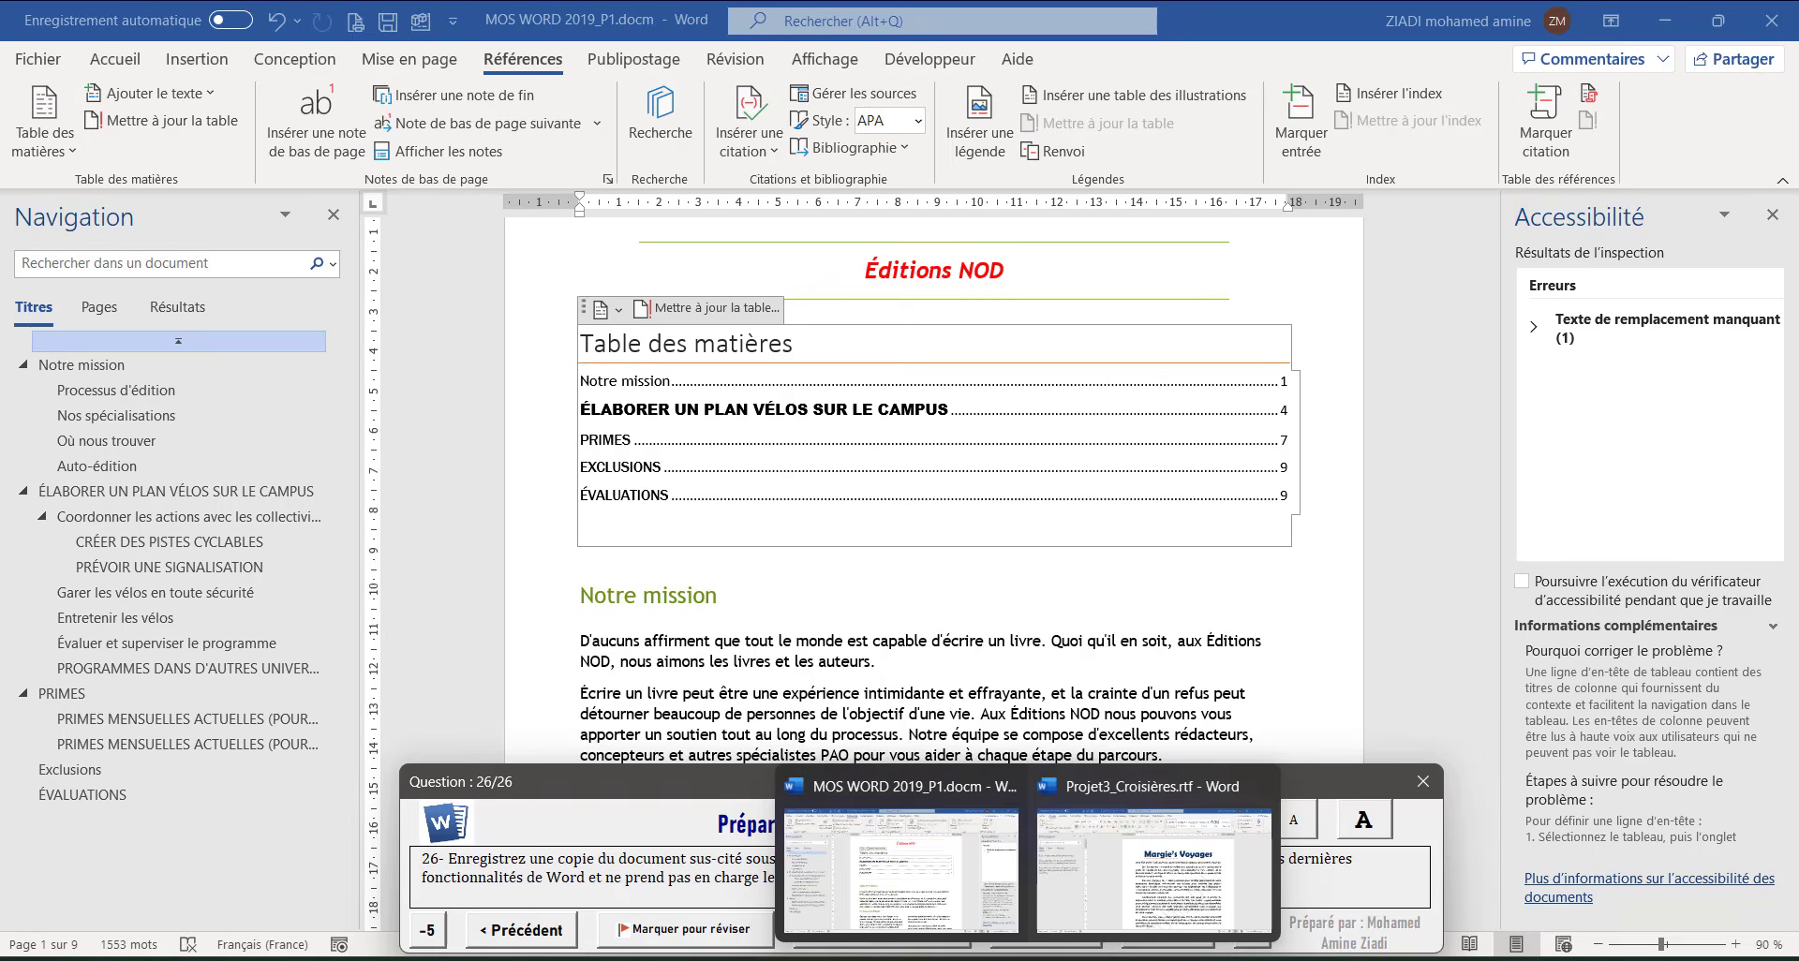
left_click(913, 906)
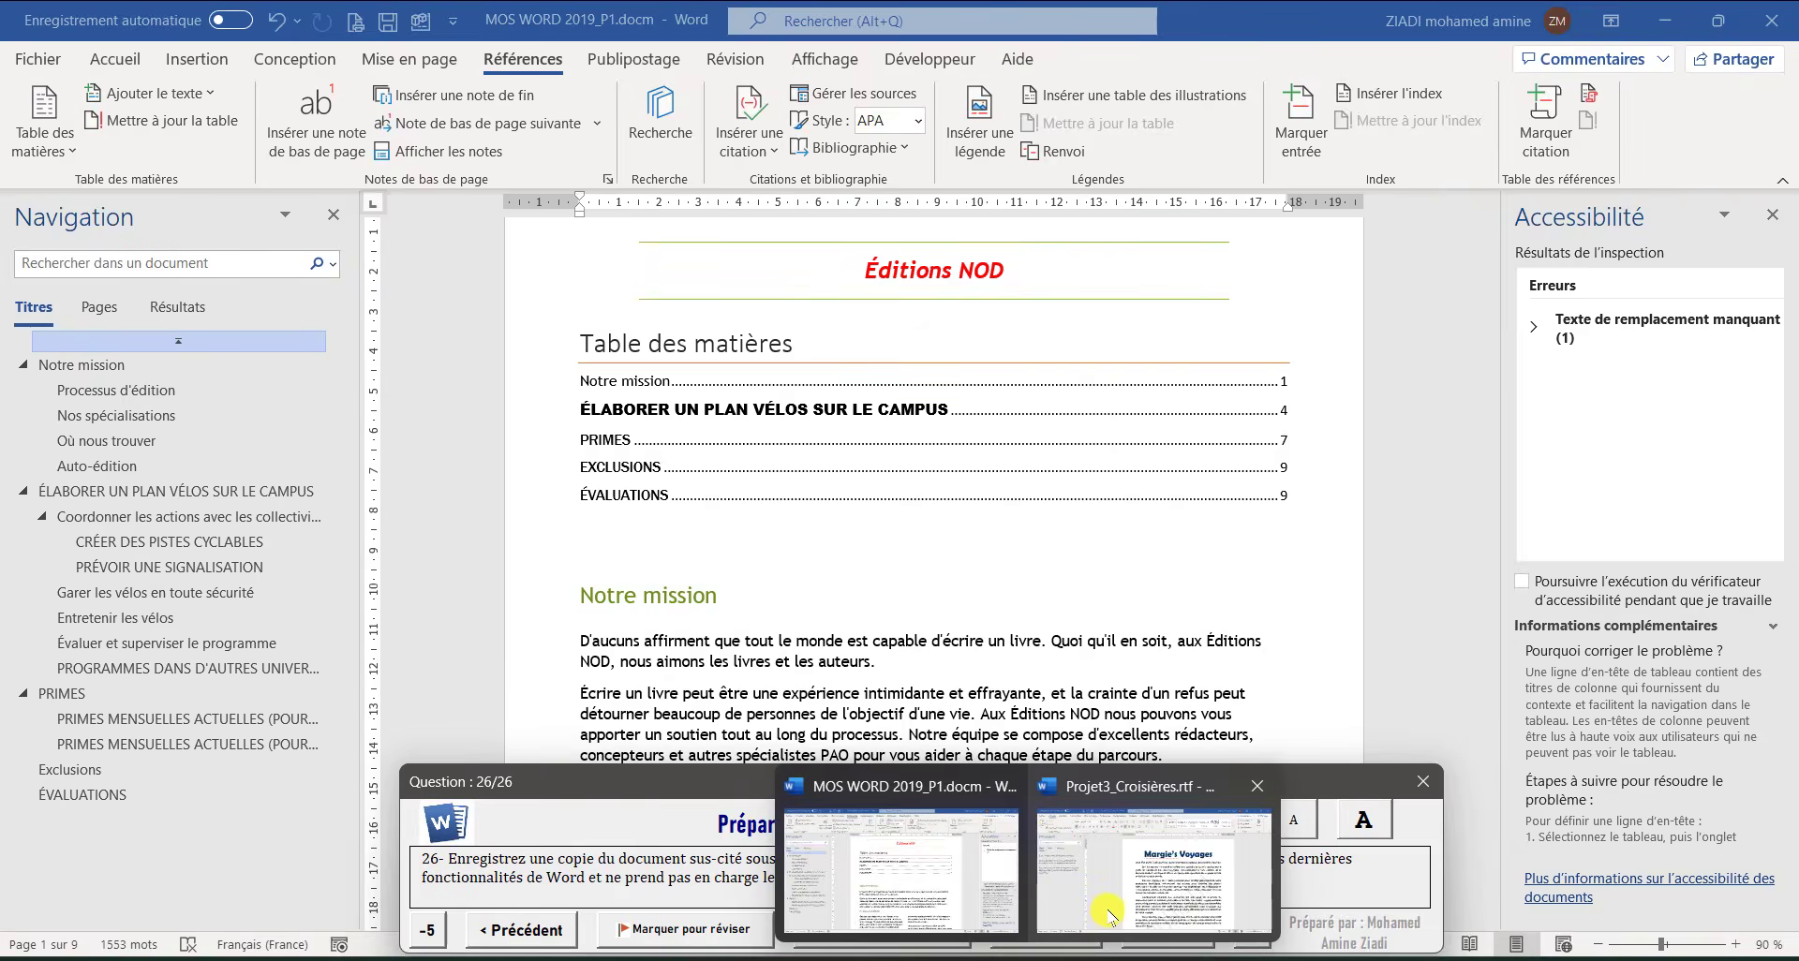
Save a copy of Projet3_Croisières.rtf as "Notes" in the Word document (*.docx) format in the Images folder, and return to MOS WORD 2019_P1.docm
left_click(1182, 867)
left_click(23, 59)
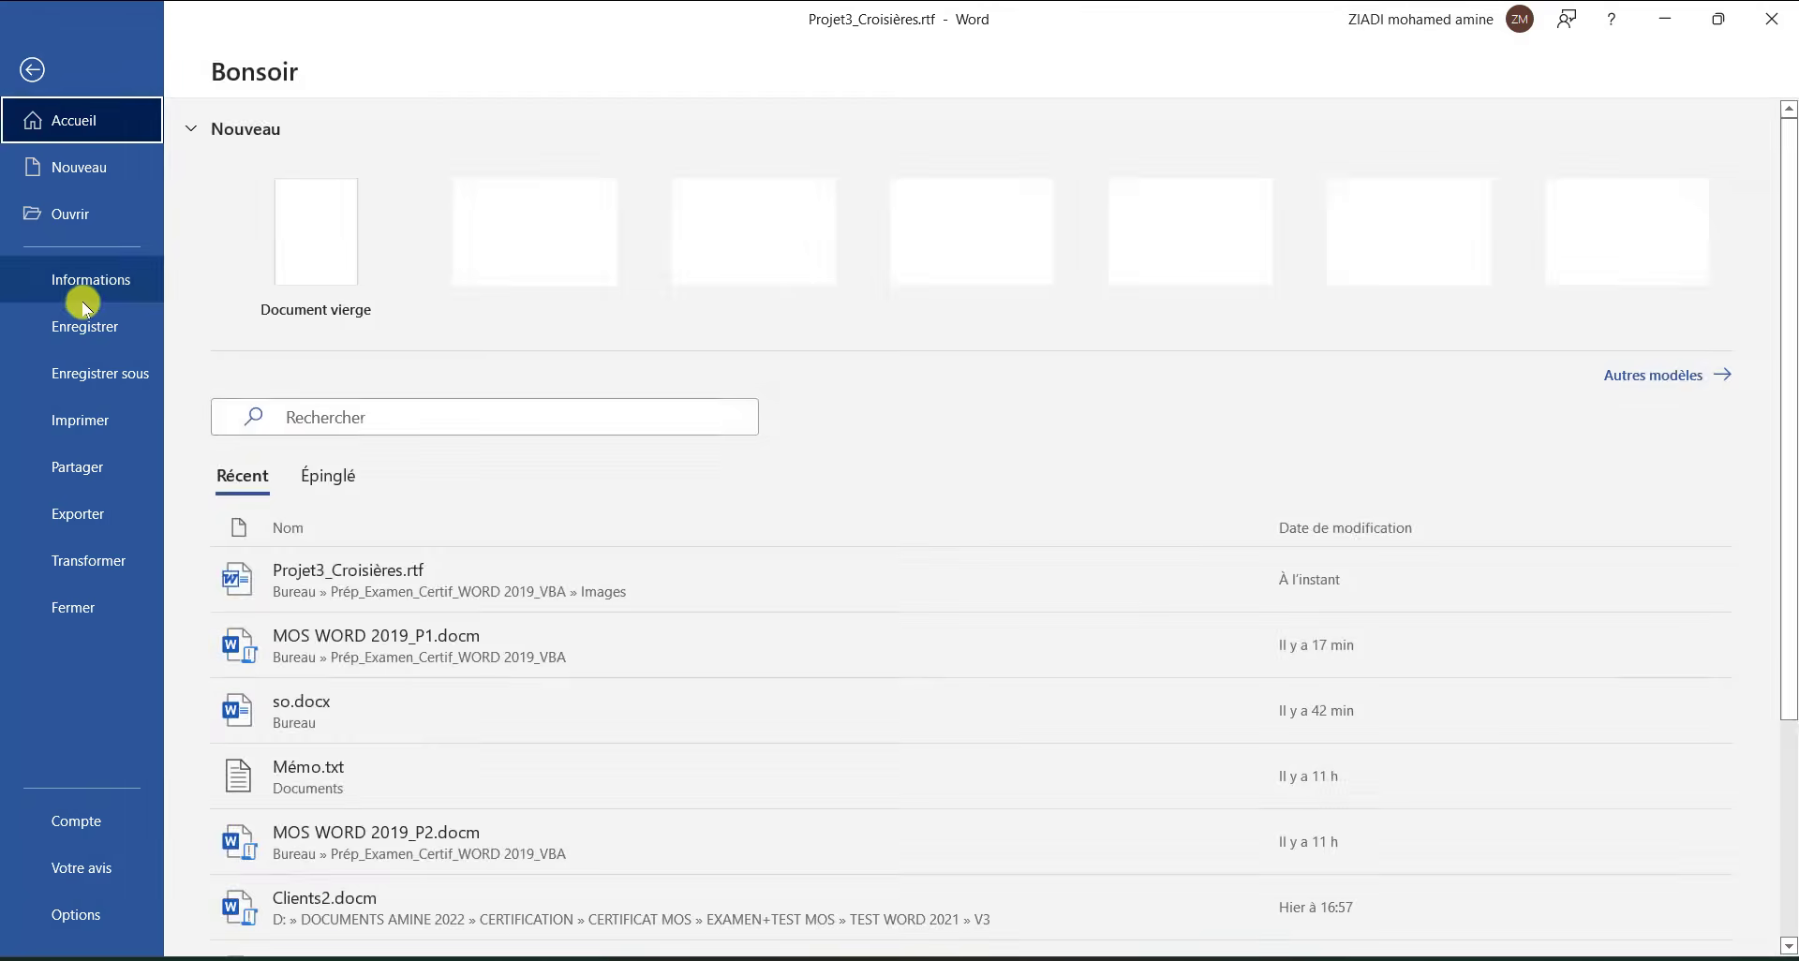
left_click(127, 373)
left_click(278, 306)
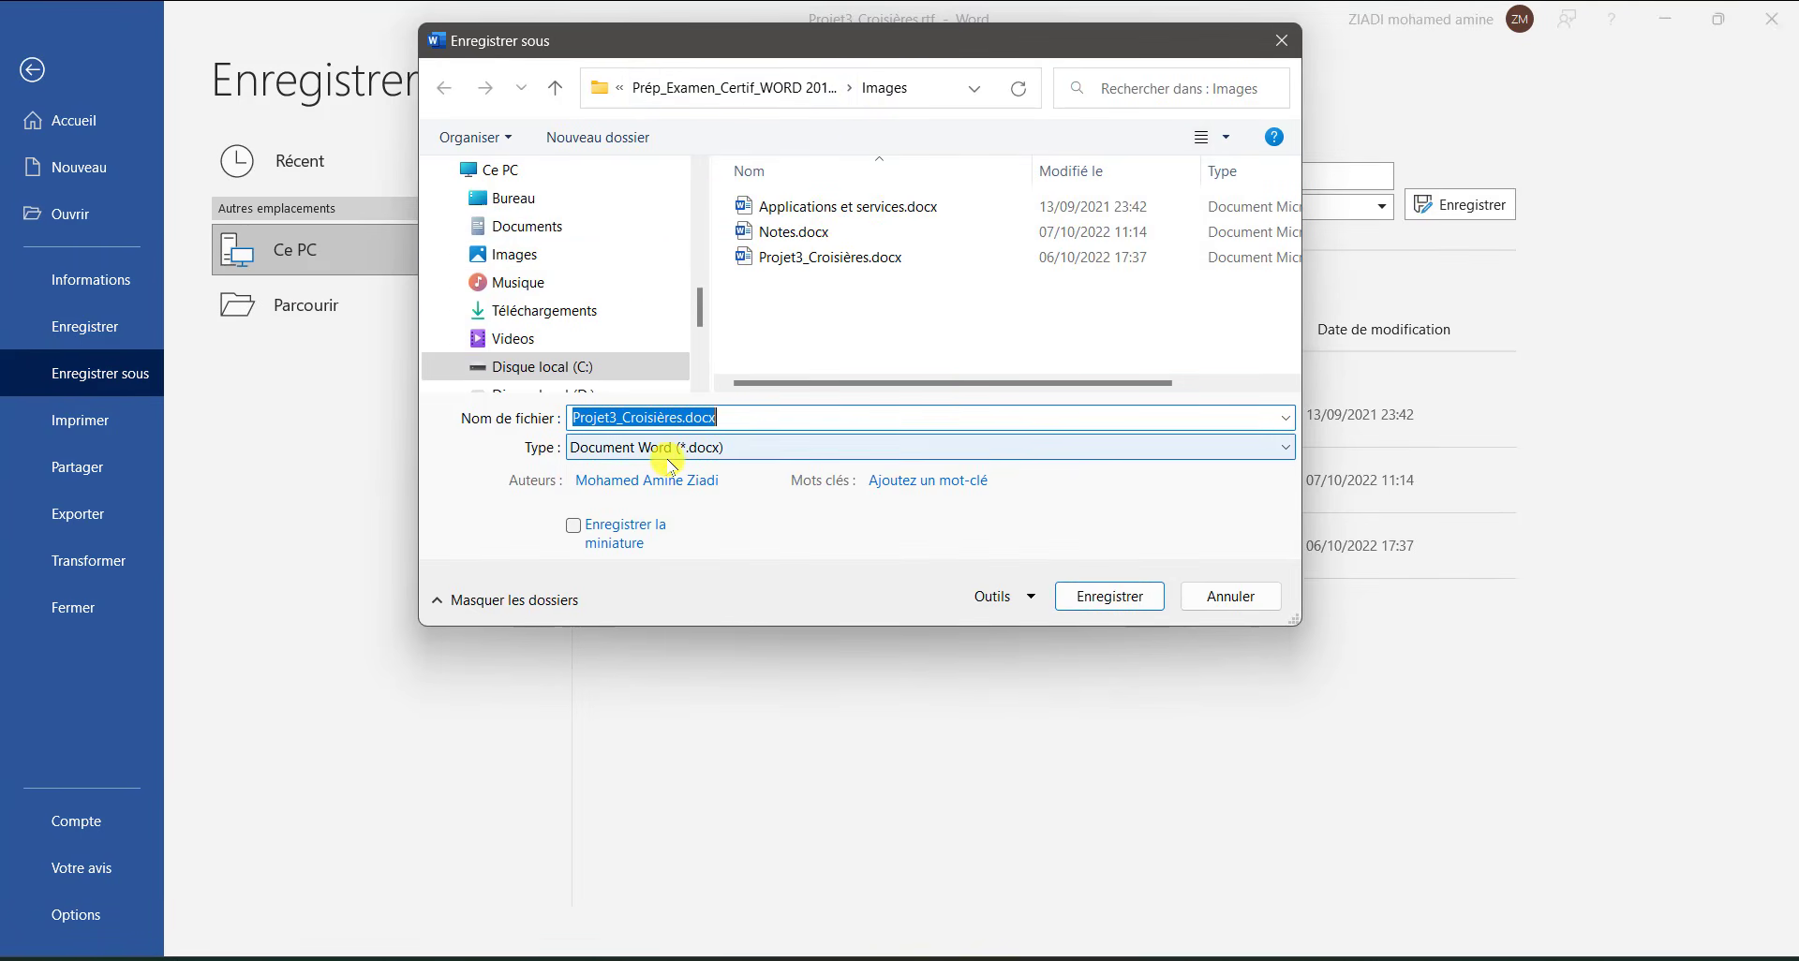
type("Notes")
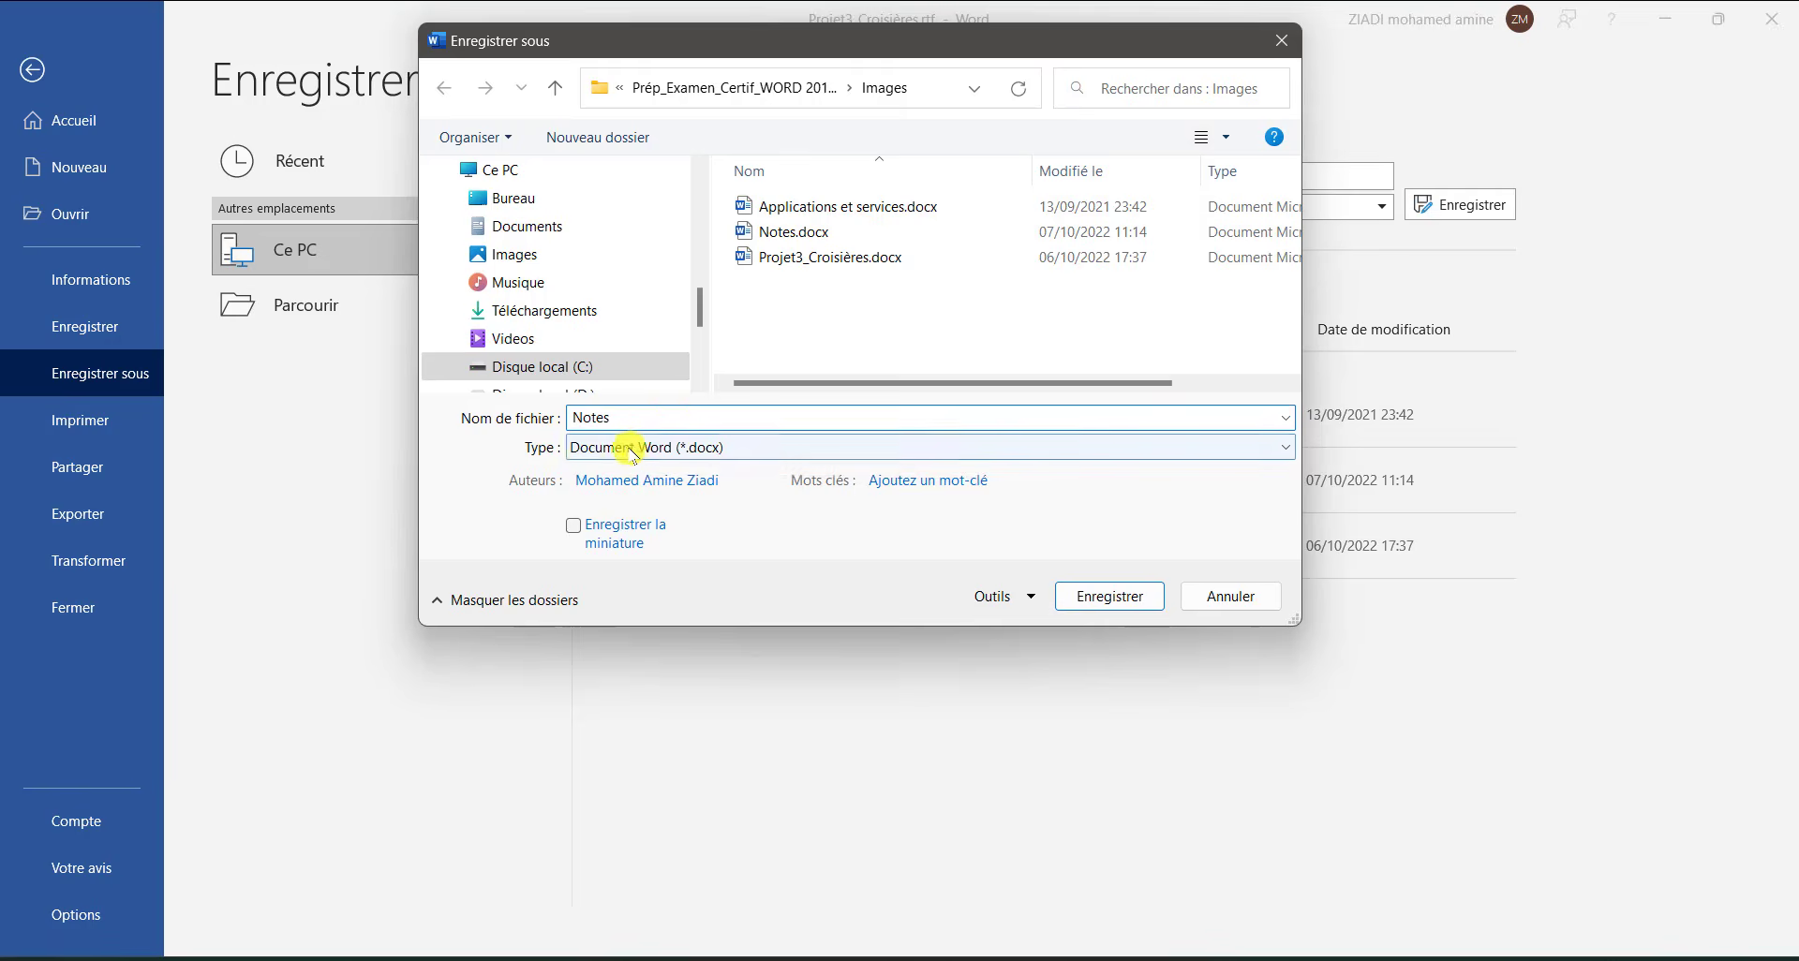
left_click(637, 447)
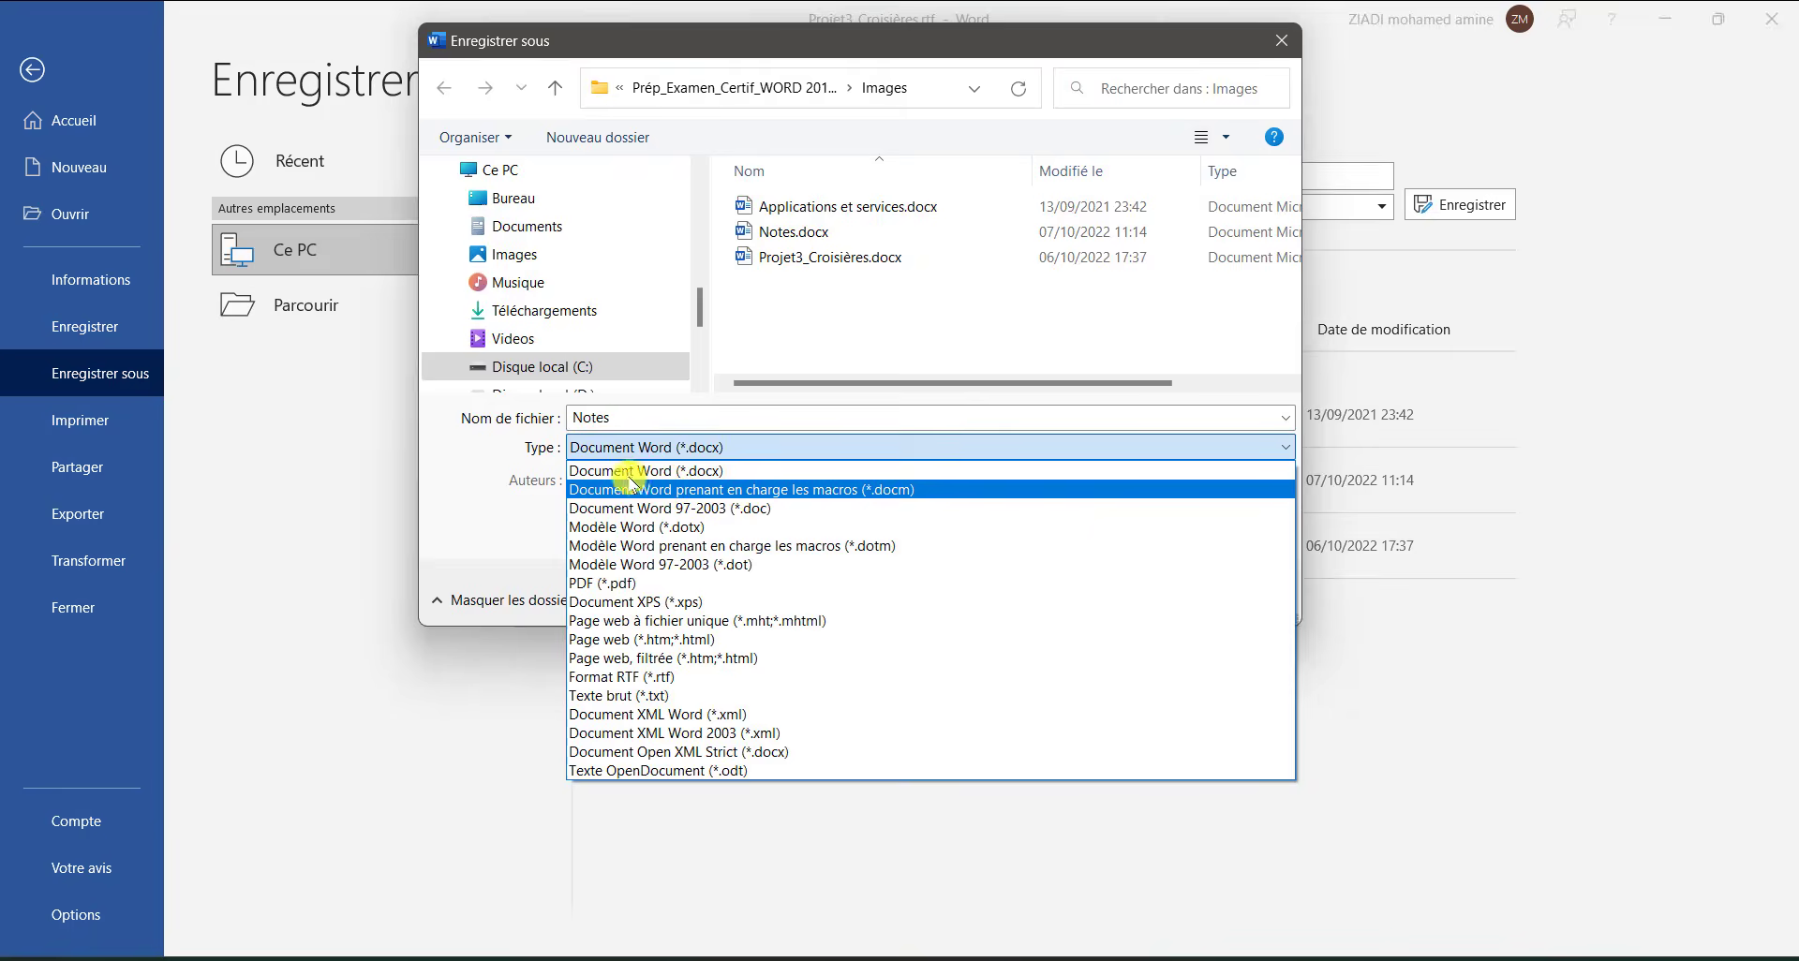
left_click(703, 473)
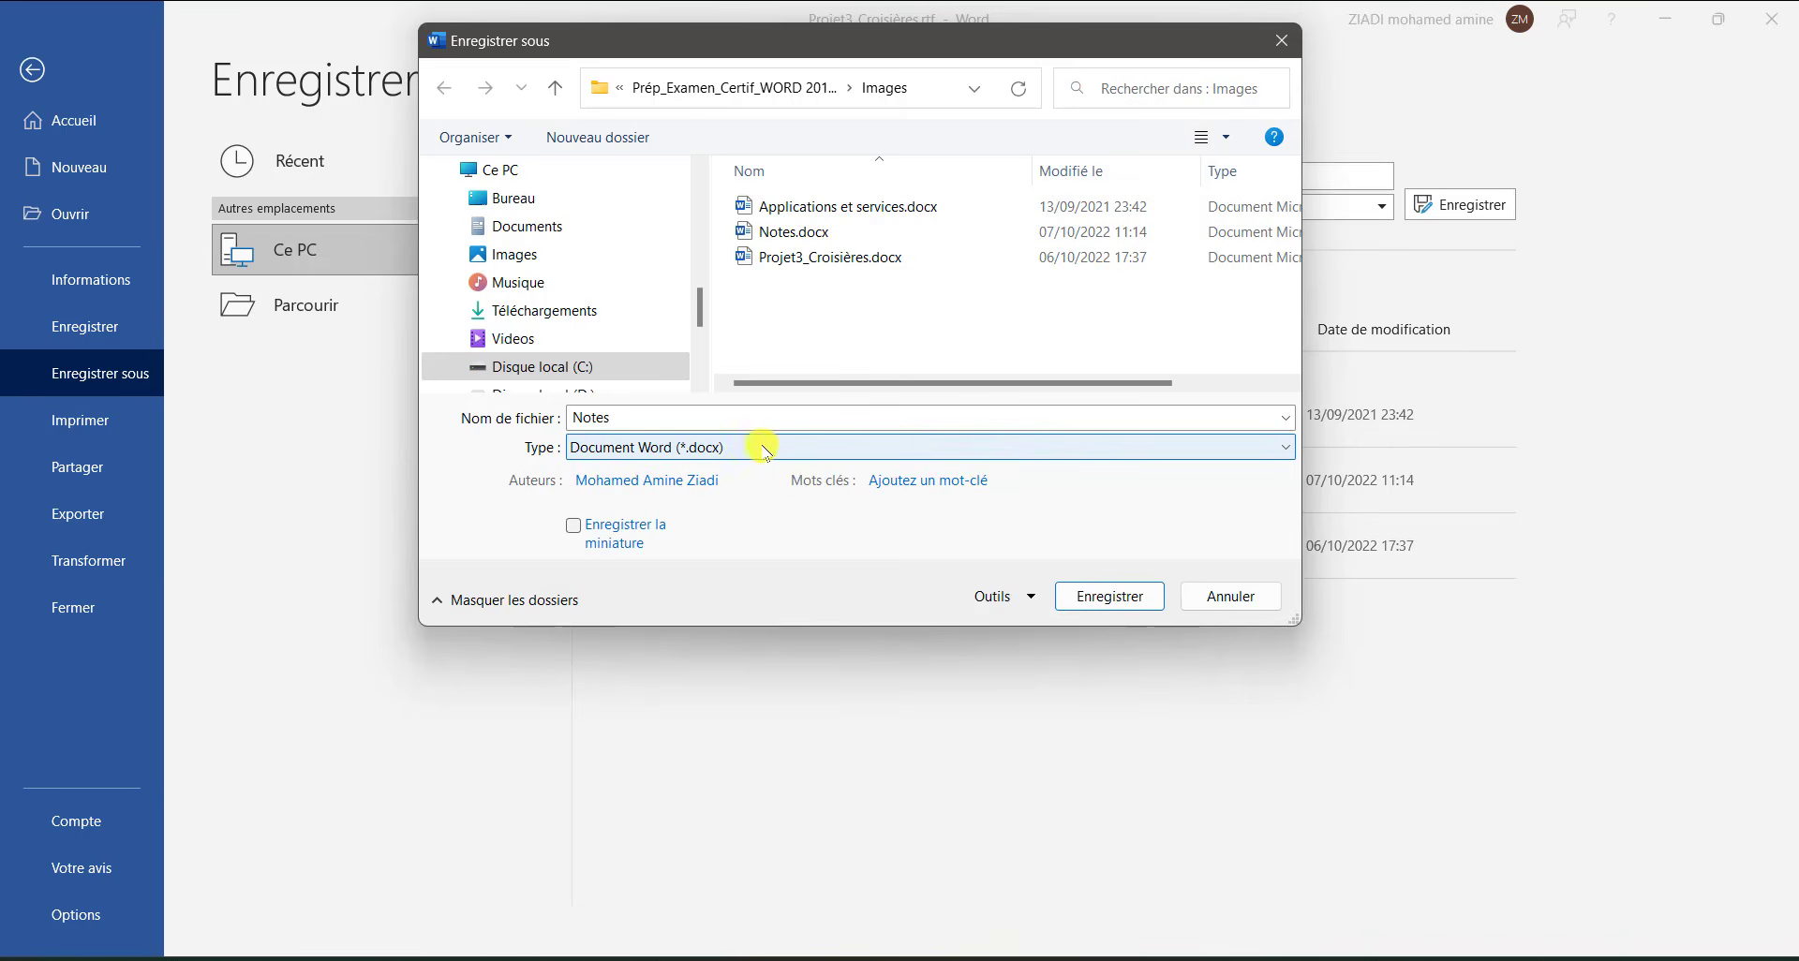
left_click(1114, 596)
left_click(884, 548)
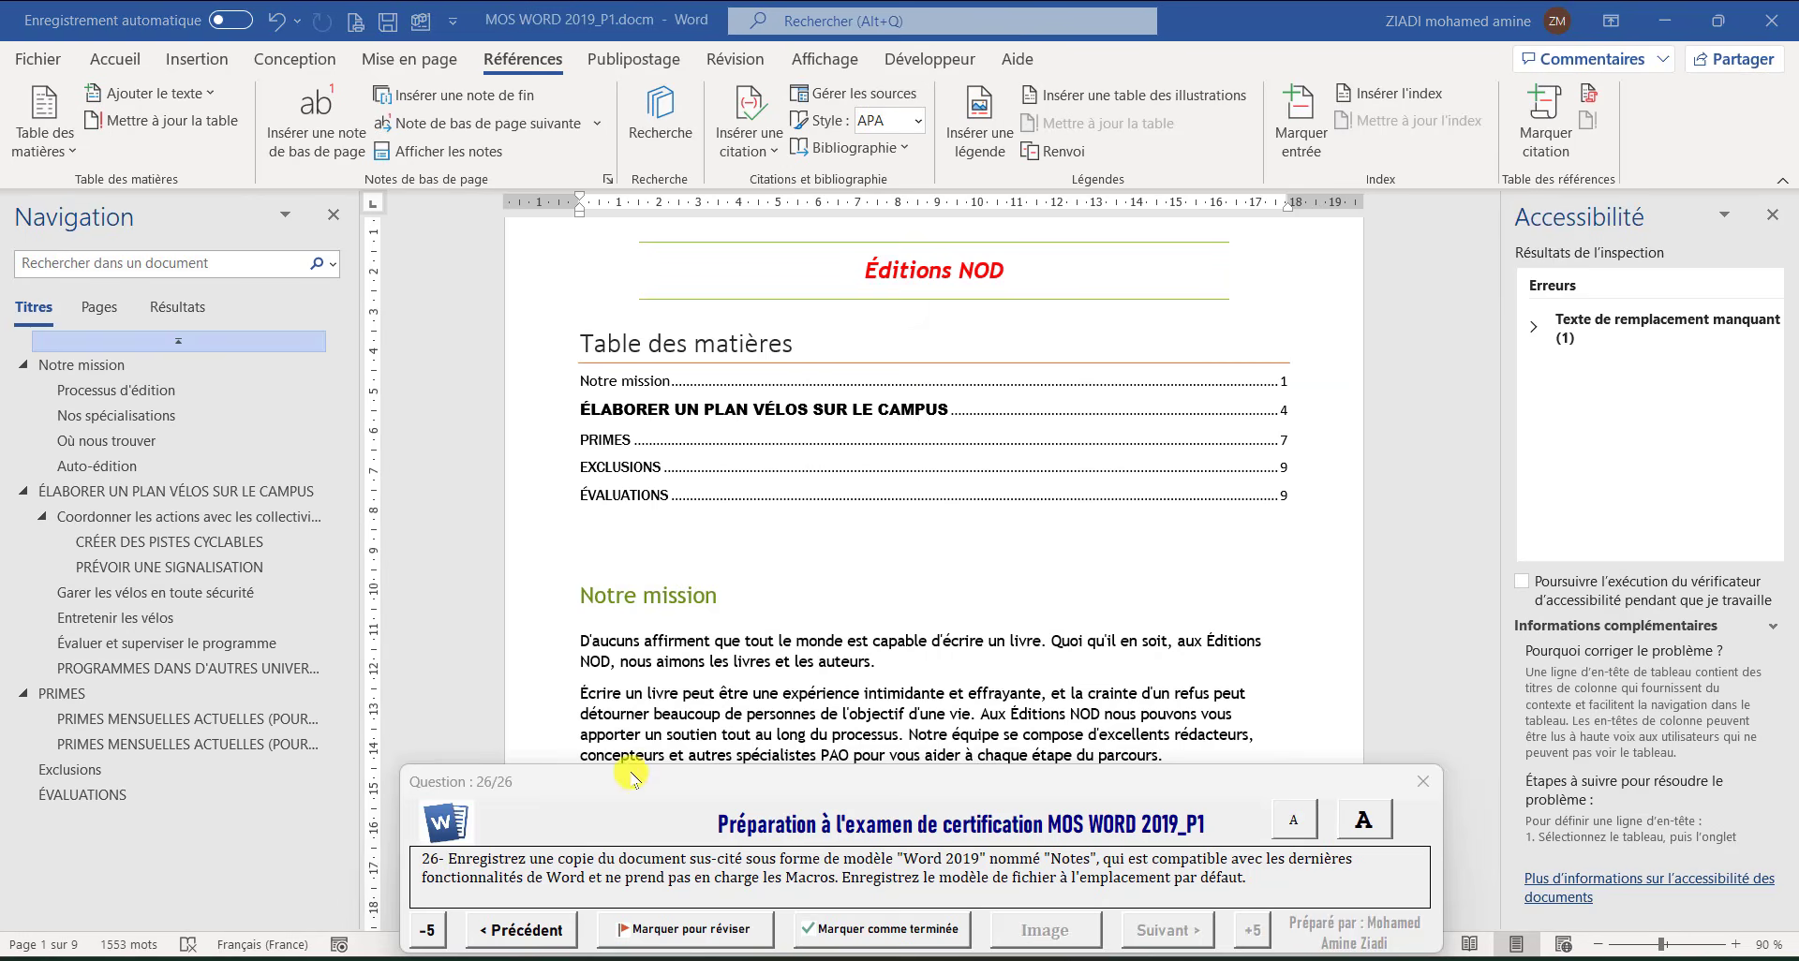
left_click(632, 774)
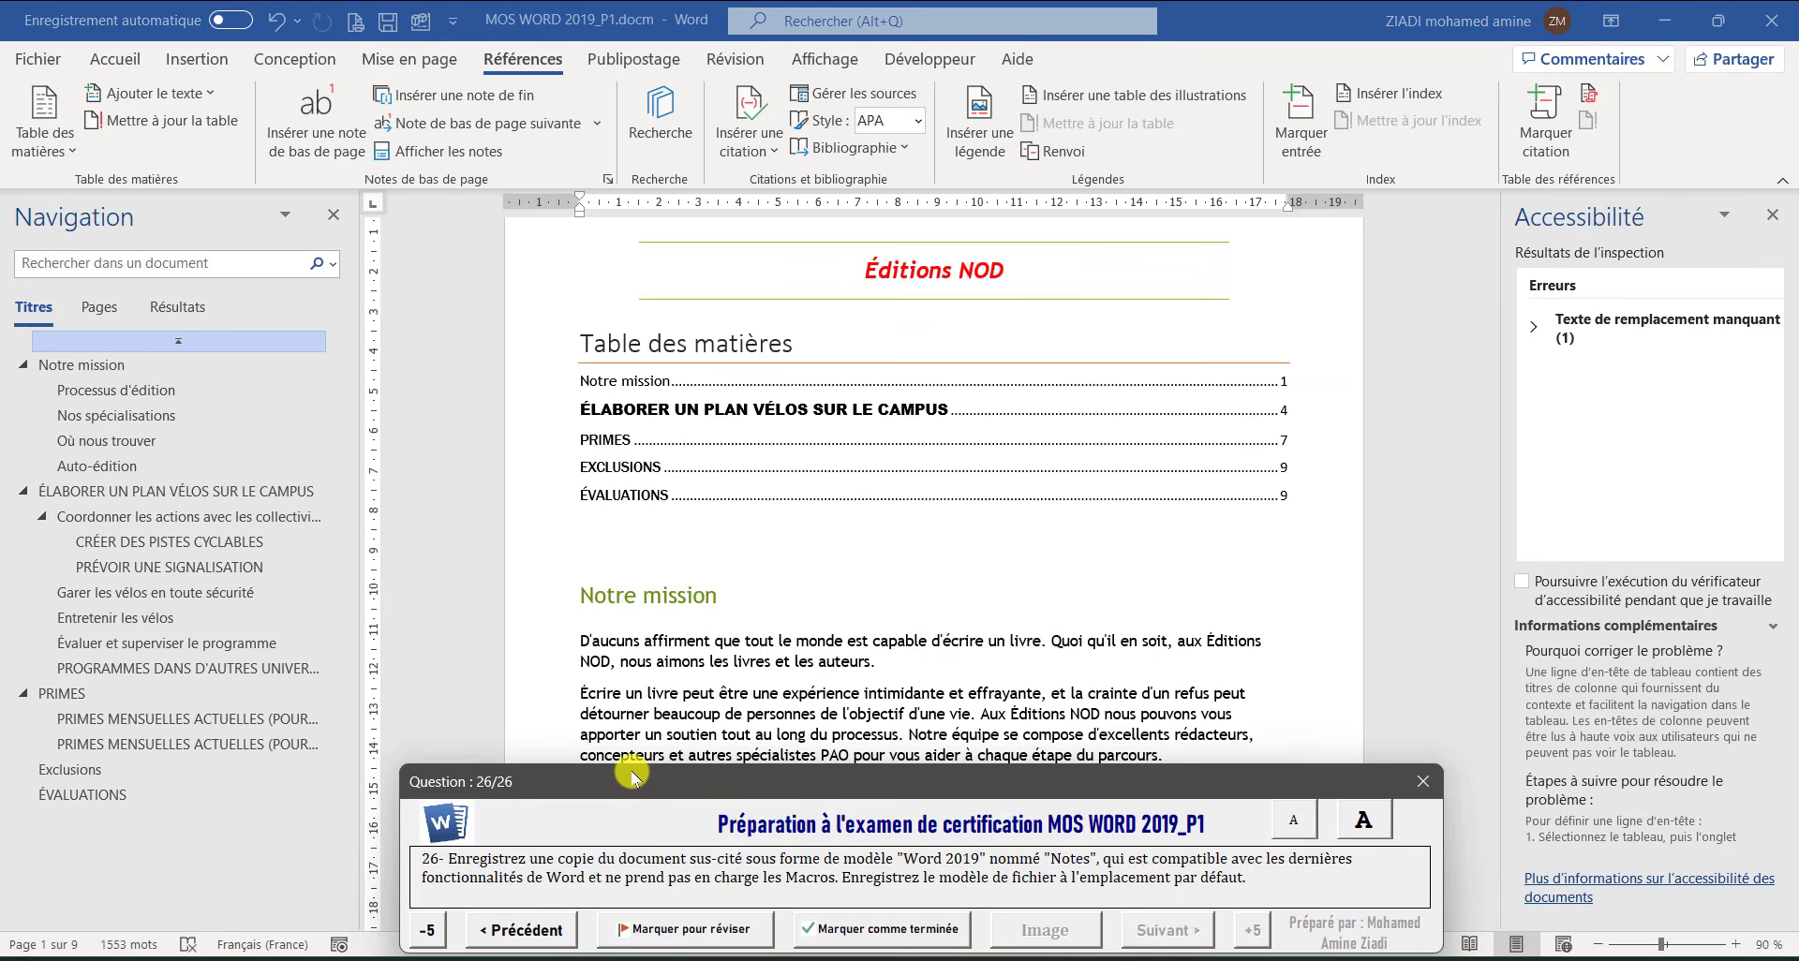